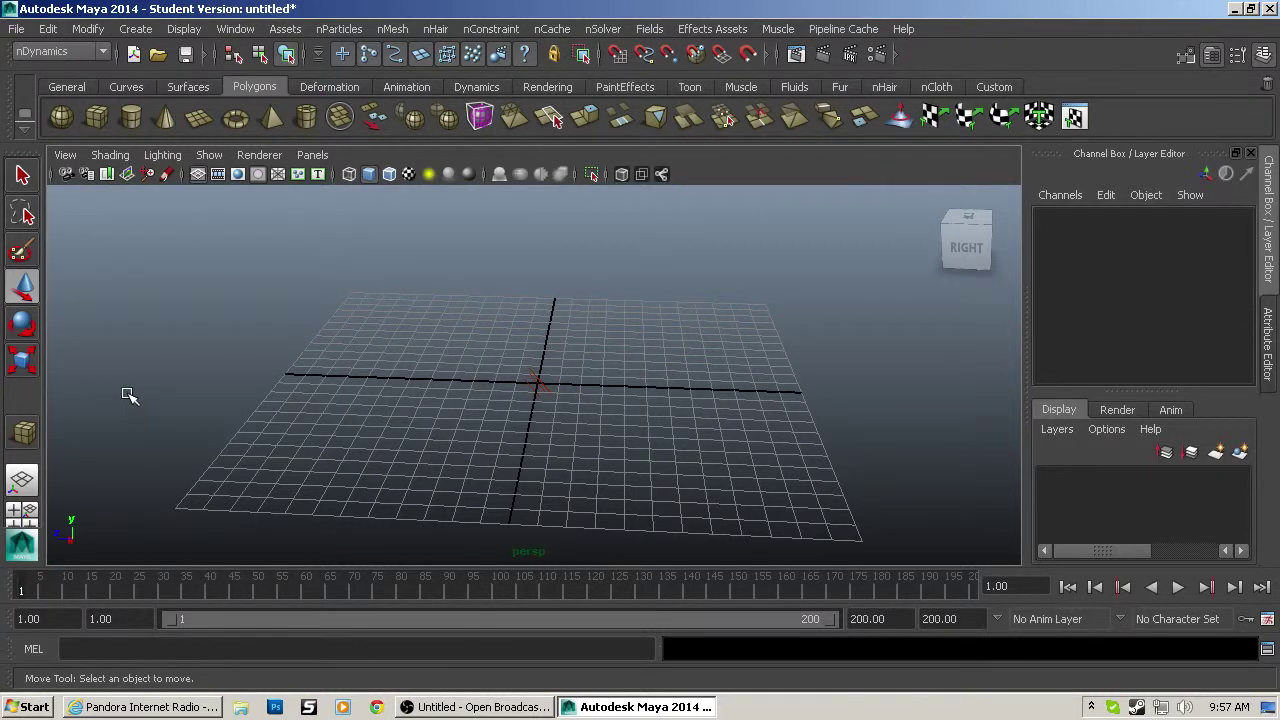
Step: Create a polygon cube as a wide, low box over the middle of the grid
click(988, 253)
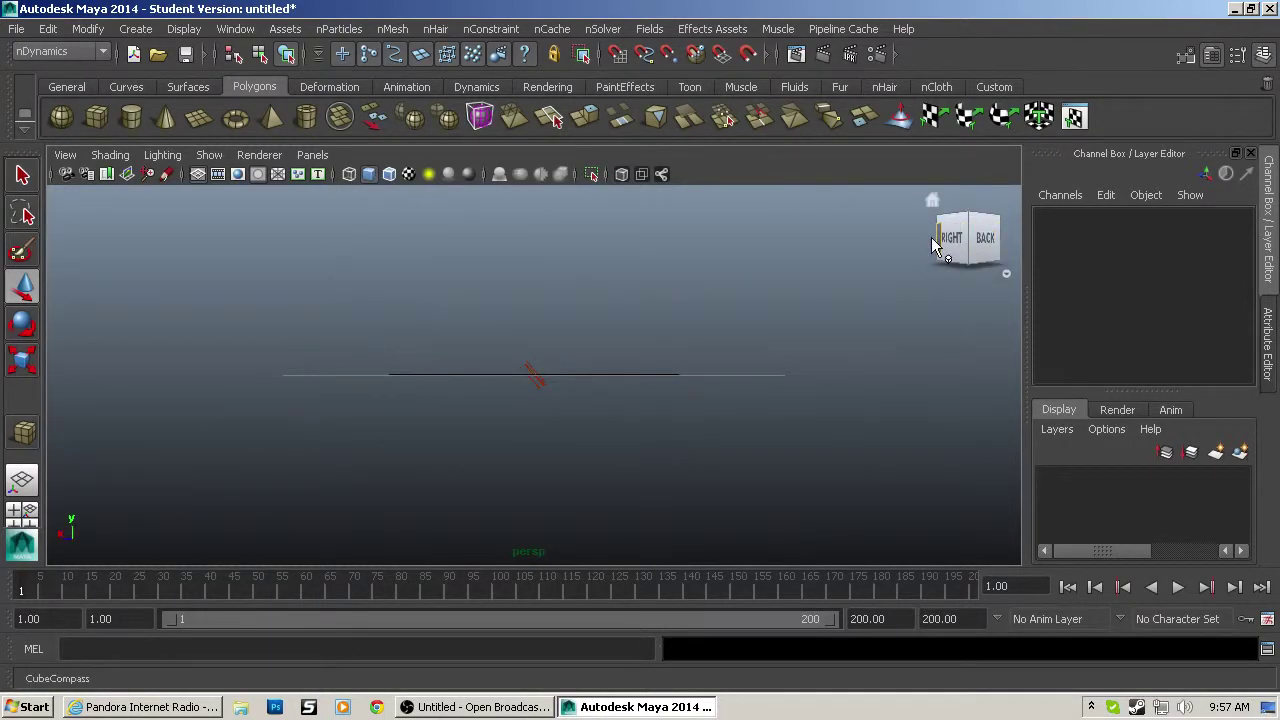
click(940, 240)
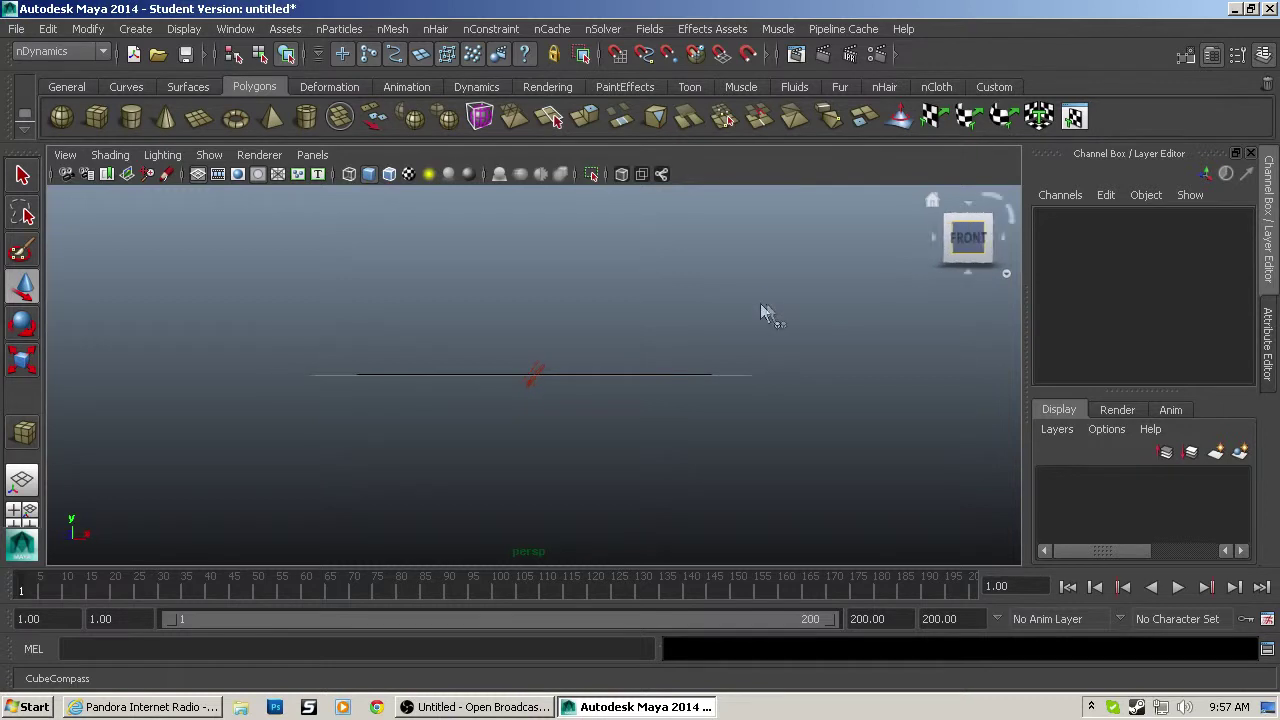
alt+drag(740, 314, 745, 363)
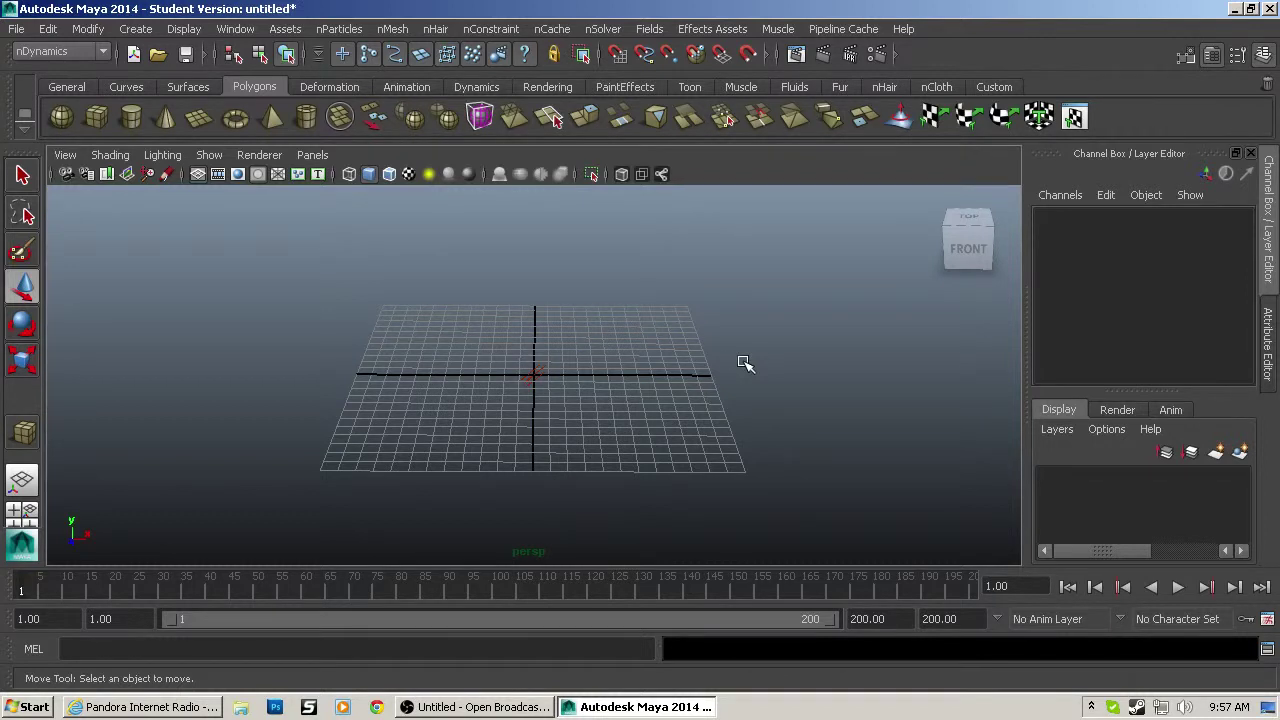
click(99, 115)
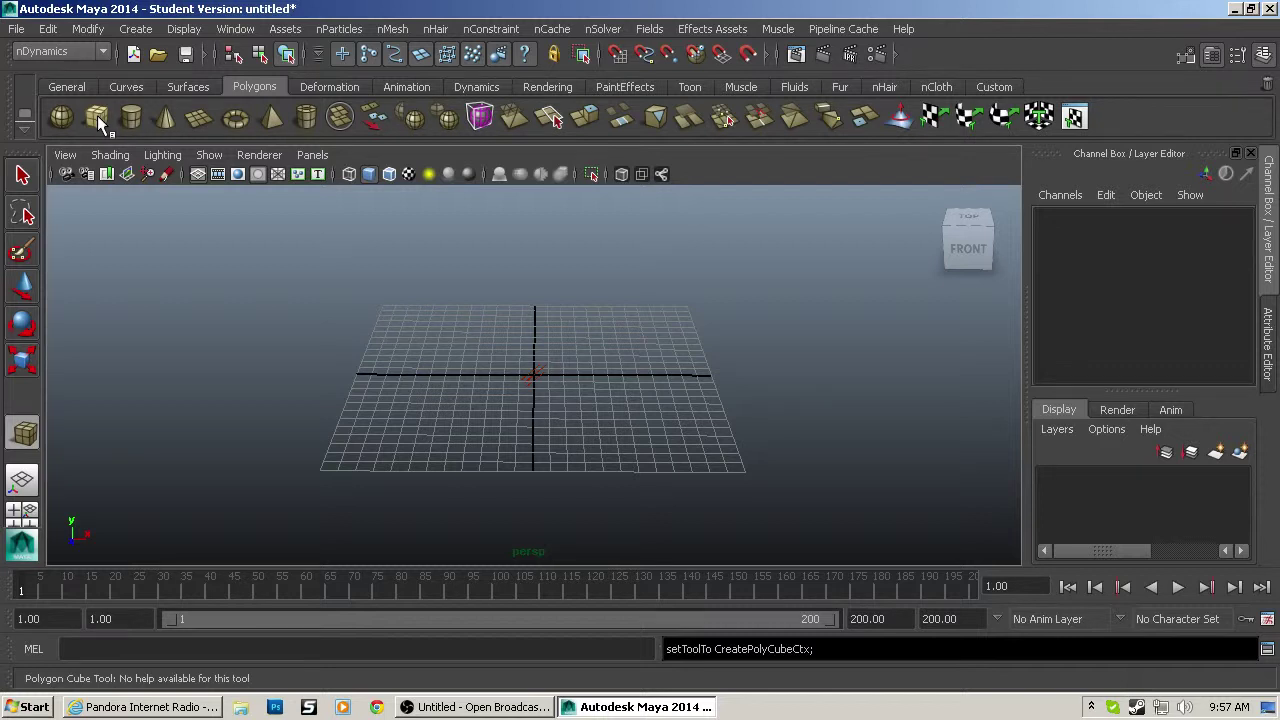
drag(455, 338, 643, 322)
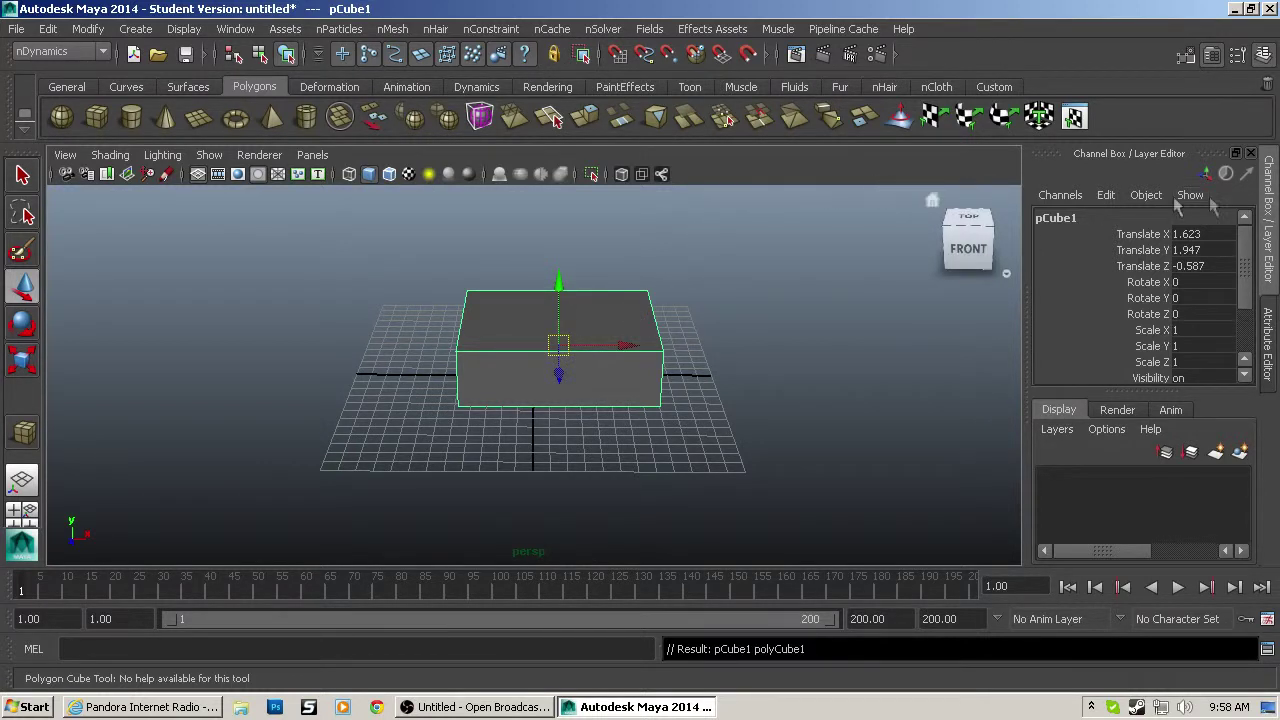
Step: Set the box's translation to 0, 0, 0, and raise it along Y to about 2.08
click(1266, 350)
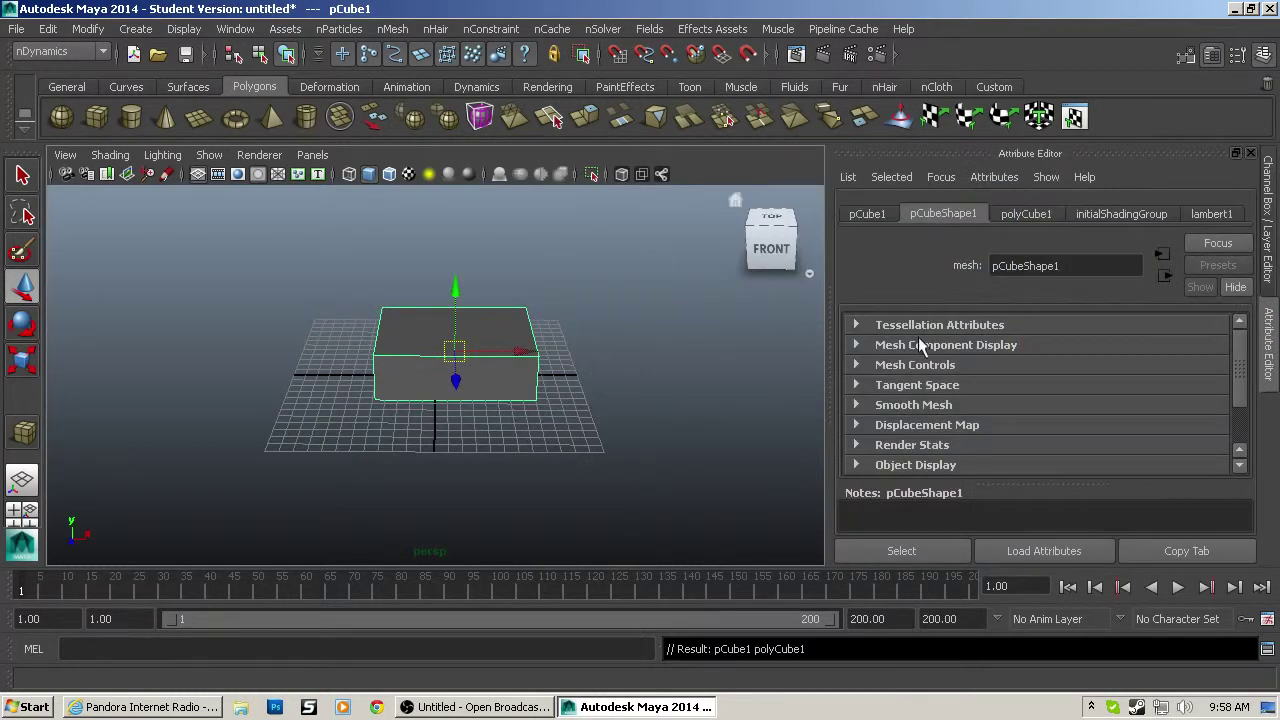
click(874, 215)
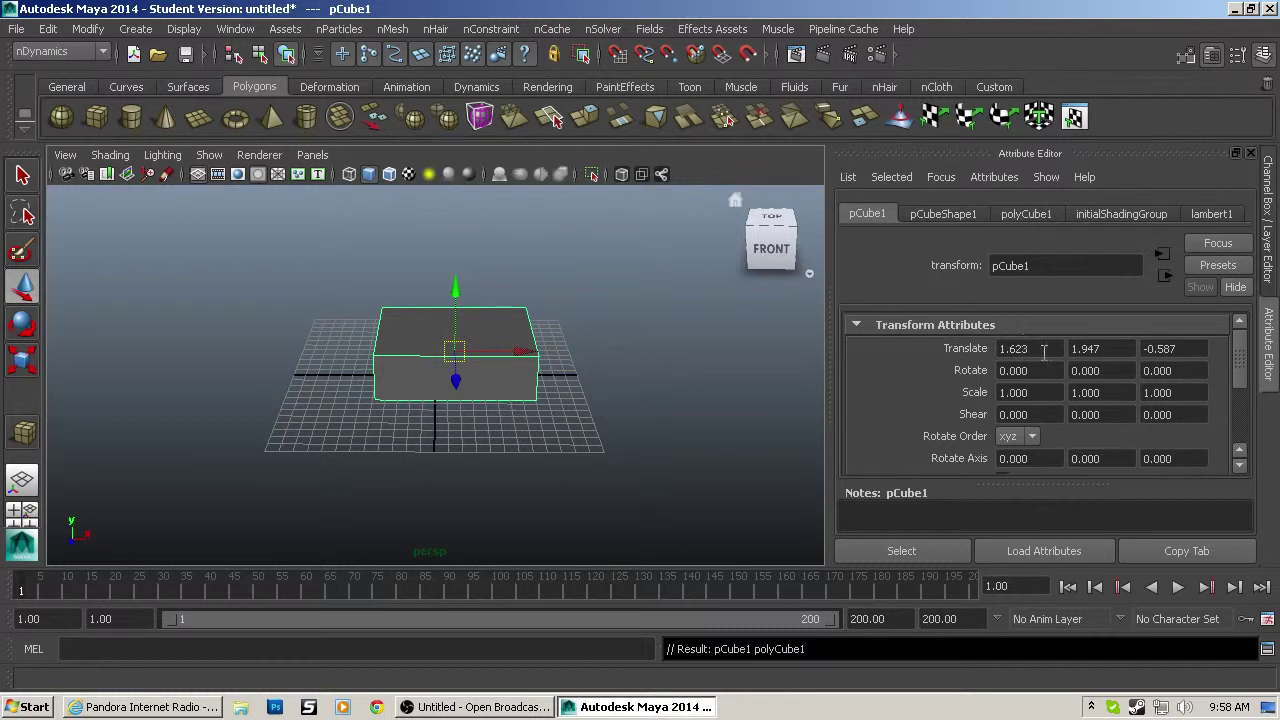
drag(1030, 348, 973, 348)
text(0)
key(Tab)
text(0)
key(Tab)
text(0)
key(Return)
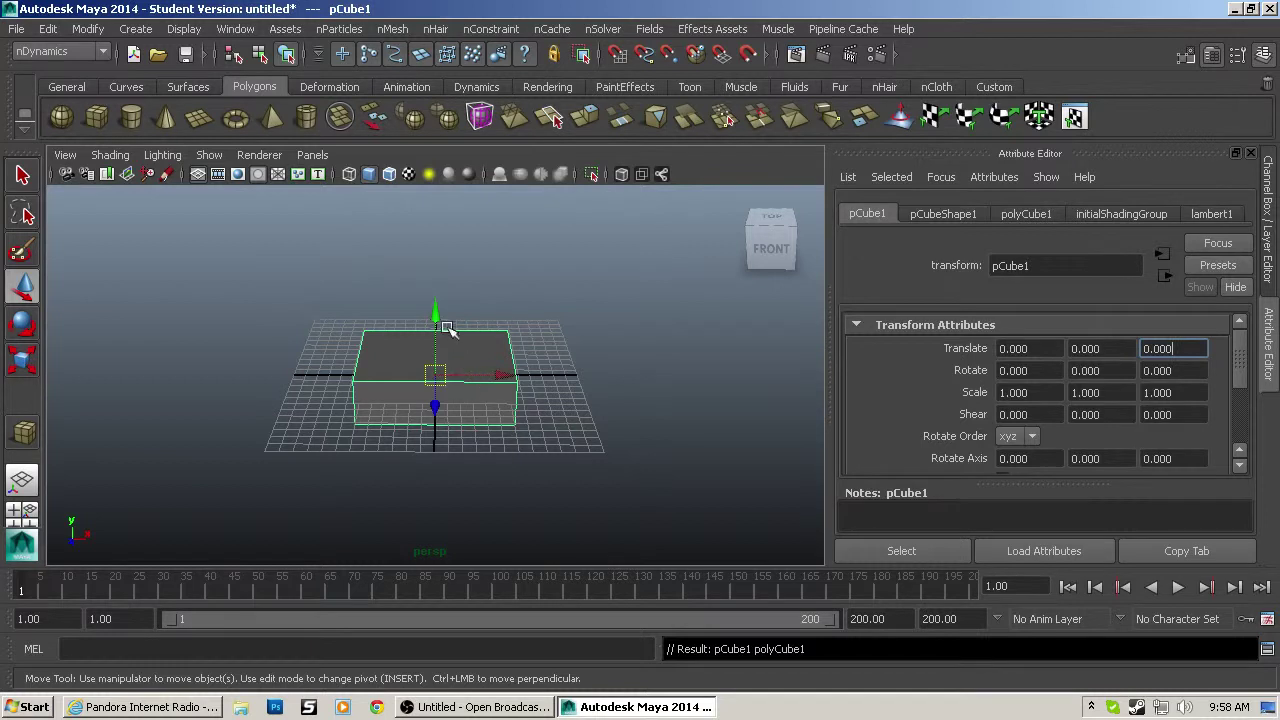
drag(440, 317, 438, 292)
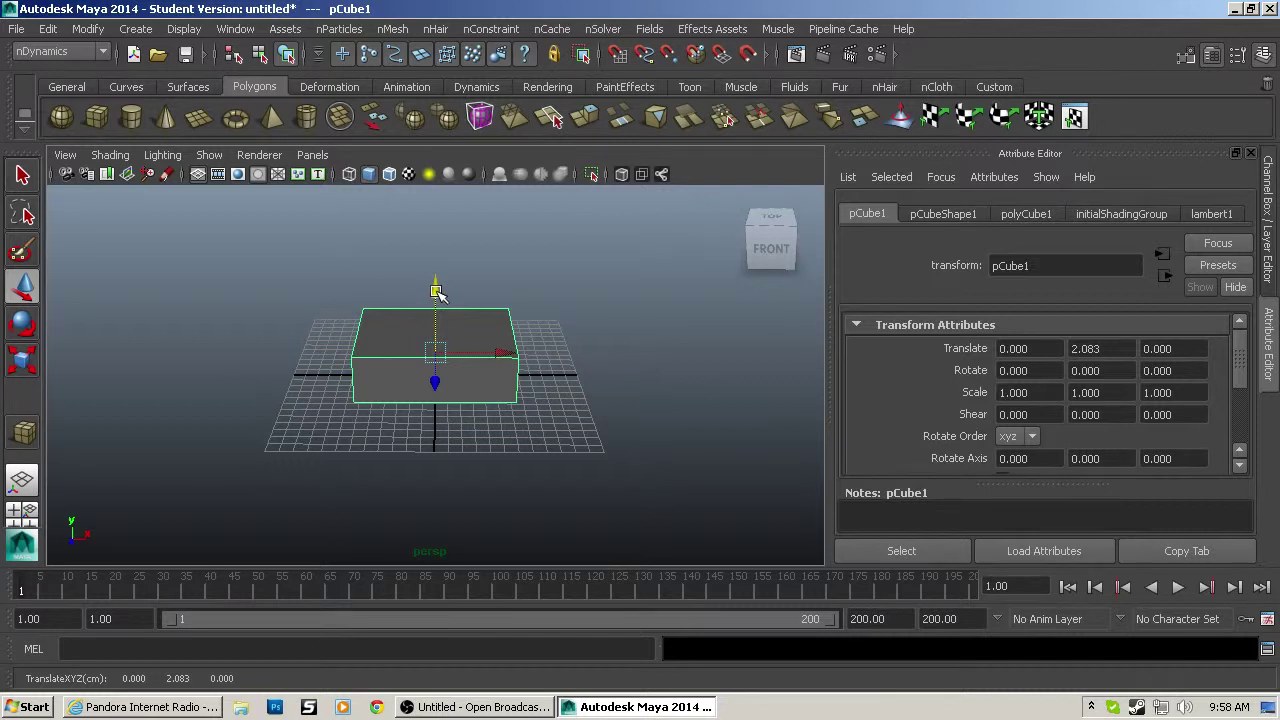
Step: Toggle the grid display and examine the box in the four-view layout and in the enlarged perspective and front views
click(198, 175)
click(197, 176)
click(197, 176)
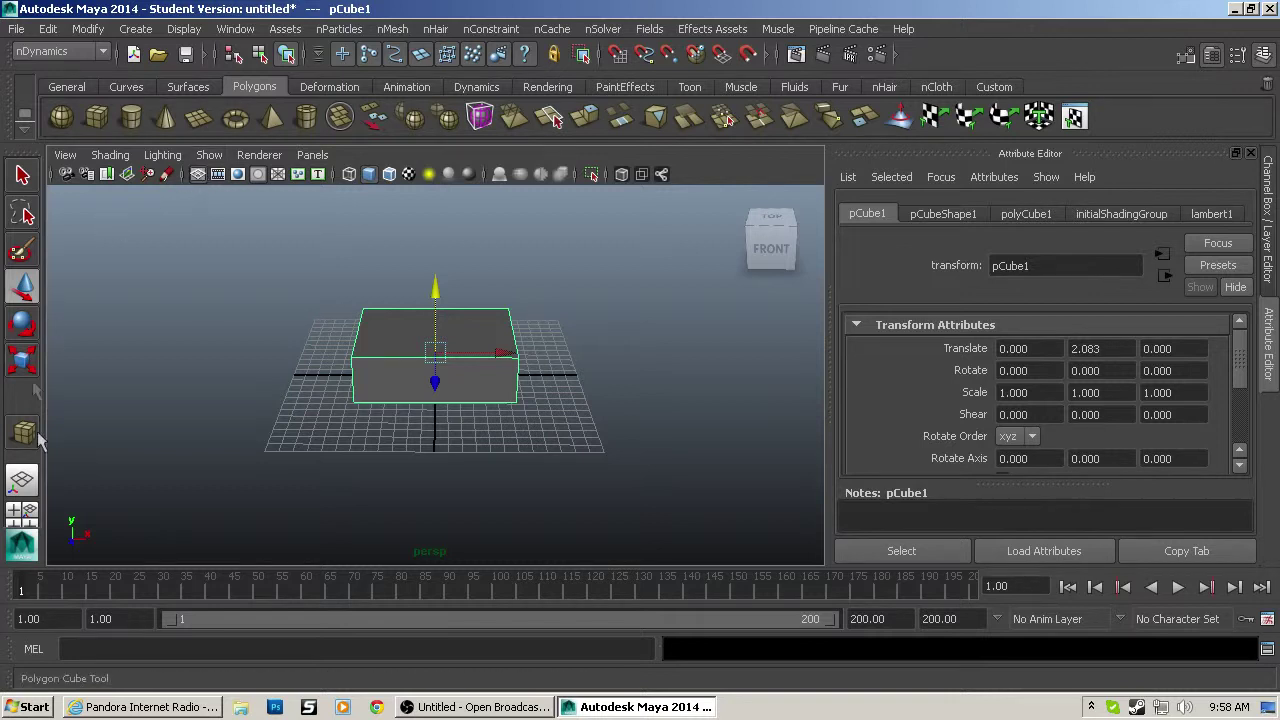
click(30, 520)
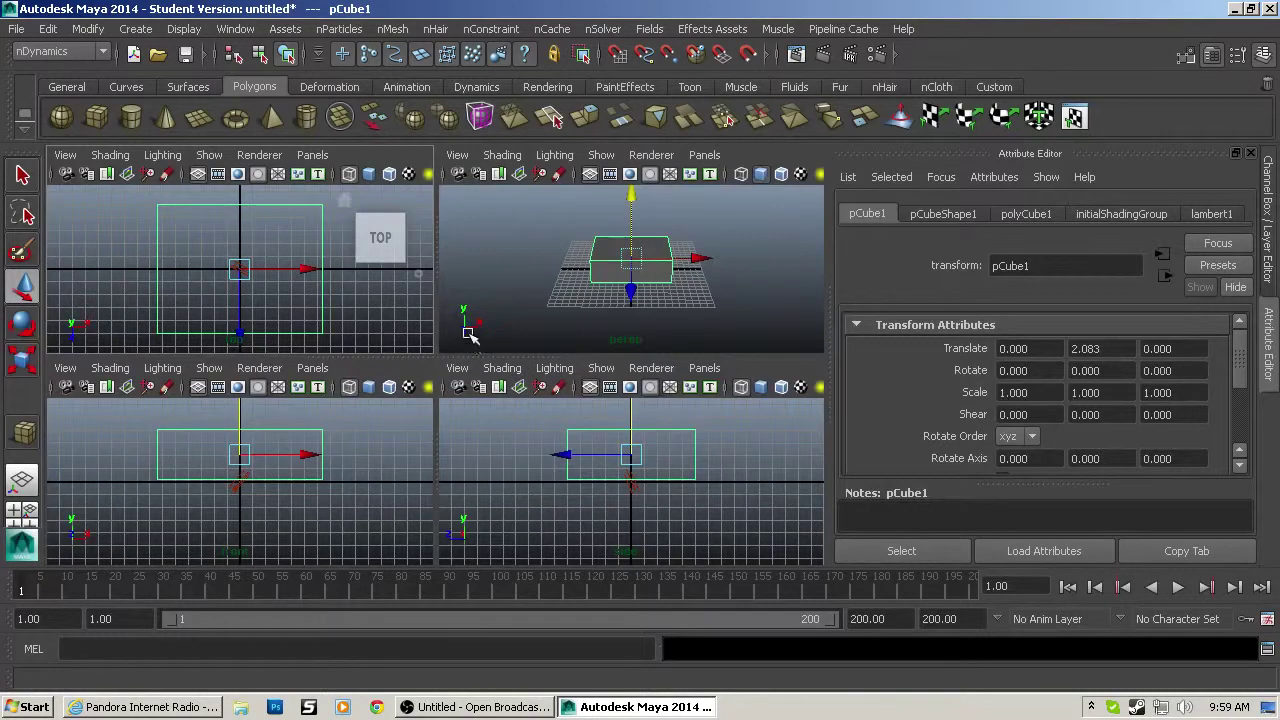
mouse_move(367, 266)
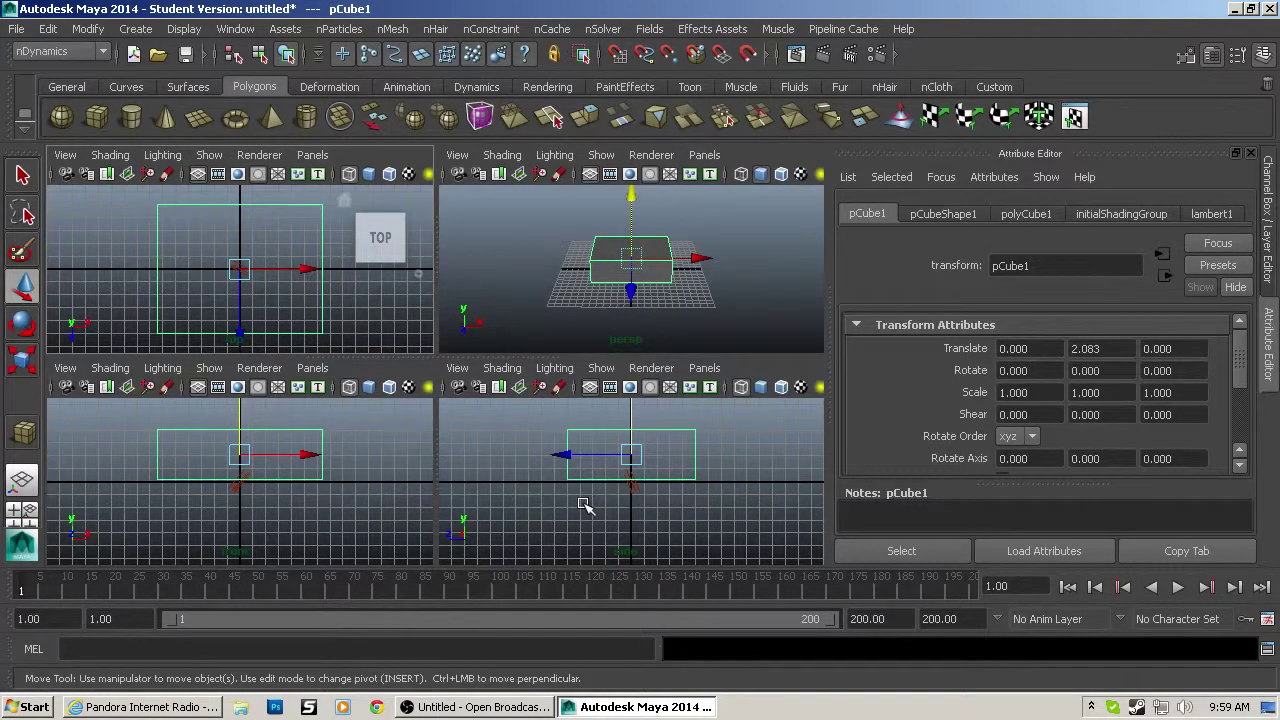
click(567, 302)
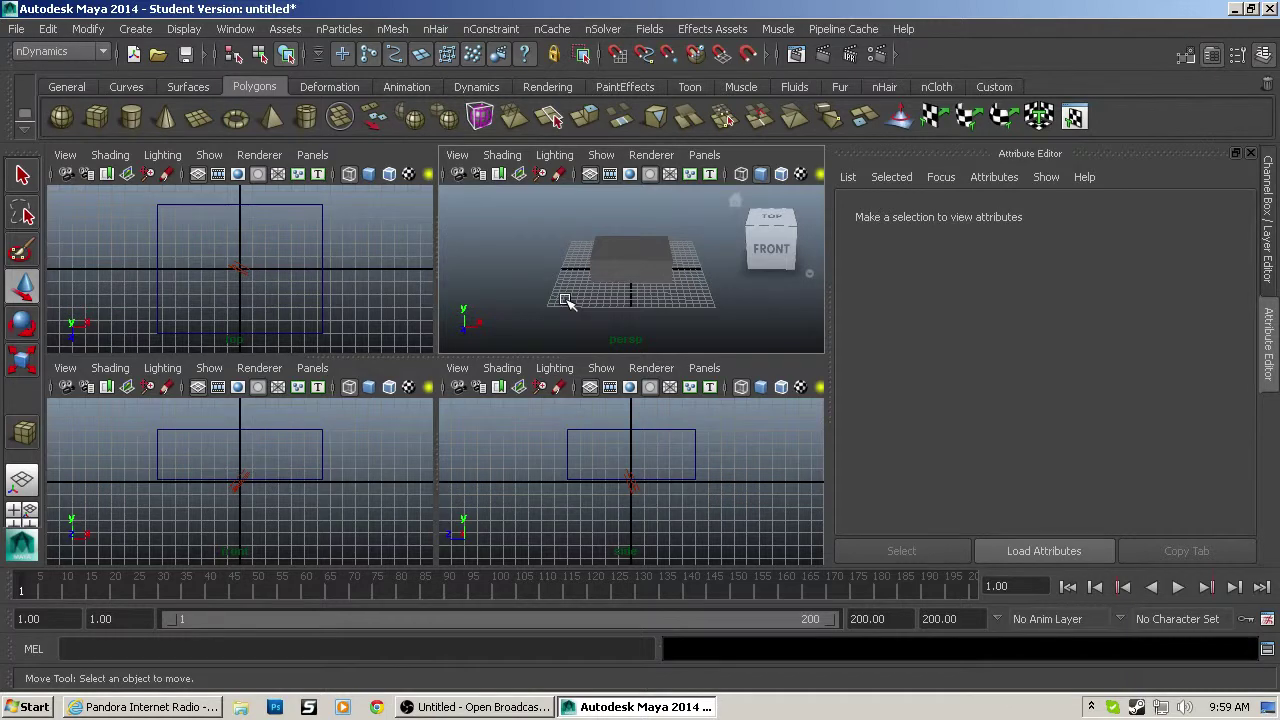
key(space)
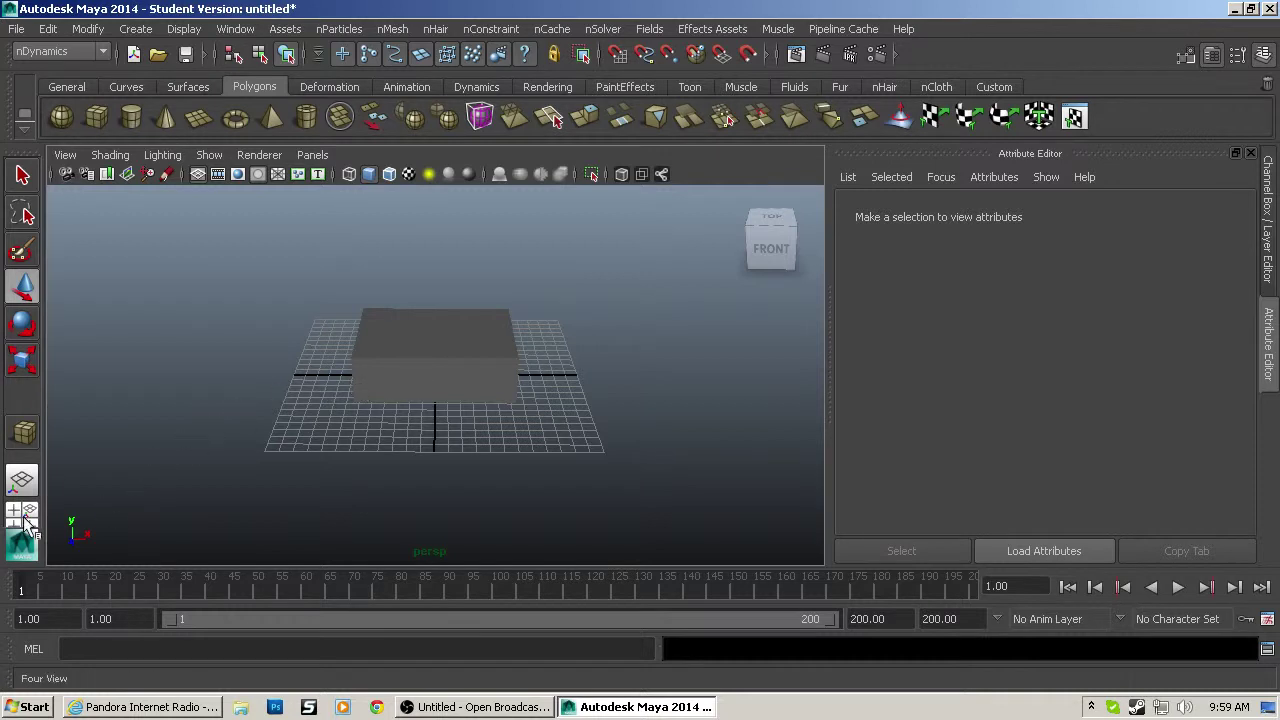
key(space)
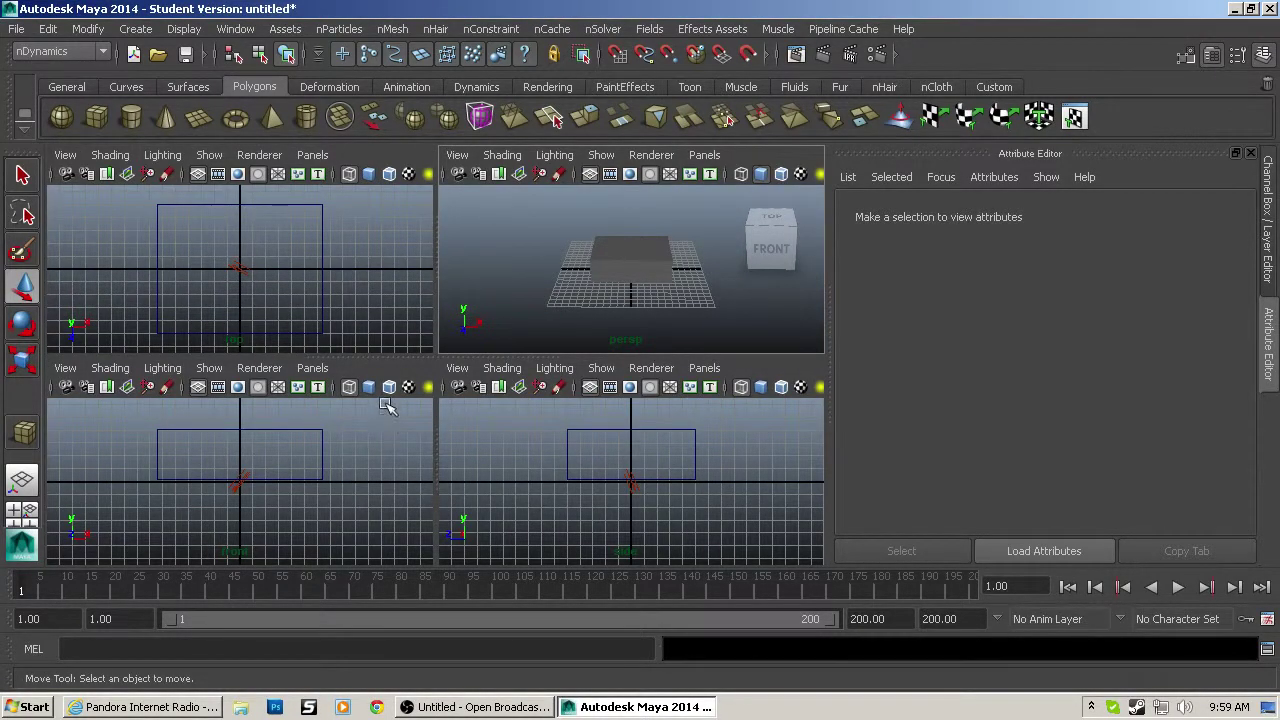
key(space)
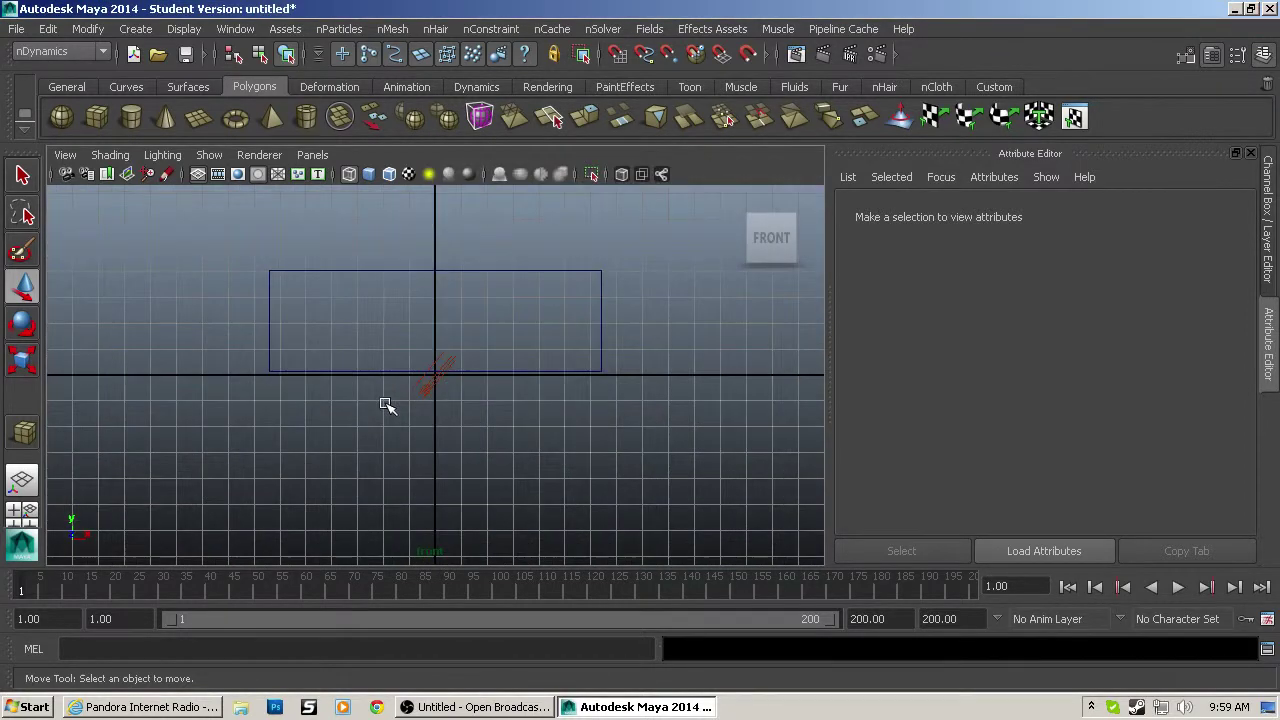
key(space)
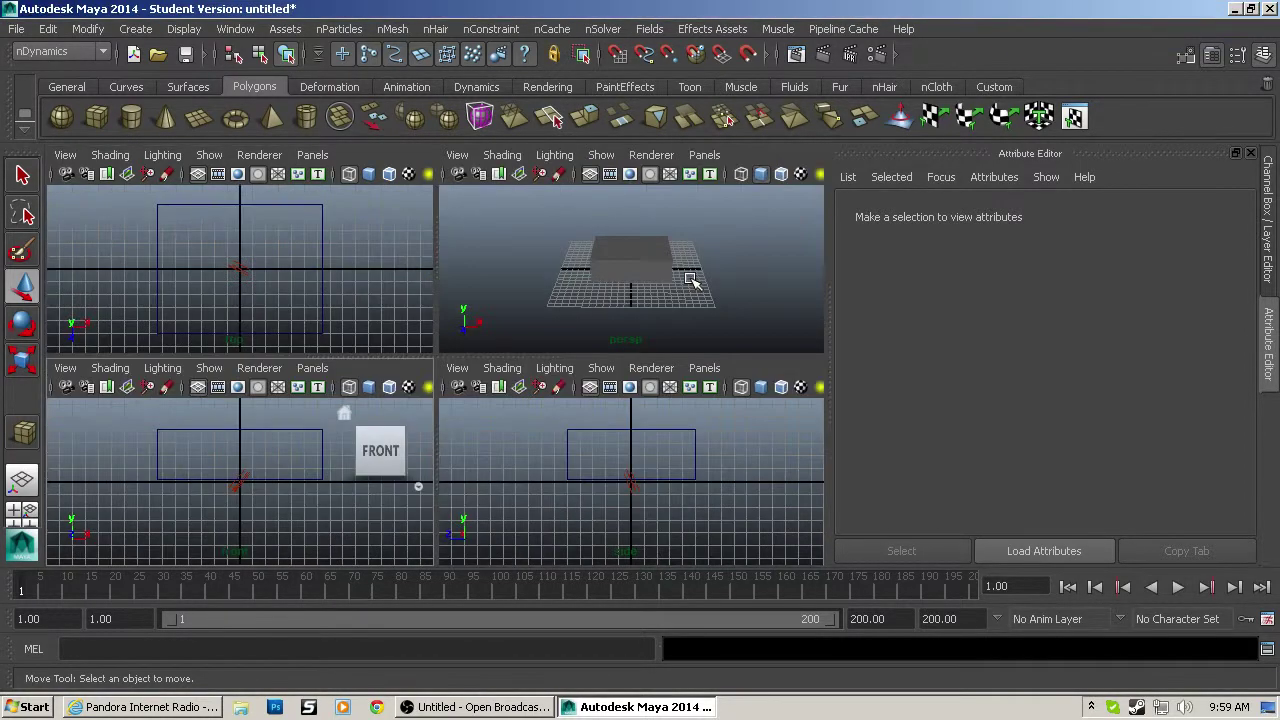
Step: Raise the box's top face straight up in the perspective view to a height of about 8.9
key(space)
alt+drag(613, 291, 651, 286)
click(420, 337)
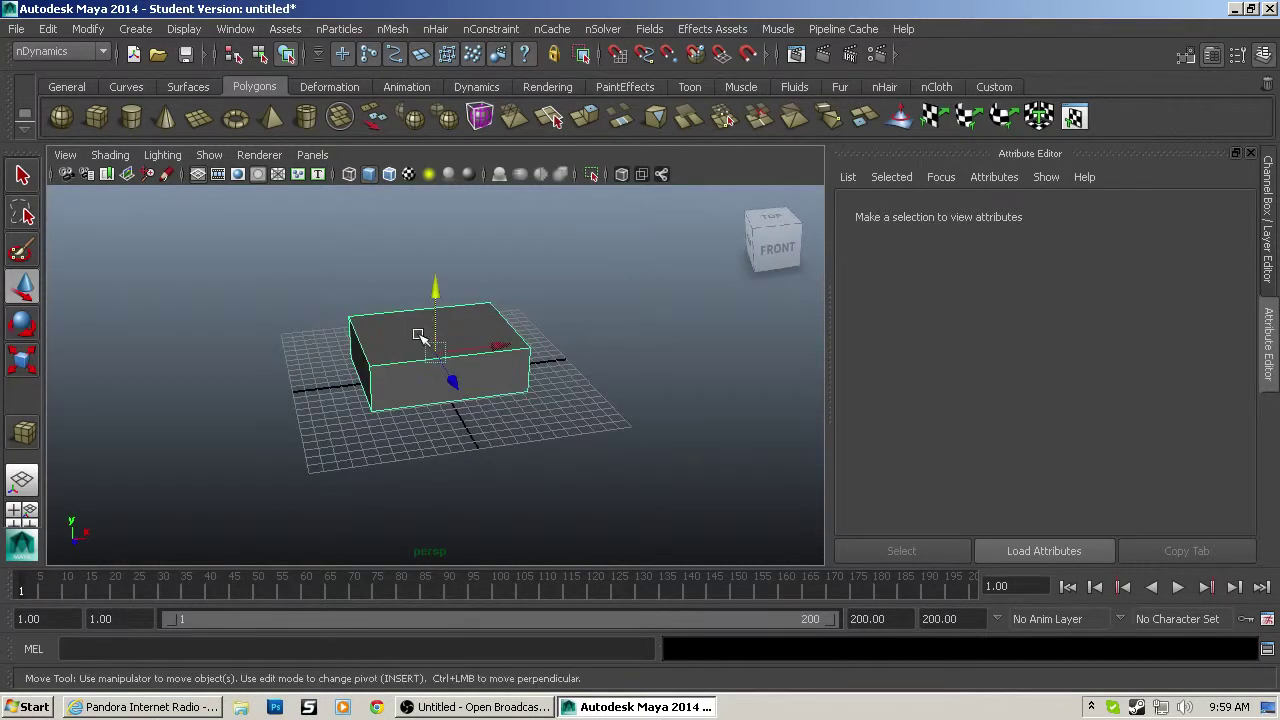
key(F11)
click(364, 318)
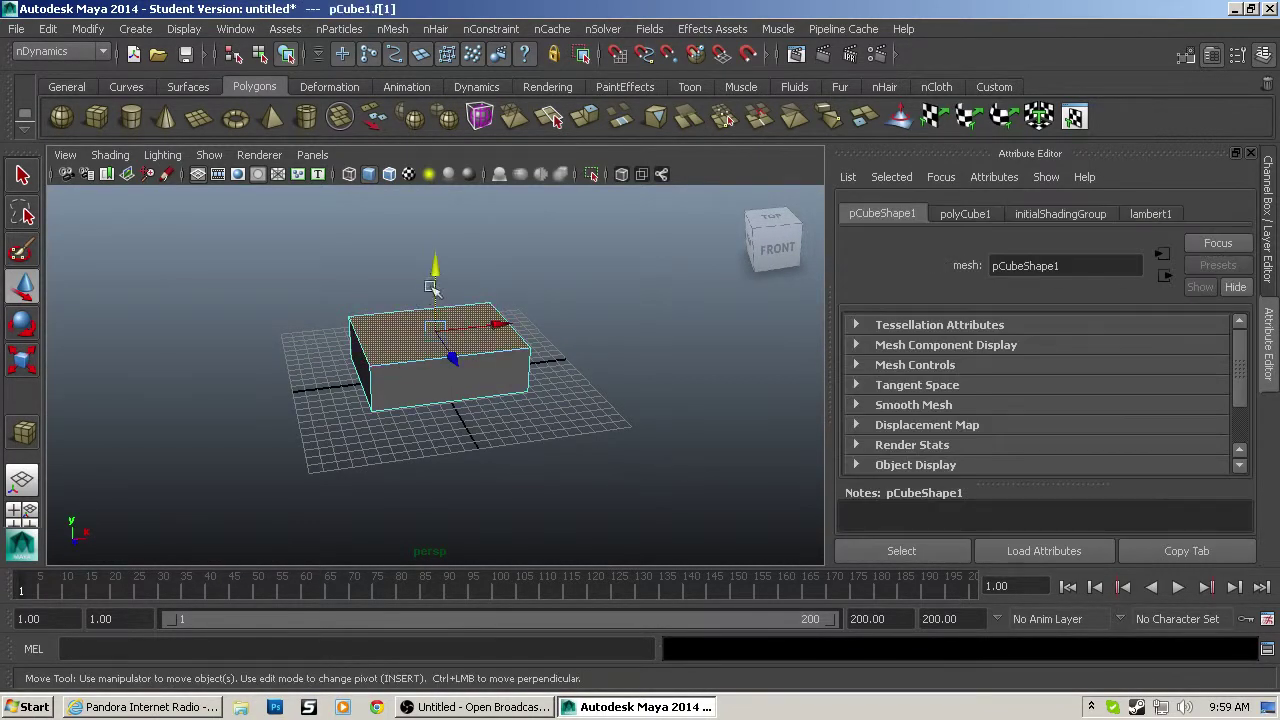
drag(435, 266, 428, 206)
alt+drag(598, 292, 591, 263)
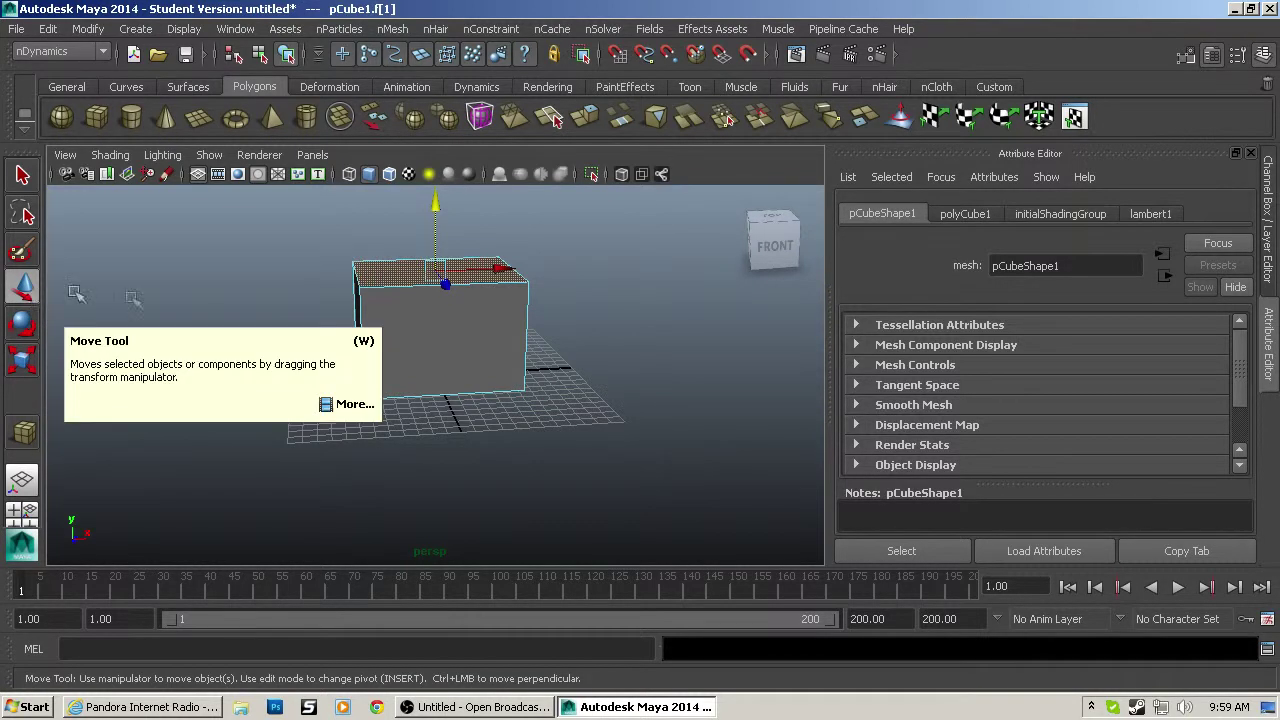
click(262, 303)
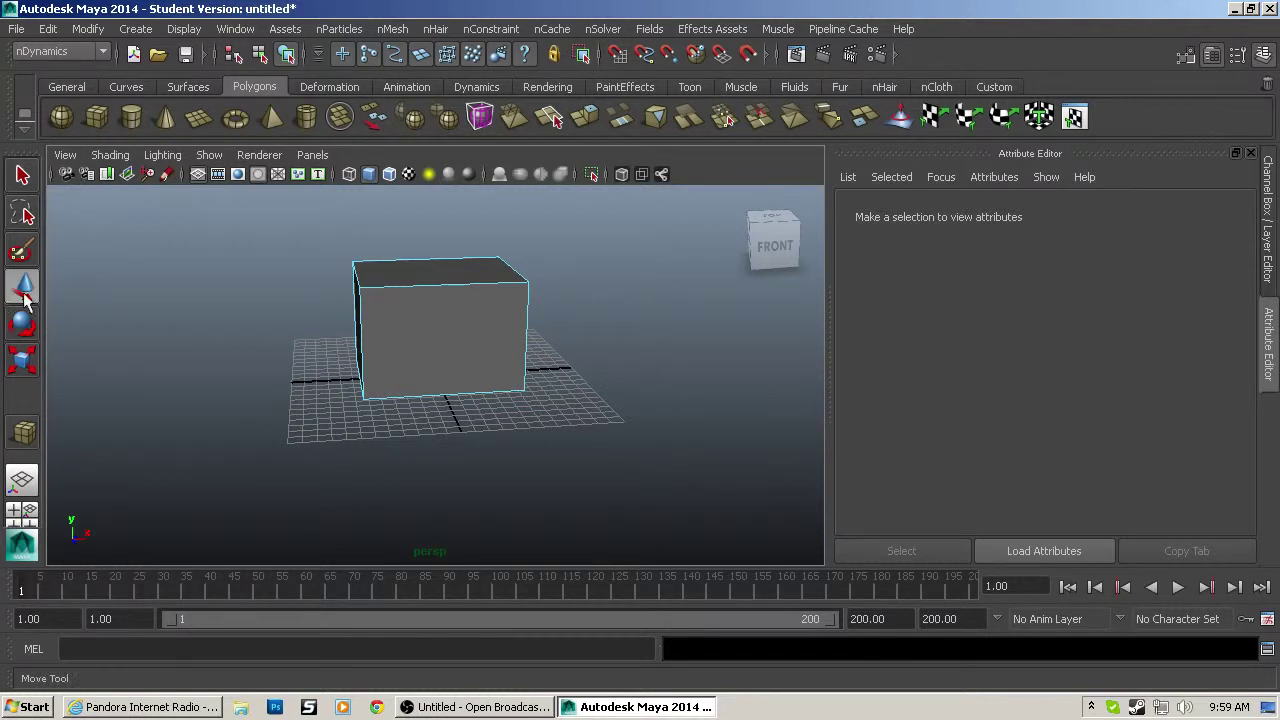
click(22, 324)
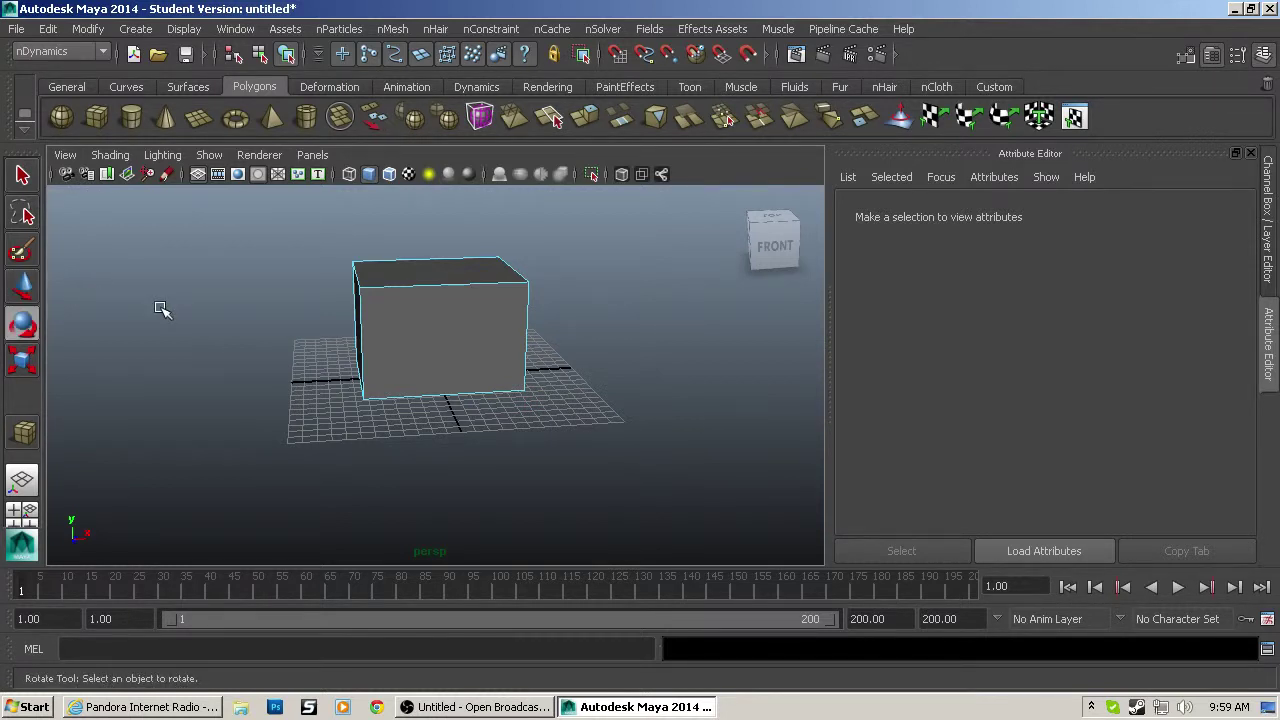
key(r)
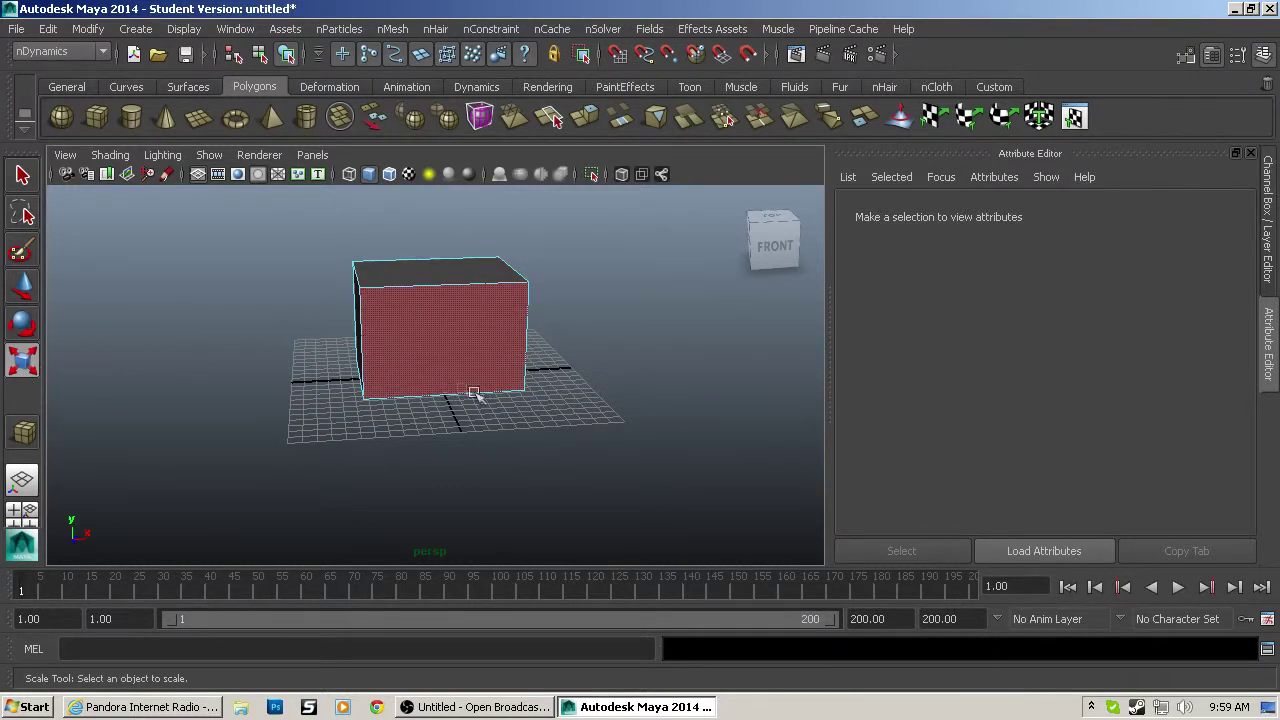
alt+drag(637, 363, 624, 364)
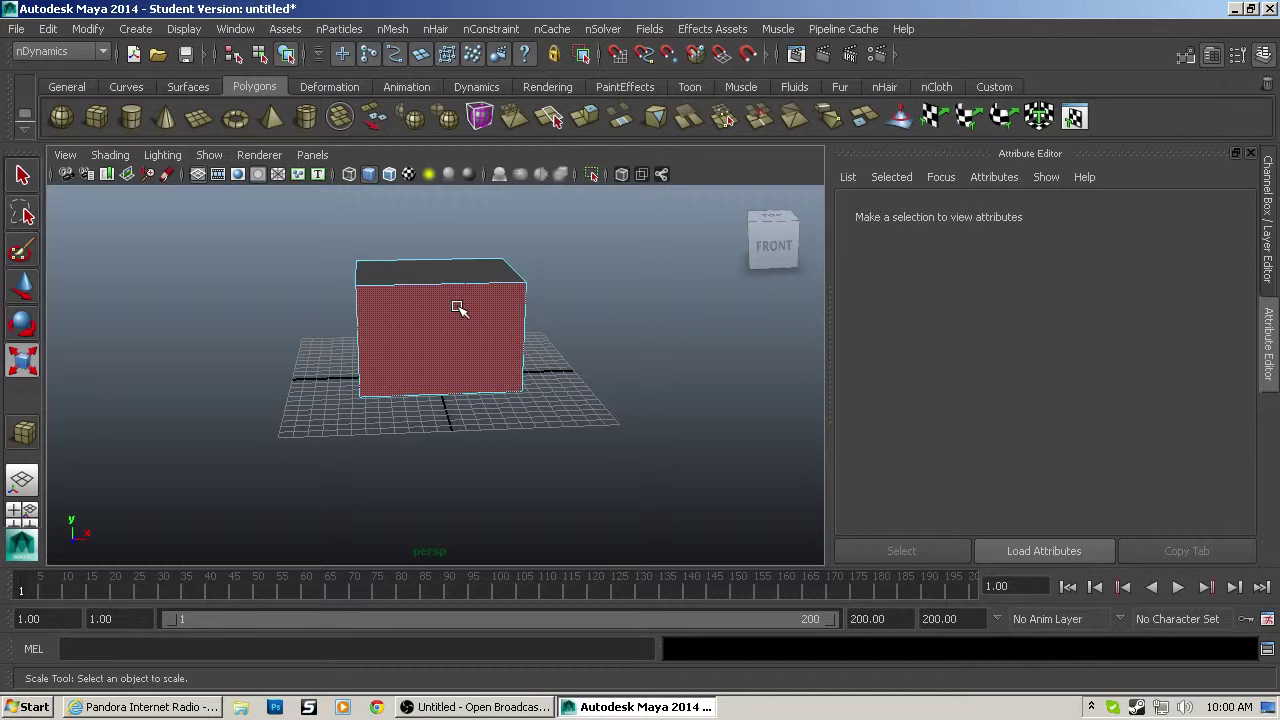
Step: Extrude the box's top face up to a height of about 12.1 and scale it to about 1.11 along its width
mouse_move(457, 300)
alt+mouse_down()
mouse_move(494, 291)
mouse_move(525, 305)
mouse_move(450, 317)
alt+mouse_up()
scroll(450, 318, down, 5)
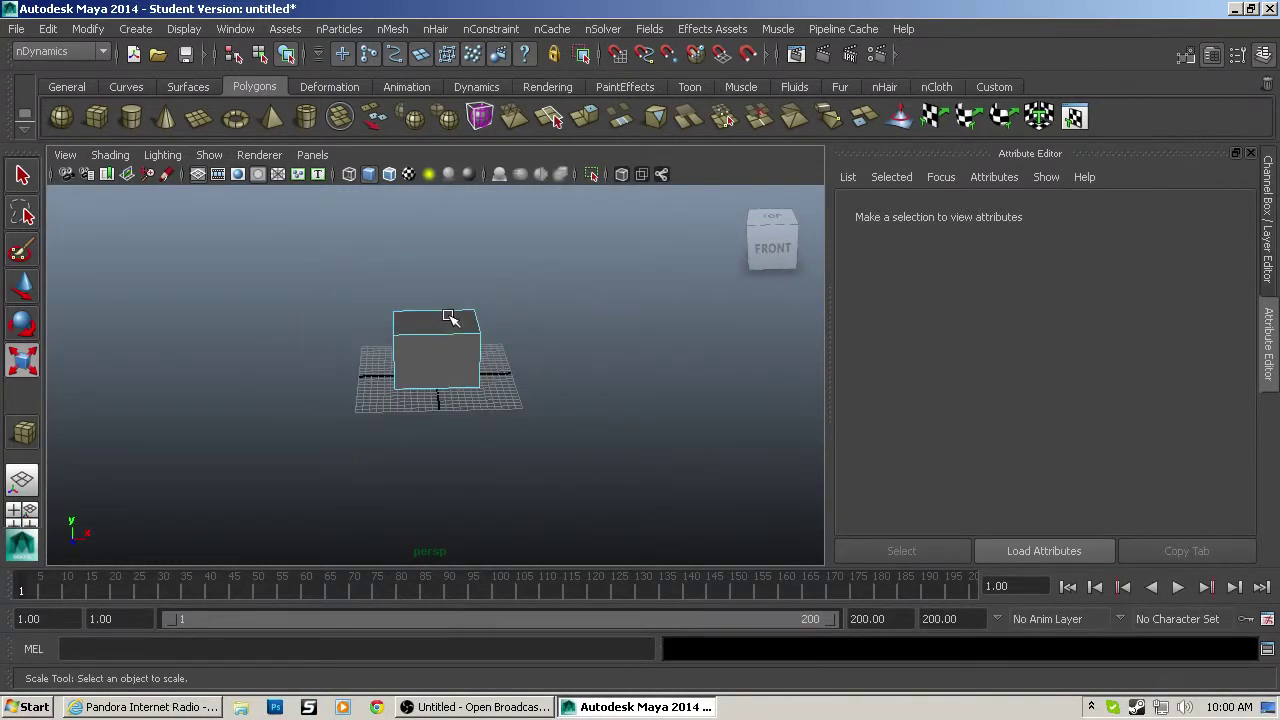
scroll(450, 318, up, 7)
alt+middle_drag(450, 318, 441, 362)
alt+drag(441, 363, 496, 404)
click(444, 336)
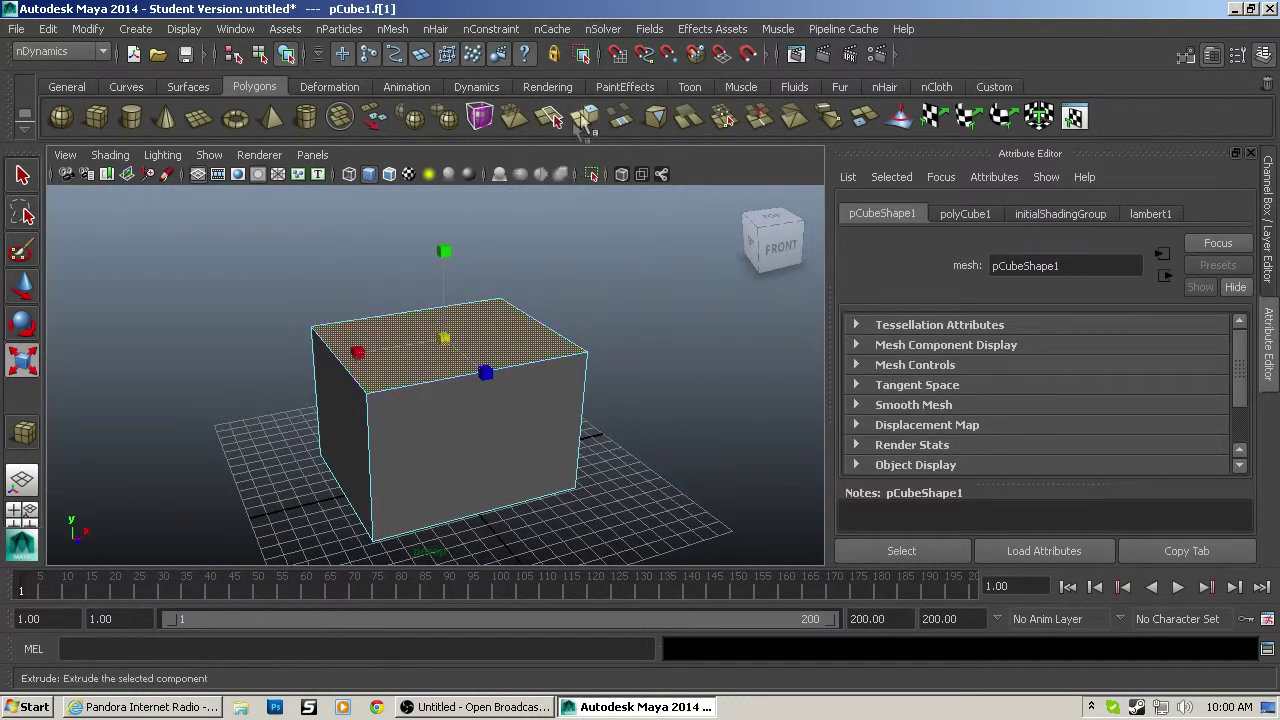
key(ctrl+e)
drag(443, 290, 445, 220)
drag(520, 273, 536, 278)
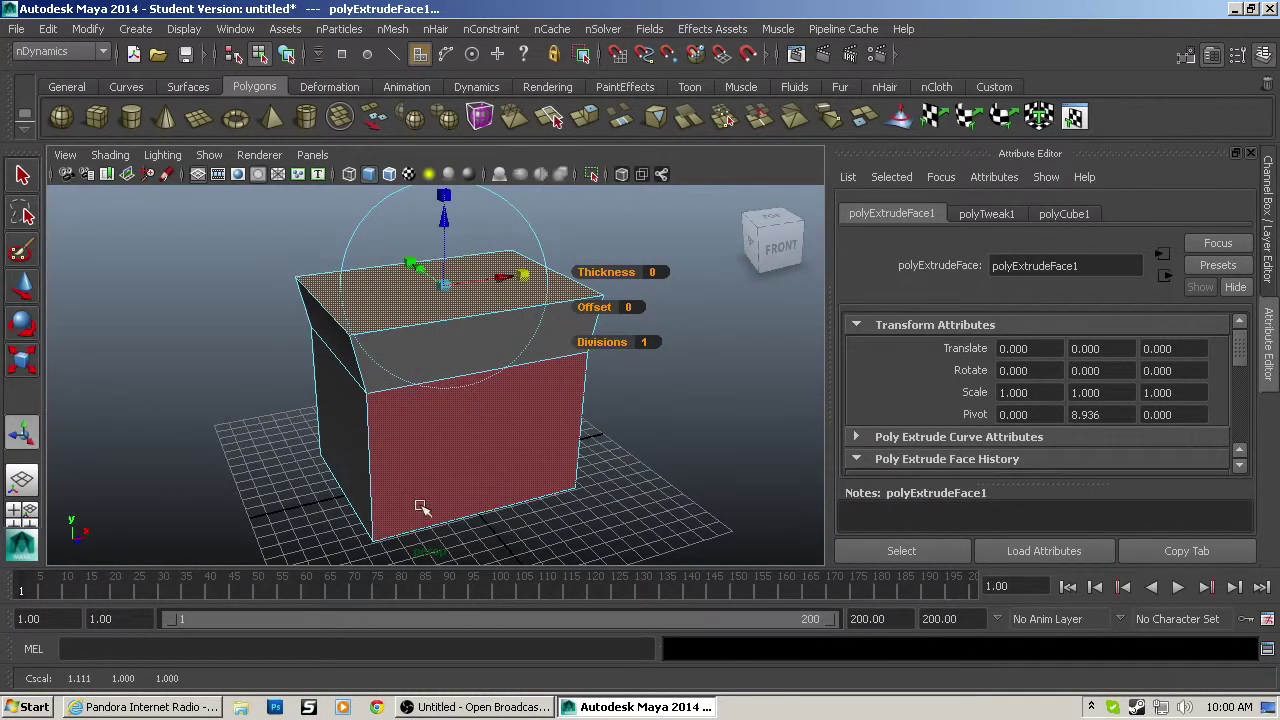
Step: Scale the box's bottom face up uniformly so the lower section flares outward at the base
alt+drag(678, 481, 667, 400)
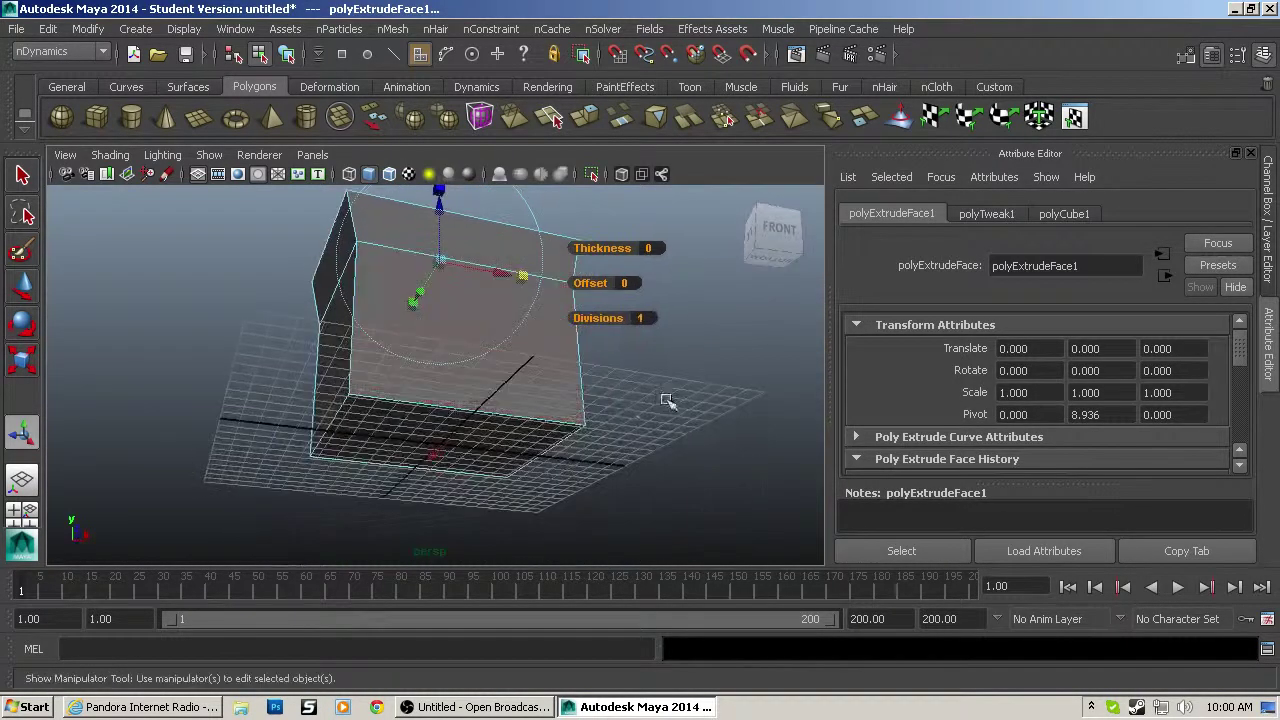
click(478, 440)
key(r)
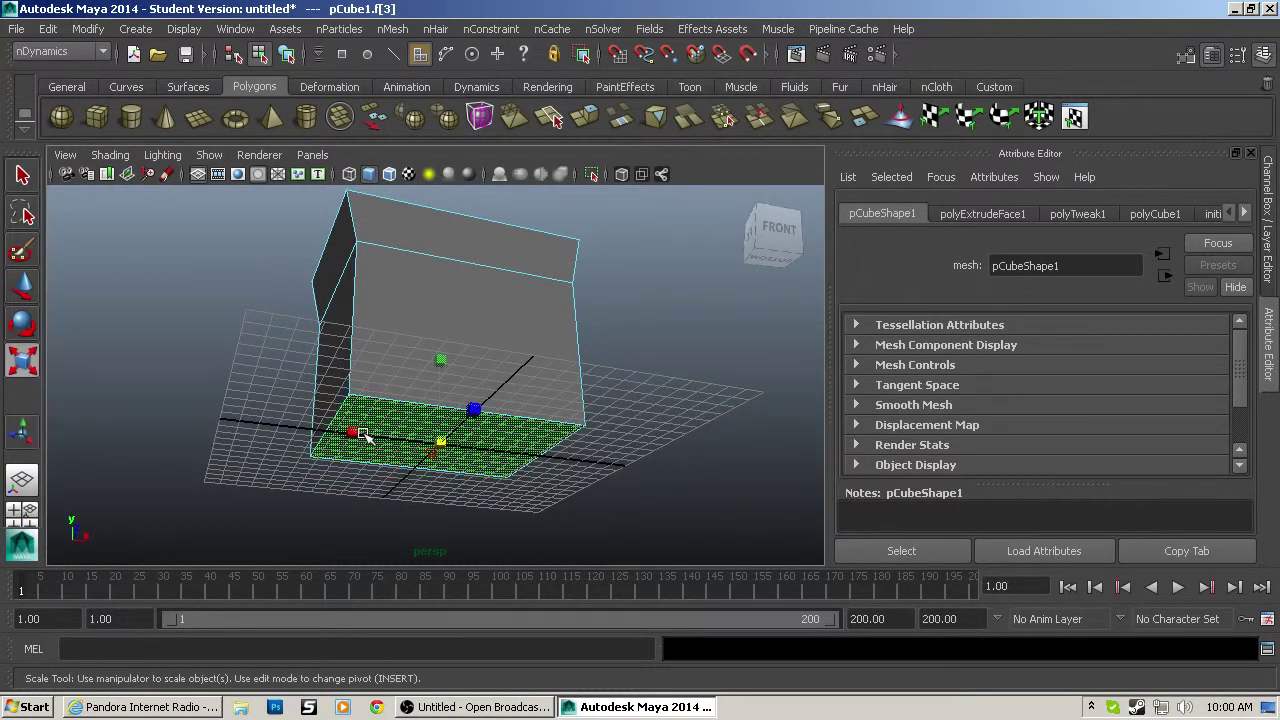
drag(441, 440, 504, 444)
alt+drag(630, 256, 573, 346)
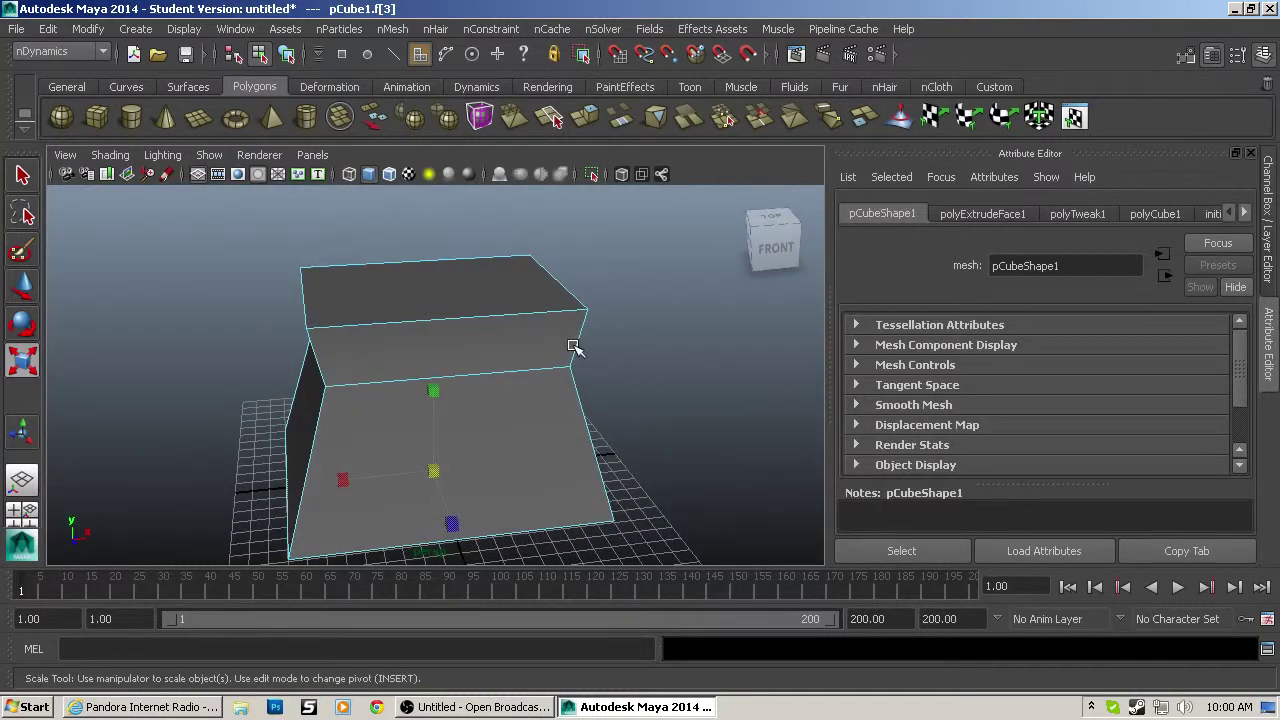
Step: Extrude the top face again, scale it uniformly to about 1.38, and lower it to a height of about 11.1 to form an overhang
click(350, 312)
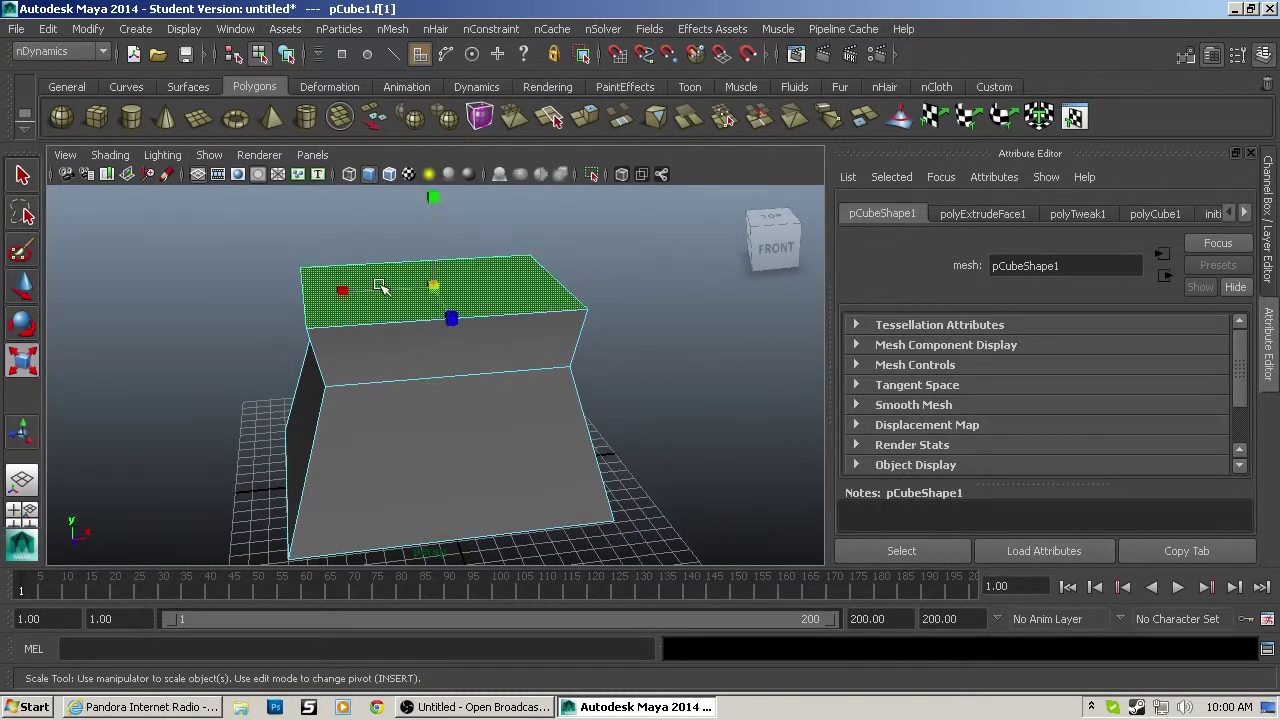
click(585, 120)
drag(434, 226, 434, 210)
click(519, 269)
mouse_move(445, 276)
mouse_down()
mouse_move(486, 277)
mouse_move(461, 272)
mouse_up()
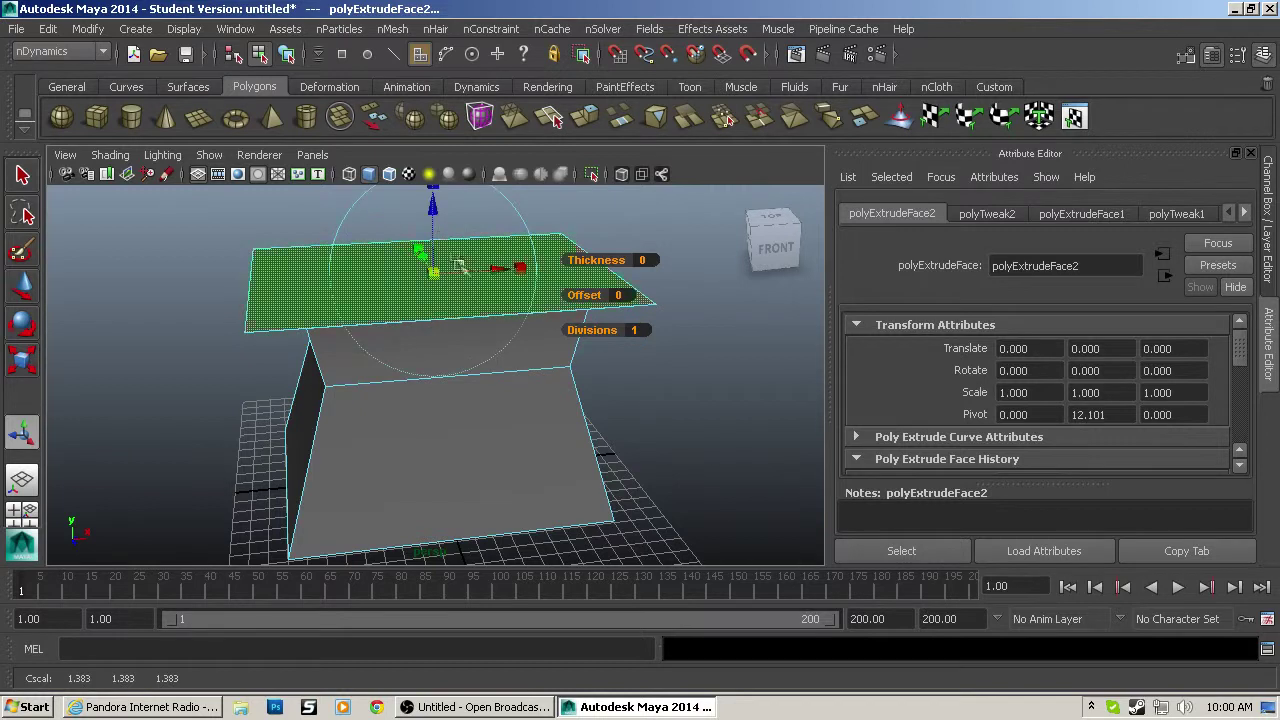
drag(438, 211, 439, 240)
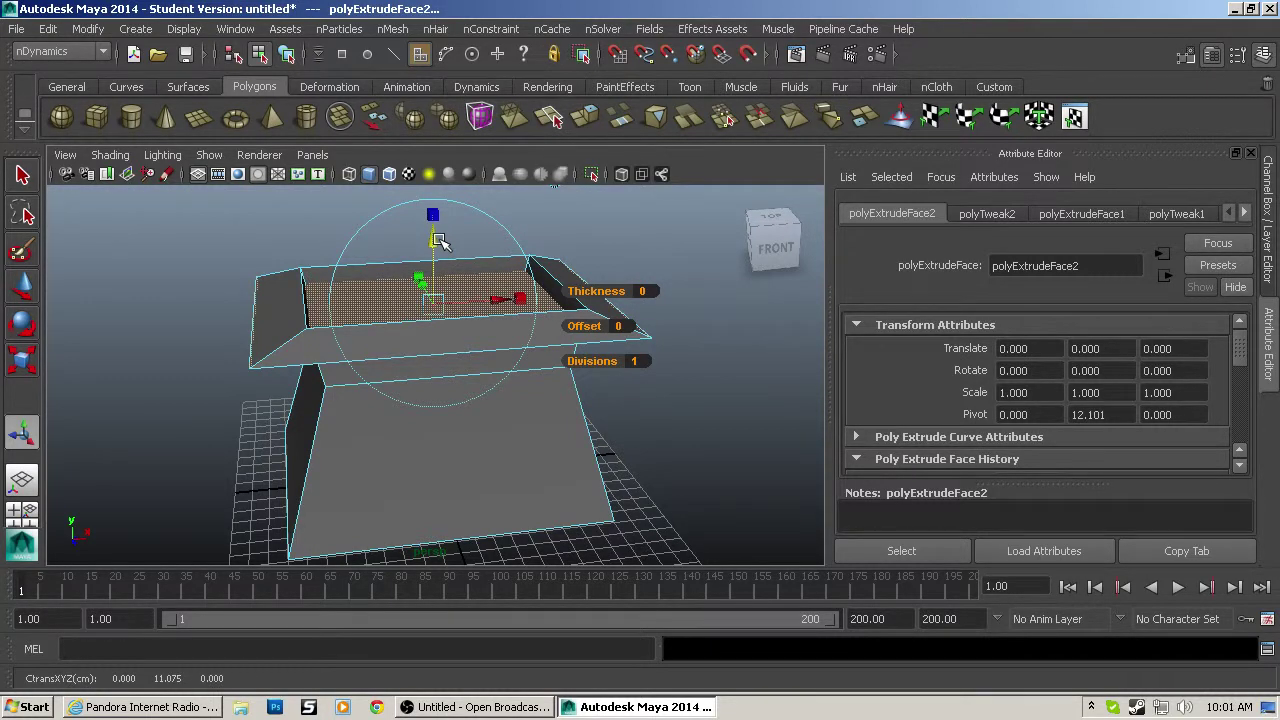
Step: Extrude the enlarged top face once more and pull it up to a height of about 14.8 as a thick slab
key(ctrl+e)
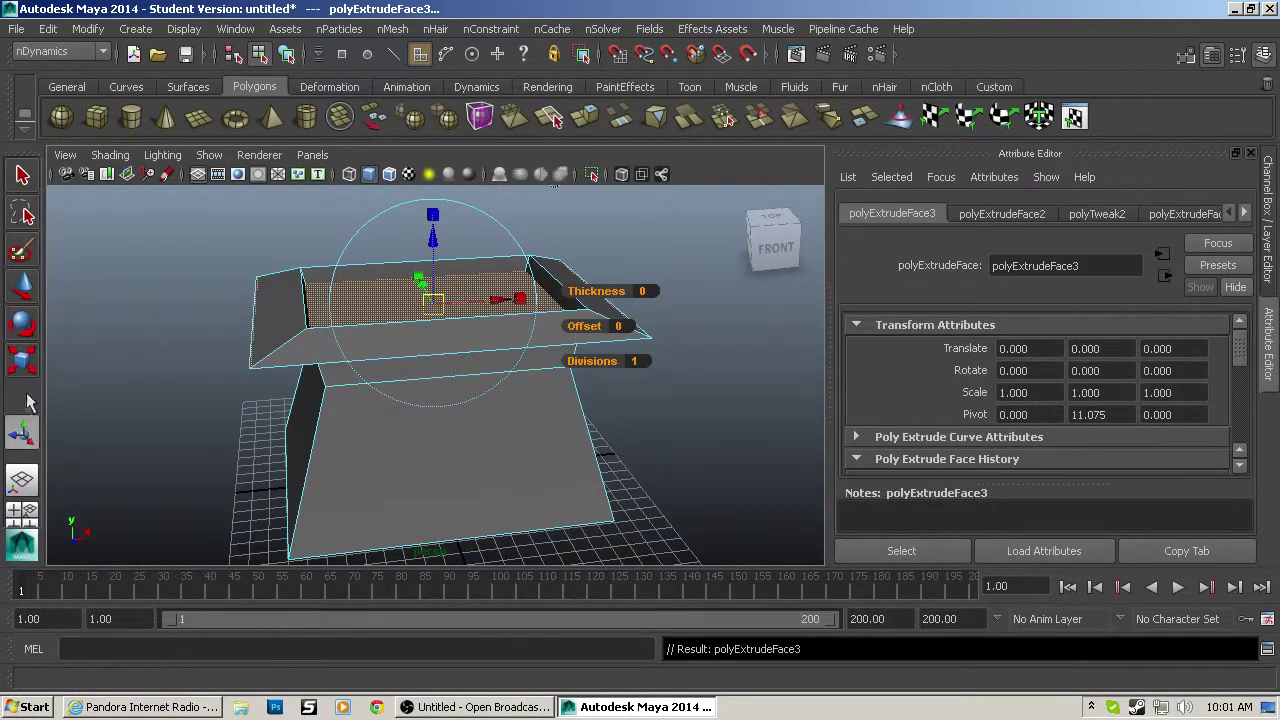
click(436, 239)
drag(436, 239, 434, 173)
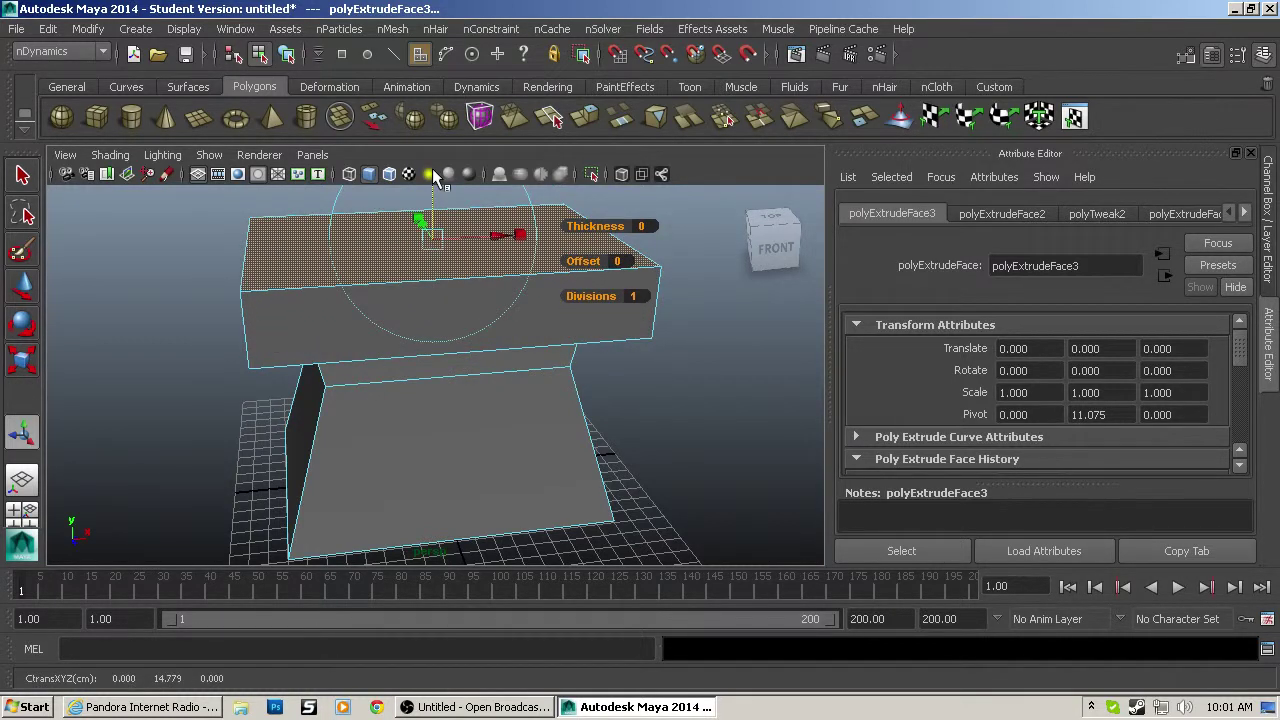
Step: Scale the roof slab's top face inward uniformly and lower it to a height of about 13.5 to form sloped sides
key(r)
drag(439, 234, 386, 244)
key(w)
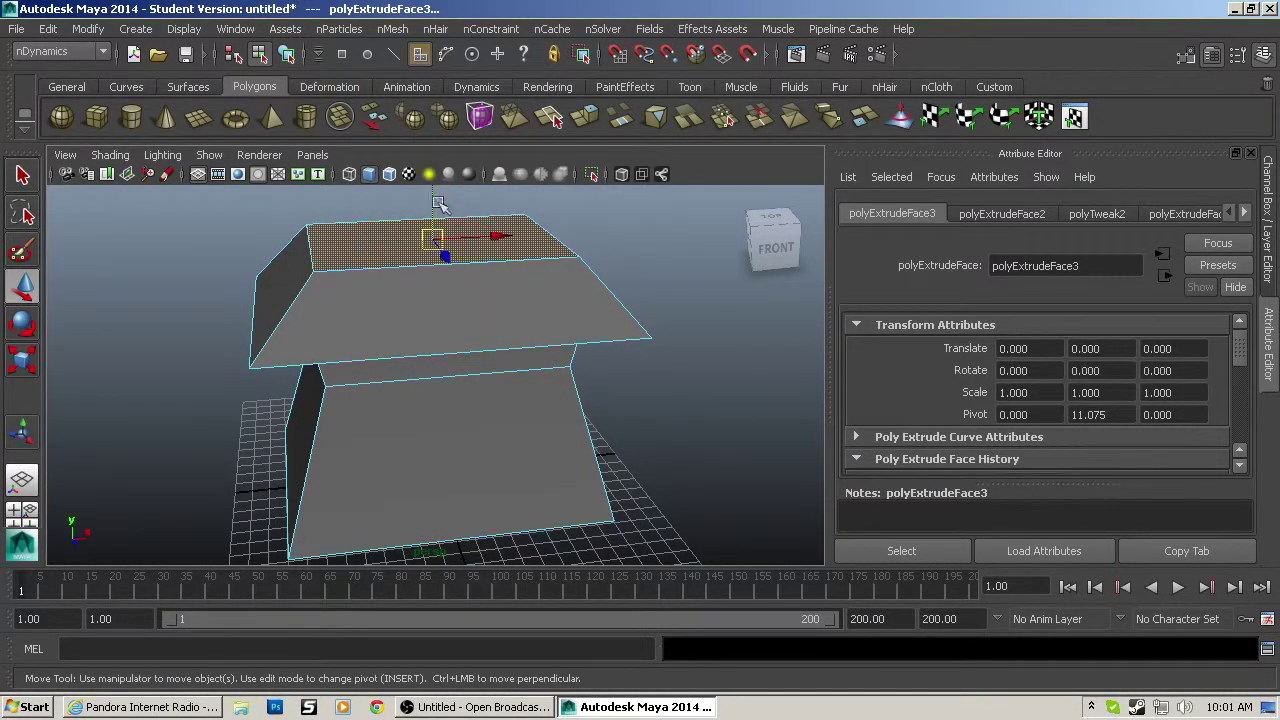
drag(433, 196, 409, 217)
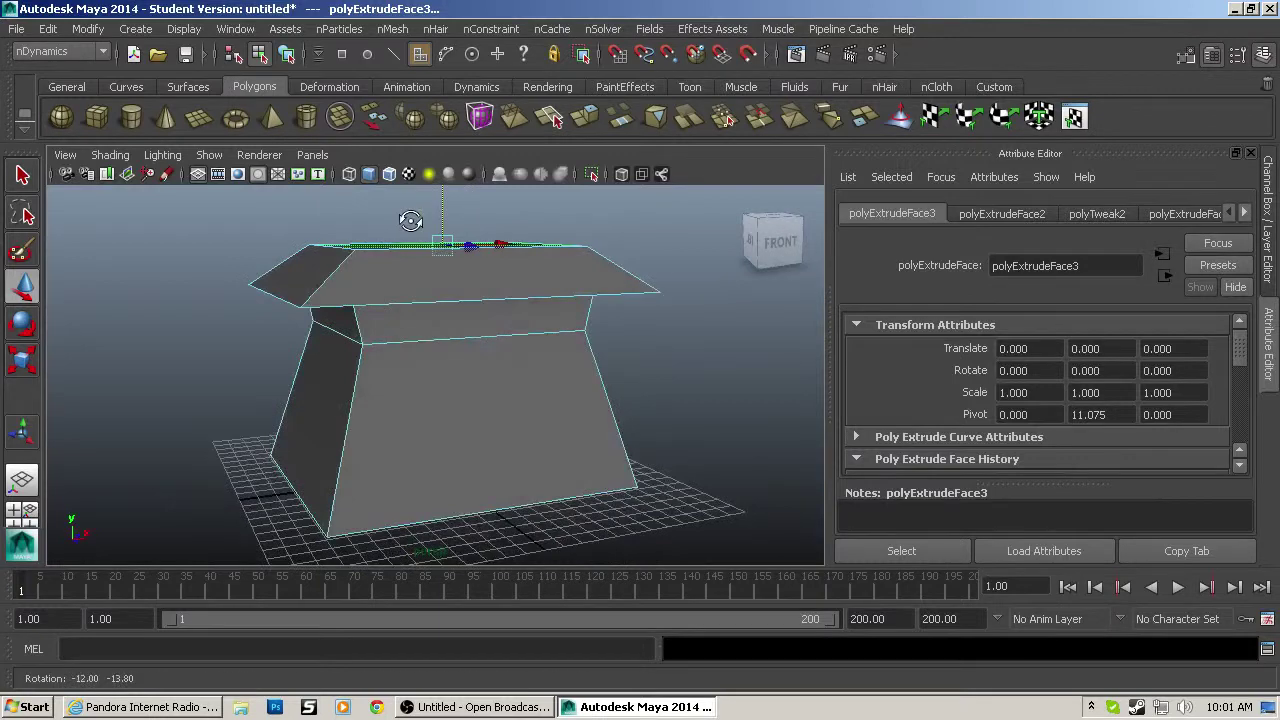
scroll(420, 240, up, 8)
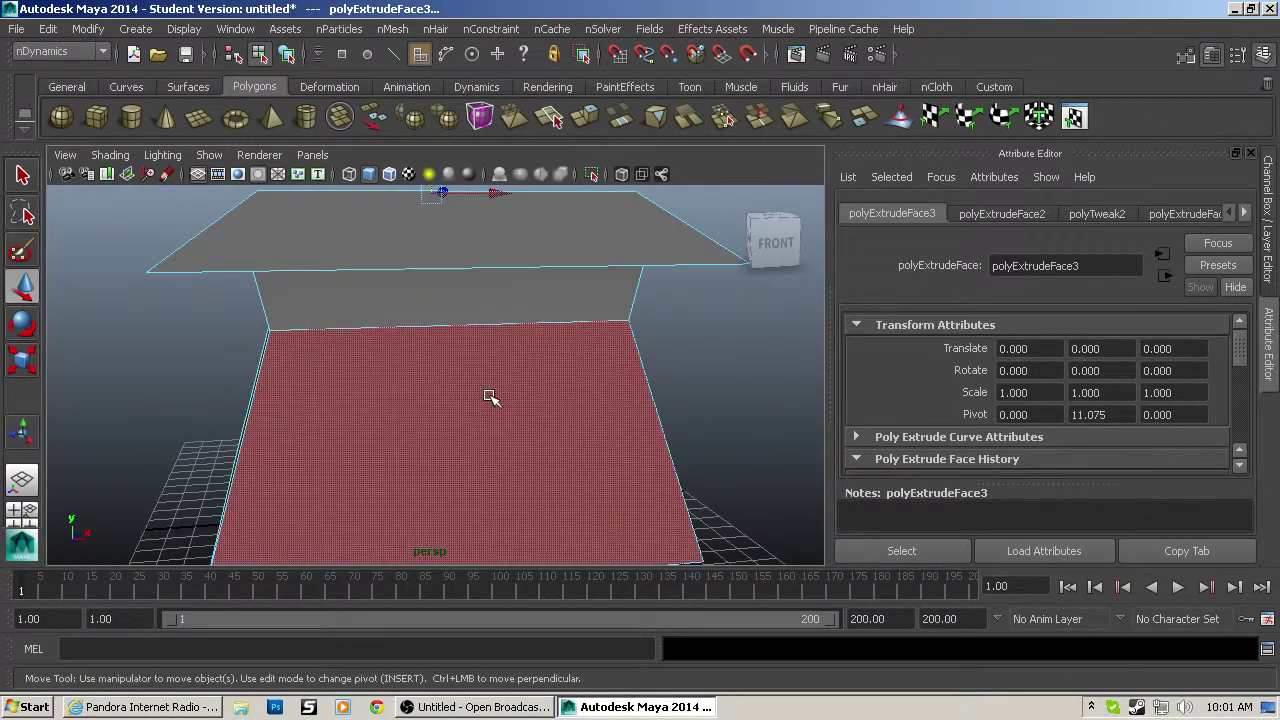
scroll(490, 397, down, 4)
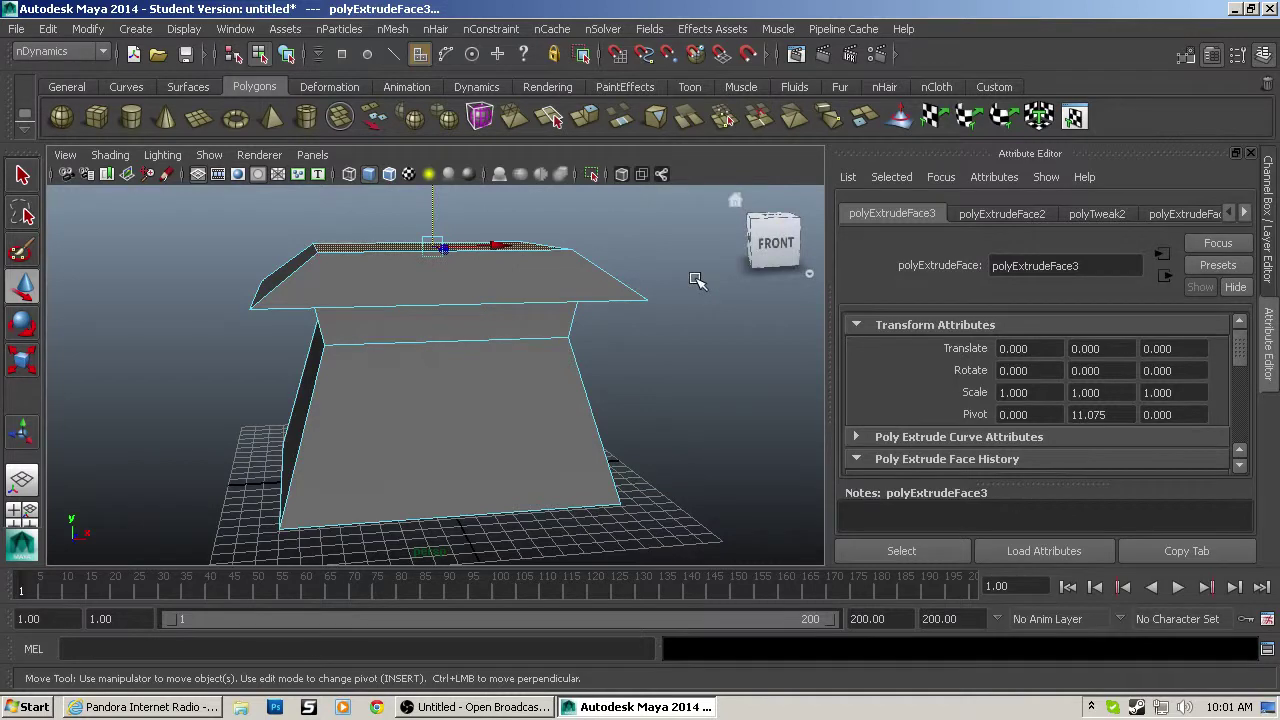
Step: Compare the mesh's smooth preview levels with its unsmoothed display, ending on the unsmoothed display
key(1)
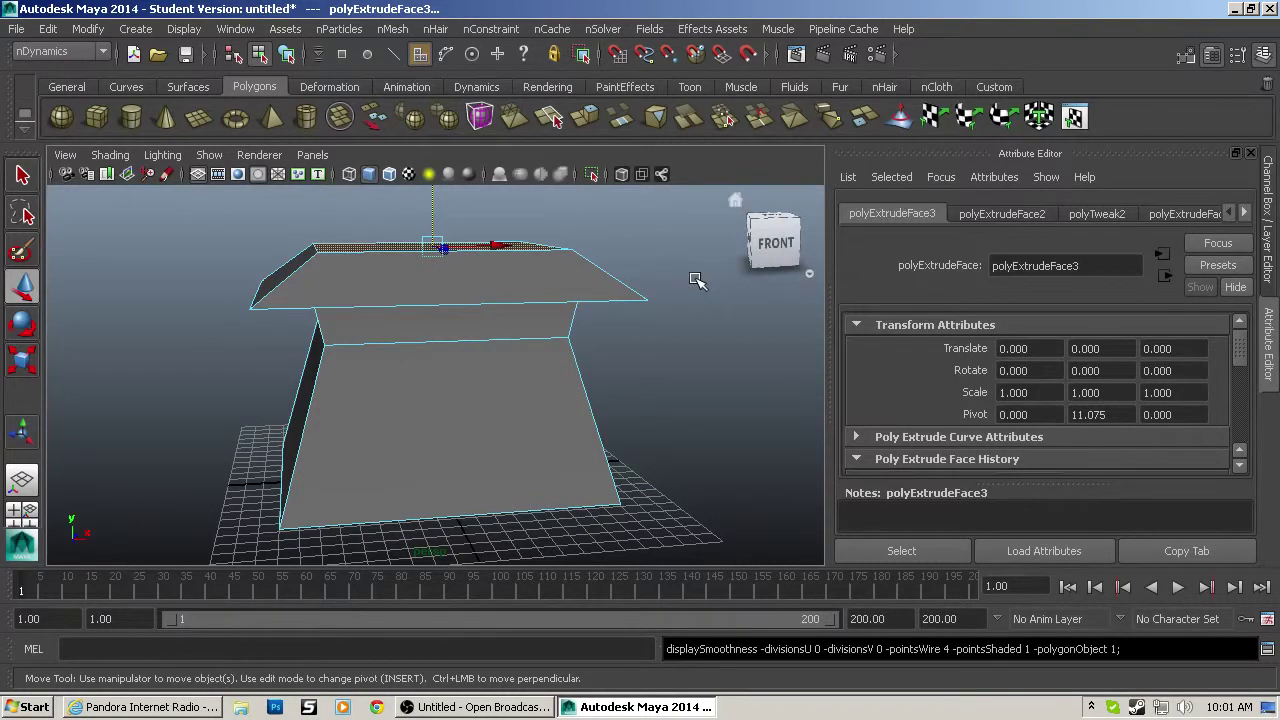
key(2)
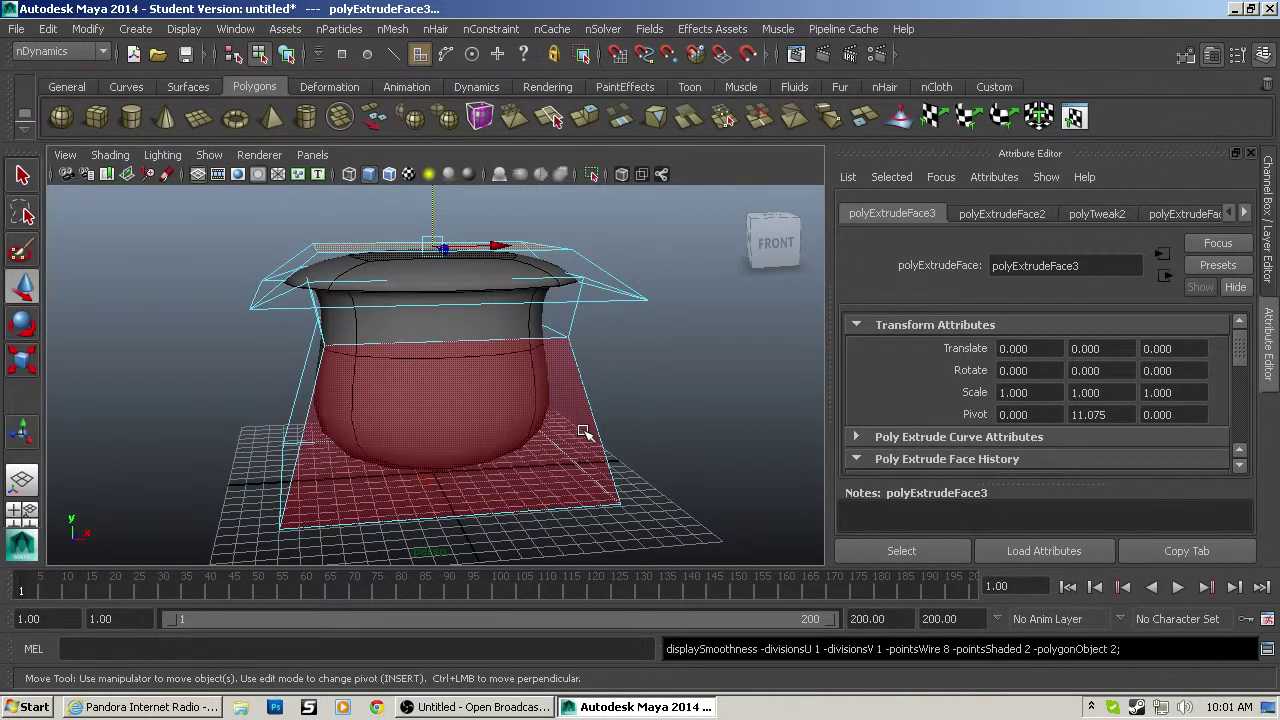
key(3)
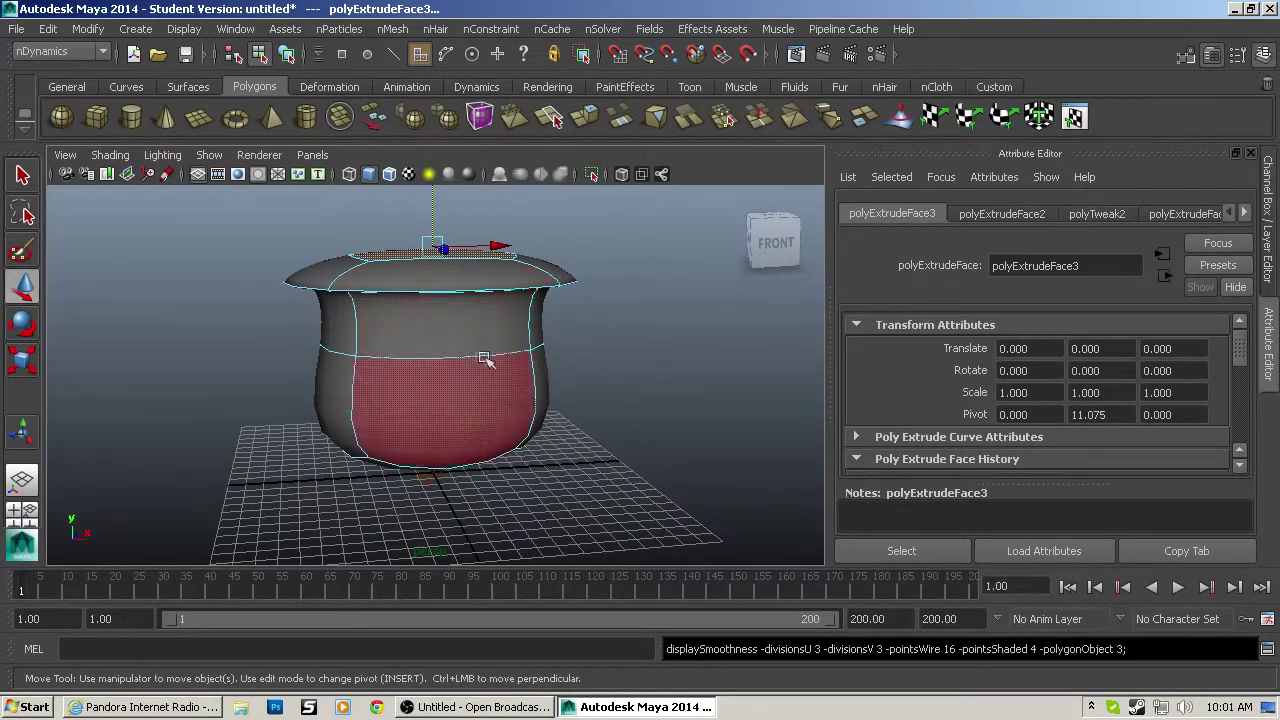
key(1)
key(3)
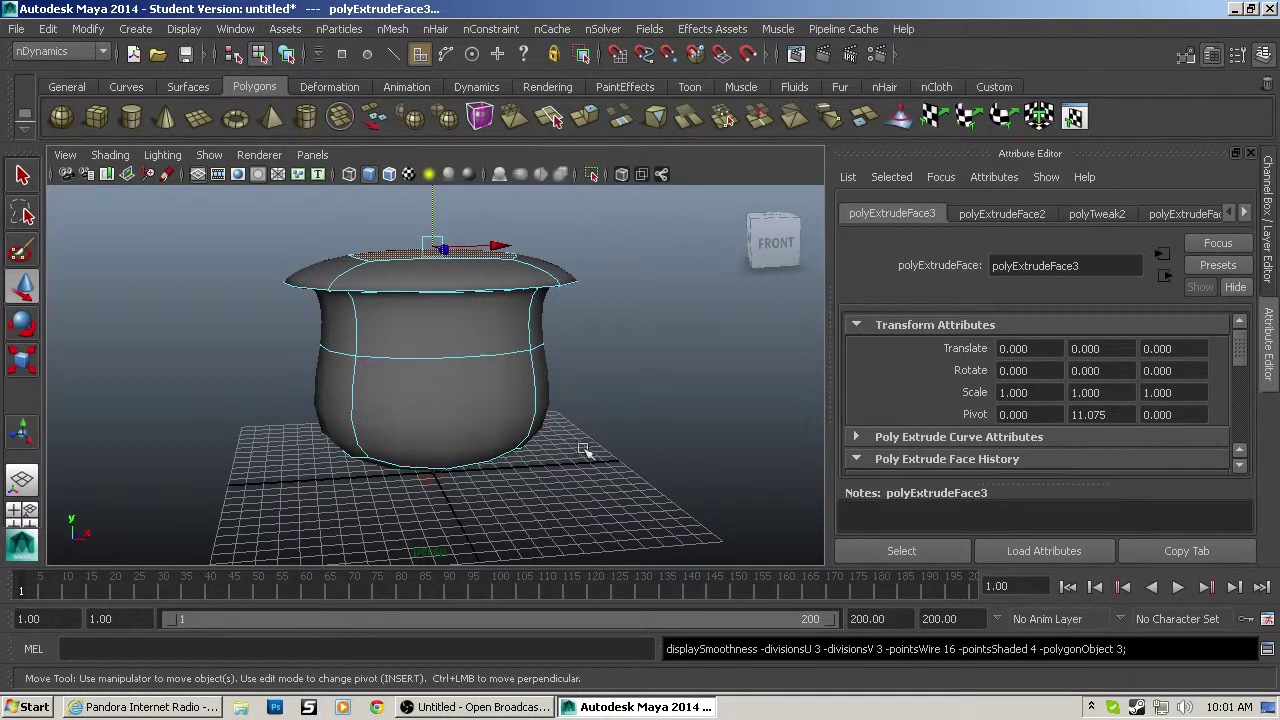
key(1)
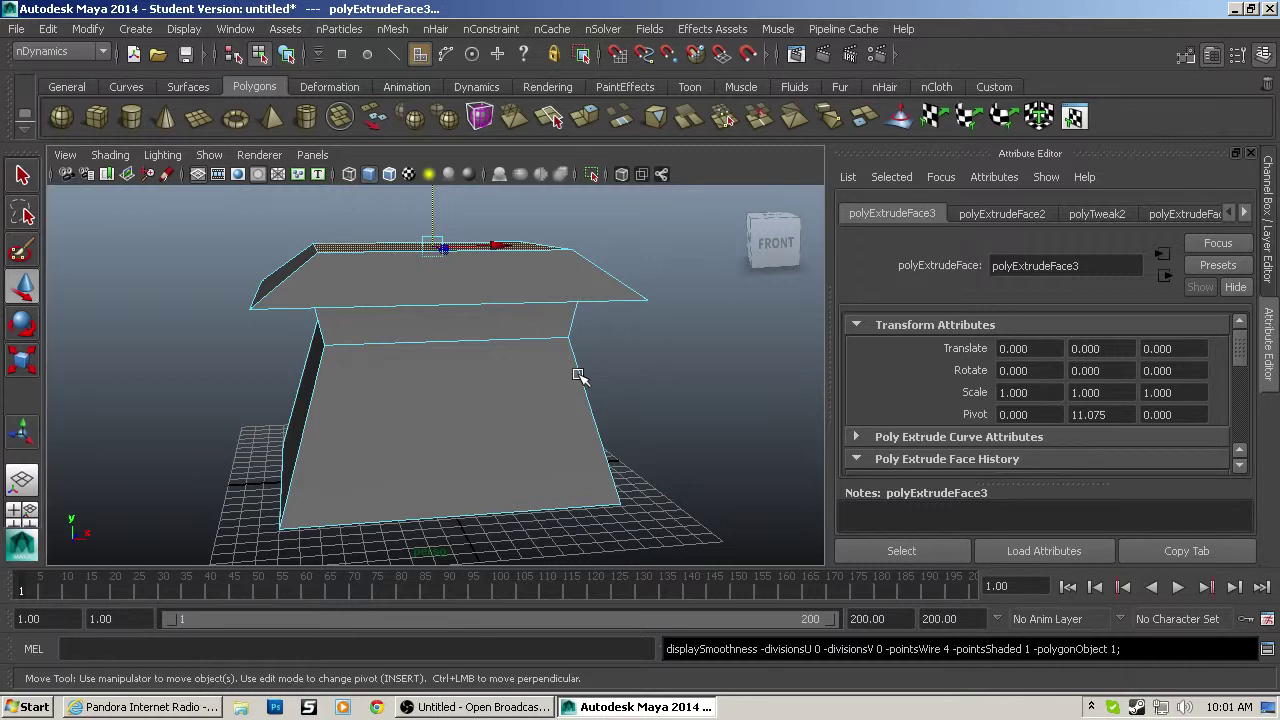
Step: Extrude the roof's top face and scale it uniformly to 0.85 to leave an even border around it
alt+drag(486, 349, 509, 363)
click(388, 333)
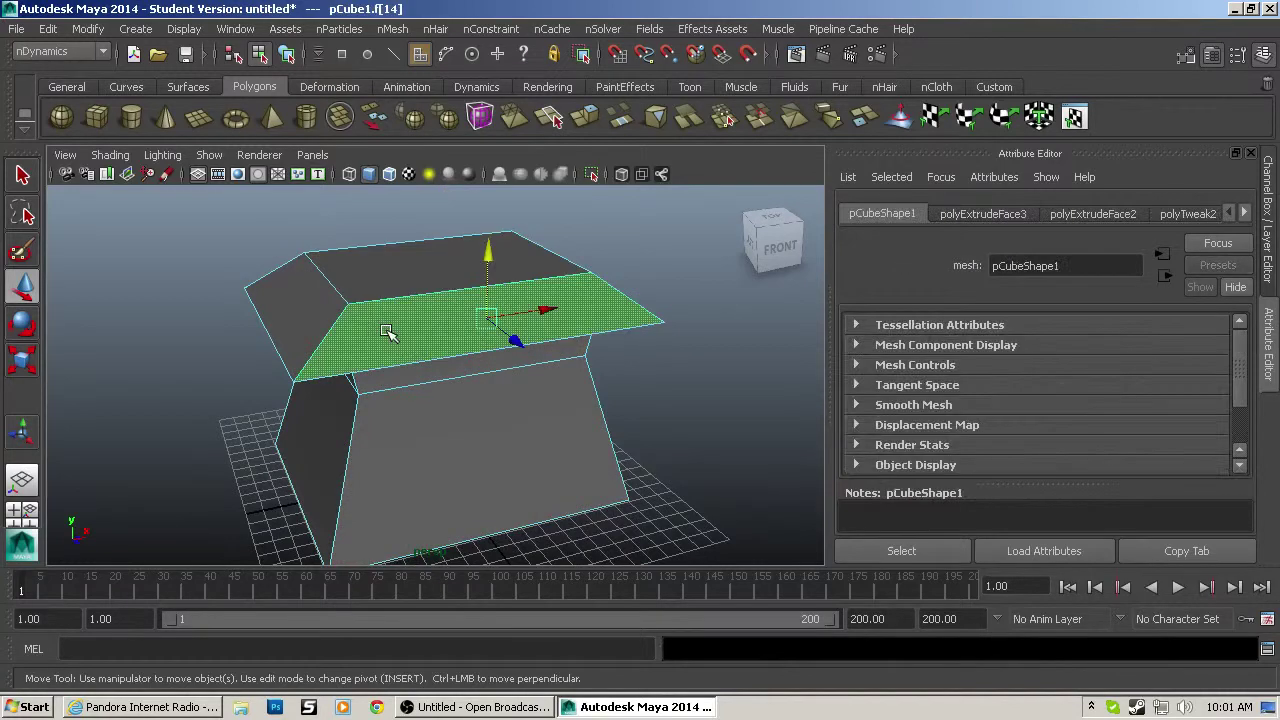
click(388, 280)
scroll(388, 280, up, 2)
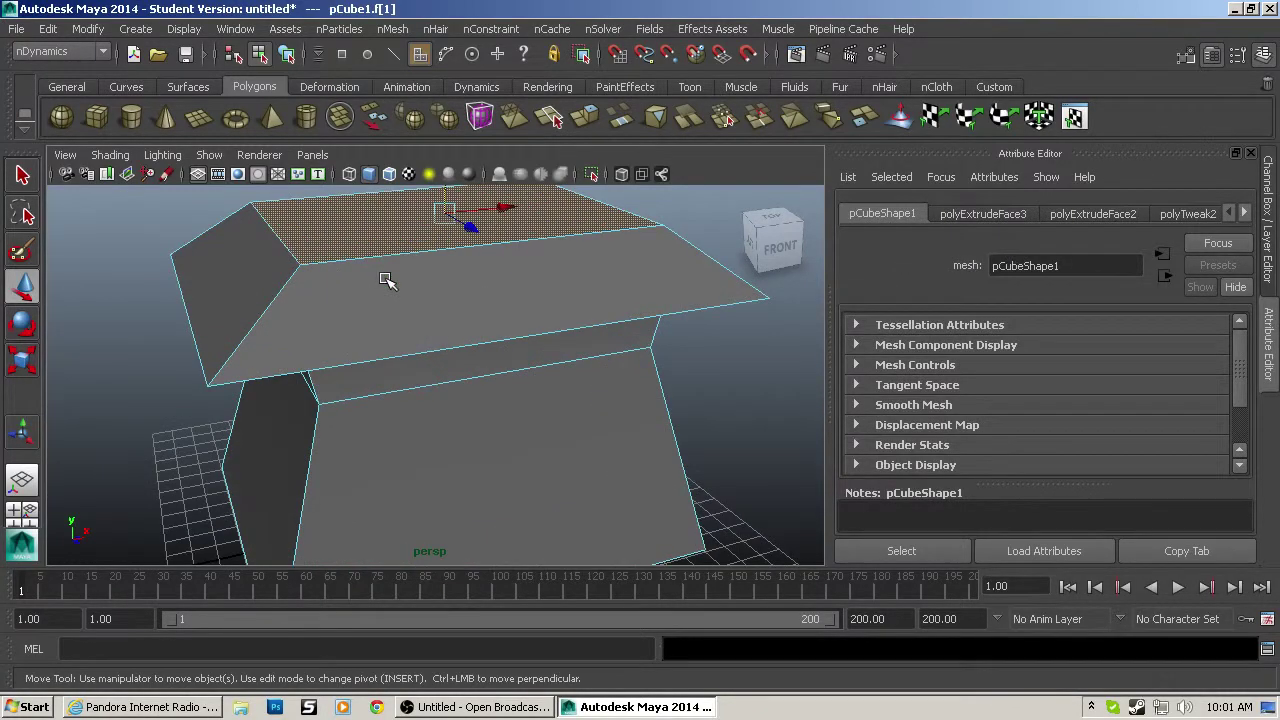
alt+middle_drag(387, 281, 391, 351)
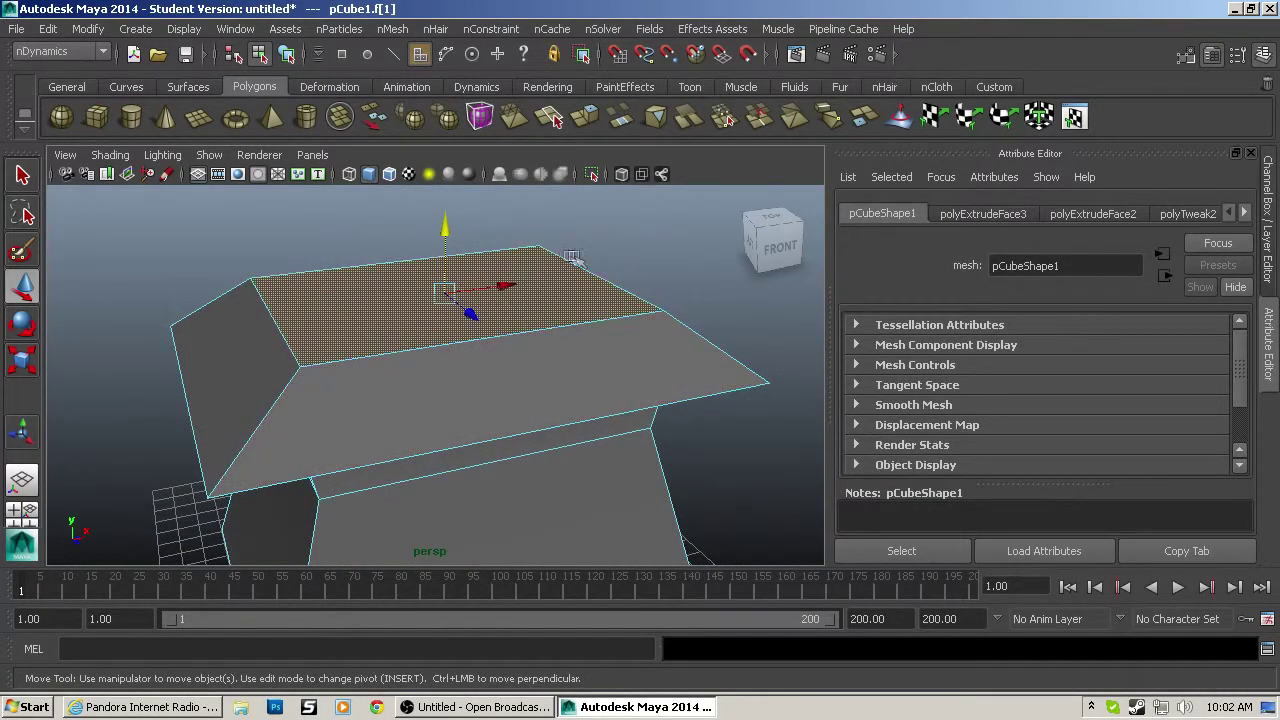
key(ctrl+e)
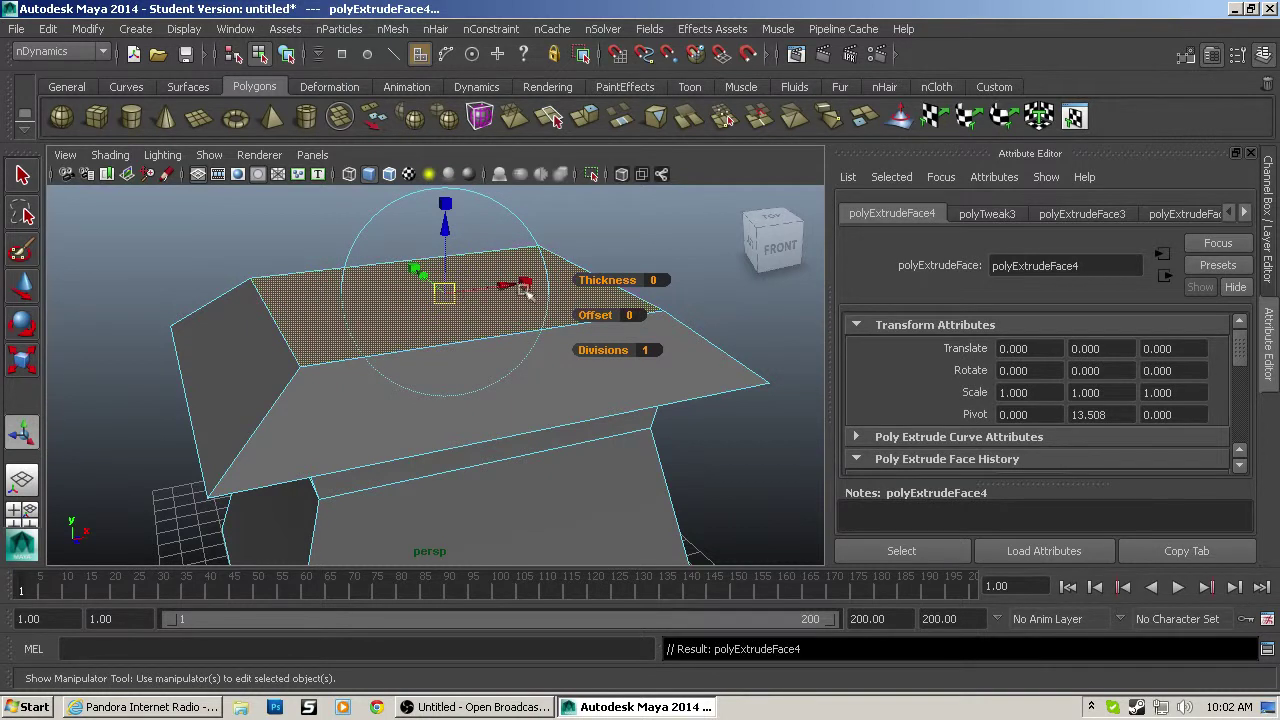
drag(444, 294, 438, 298)
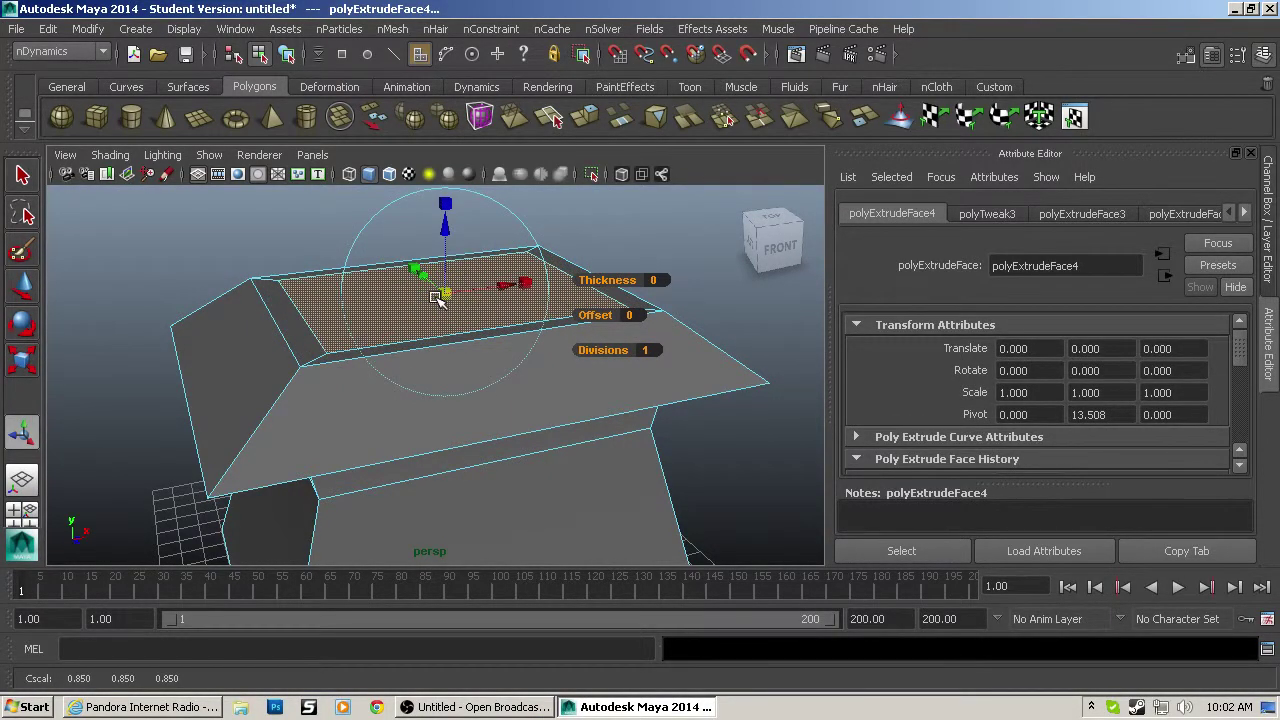
Step: Extrude the inset roof face again and push it down to a height of about 13 to form a recess
key(ctrl+e)
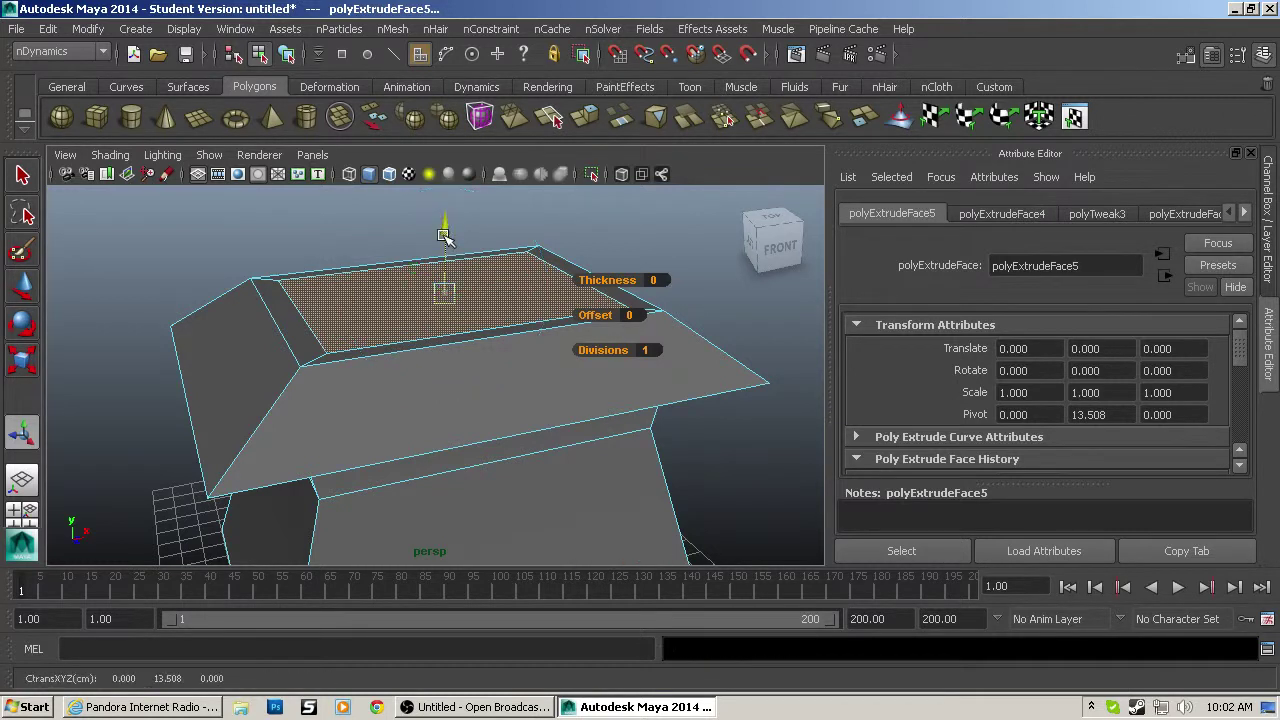
drag(445, 237, 449, 253)
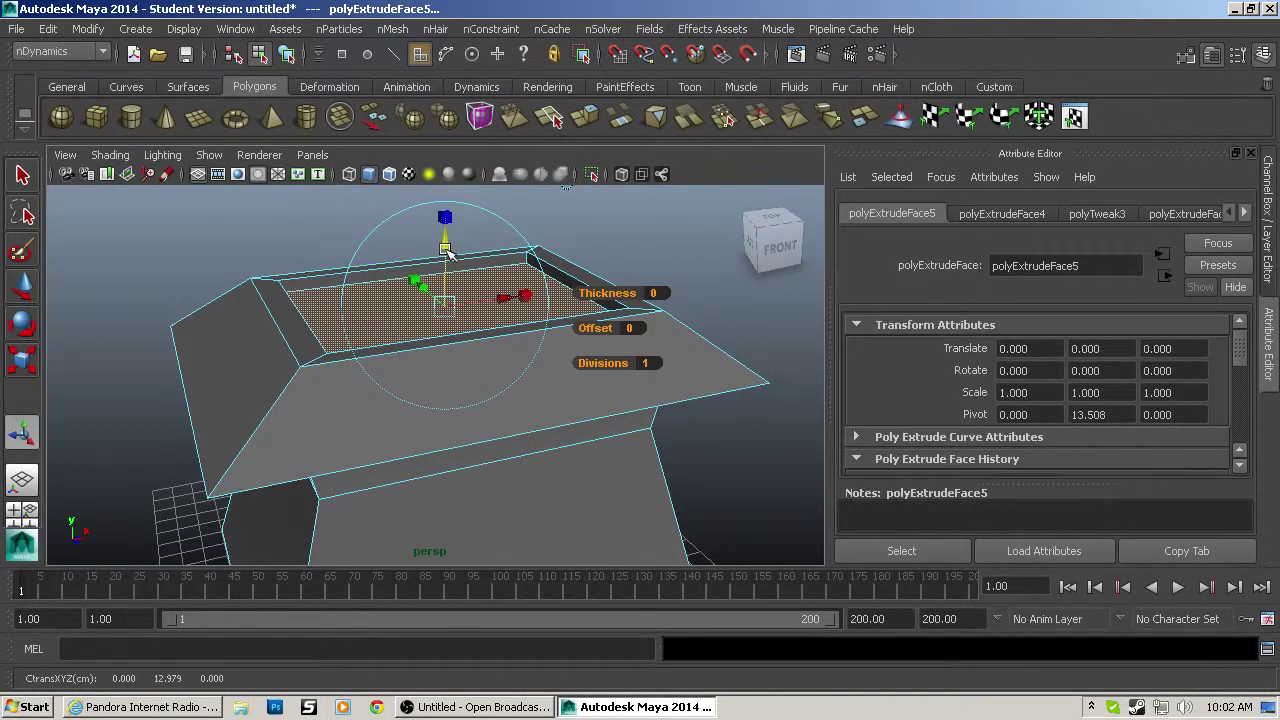
Step: Try to extrude the lower front face, scale it down and shift it vertically, undoing all of these changes
alt+drag(689, 272, 654, 239)
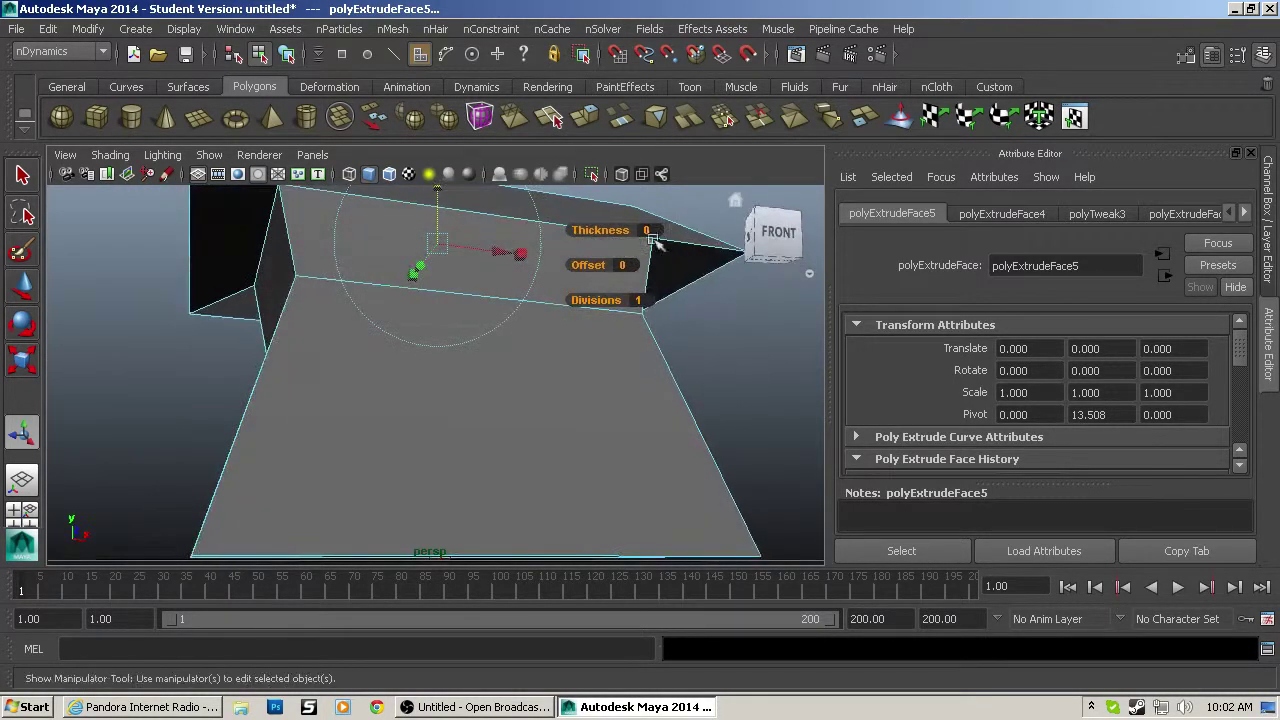
alt+drag(257, 259, 509, 357)
click(509, 357)
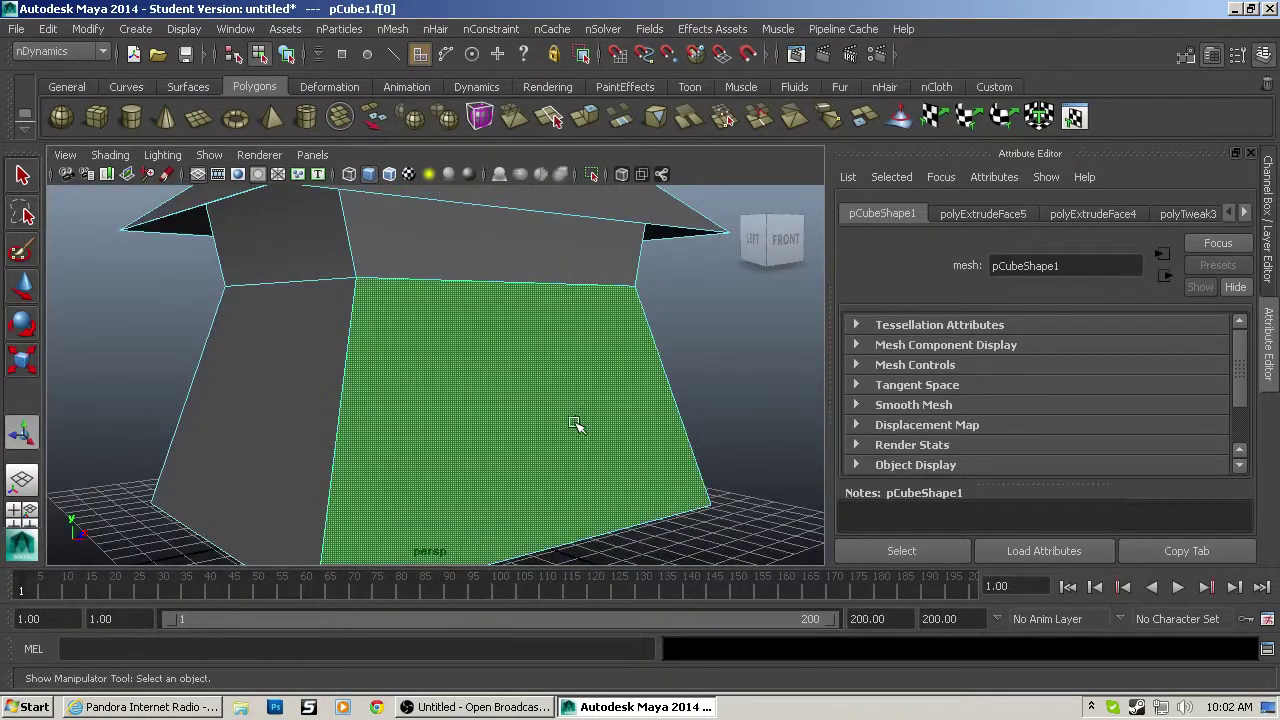
key(ctrl+e)
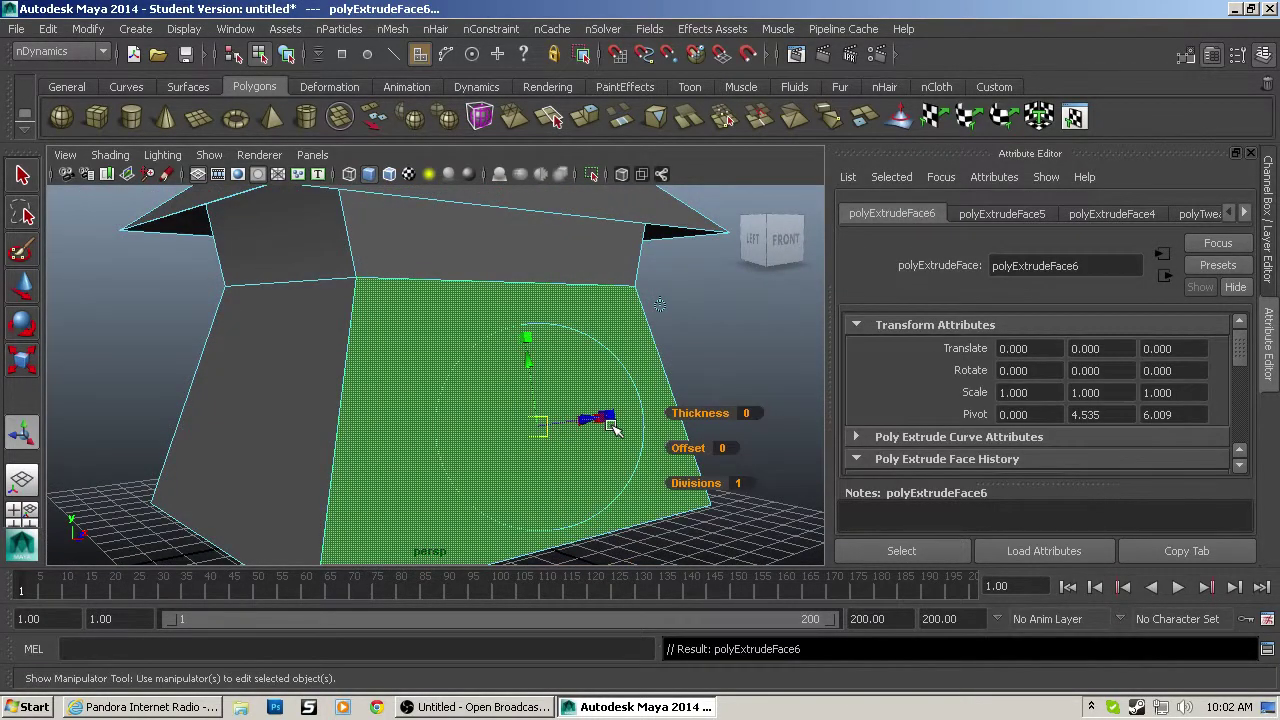
key(r)
drag(538, 413, 434, 420)
key(w)
drag(528, 350, 540, 398)
key(ctrl+z)
key(ctrl+z)
key(ctrl+z)
key(ctrl+z)
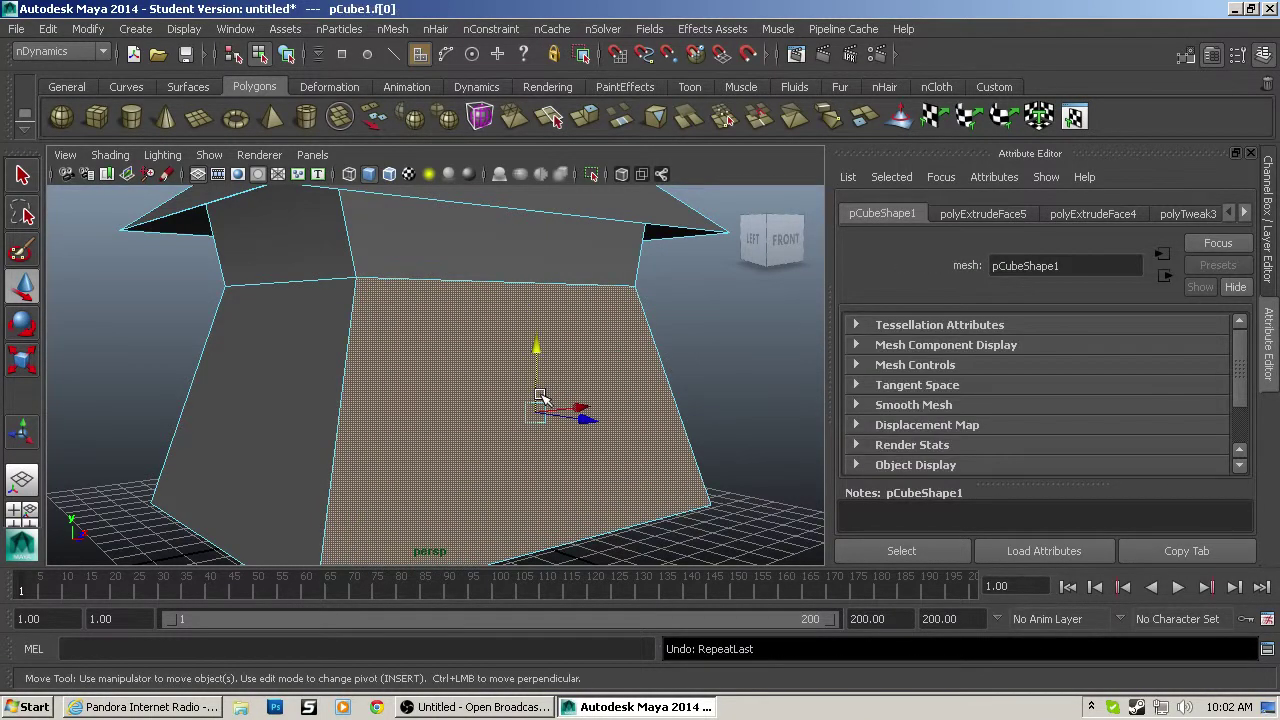
click(855, 404)
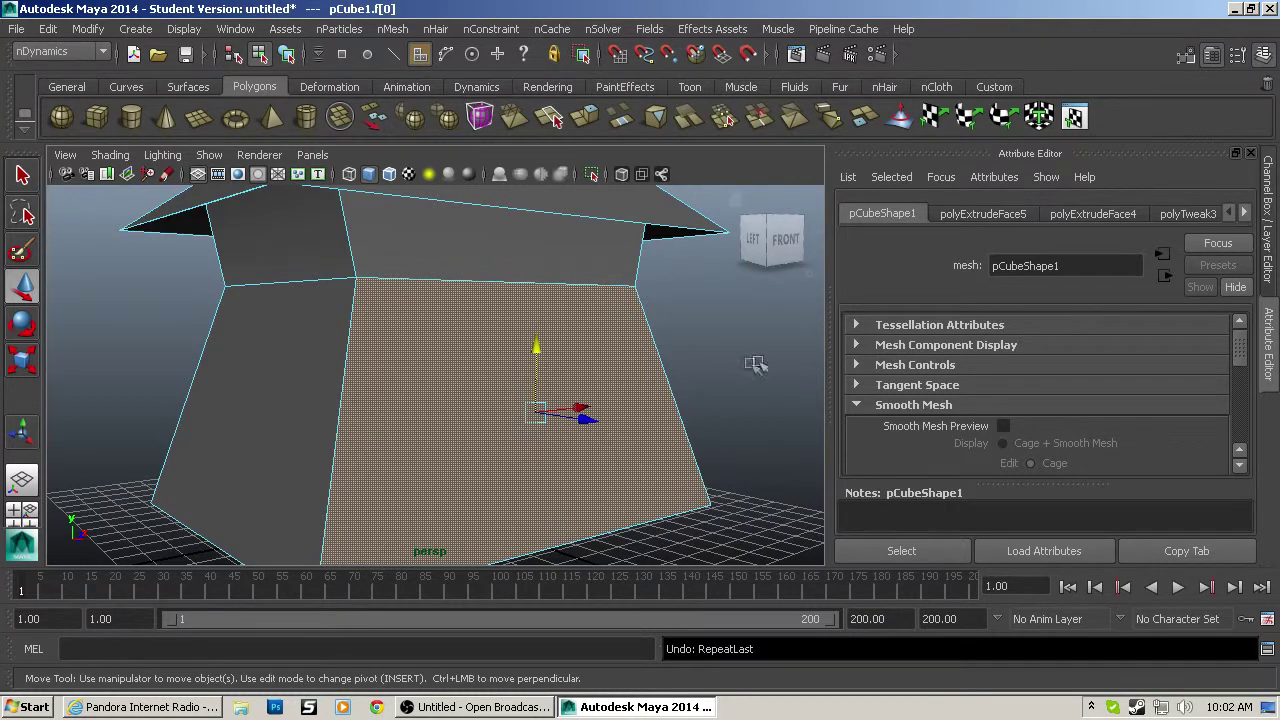
drag(538, 413, 592, 425)
key(ctrl+z)
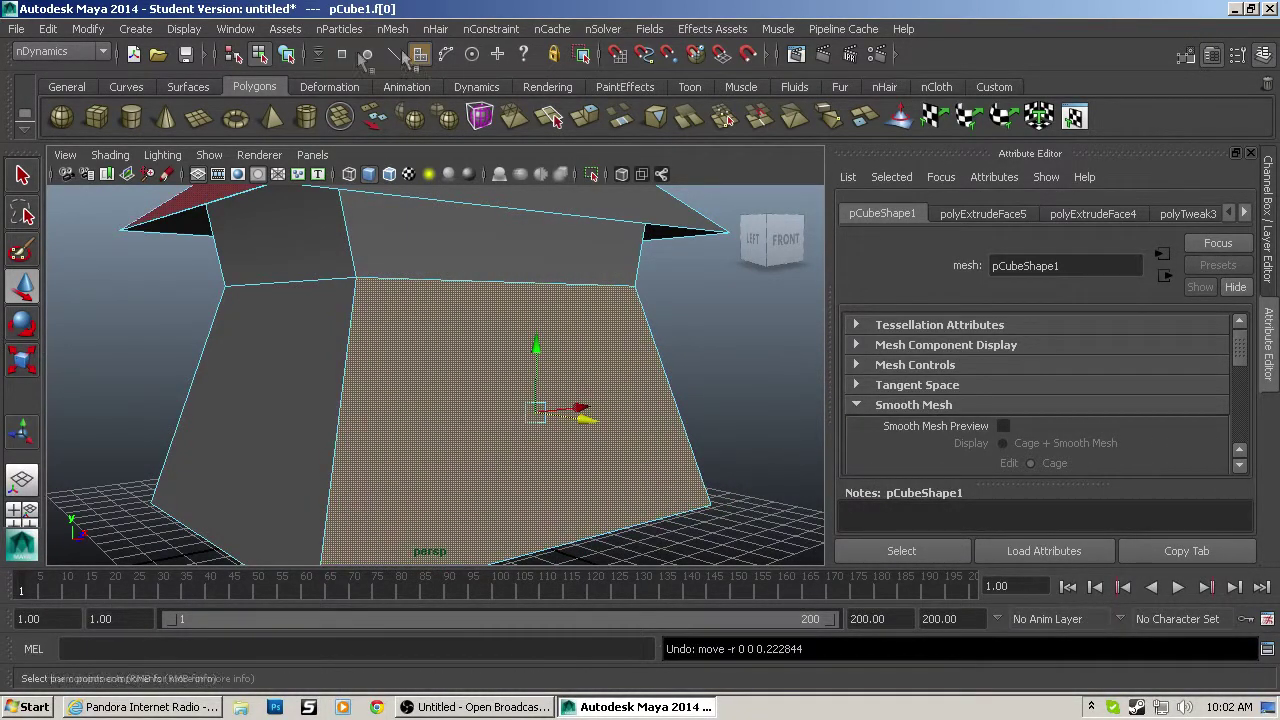
Step: Switch to the Polygons menu set and insert a horizontal edge loop around the flared lower section near its mid-height
click(45, 52)
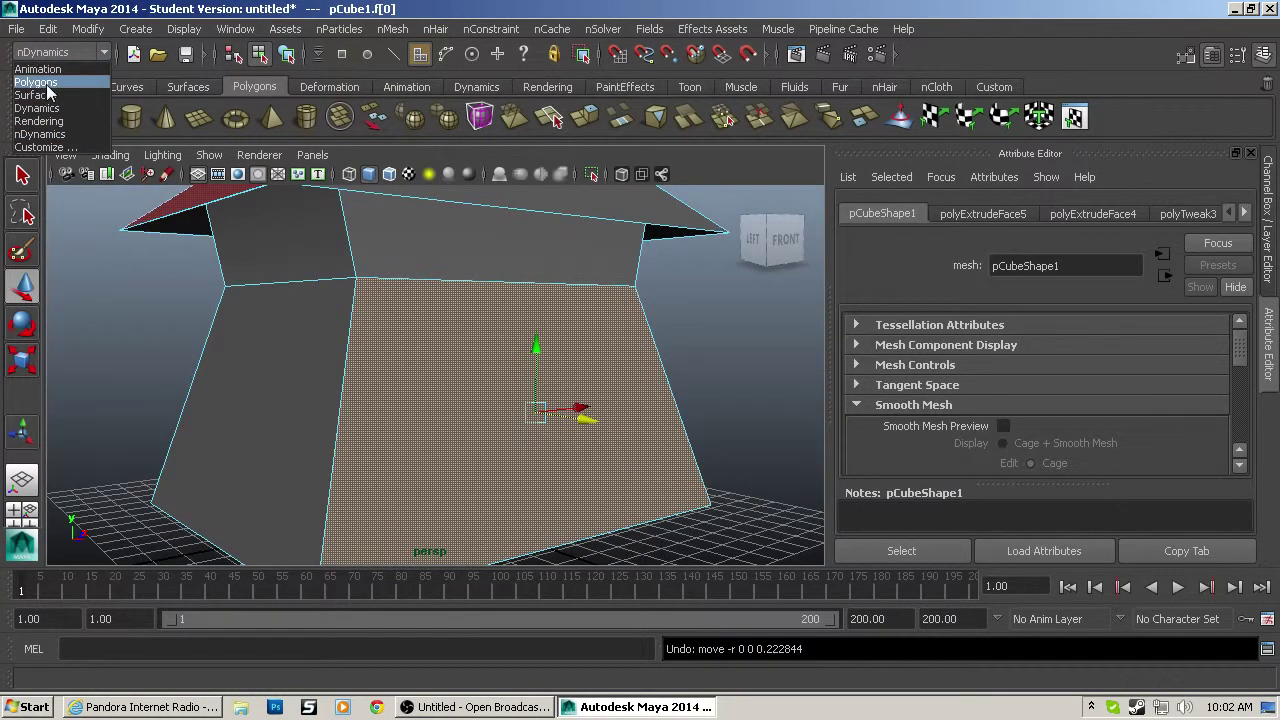
click(45, 84)
click(424, 29)
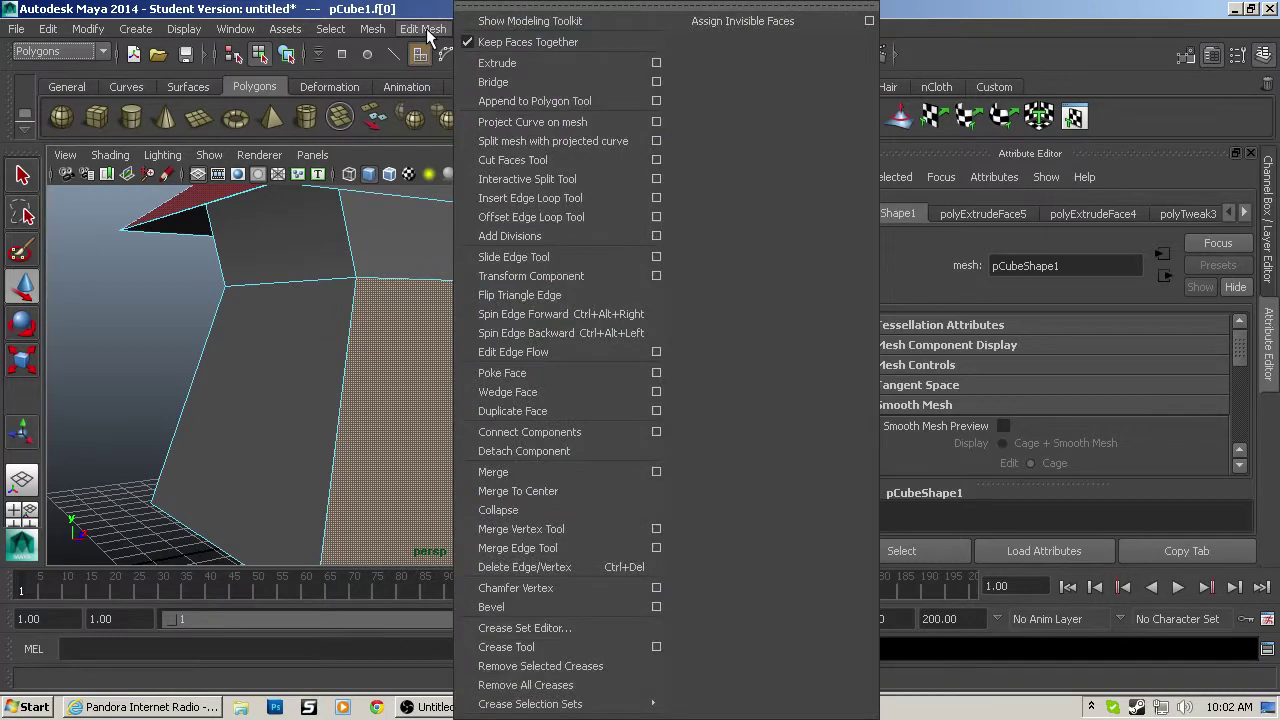
click(524, 199)
drag(350, 390, 345, 426)
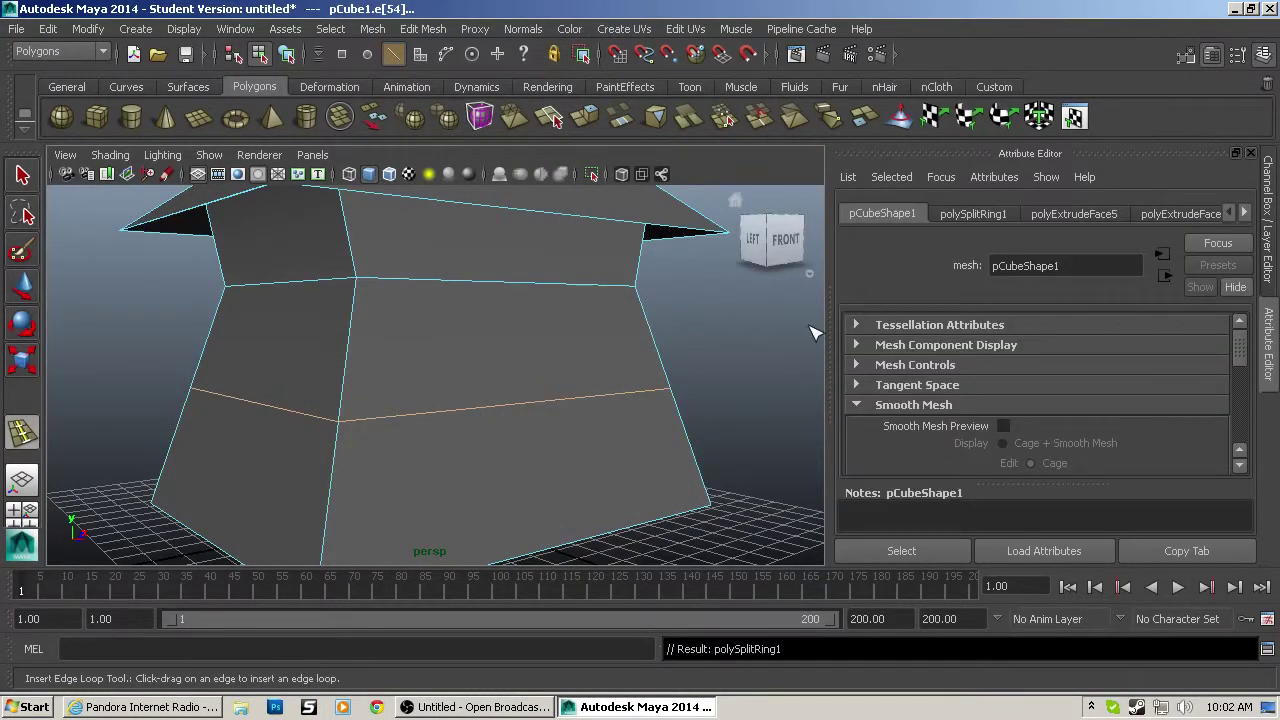
alt+drag(774, 338, 706, 340)
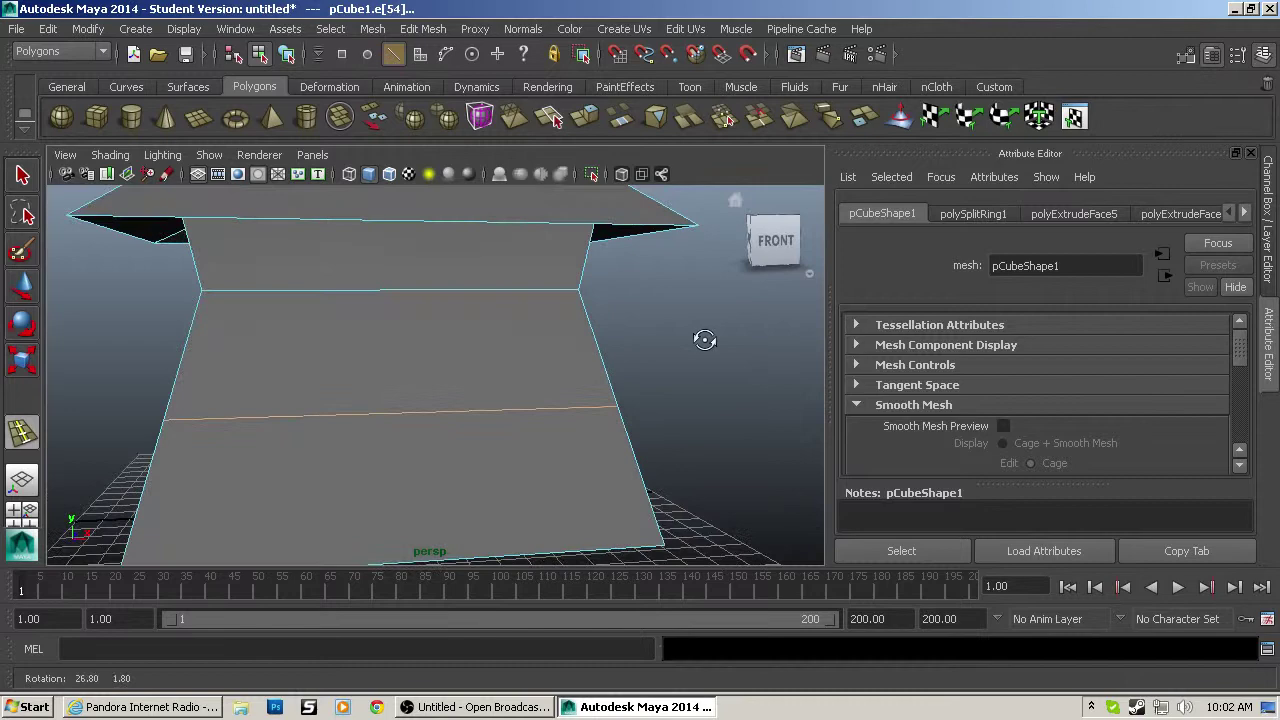
Step: Set the Insert Edge Loop Tool to multiple edge loops with 2 loops and insert them vertically through the front wall
double_click(24, 430)
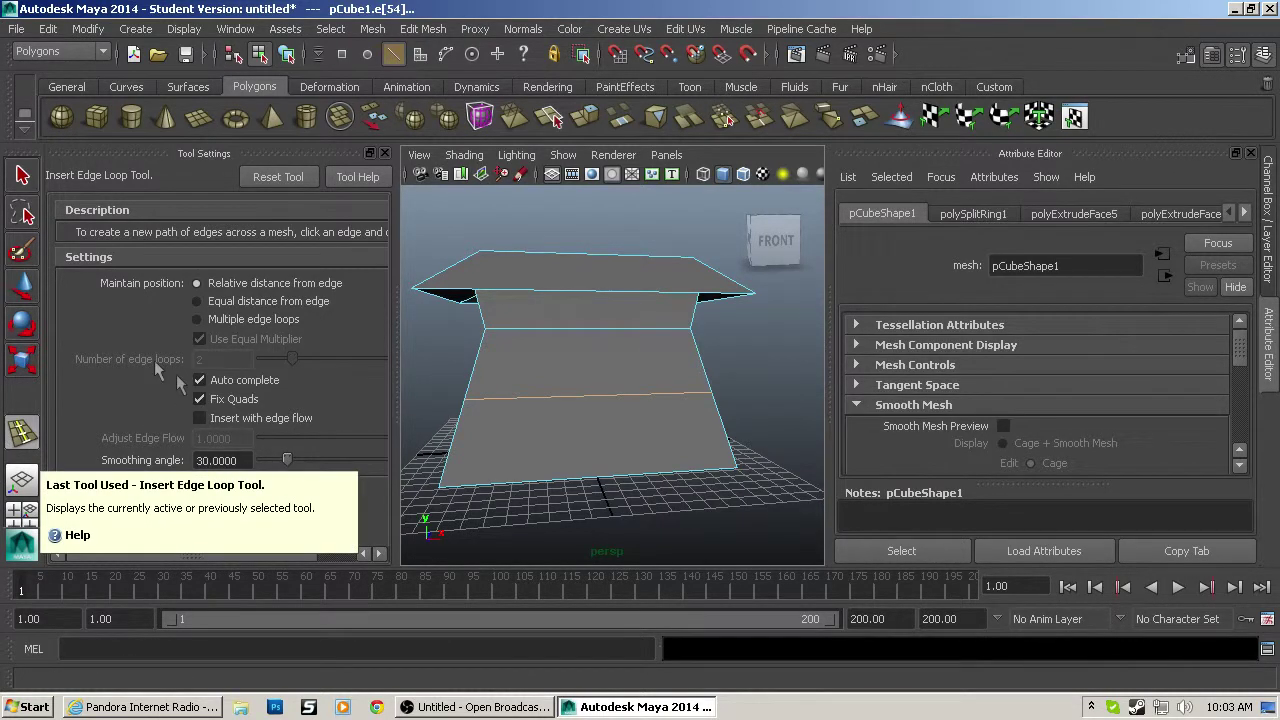
click(196, 319)
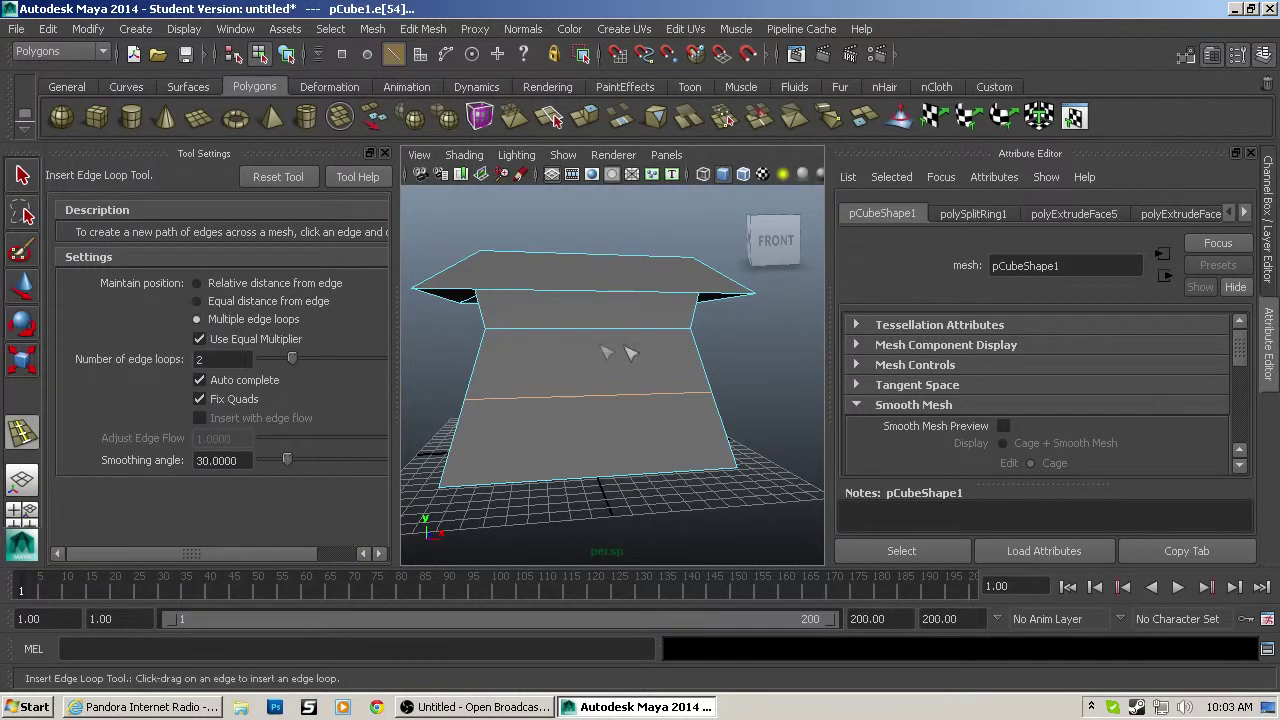
drag(566, 331, 566, 331)
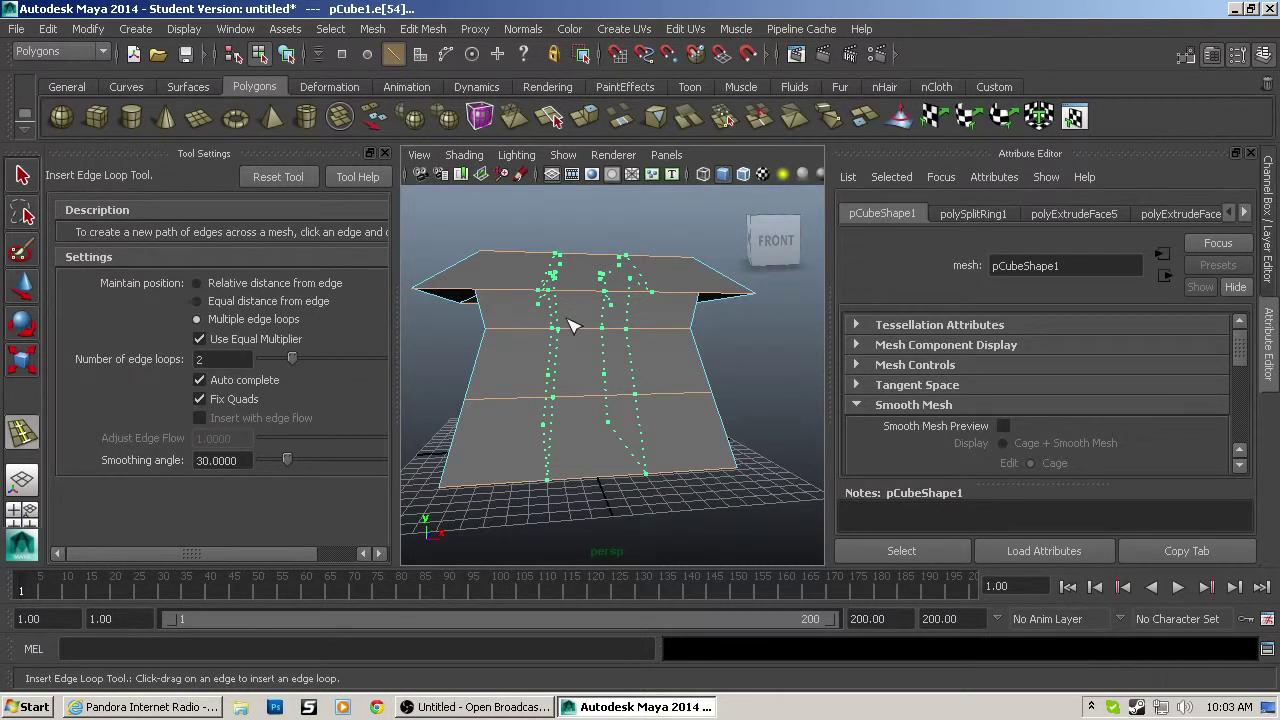
drag(568, 321, 662, 424)
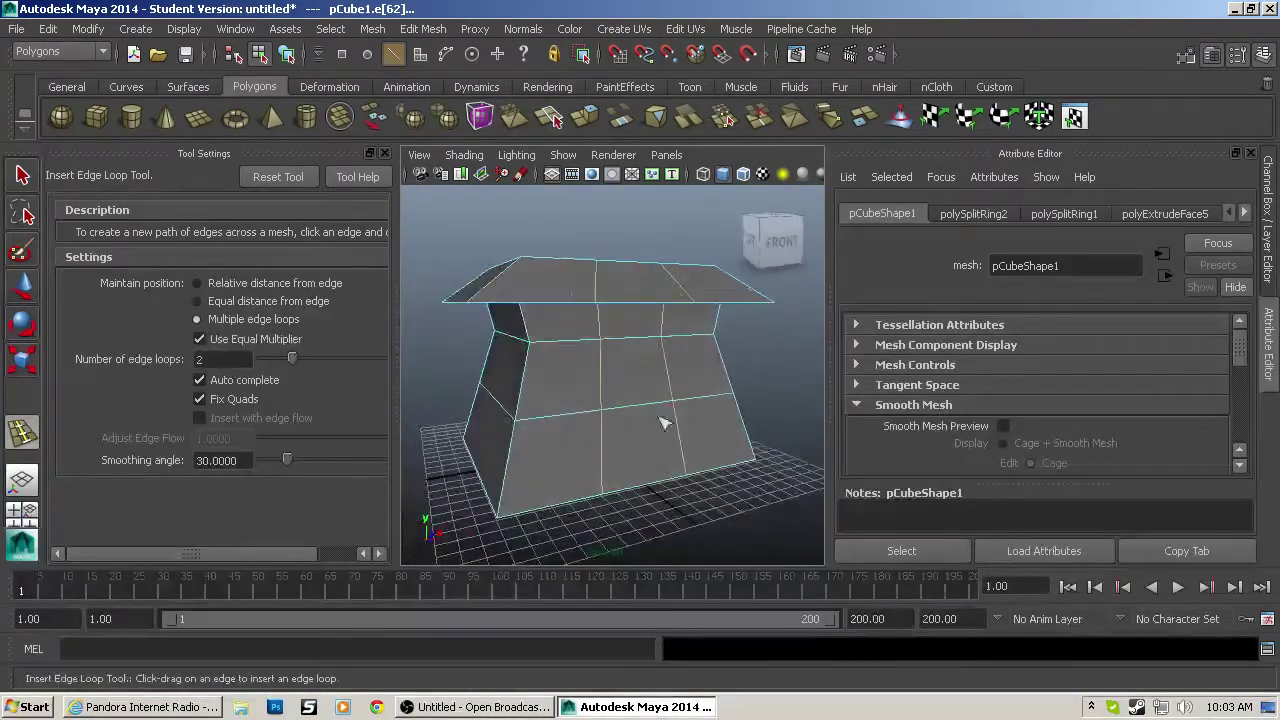
scroll(667, 447, up, 5)
scroll(671, 453, down, 5)
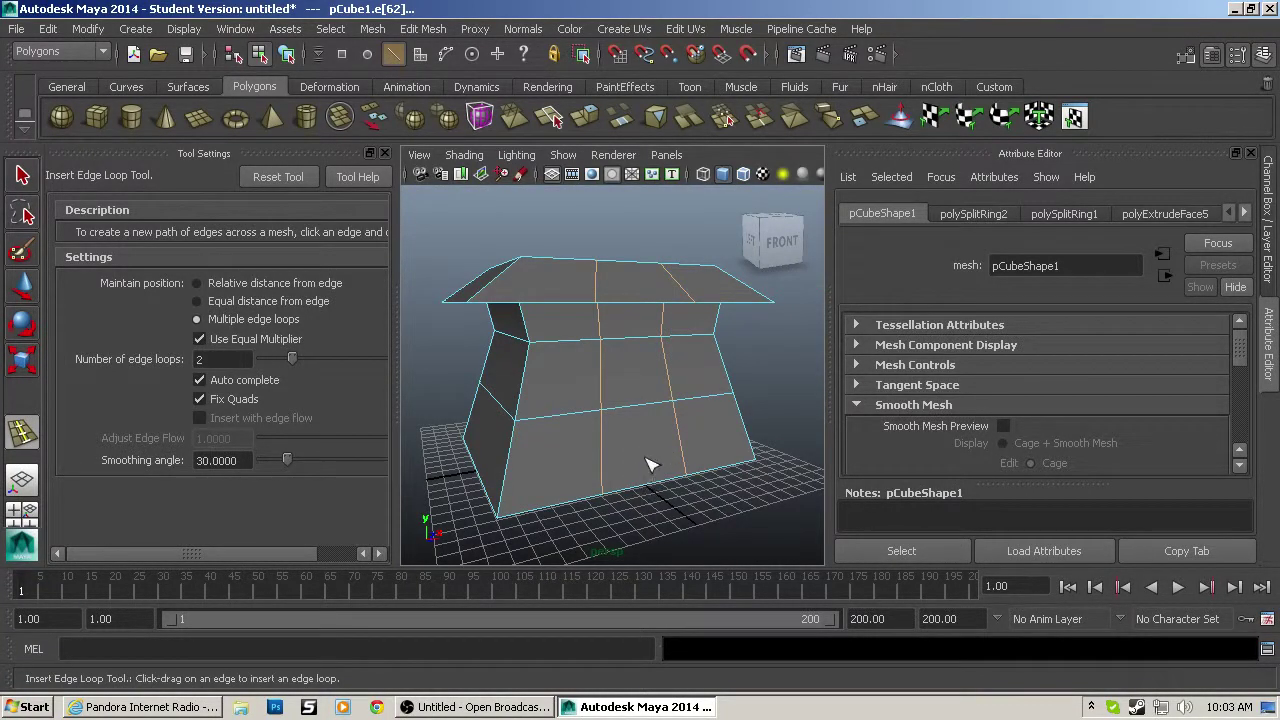
Step: Extrude the lower middle face of the front wall and push it slightly inward to form a shallow doorway recess
key(q)
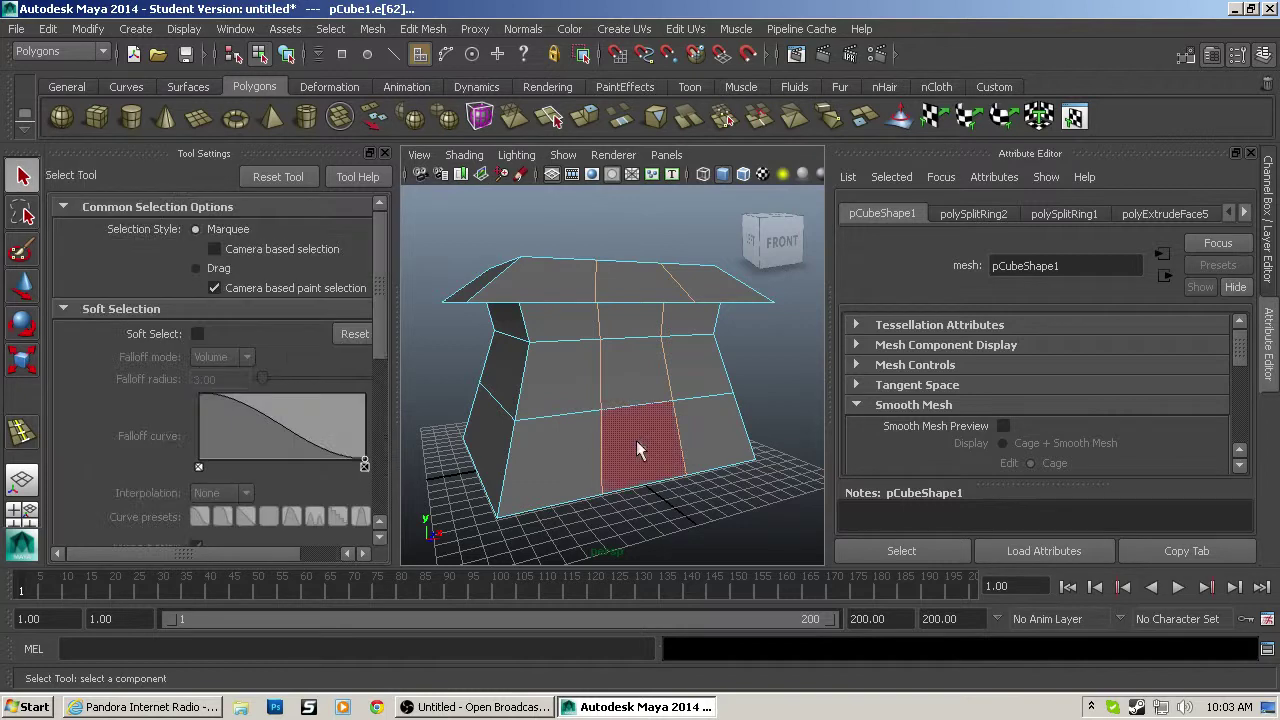
click(648, 430)
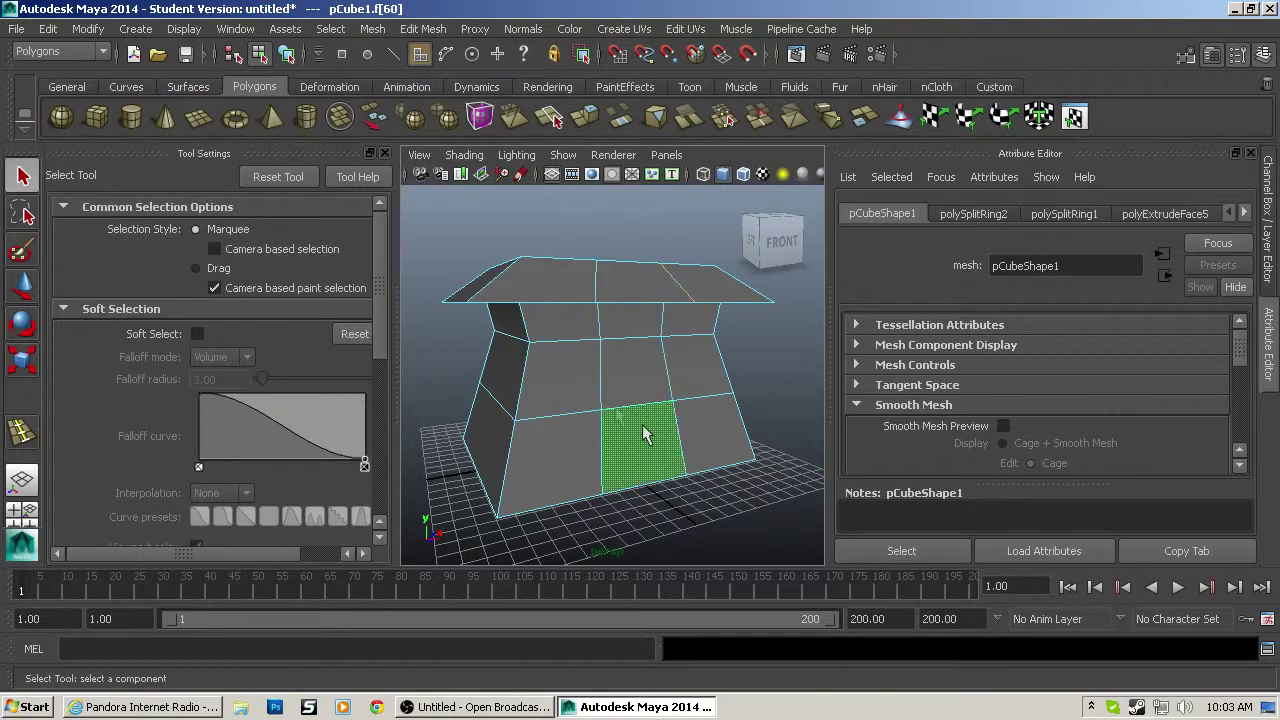
click(385, 153)
alt+drag(545, 432, 560, 425)
scroll(541, 408, down, 4)
scroll(561, 408, up, 2)
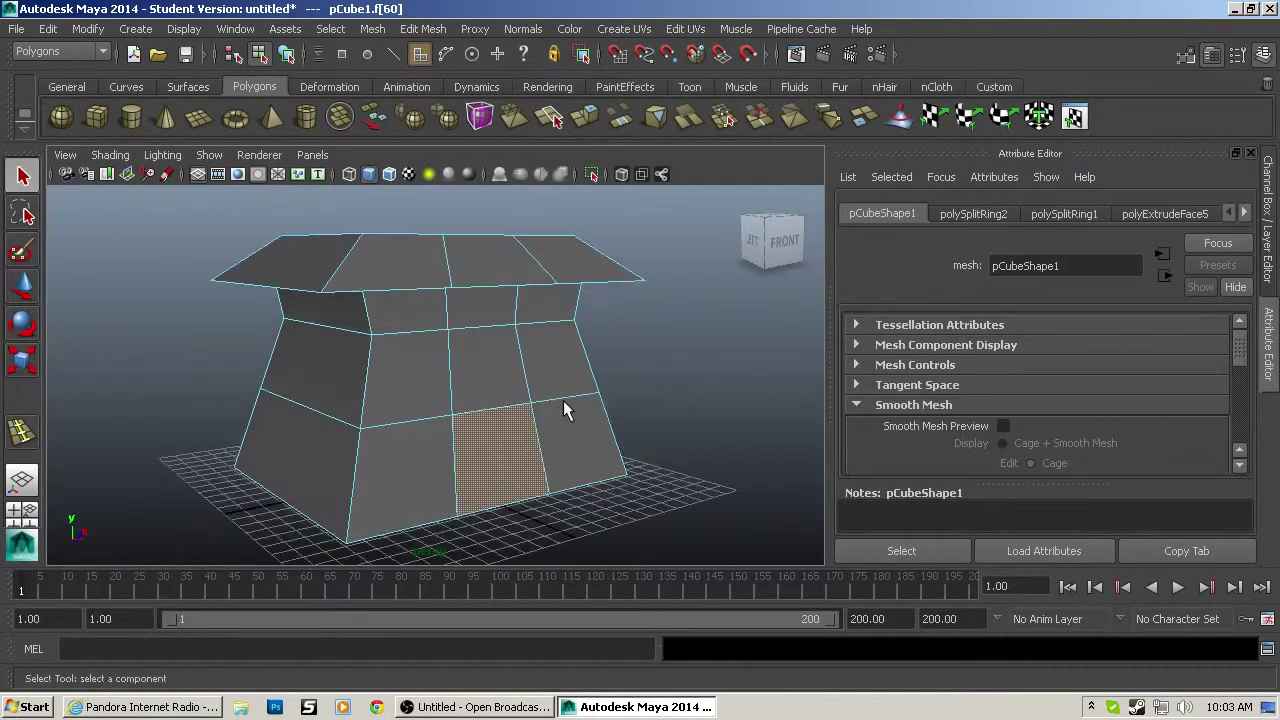
click(568, 120)
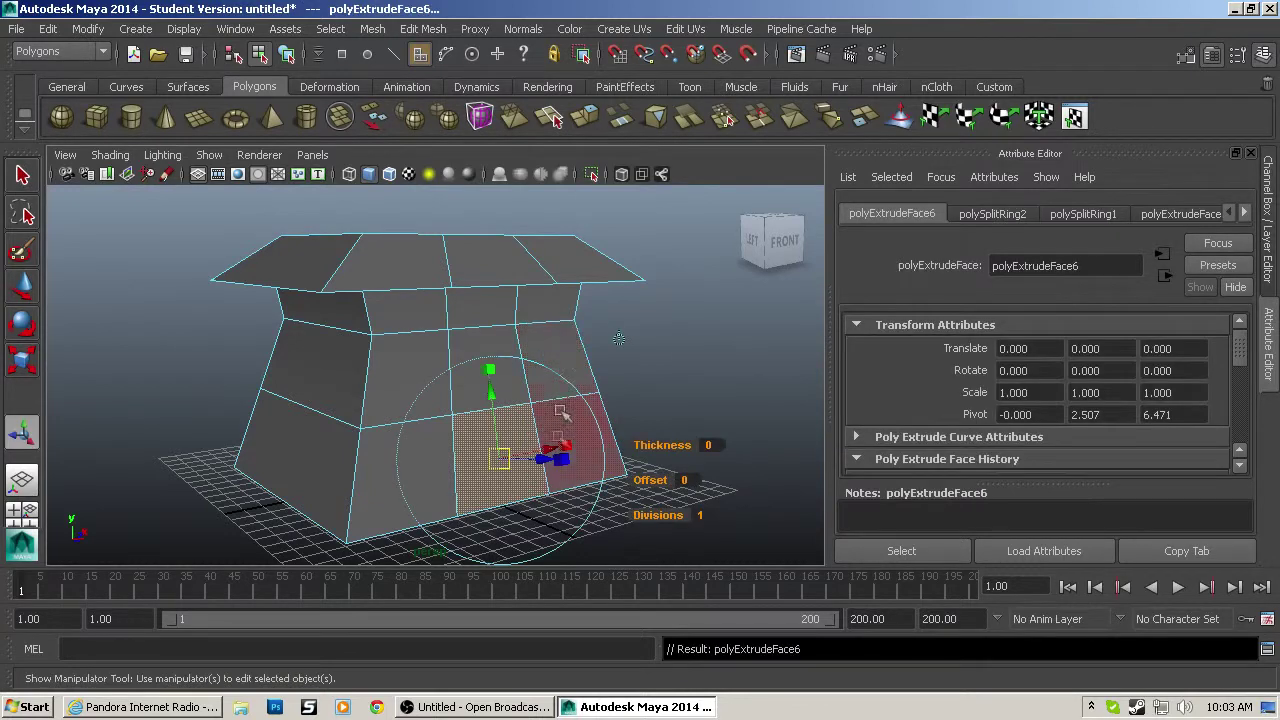
click(538, 457)
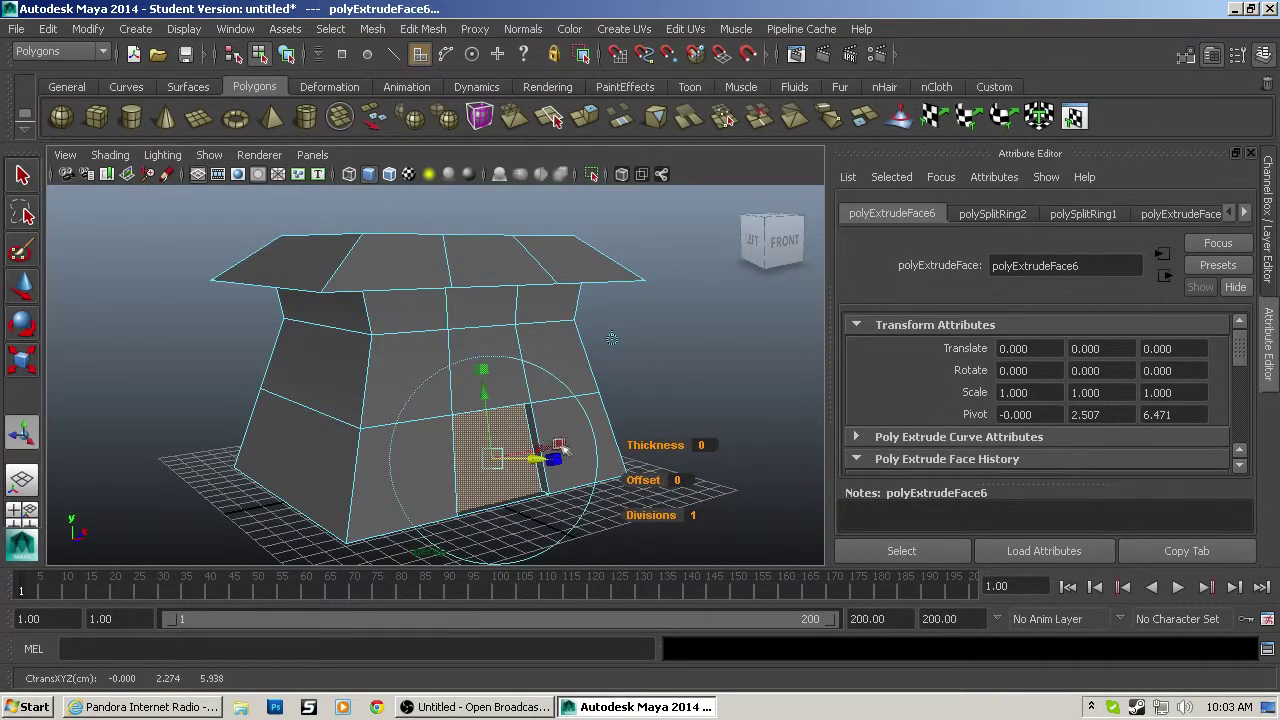
alt+drag(548, 455, 474, 449)
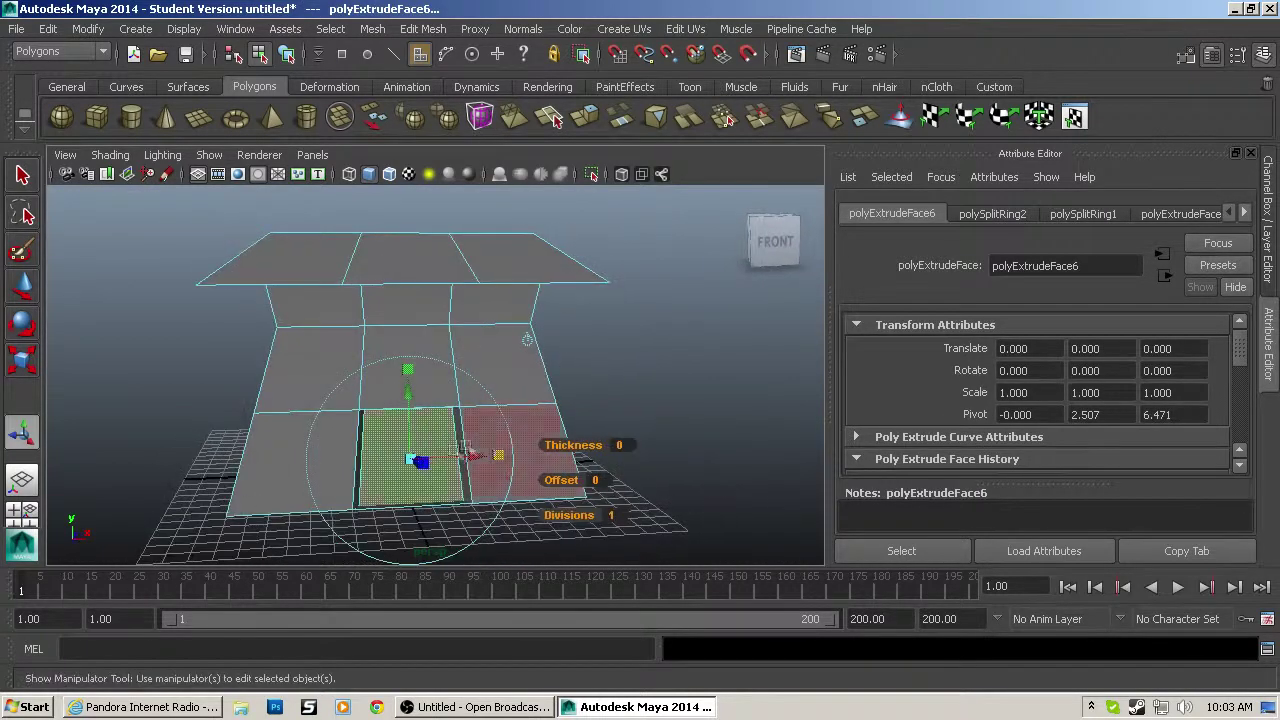
scroll(450, 459, up, 3)
alt+middle_drag(446, 460, 463, 412)
alt+drag(460, 414, 517, 430)
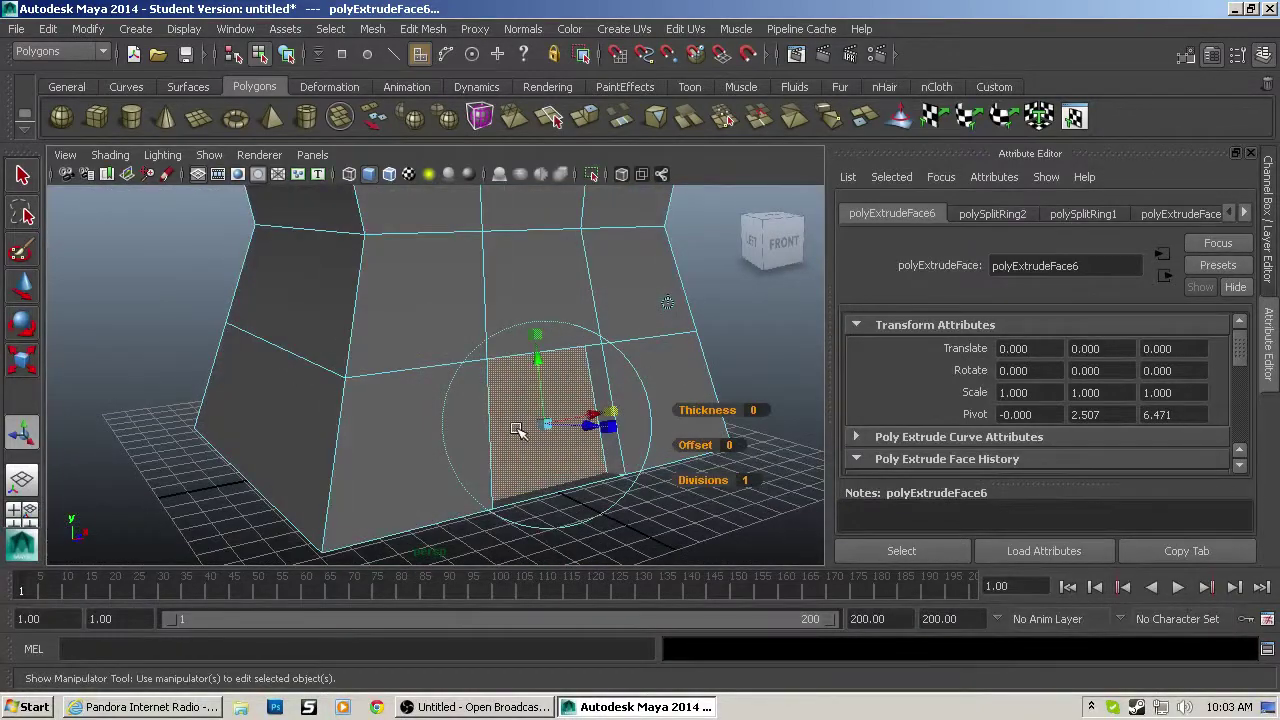
Step: Extrude the recessed doorway face again and push it further into the building
key(ctrl+e)
drag(586, 423, 840, 371)
key(r)
key(ctrl+z)
alt+middle_drag(672, 440, 388, 556)
alt+middle_drag(551, 360, 407, 558)
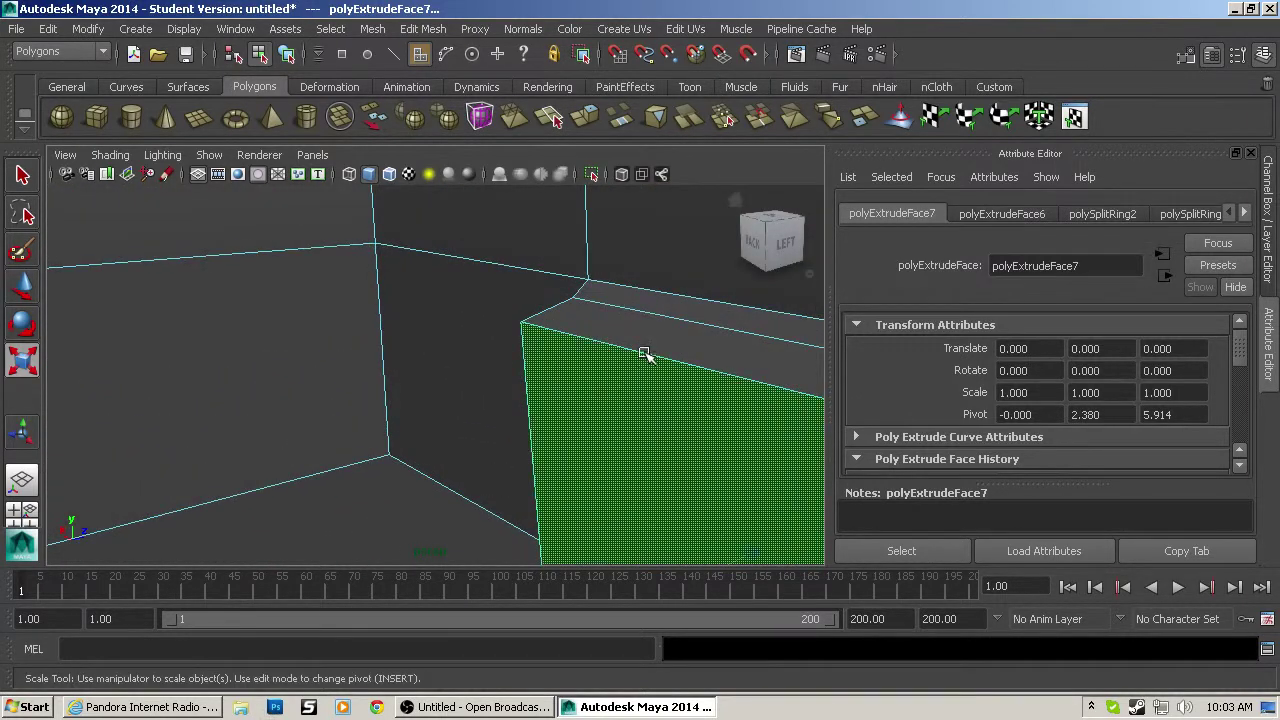
Step: Select the inner edges of the doorway extrusion and scale them wider horizontally from inside the building
right_drag(648, 214, 648, 212)
click(645, 352)
scroll(587, 358, down, 3)
scroll(568, 368, up, 1)
alt+drag(570, 368, 680, 379)
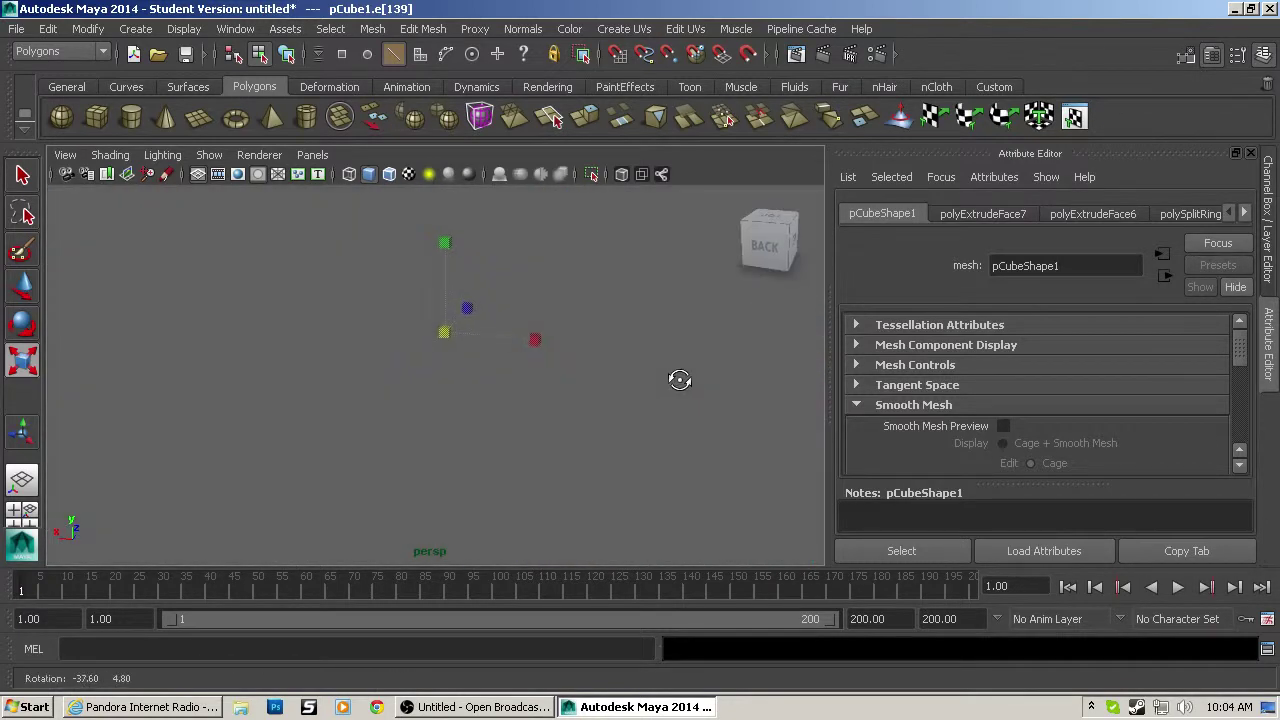
scroll(534, 374, up, 2)
shift+click(681, 430)
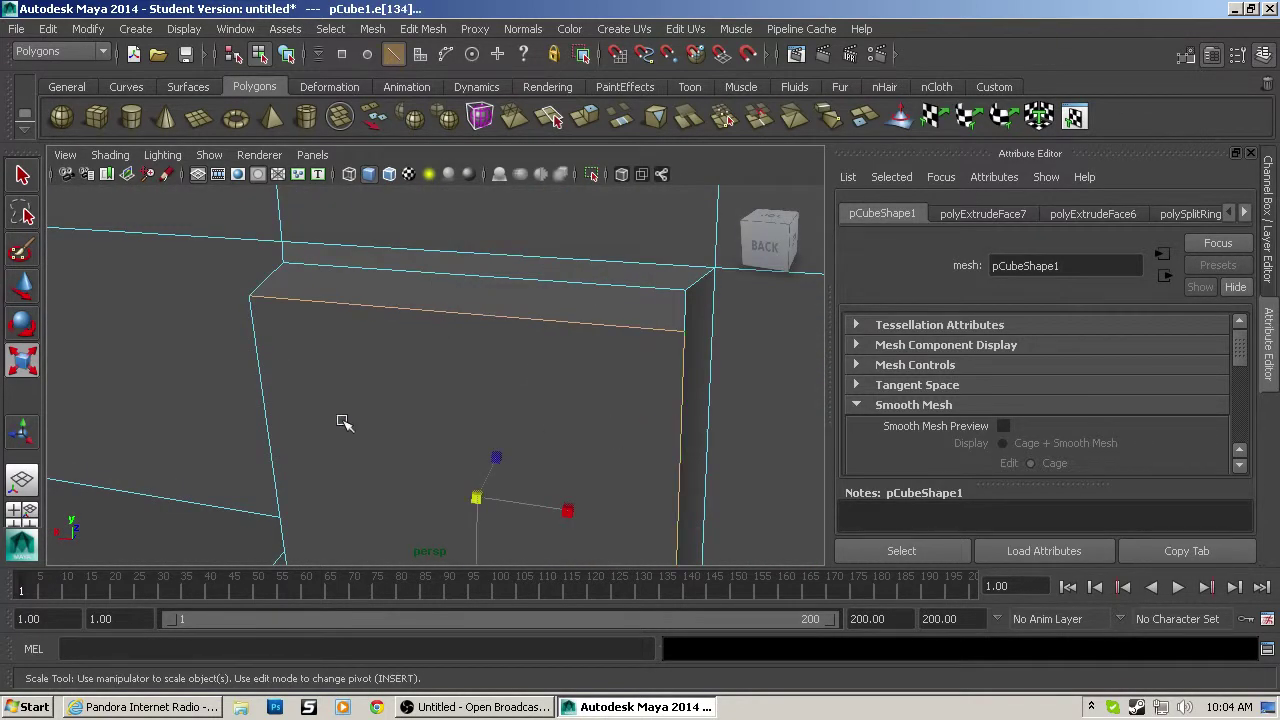
drag(549, 509, 711, 523)
click(548, 324)
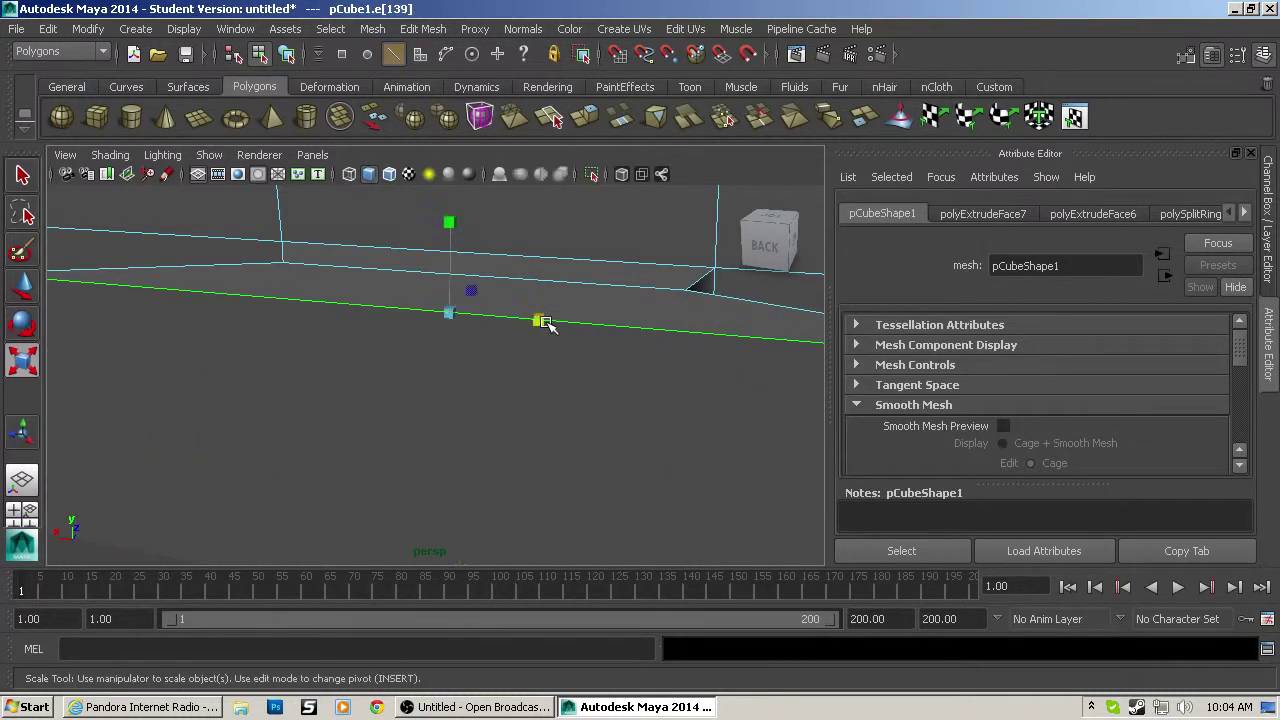
Step: Move the widened inner top edge of the doorway extrusion upward inside the building
alt+drag(543, 320, 513, 327)
key(w)
drag(447, 260, 527, 364)
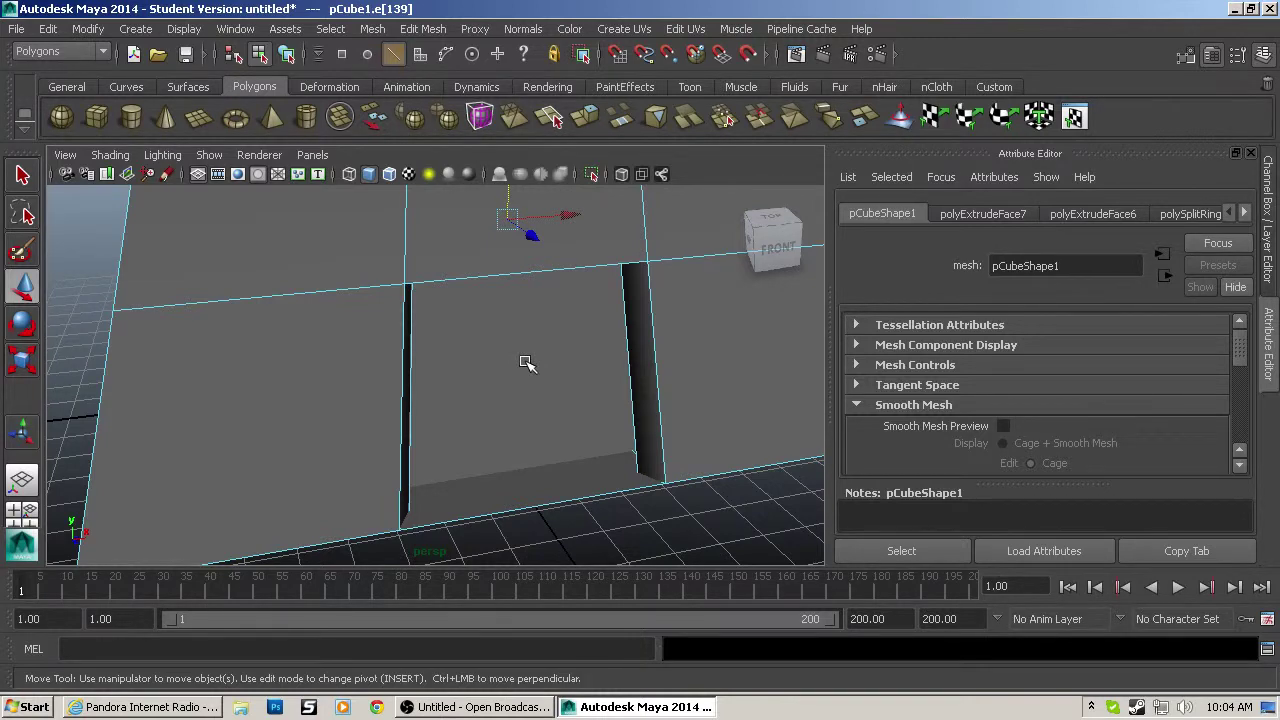
alt+drag(527, 364, 970, 371)
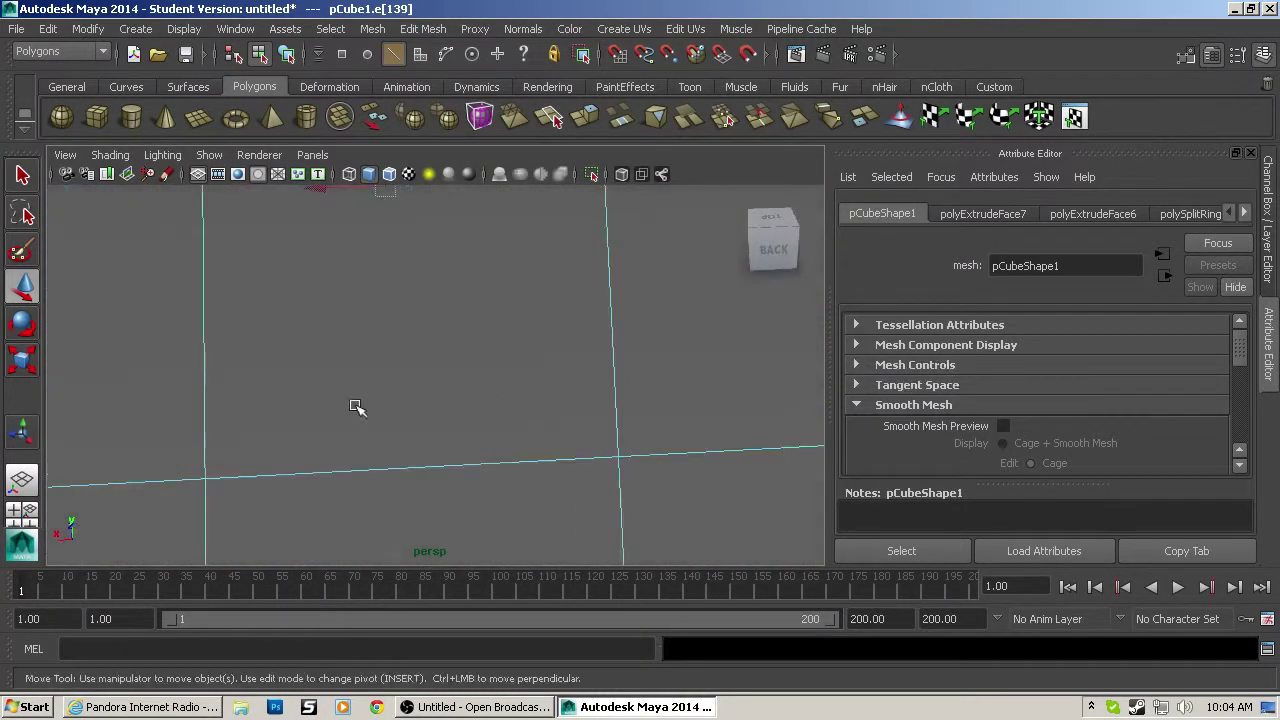
scroll(366, 398, up, 3)
alt+drag(337, 326, 42, 384)
scroll(431, 423, down, 4)
alt+drag(498, 428, 428, 446)
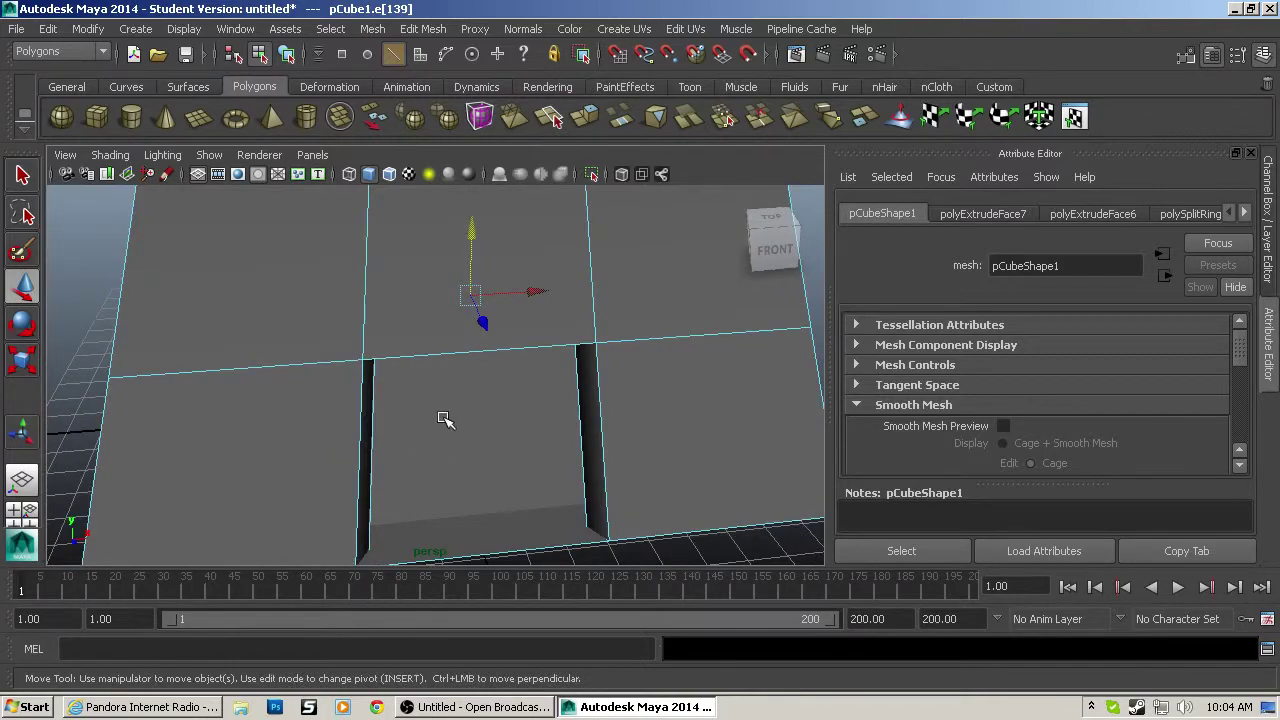
scroll(440, 405, down, 3)
alt+drag(440, 391, 423, 366)
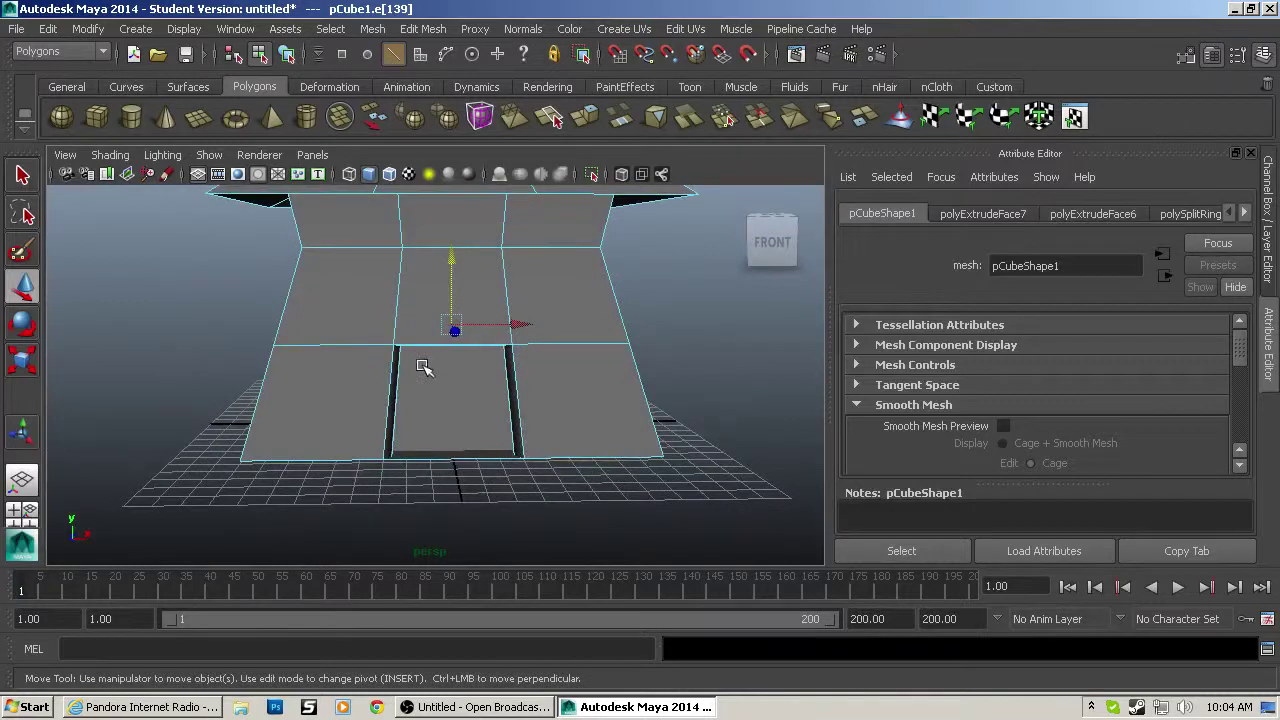
Step: Select the complete edge loop around the roof's outer lower rim
alt+middle_drag(423, 366, 484, 474)
scroll(380, 391, up, 2)
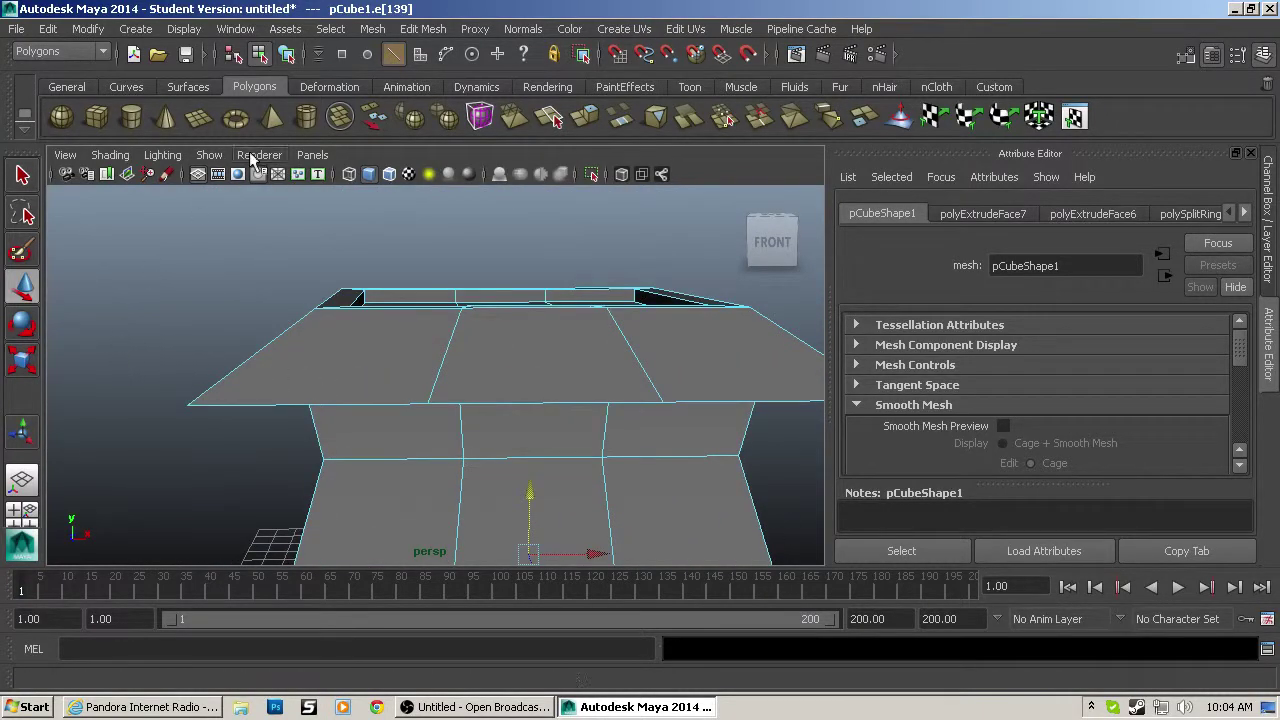
double_click(466, 404)
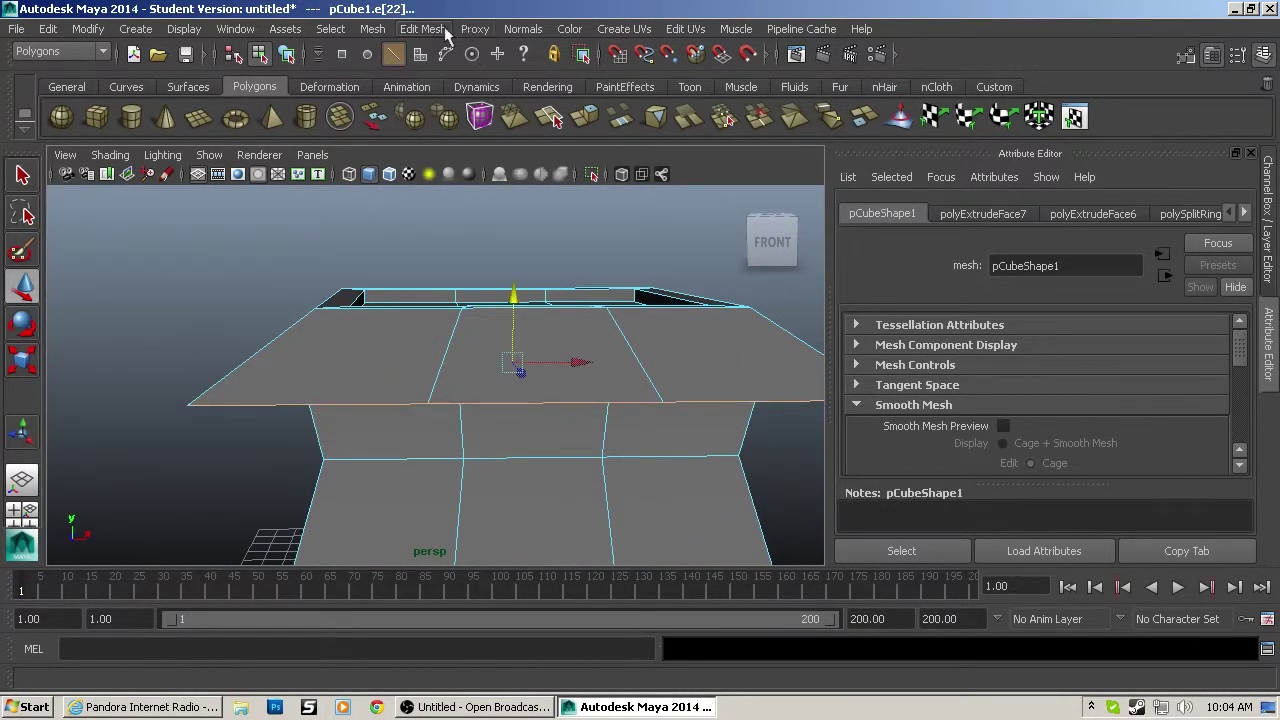
click(346, 404)
double_click(450, 403)
alt+drag(450, 403, 200, 398)
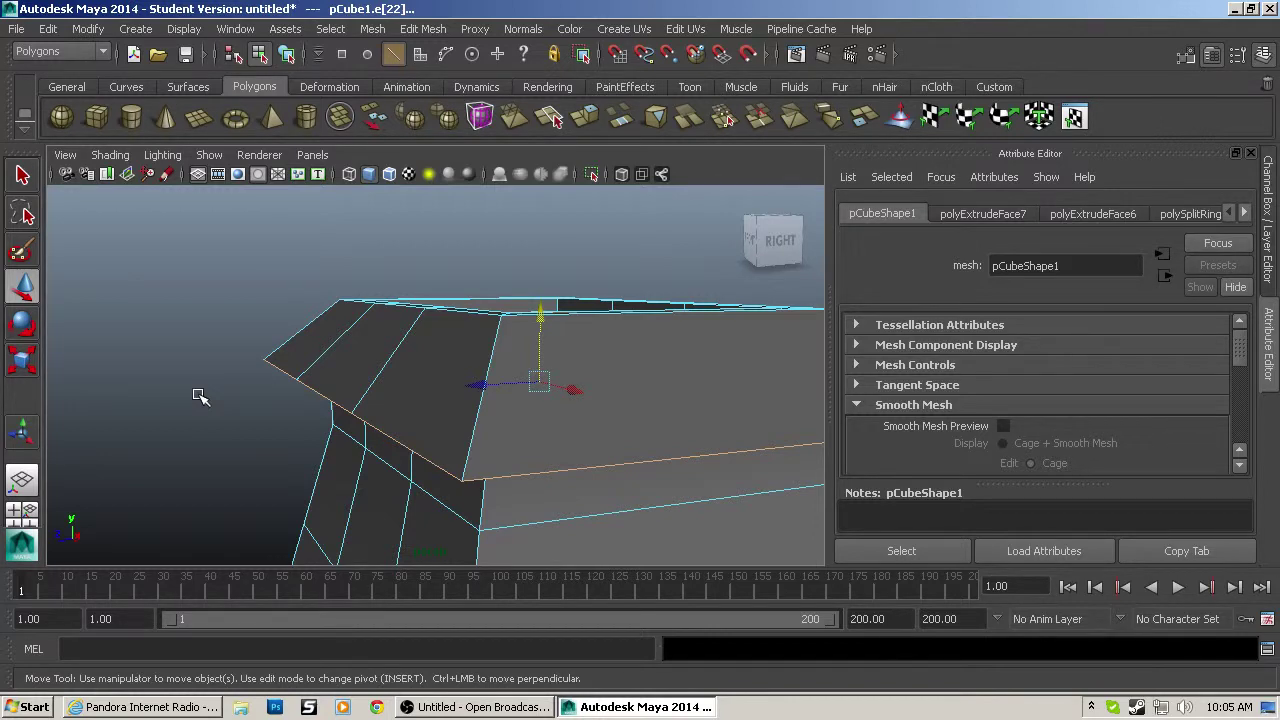
alt+drag(246, 442, 497, 444)
scroll(549, 434, down, 3)
scroll(493, 443, up, 3)
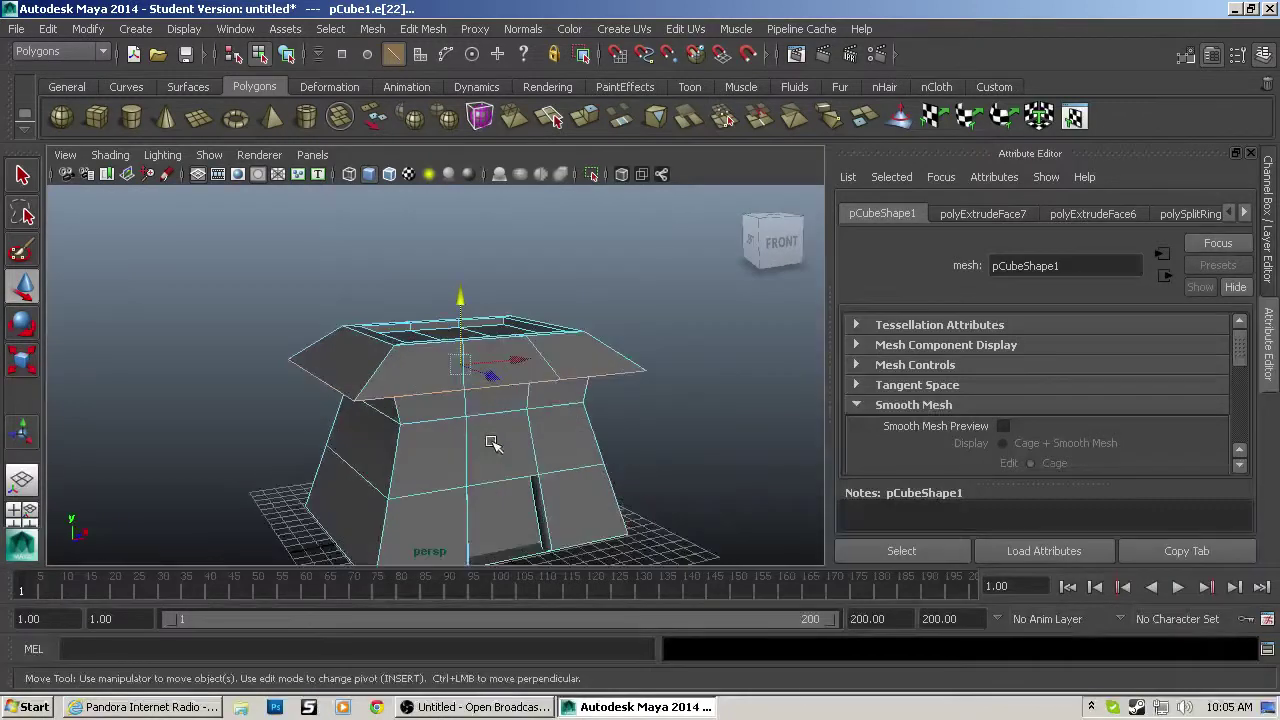
alt+drag(542, 358, 445, 366)
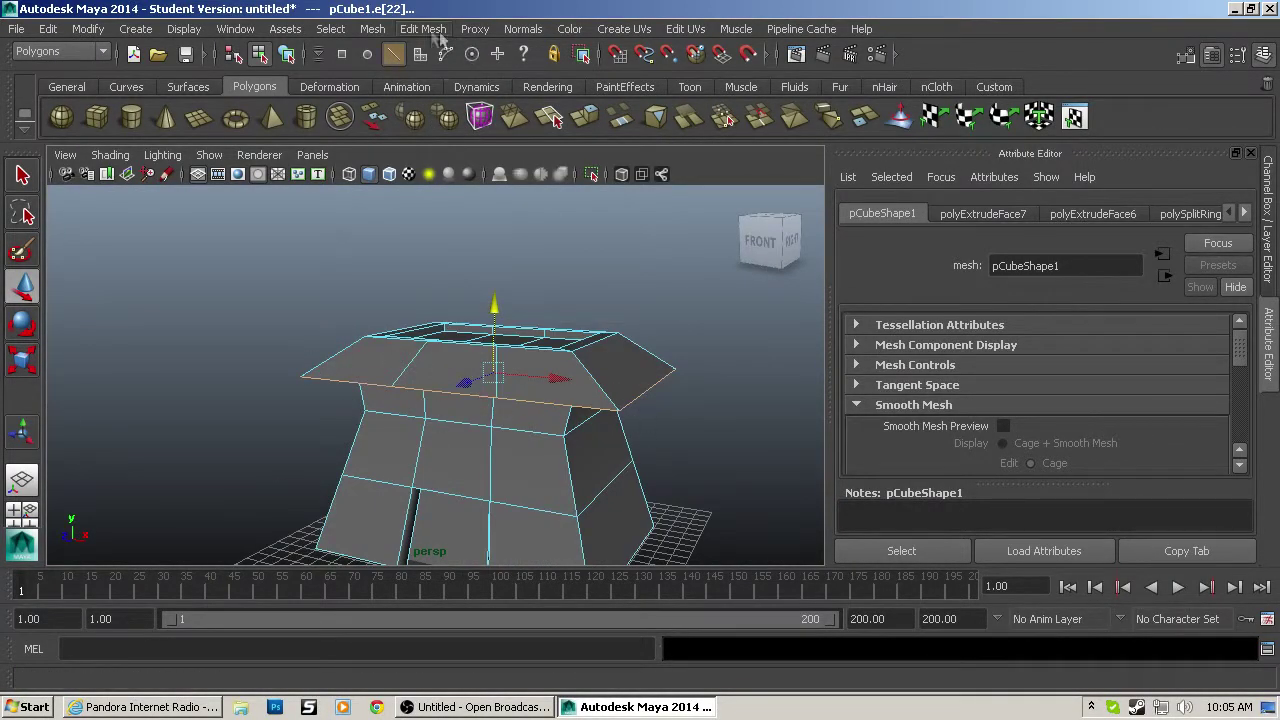
Step: Bevel the selected roof rim edges with a width of 0.0414 and 3 segments
click(426, 30)
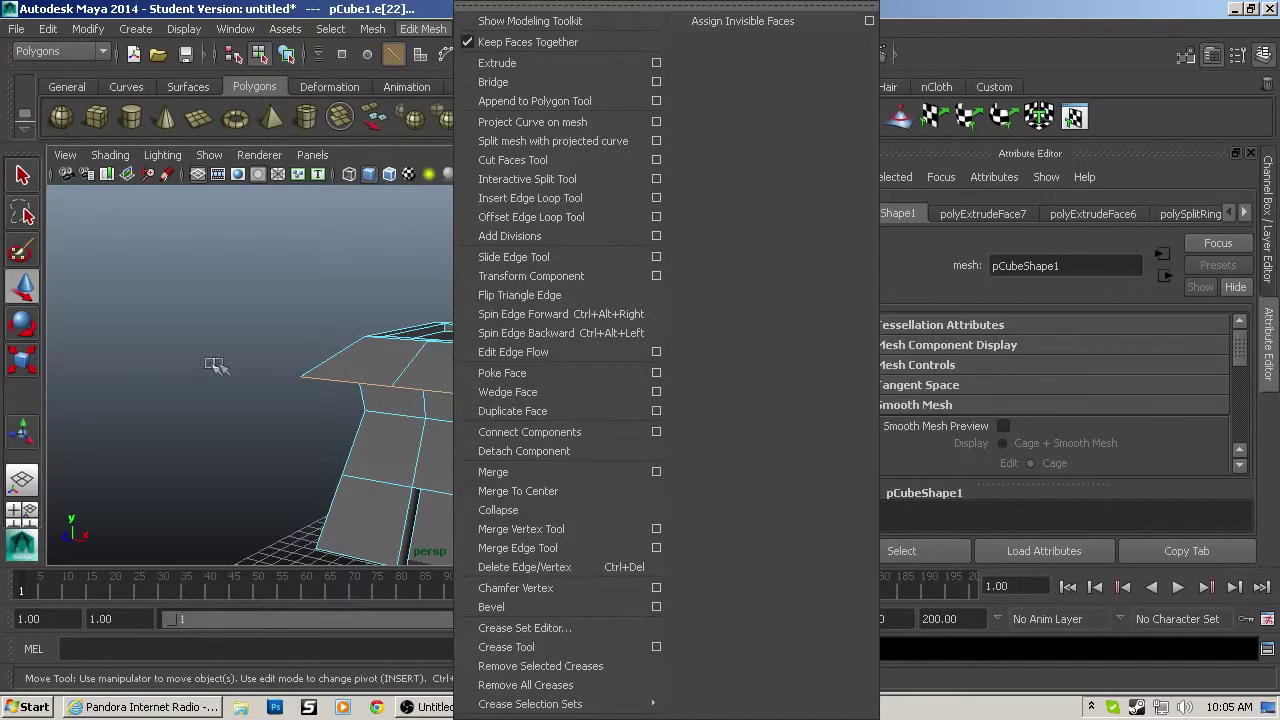
click(657, 606)
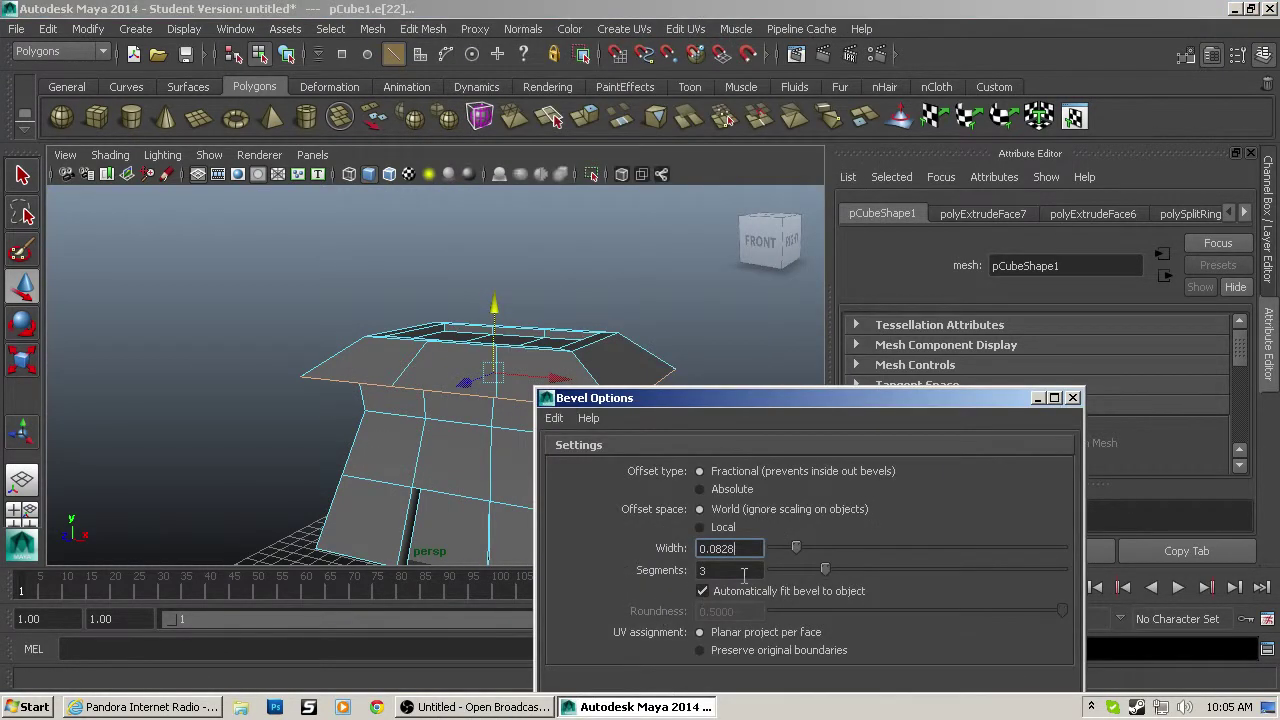
drag(796, 548, 788, 550)
alt+drag(240, 450, 373, 390)
drag(775, 402, 876, 241)
click(899, 583)
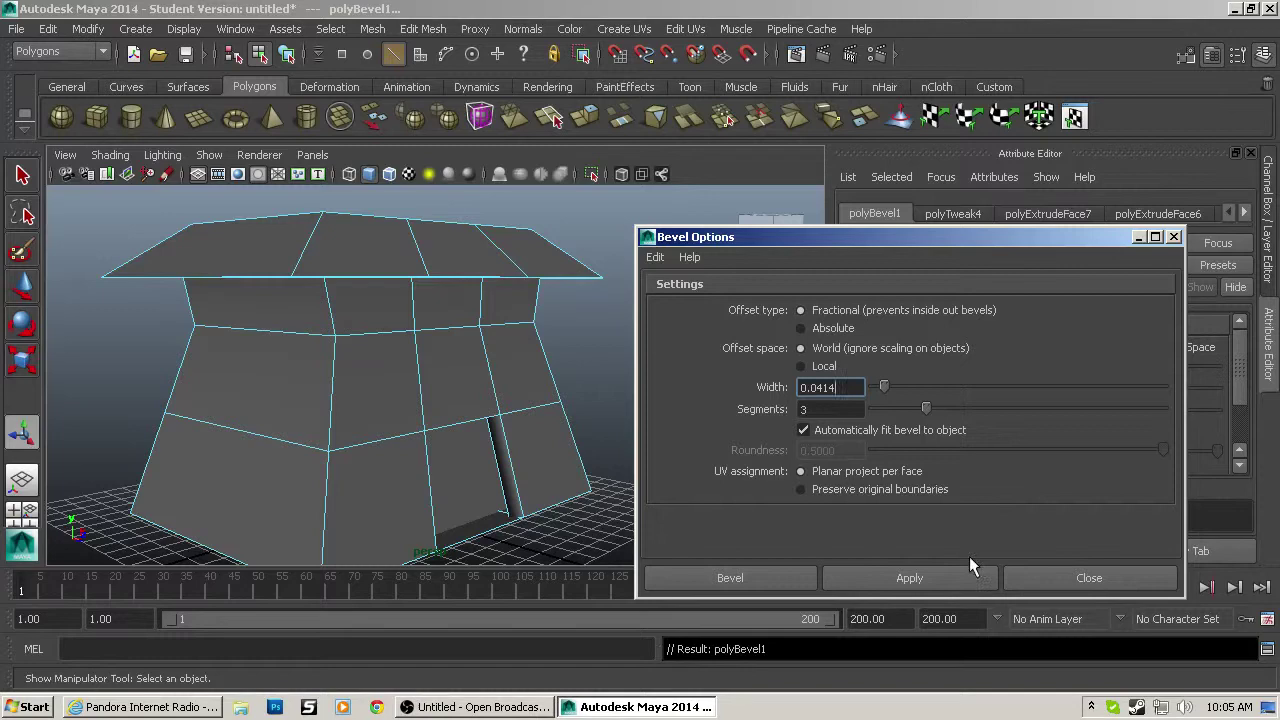
click(1034, 581)
Step: Examine the bevelled roof rim and its corner up close, including the individual bevel edges
scroll(434, 283, up, 5)
alt+middle_drag(434, 283, 452, 347)
alt+drag(451, 346, 425, 366)
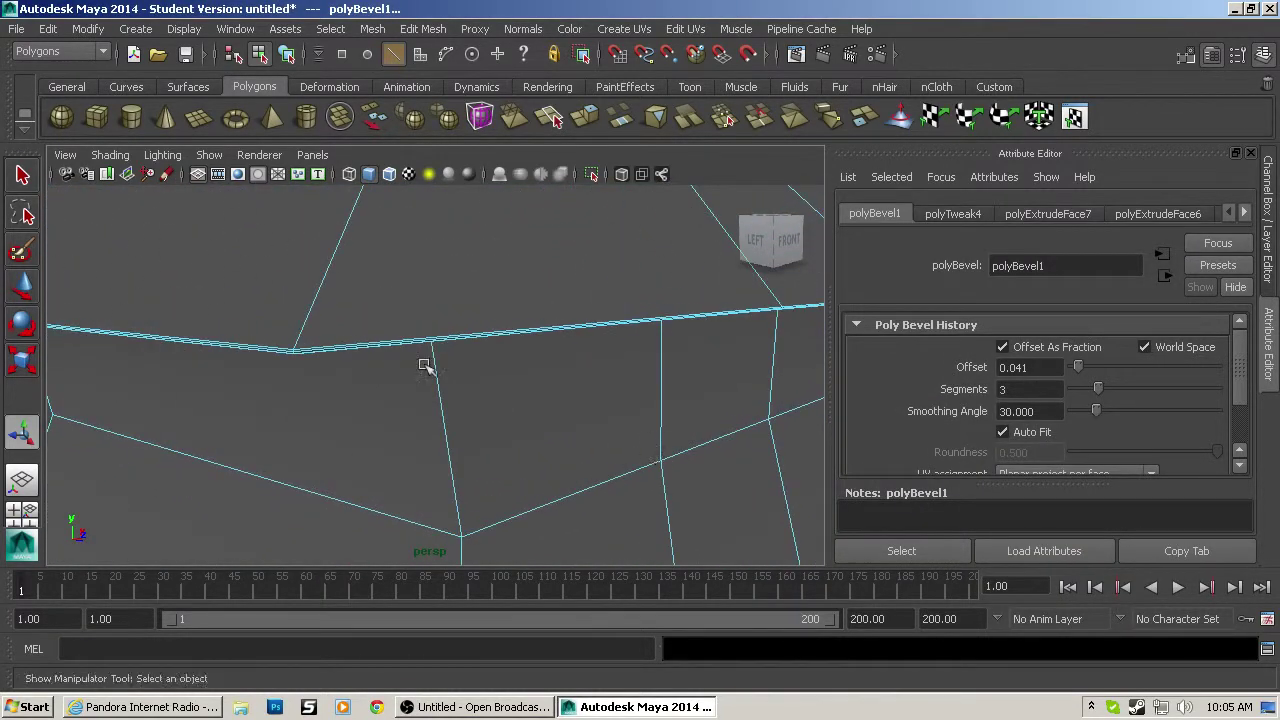
click(322, 345)
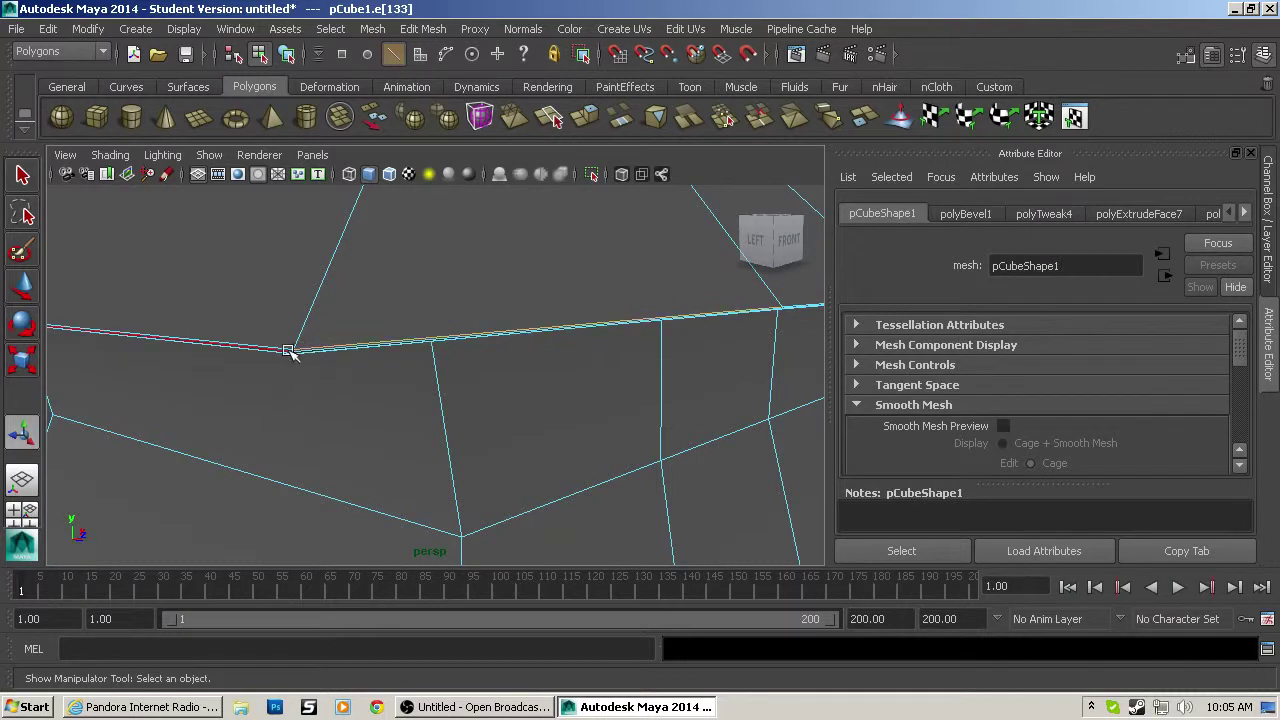
click(291, 349)
key(f)
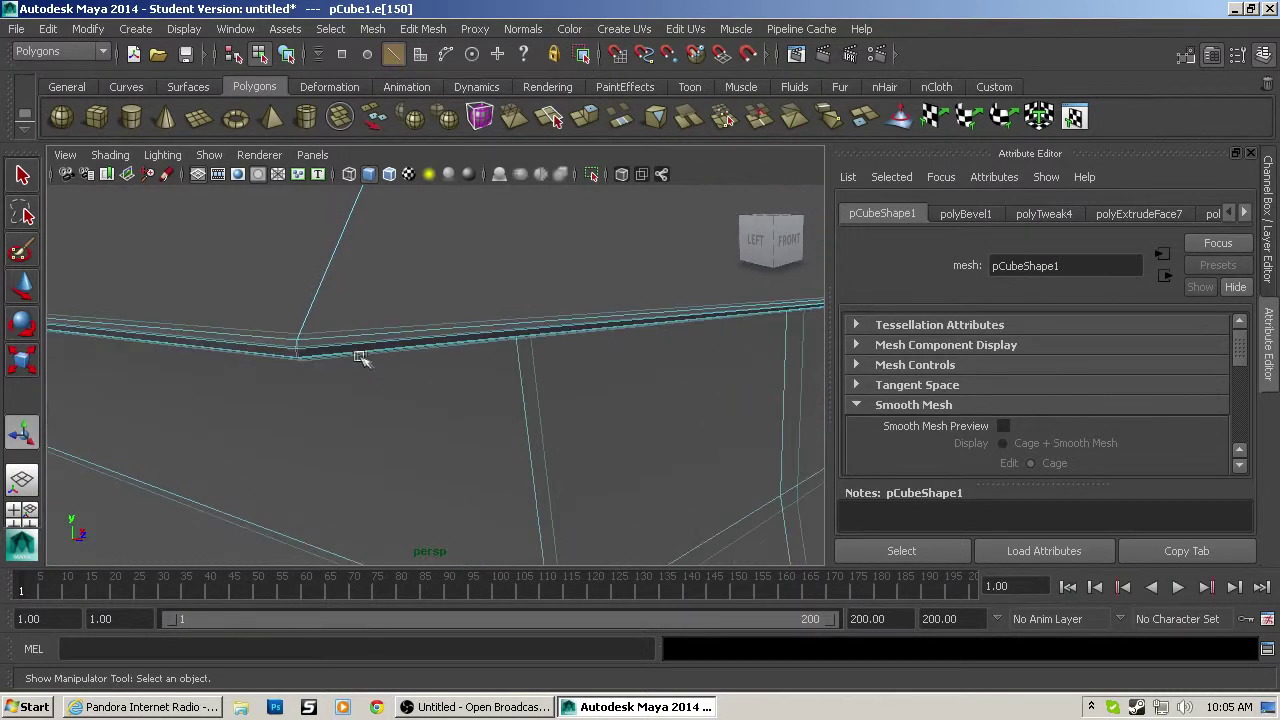
scroll(444, 354, up, 6)
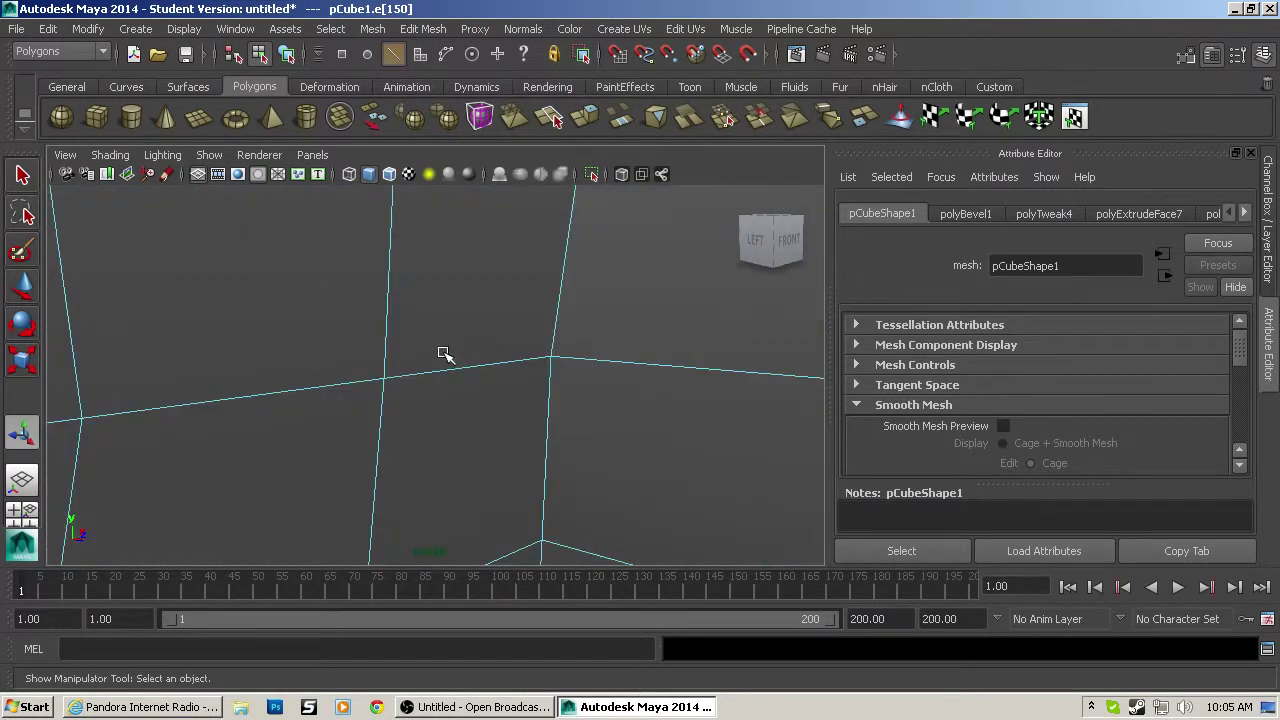
scroll(444, 354, down, 1)
alt+drag(438, 353, 419, 350)
scroll(419, 350, down, 8)
alt+drag(426, 349, 534, 380)
scroll(547, 386, down, 4)
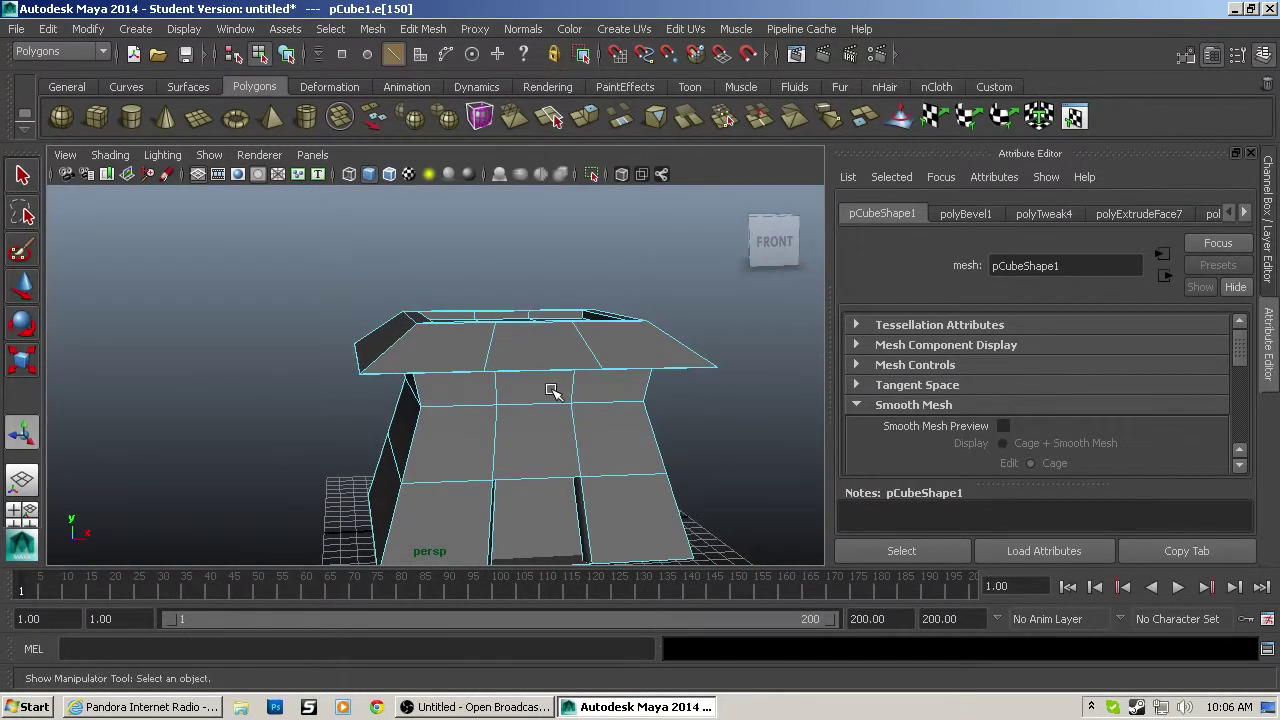
Step: Preview the building as a smoothed mesh, inspect the underside of the eaves, and return to the unsmoothed display
key(3)
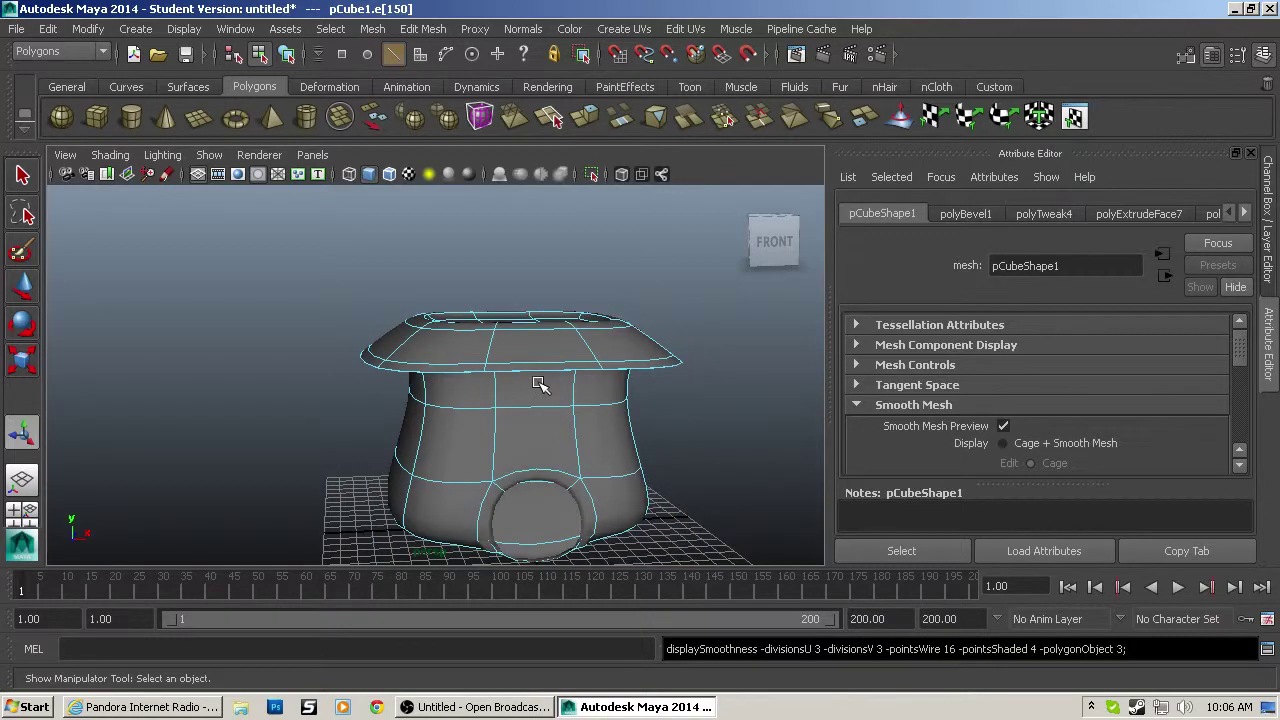
alt+drag(494, 412, 357, 366)
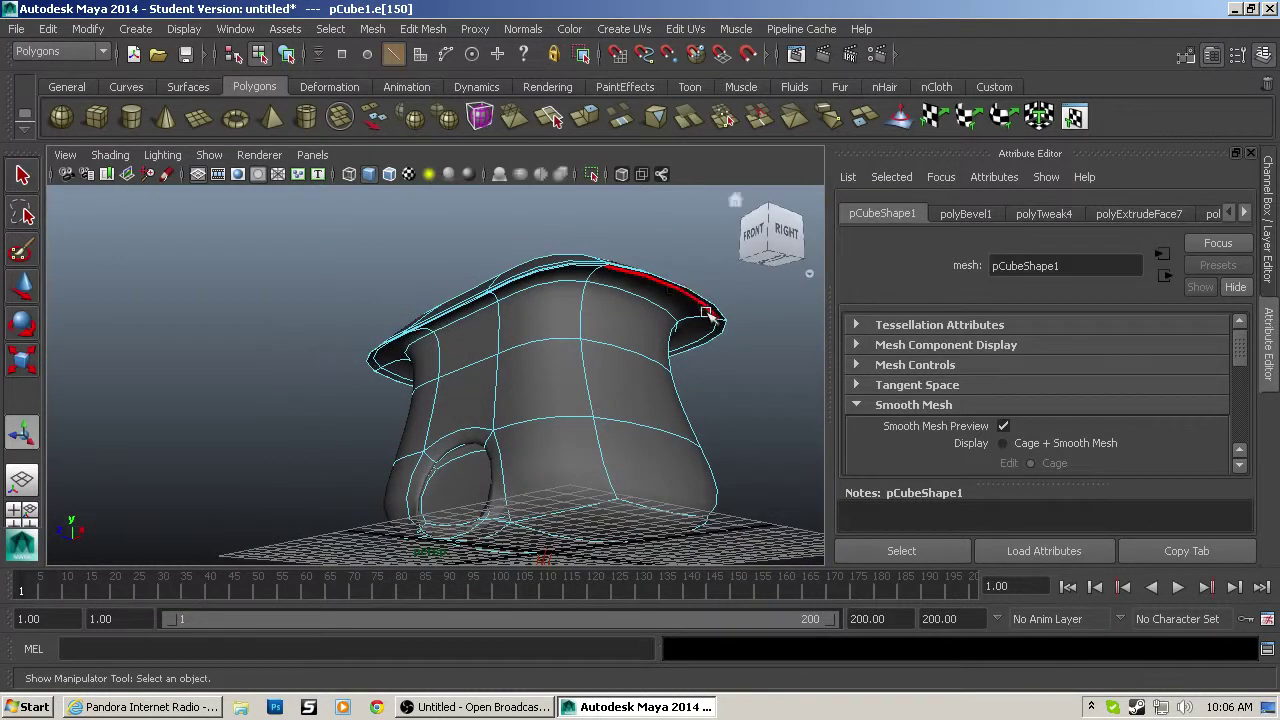
scroll(532, 320, up, 5)
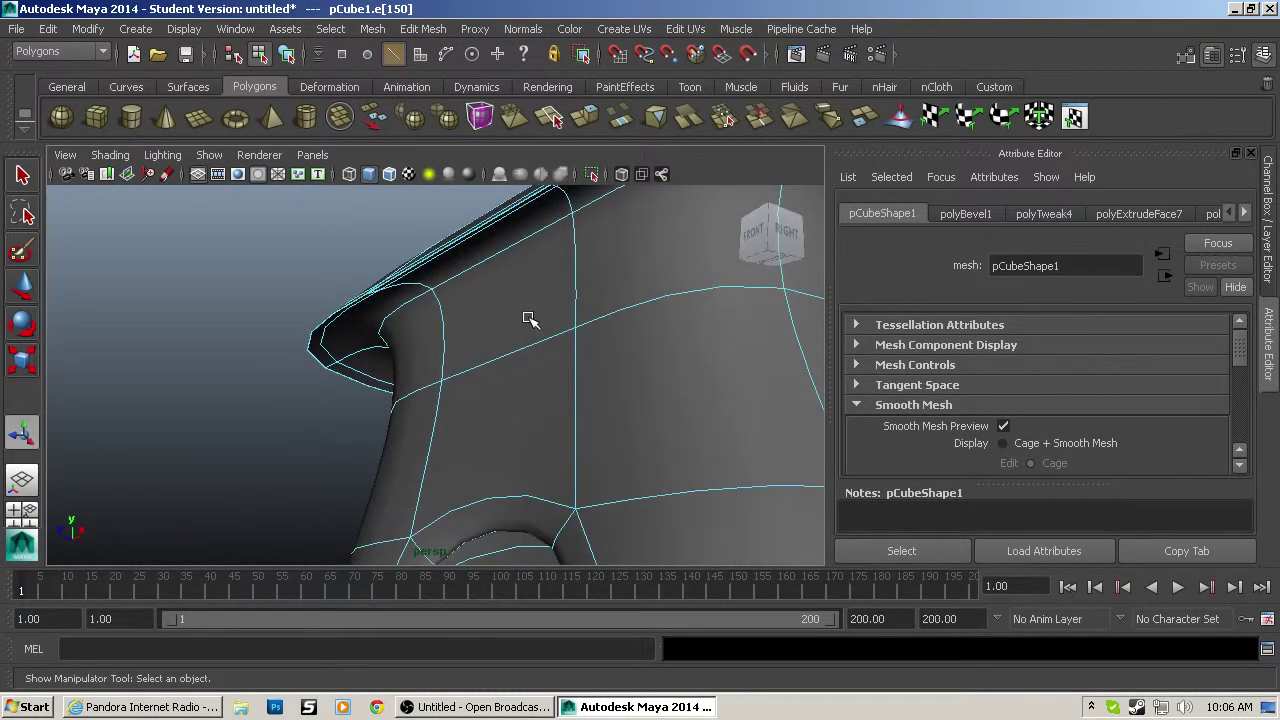
key(1)
Step: Select the edge loop where the walls meet the underside of the roof and repeat the bevel on it
click(480, 256)
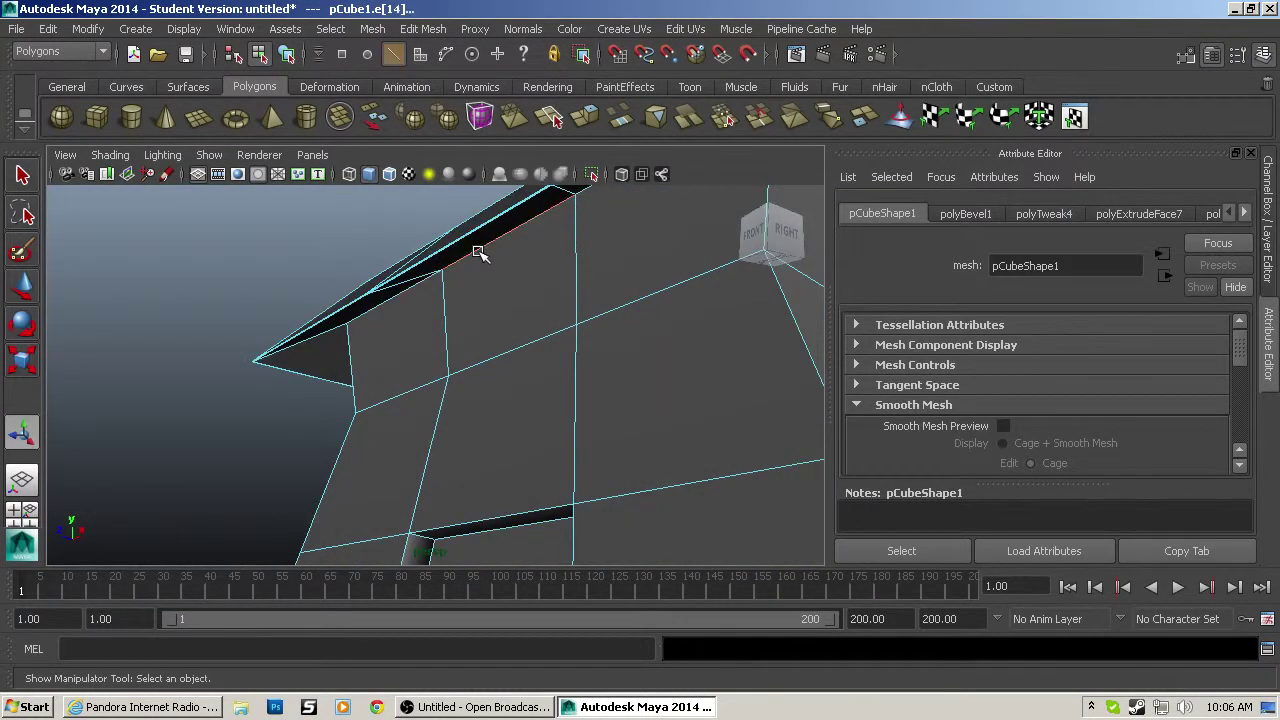
scroll(429, 317, down, 4)
alt+drag(429, 317, 600, 311)
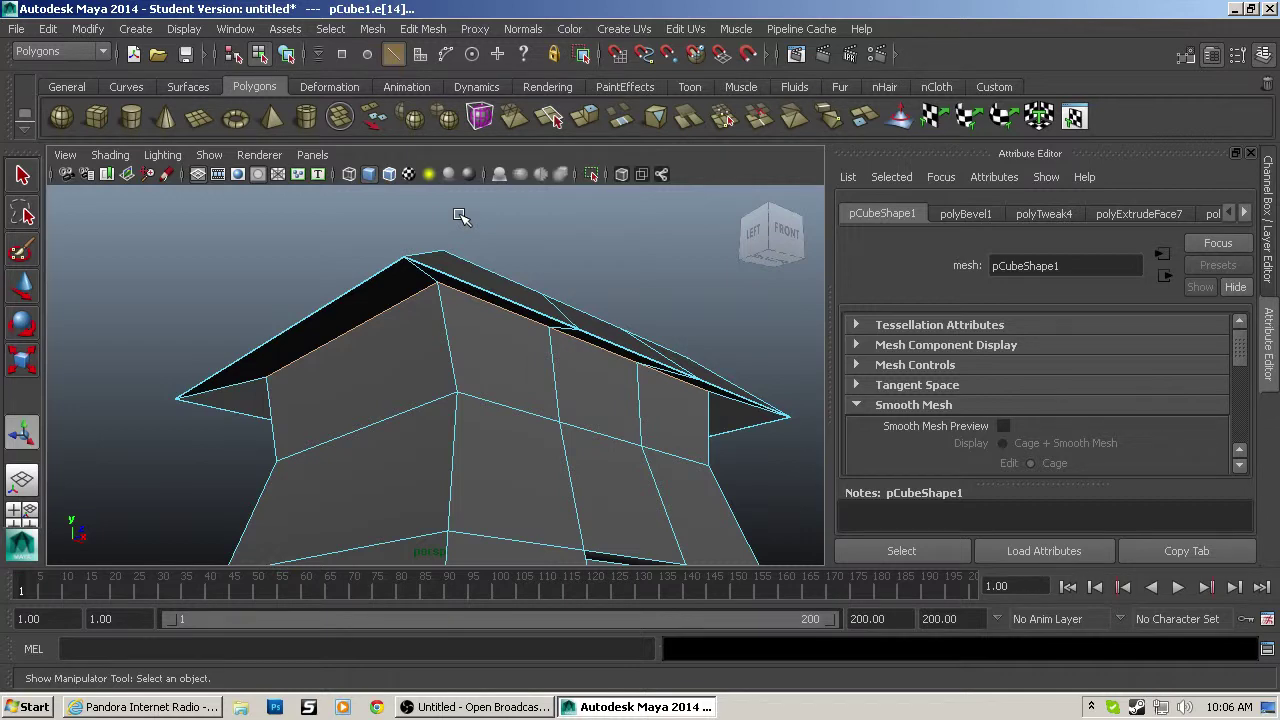
key(g)
Step: Select the outer and inner edge loops around the roof's top rim one after the other, repeating the bevel on each
alt+drag(515, 308, 458, 320)
click(455, 287)
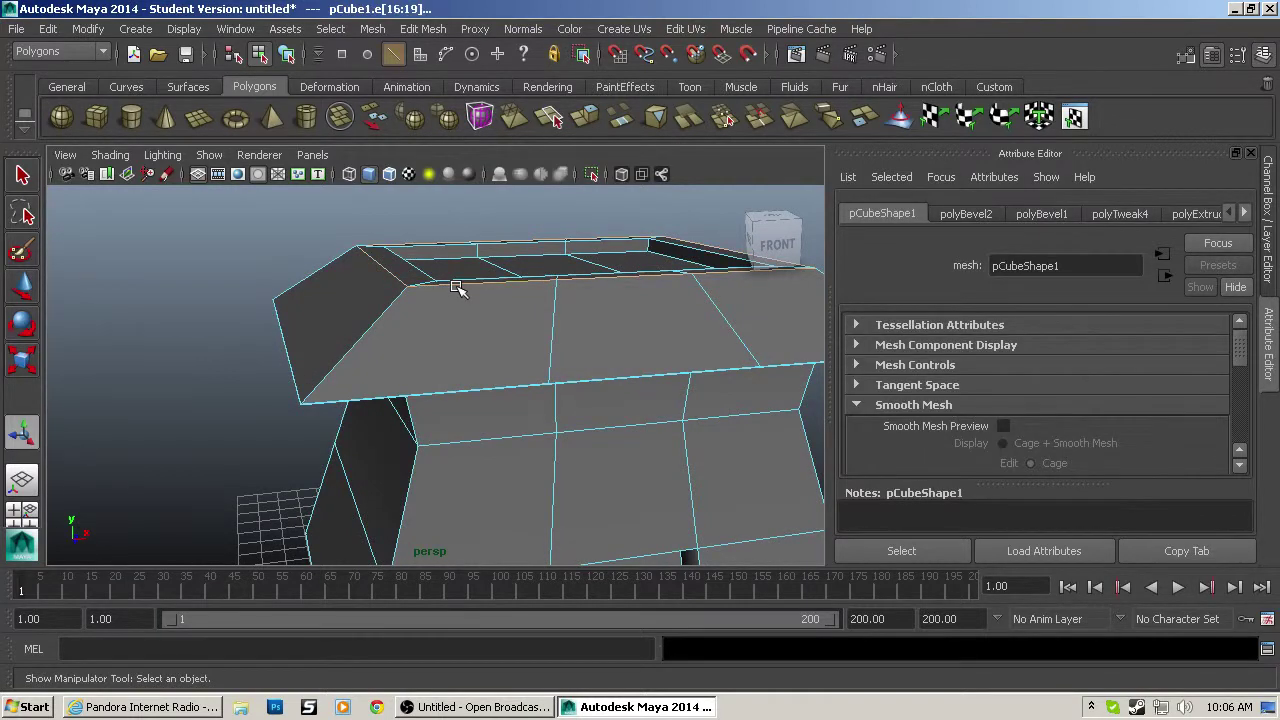
key(g)
click(450, 279)
key(g)
Step: Select the edge loop around the bottom of the recess in the roof top and repeat the bevel on it
click(452, 260)
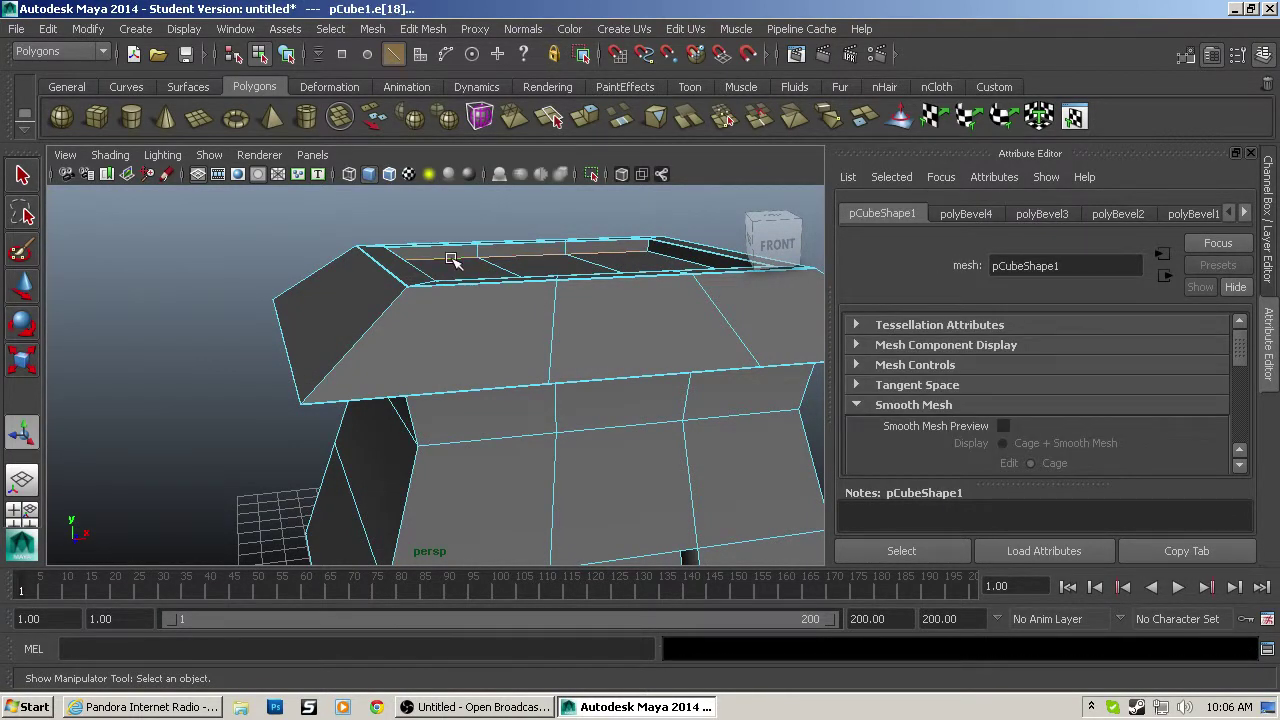
alt+drag(594, 262, 291, 266)
alt+right_drag(291, 266, 601, 305)
mouse_move(601, 305)
alt+mouse_down()
mouse_move(471, 314)
mouse_move(591, 323)
alt+mouse_up()
alt+drag(627, 232, 479, 281)
click(460, 288)
alt+drag(266, 266, 531, 314)
double_click(157, 229)
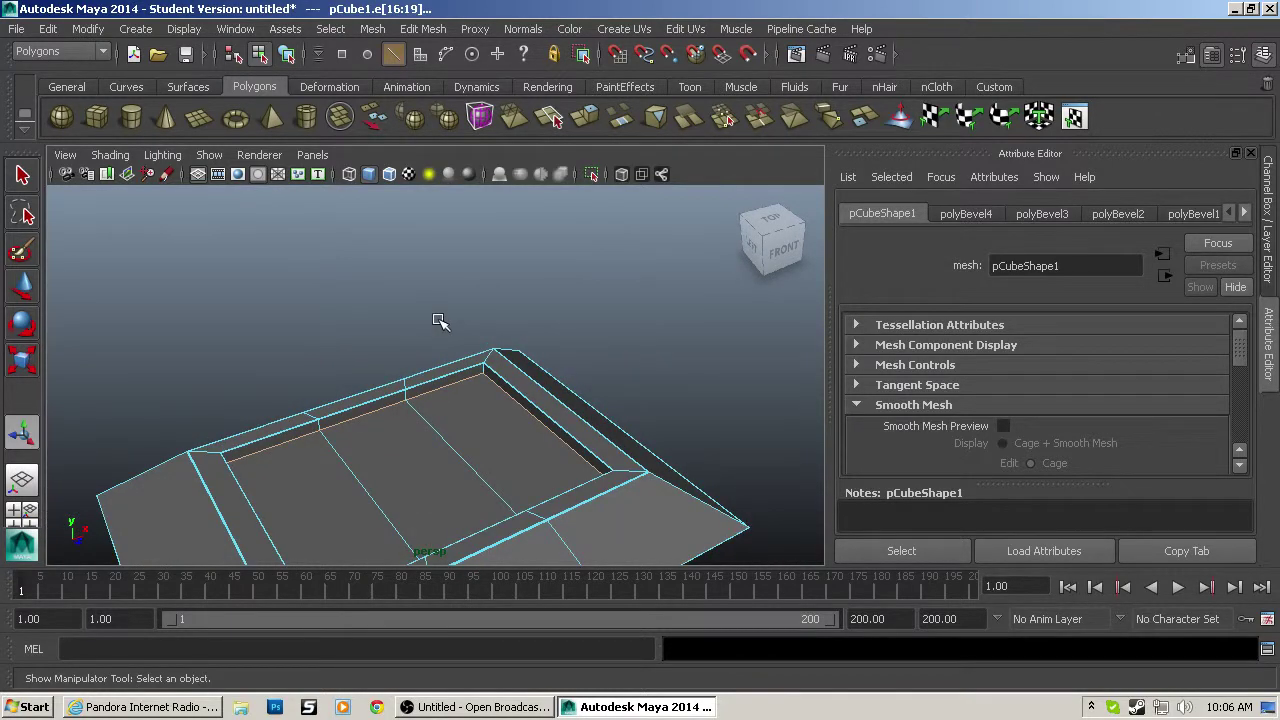
key(g)
Step: Examine the bevelled roof recess up close, preview the building as a smoothed mesh, and return to the unsmoothed display
scroll(441, 391, up, 7)
alt+drag(587, 407, 749, 330)
scroll(604, 402, down, 5)
scroll(749, 330, down, 3)
alt+drag(252, 400, 321, 387)
alt+middle_drag(321, 387, 502, 165)
alt+drag(400, 263, 451, 271)
scroll(451, 271, down, 4)
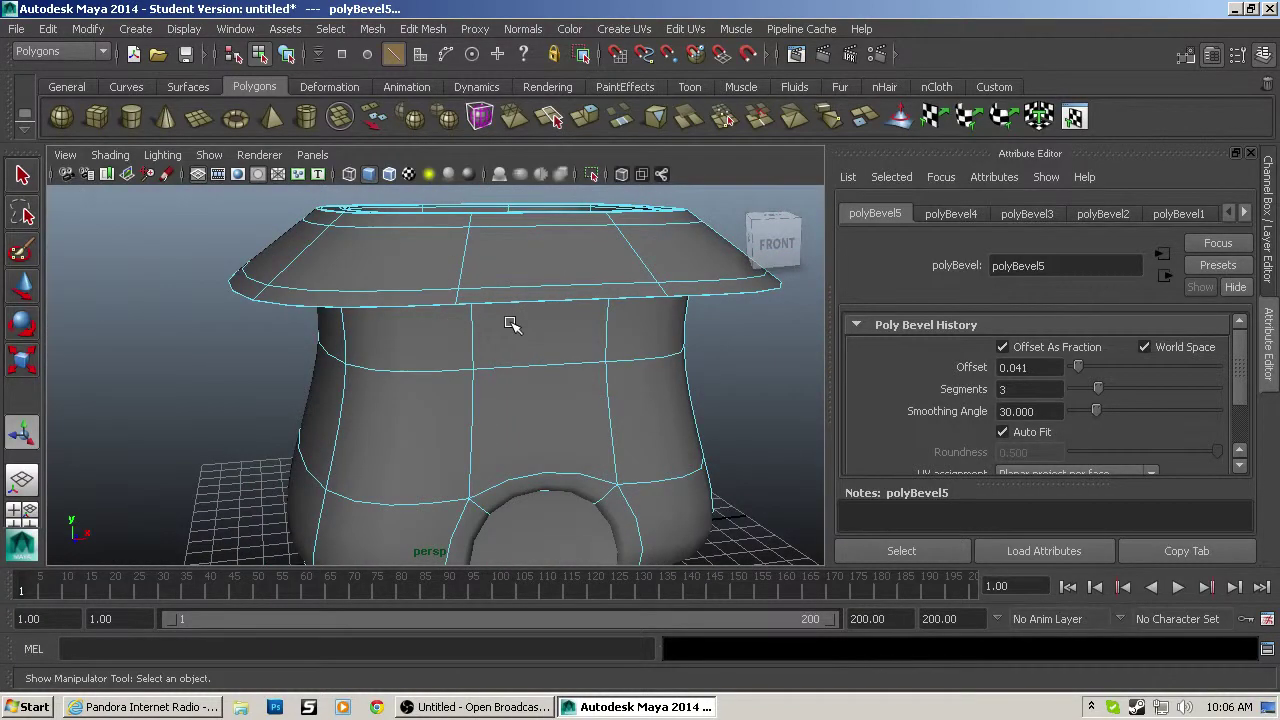
key(1)
Step: Try to bevel the four outer edges framing the doorway, including the one along the ground
scroll(540, 462, up, 4)
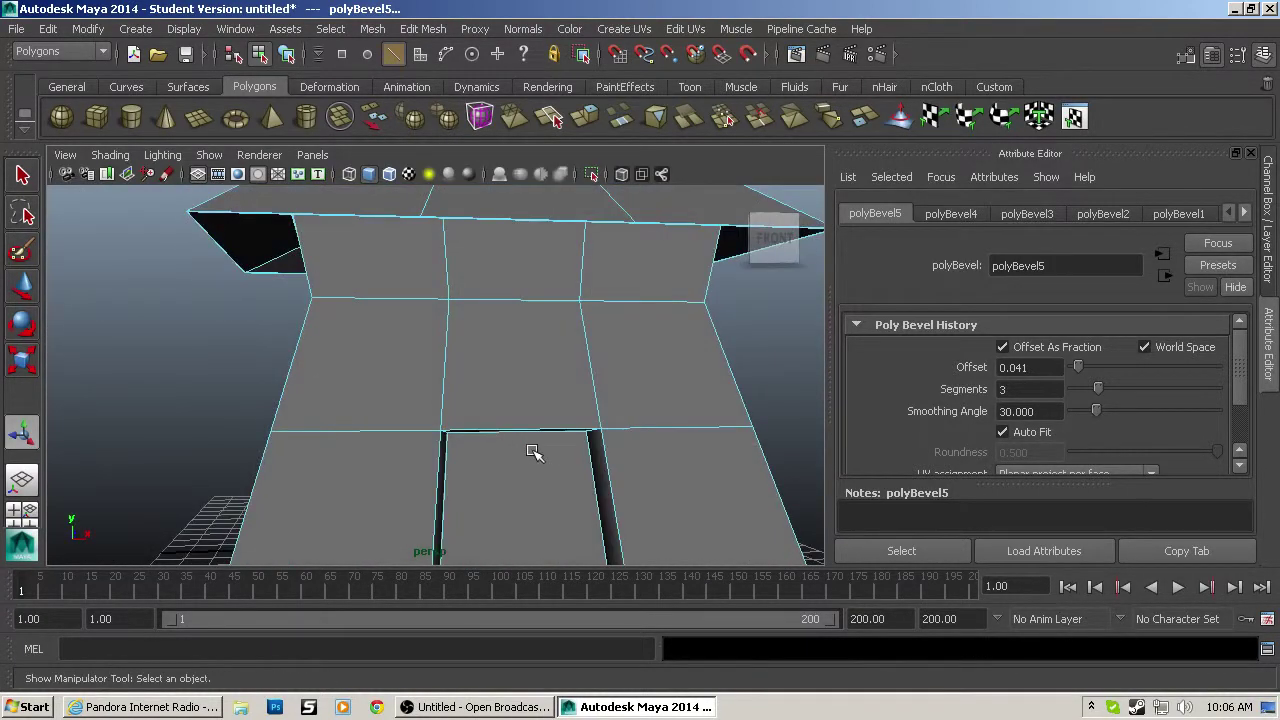
scroll(532, 452, up, 8)
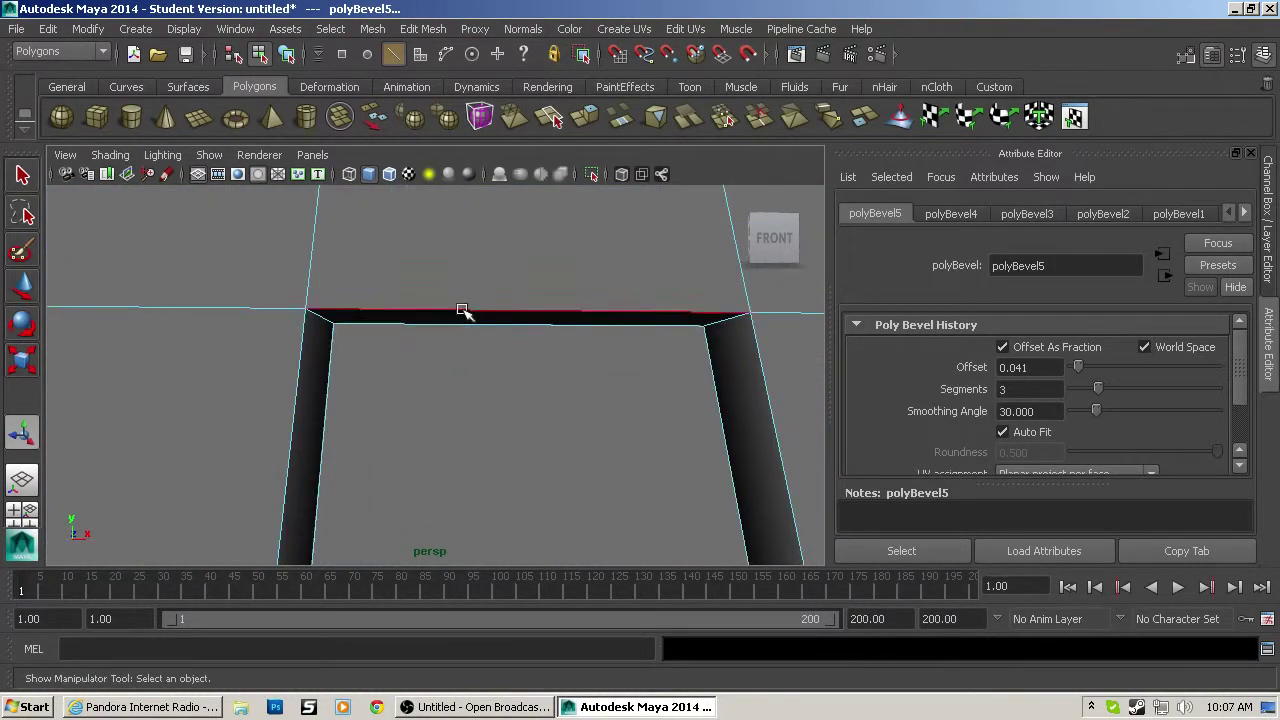
click(463, 311)
shift+click(762, 362)
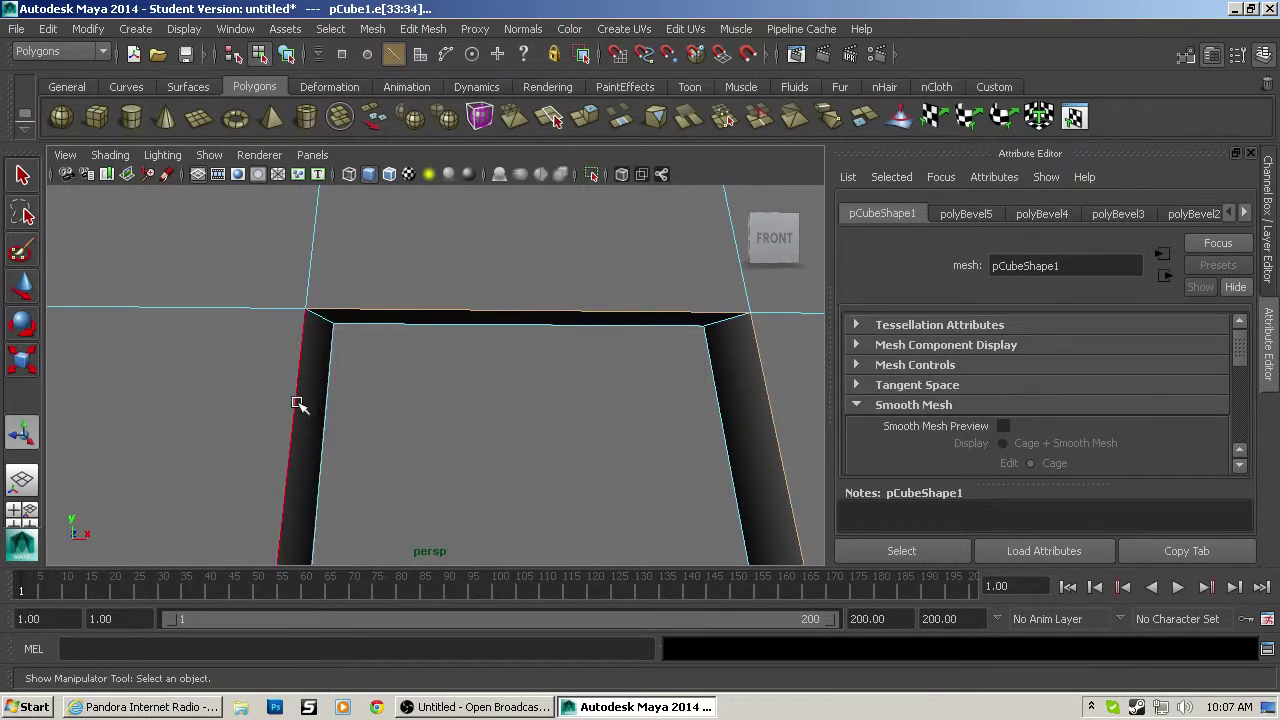
shift+click(297, 403)
scroll(313, 392, down, 4)
alt+middle_drag(345, 445, 340, 332)
alt+drag(408, 415, 444, 482)
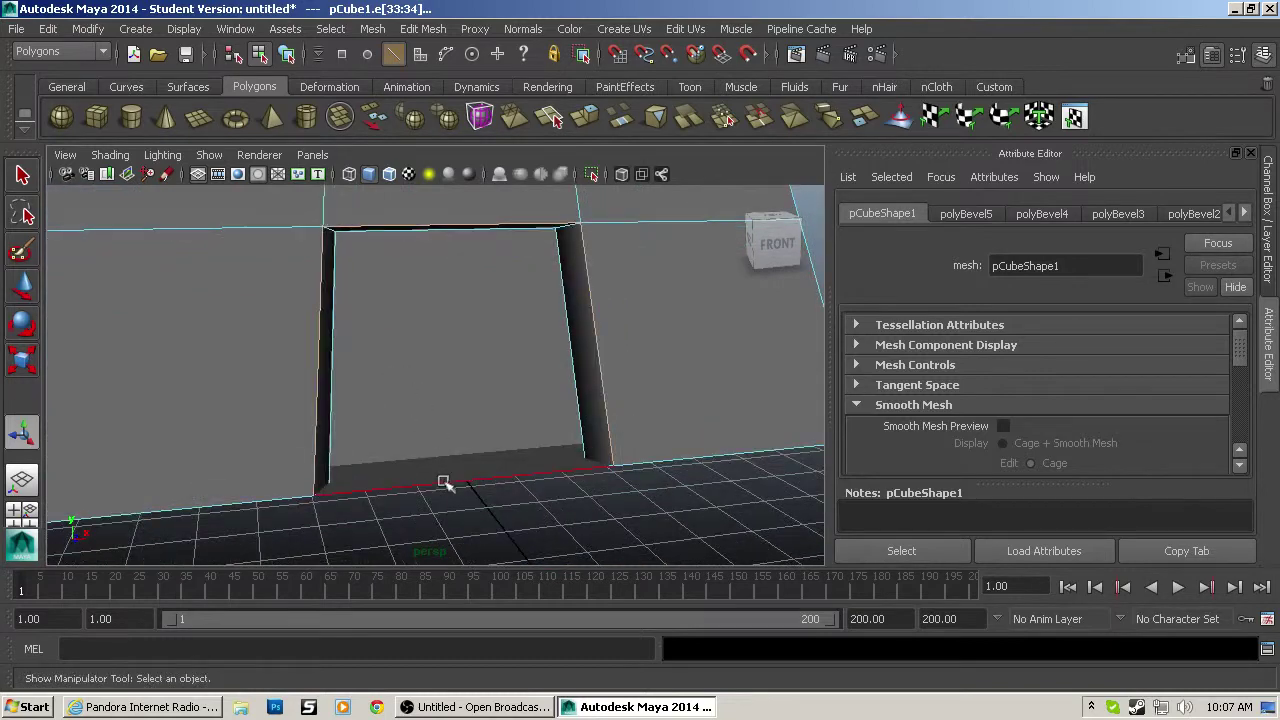
shift+click(443, 480)
key(g)
Step: Check the doorway bevel in the smoothed preview, return to the unsmoothed display, and undo that bevel
key(3)
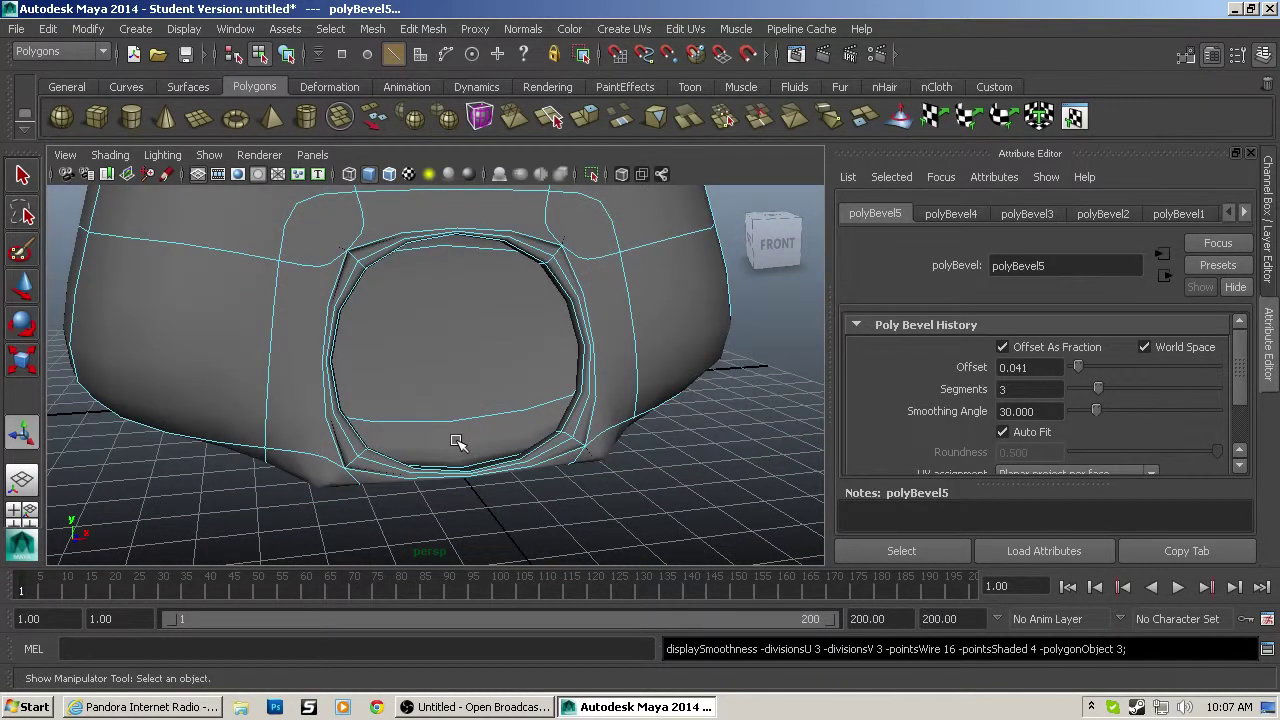
key(1)
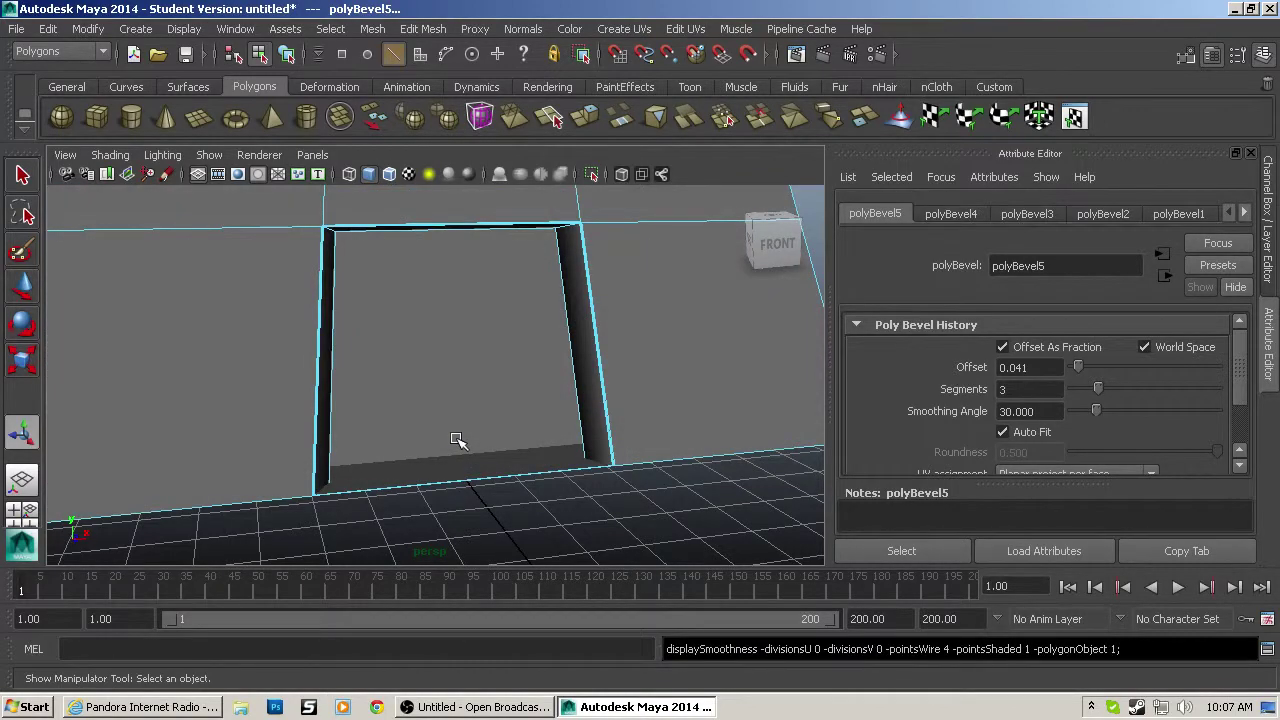
alt+drag(458, 440, 397, 437)
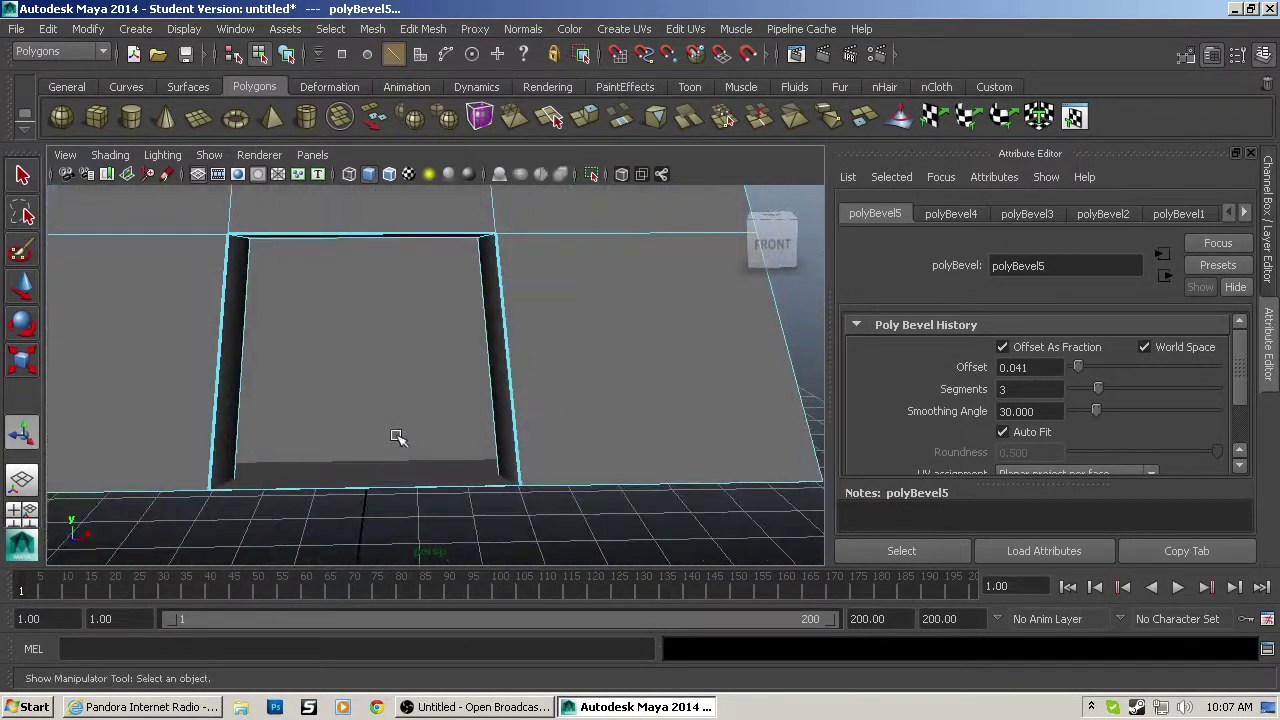
alt+middle_drag(397, 437, 413, 486)
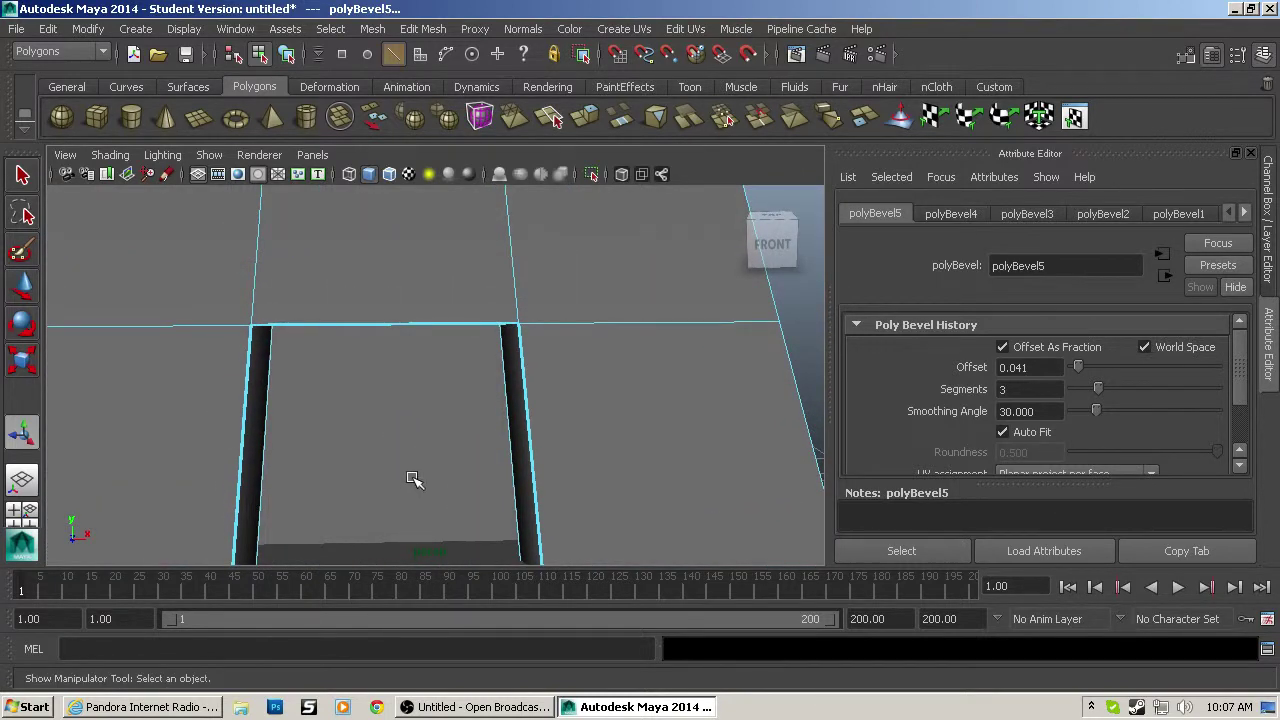
key(ctrl+z)
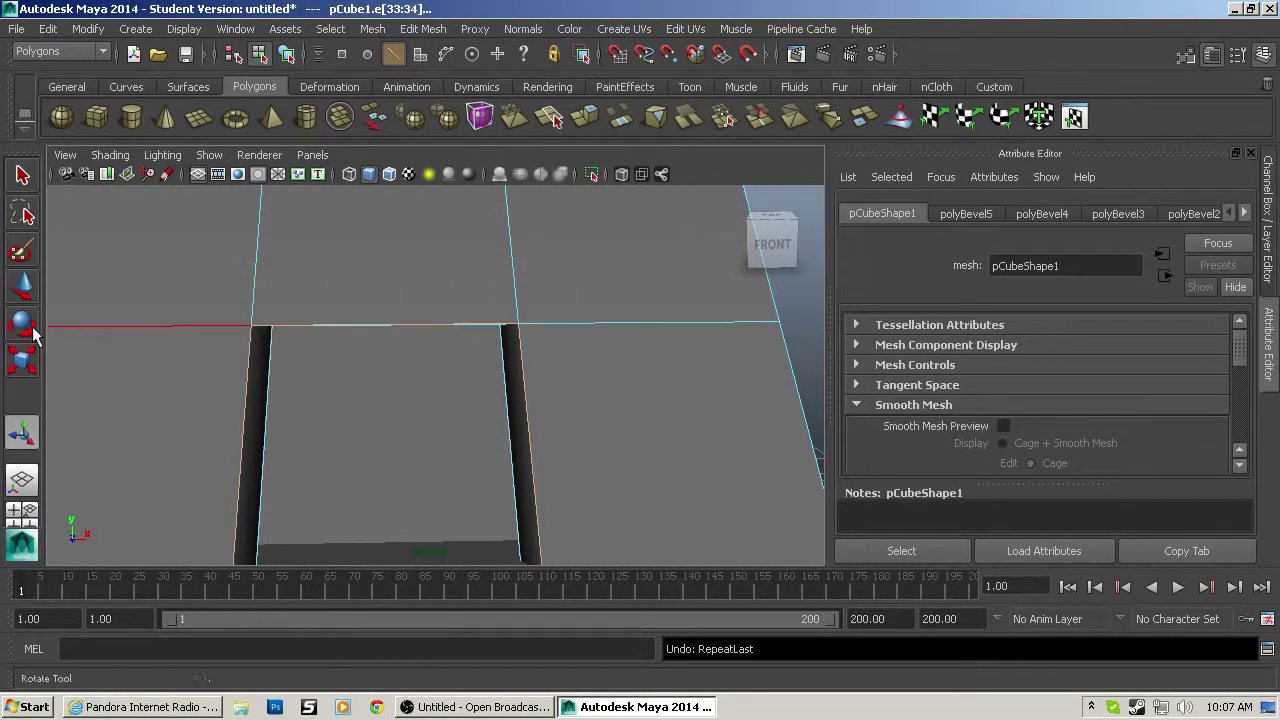
Step: Try to bevel the wall edge loop level with the doorway's top together with the building's bottom edges, and undo the bevel
alt+middle_drag(114, 386, 266, 380)
click(284, 354)
alt+drag(276, 383, 531, 371)
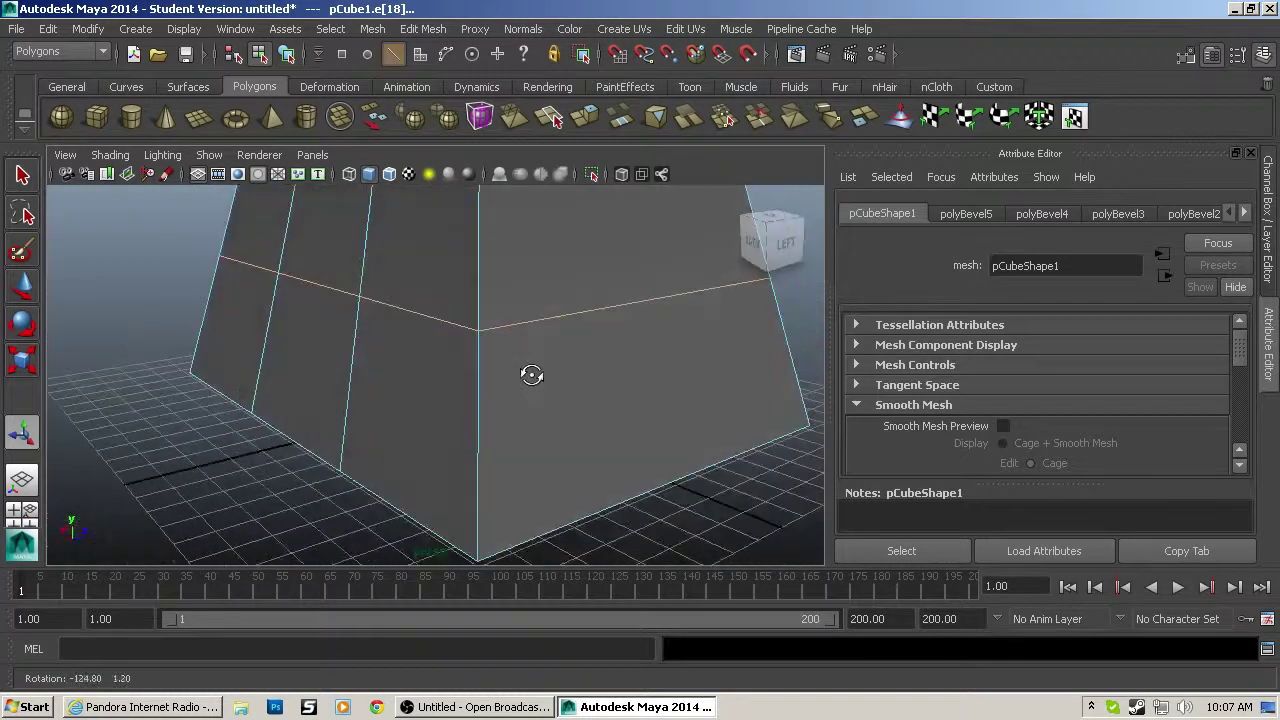
shift+click(433, 539)
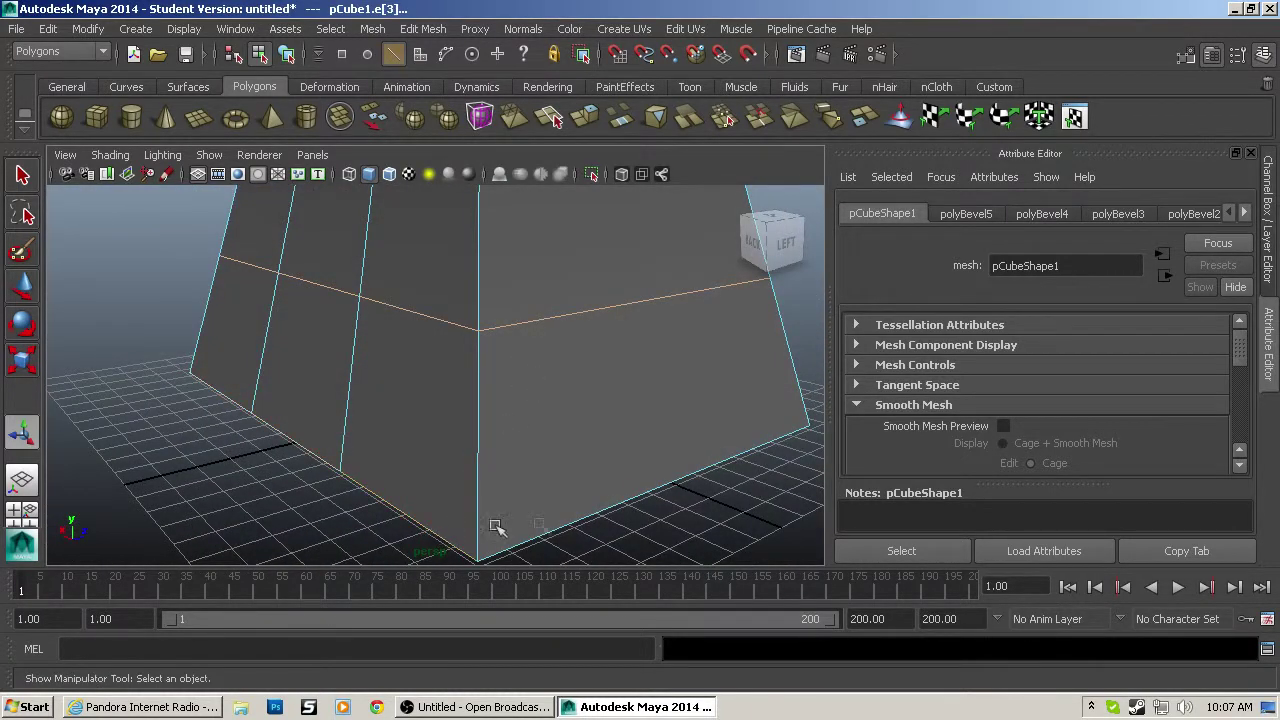
alt+drag(357, 500, 478, 492)
alt+drag(403, 514, 523, 491)
click(565, 426)
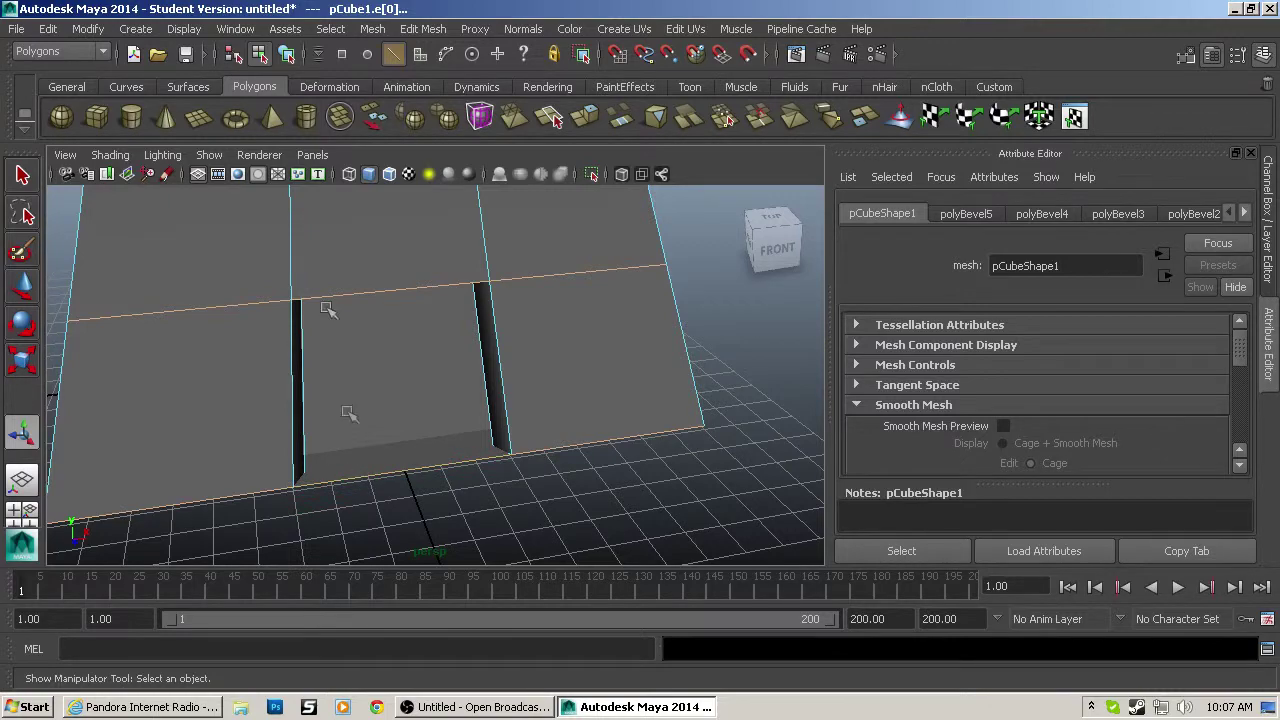
key(g)
alt+drag(366, 286, 541, 269)
scroll(541, 269, down, 8)
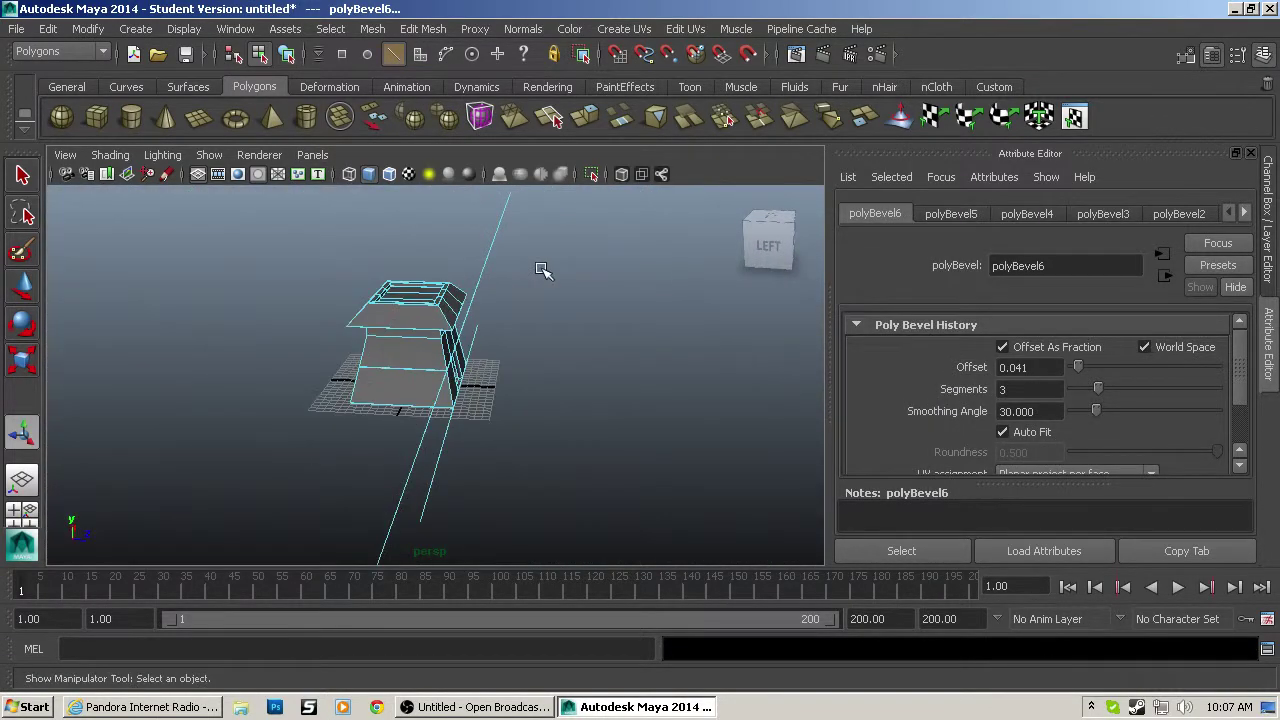
key(ctrl+z)
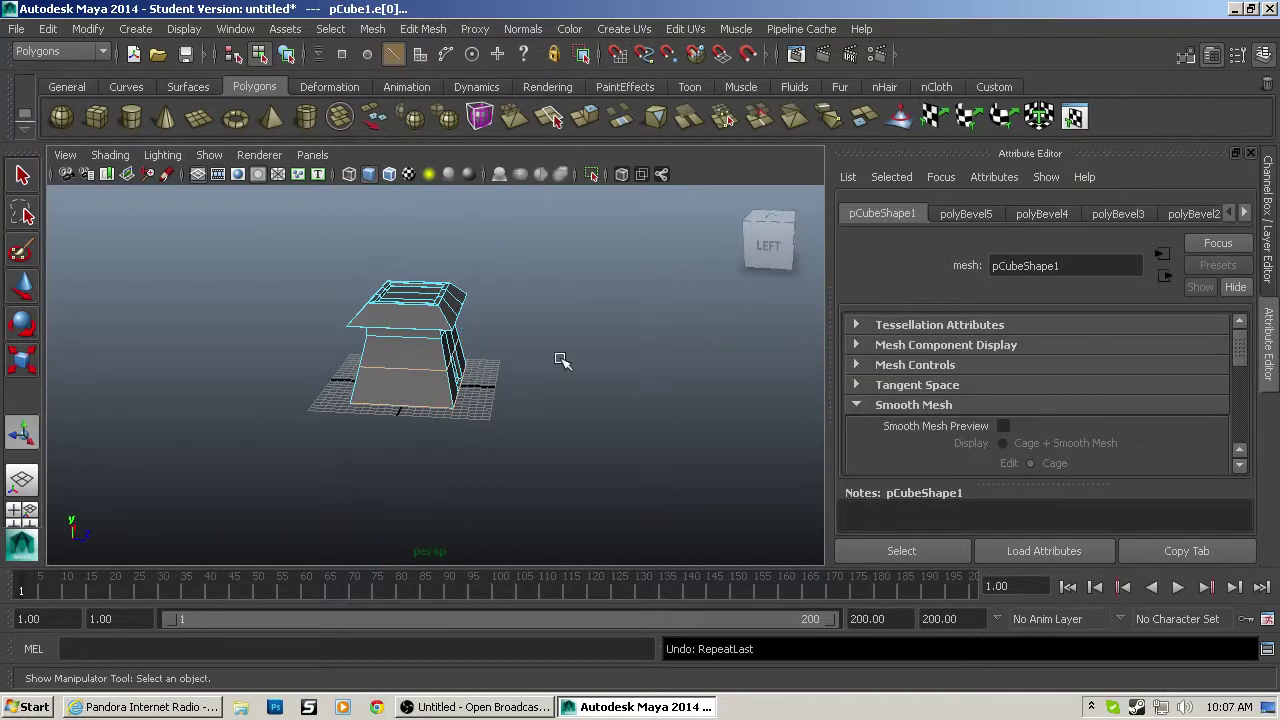
Step: Run the Bevel command afresh on the selected wall and bottom edges, inspect the building, and undo it
scroll(560, 361, up, 5)
alt+drag(622, 207, 467, 223)
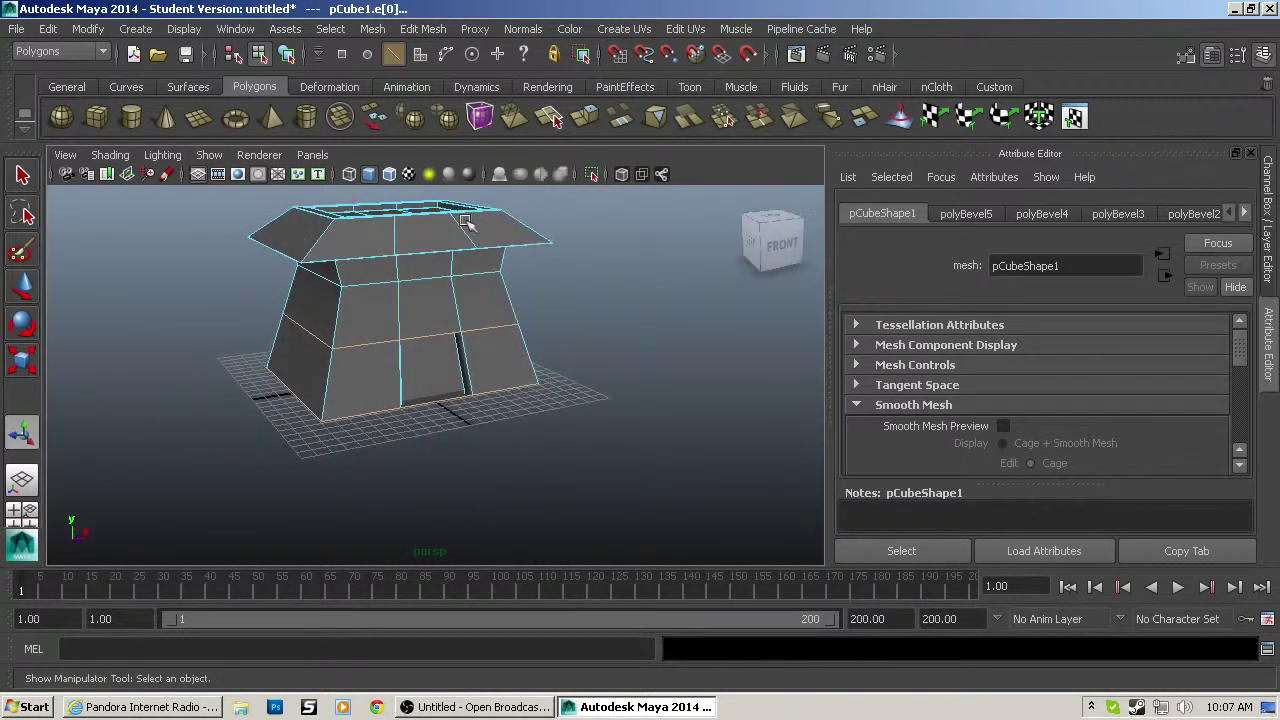
click(418, 31)
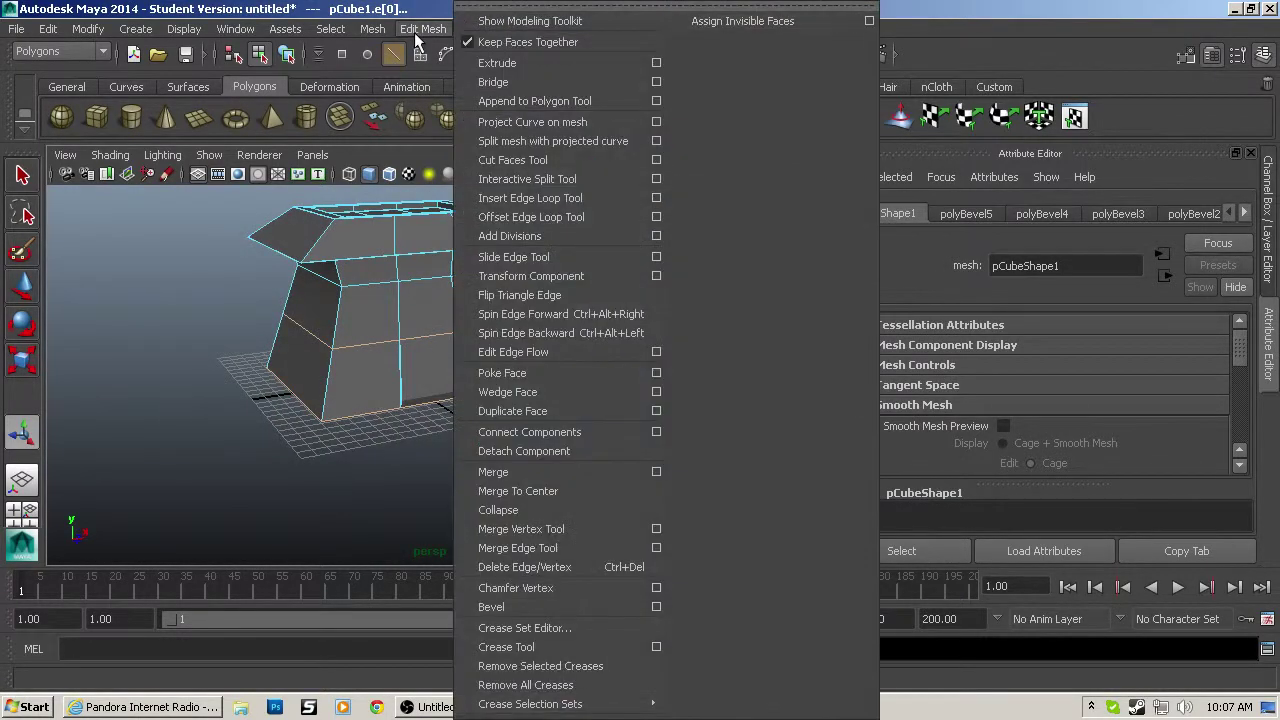
click(519, 607)
alt+drag(462, 446, 280, 421)
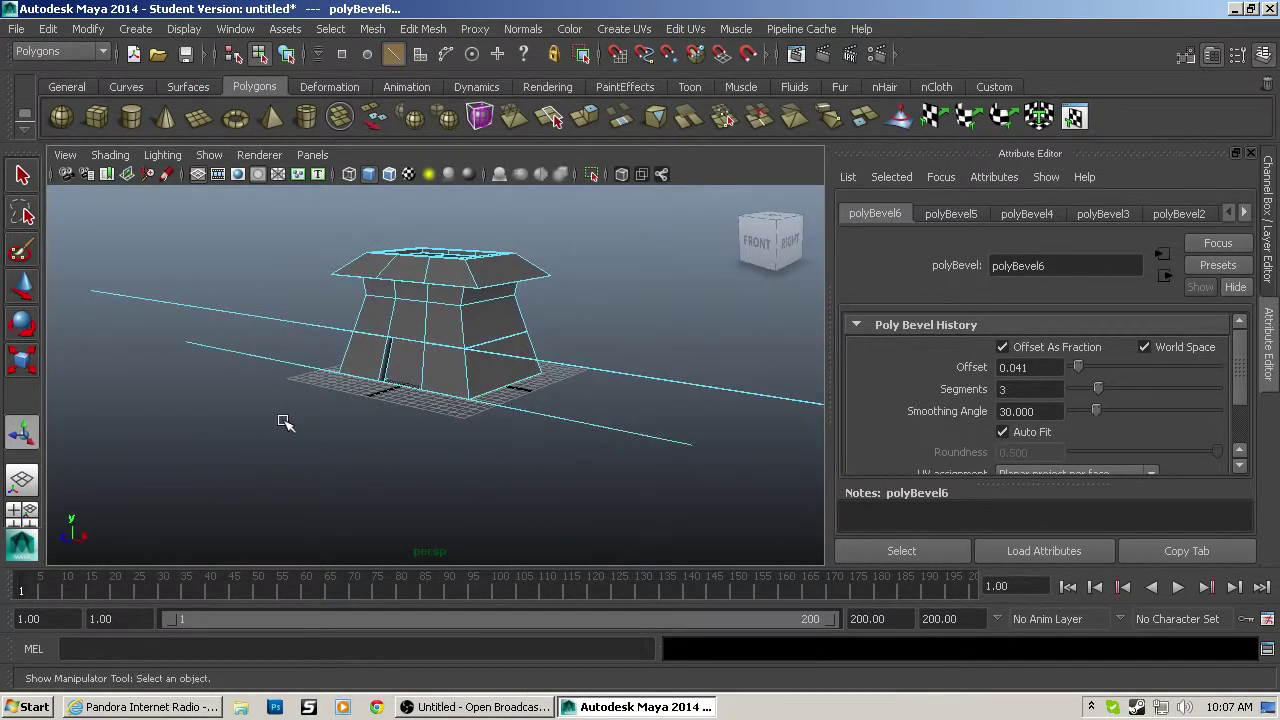
key(ctrl+z)
Step: Repeat the bevel on the selected wall and bottom edges and examine how it ends at the doorway's upper corner
scroll(355, 414, up, 4)
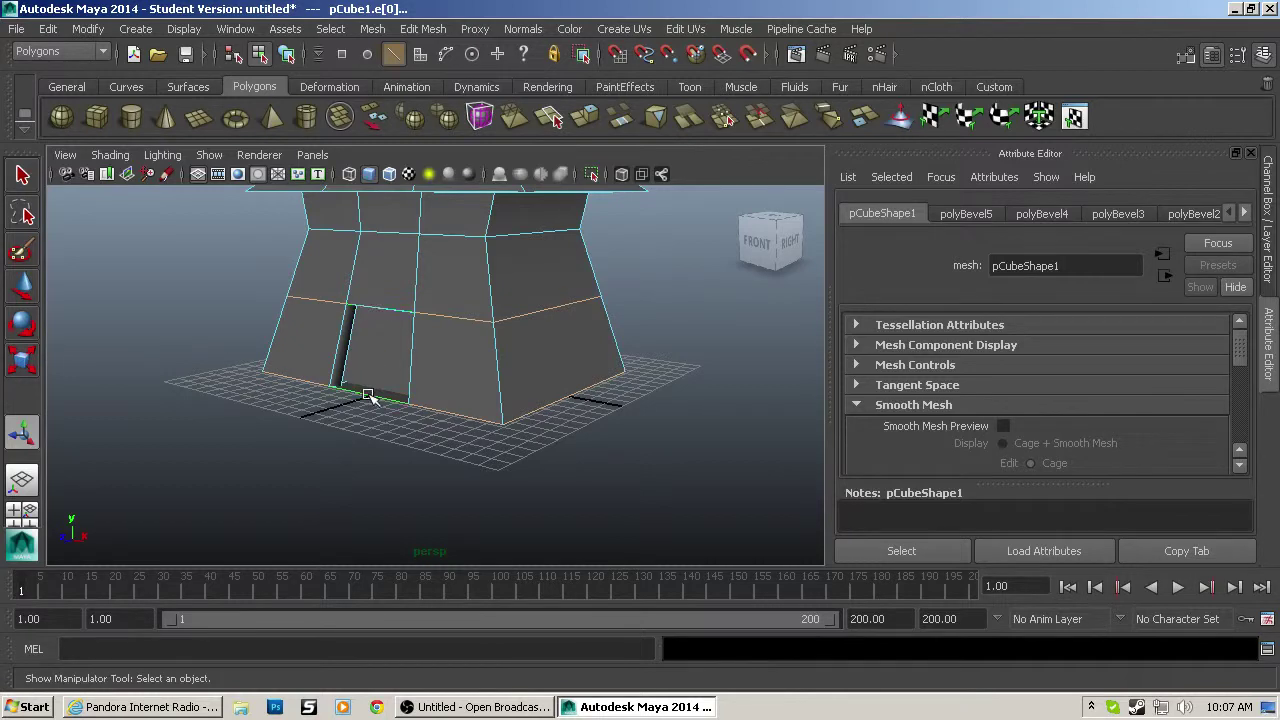
key(g)
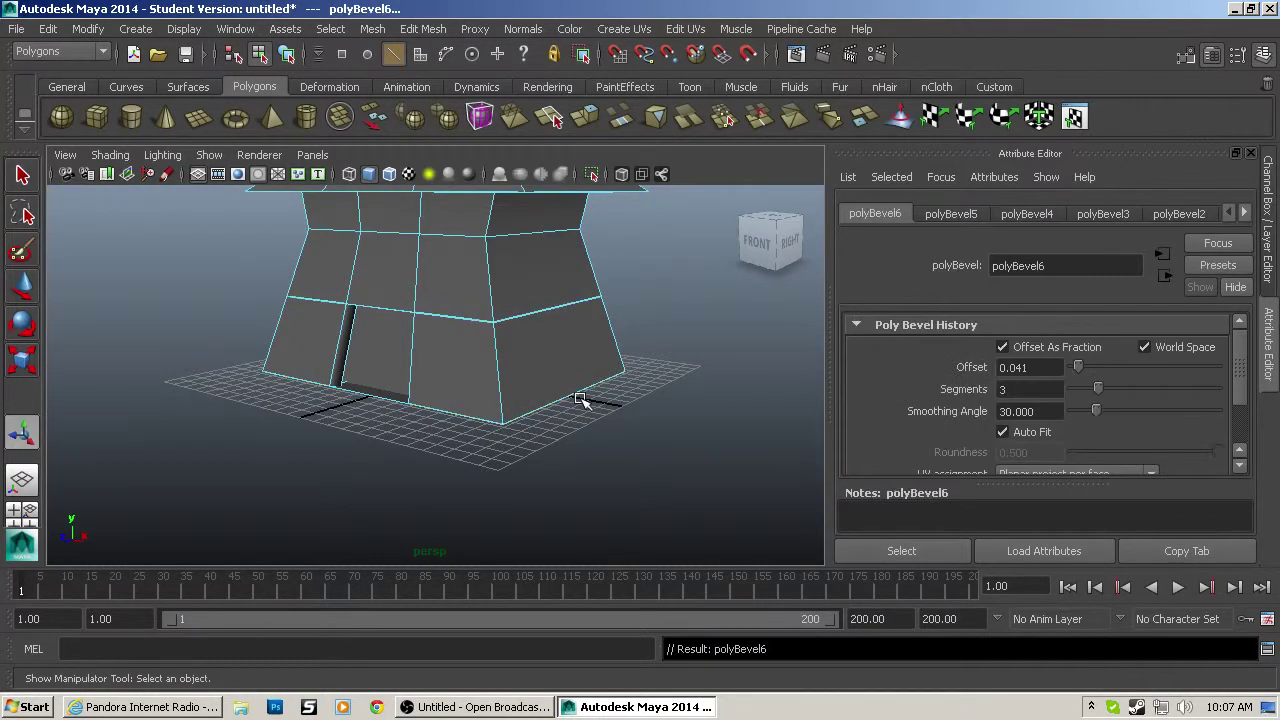
scroll(428, 375, up, 5)
alt+middle_drag(429, 375, 420, 536)
scroll(603, 506, up, 4)
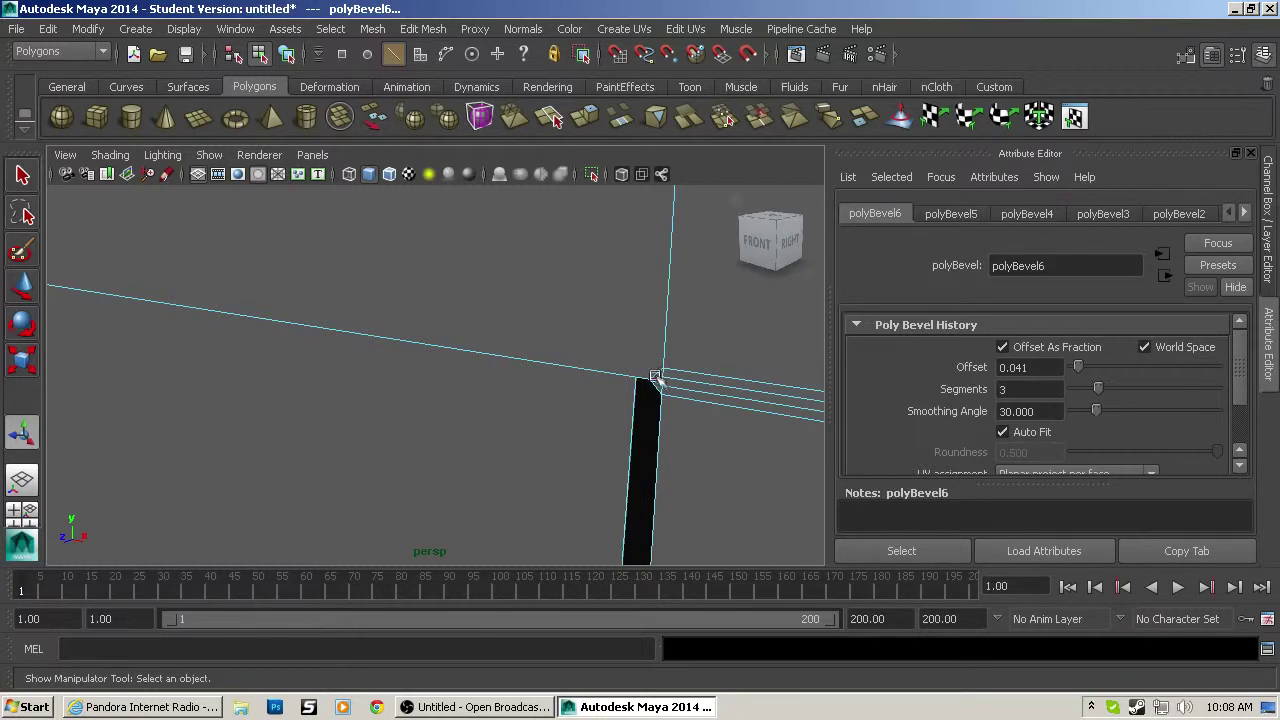
alt+drag(551, 426, 567, 428)
Step: Preview the wall and doorway smoothed, return to the unsmoothed display, and undo the wall and bottom edge bevel
scroll(568, 428, down, 2)
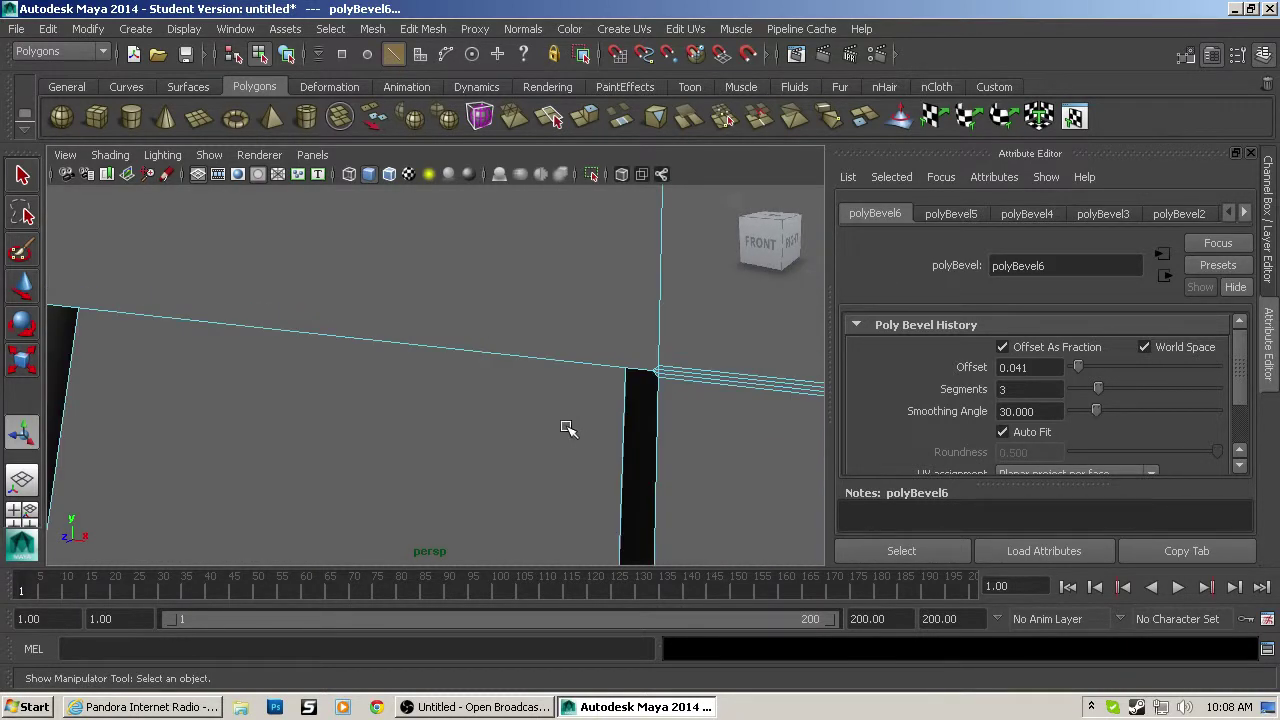
scroll(565, 425, down, 6)
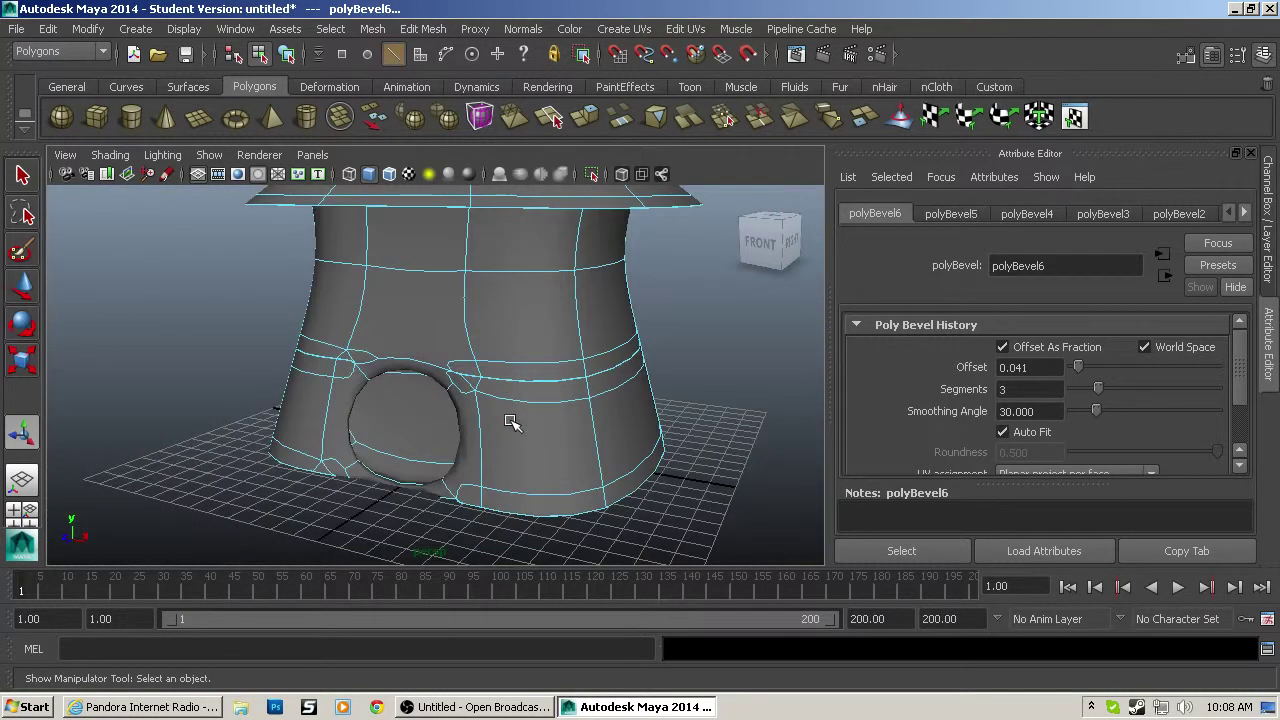
alt+drag(415, 436, 465, 428)
key(1)
scroll(468, 429, up, 6)
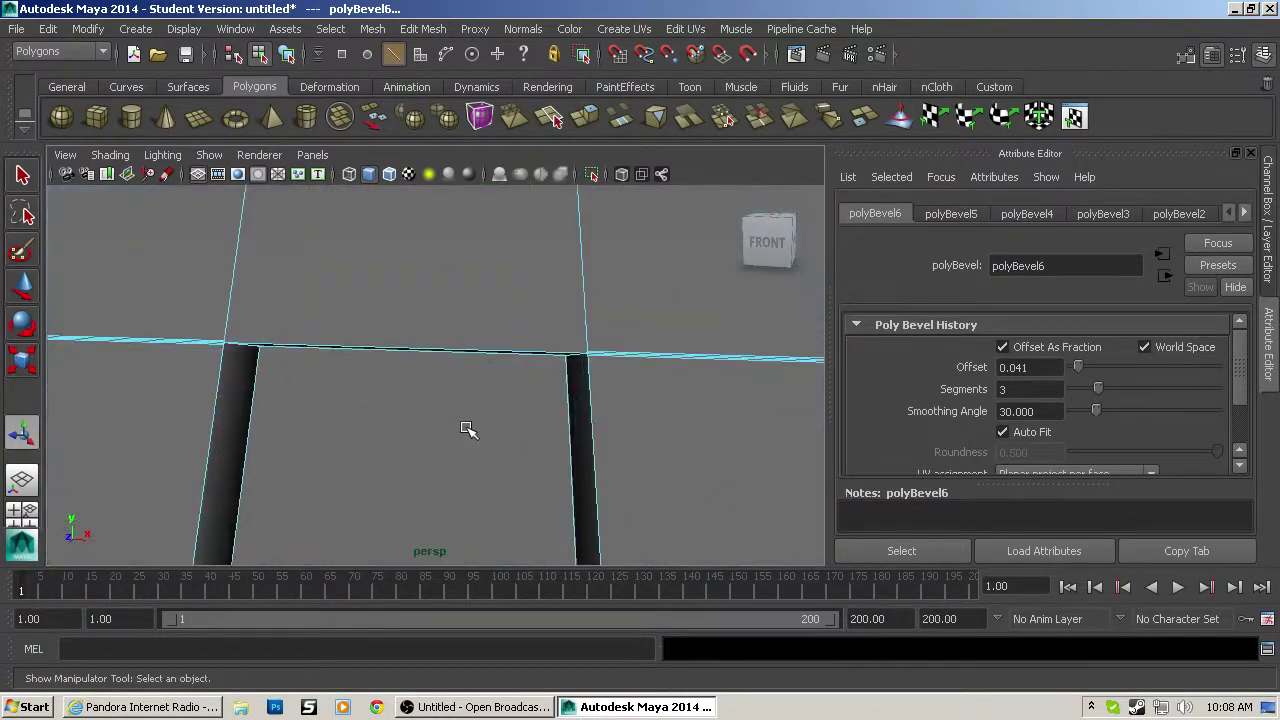
key(ctrl+z)
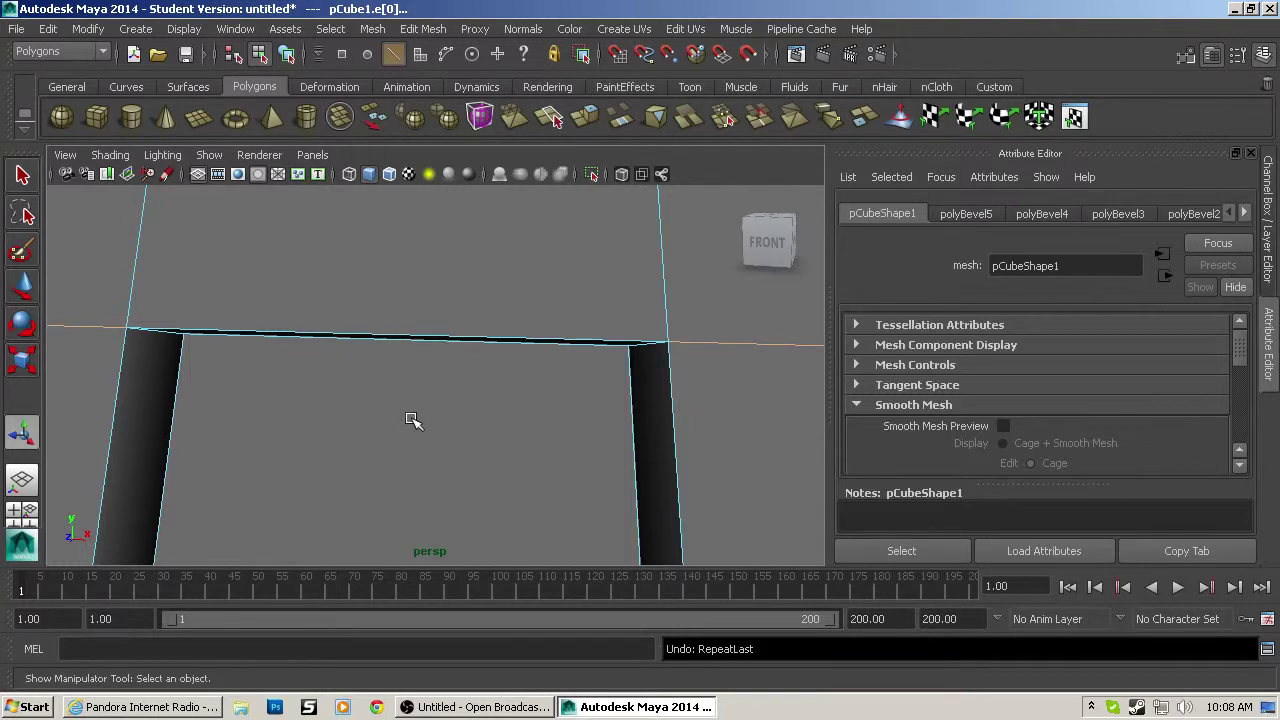
Step: Insert an edge loop around the walls just above the doorway, with the Insert Edge Loop Tool set to relative distance from edge
key(a)
scroll(415, 419, up, 4)
alt+drag(414, 420, 540, 400)
click(400, 30)
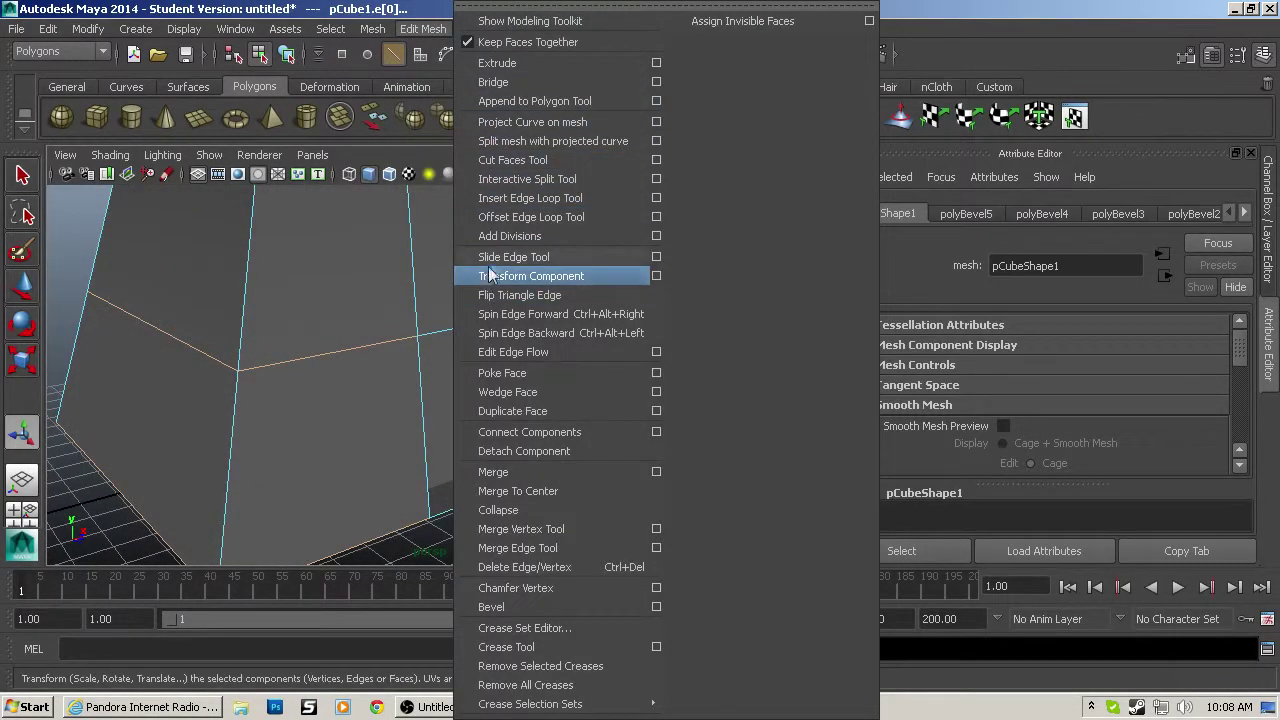
click(533, 198)
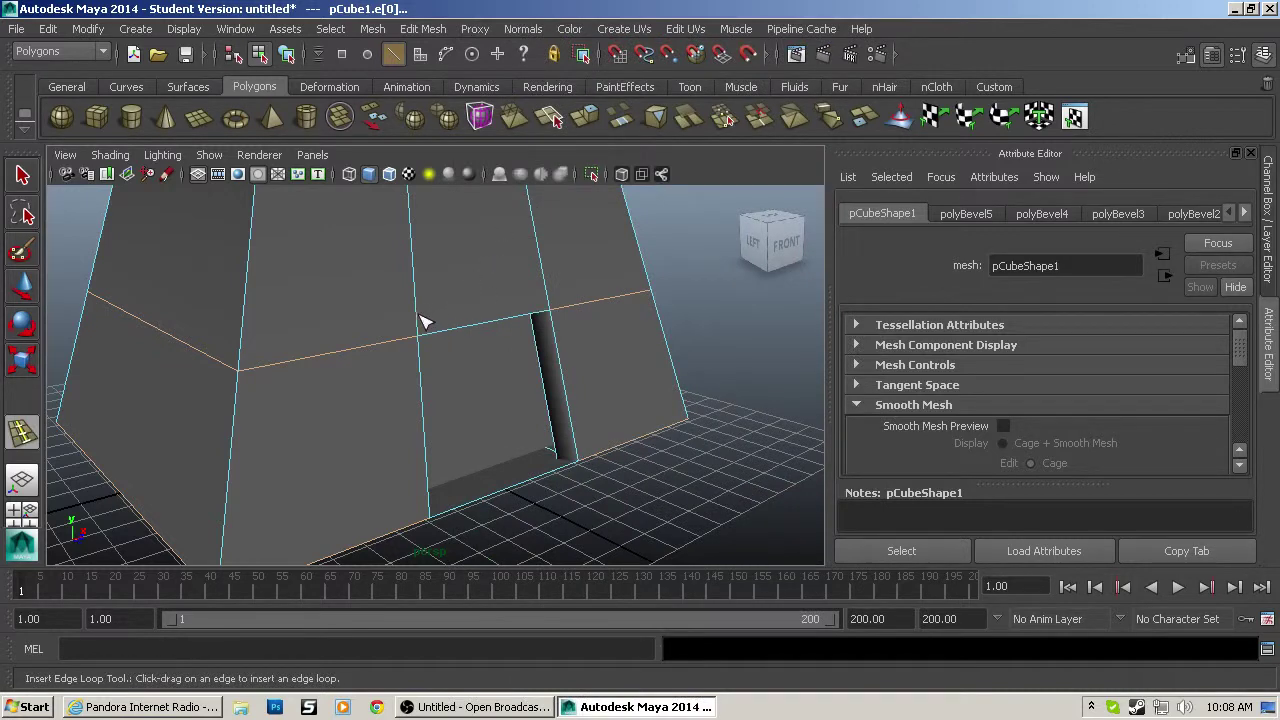
key(ctrl+z)
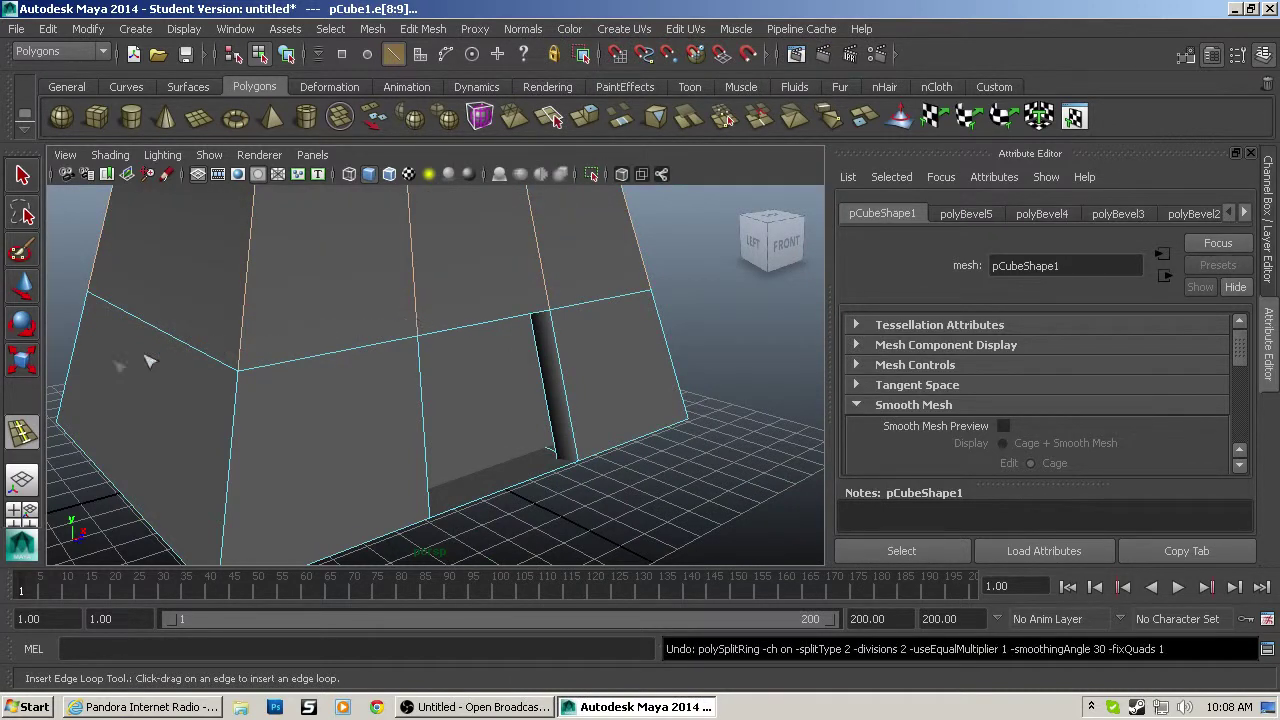
double_click(22, 432)
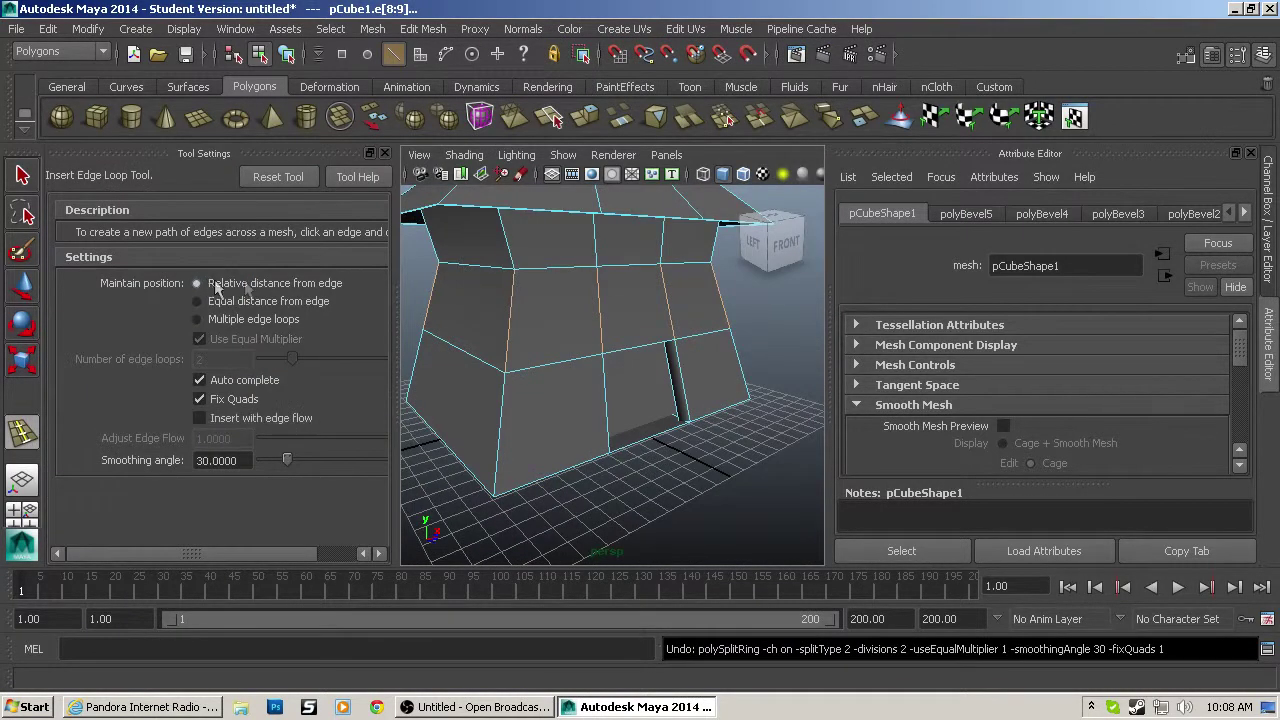
drag(606, 328, 608, 346)
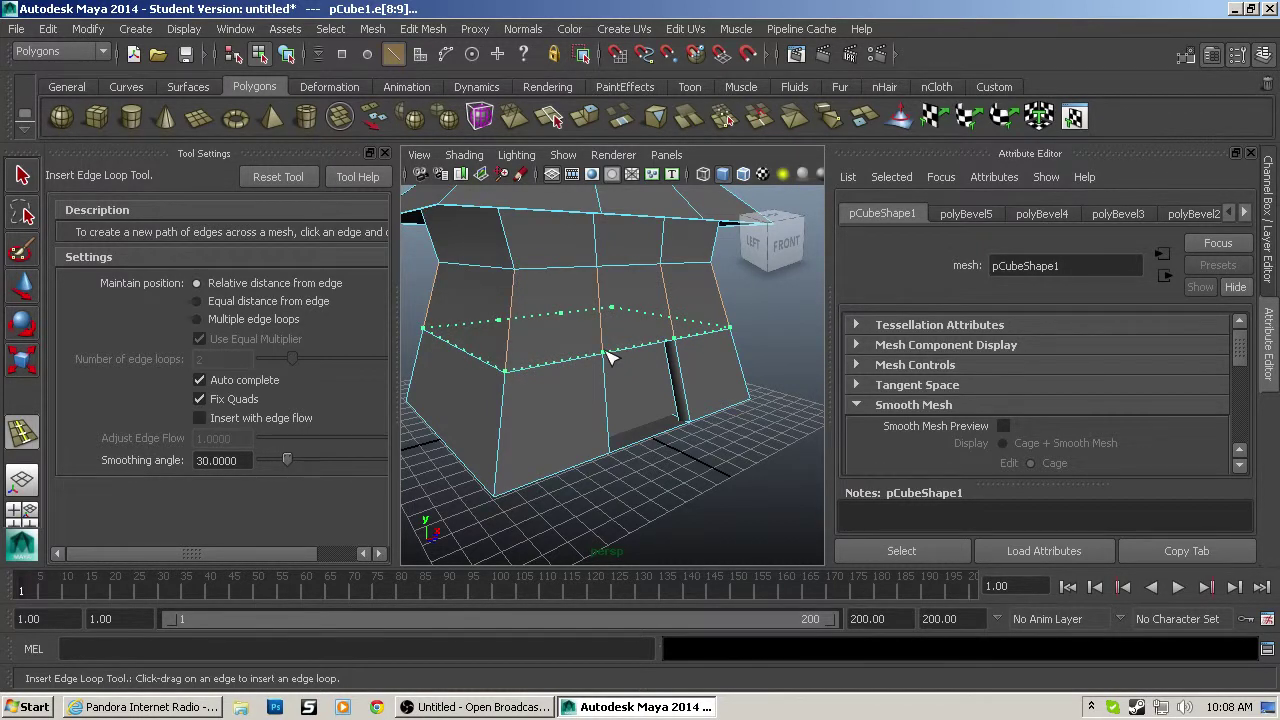
drag(612, 357, 608, 354)
Step: Insert edge loops around the inside of the doorway recess and around the walls just above the base
scroll(642, 387, up, 5)
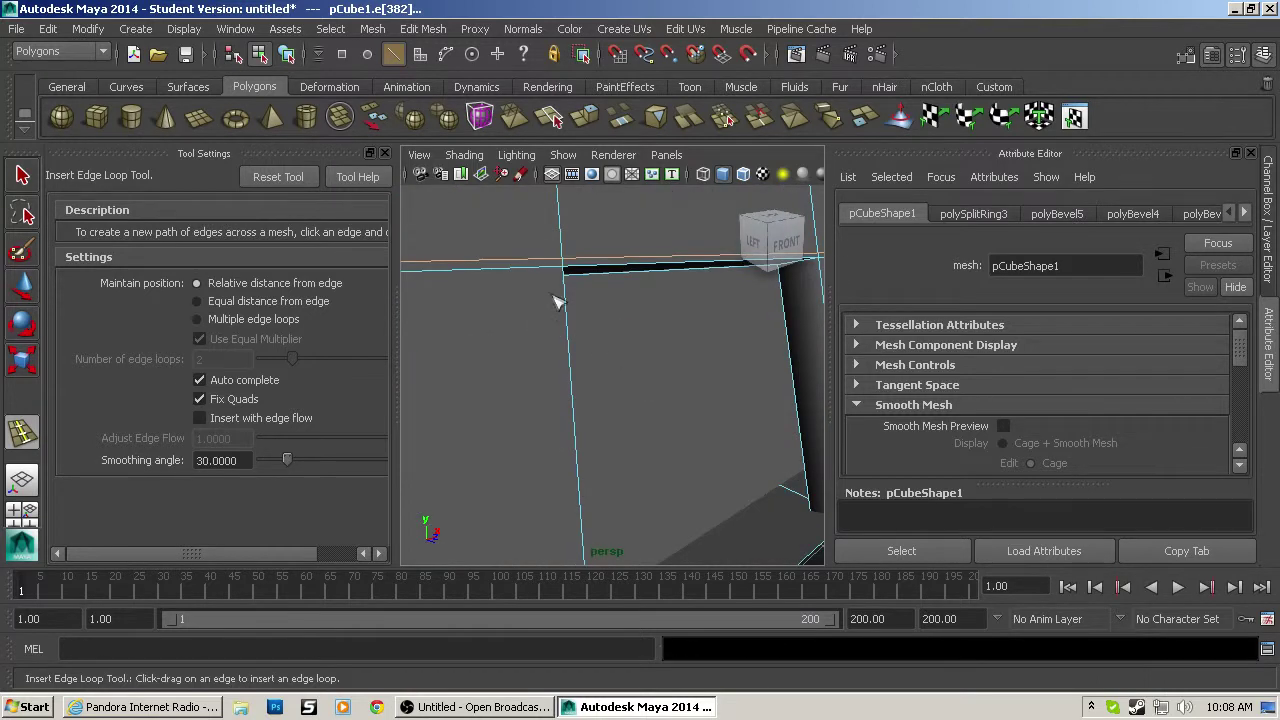
alt+drag(597, 308, 505, 294)
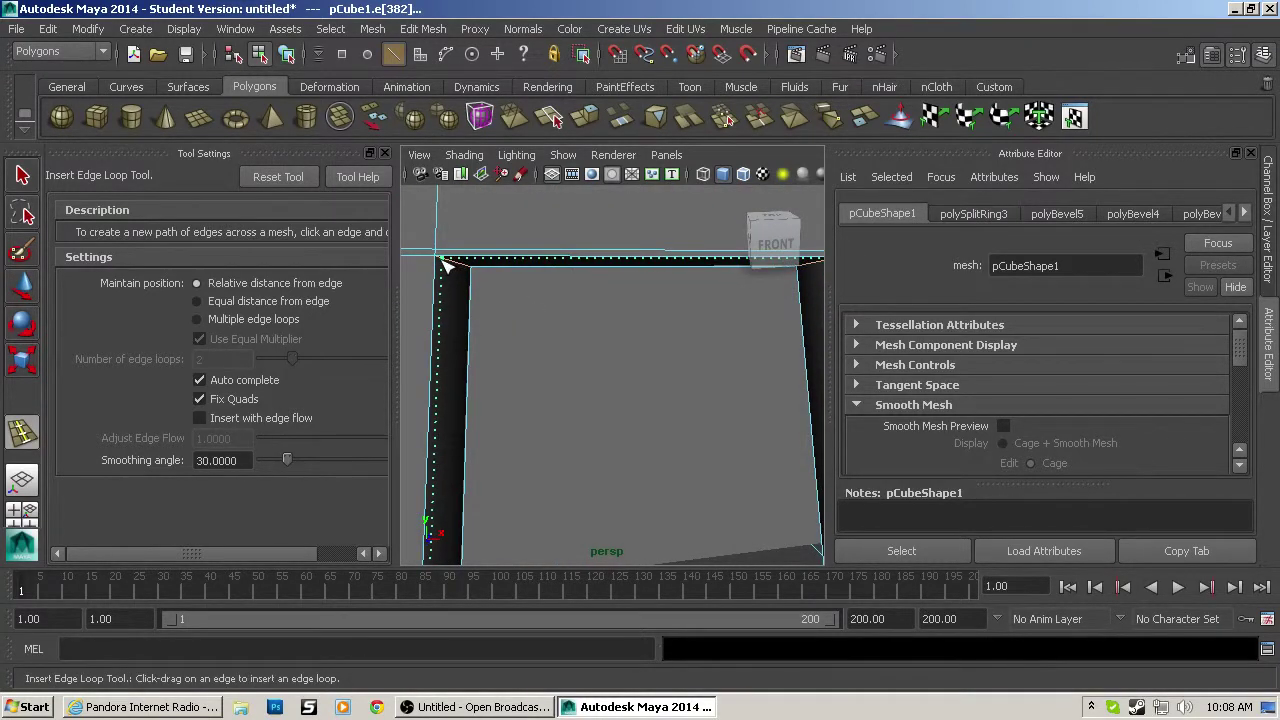
drag(442, 264, 545, 495)
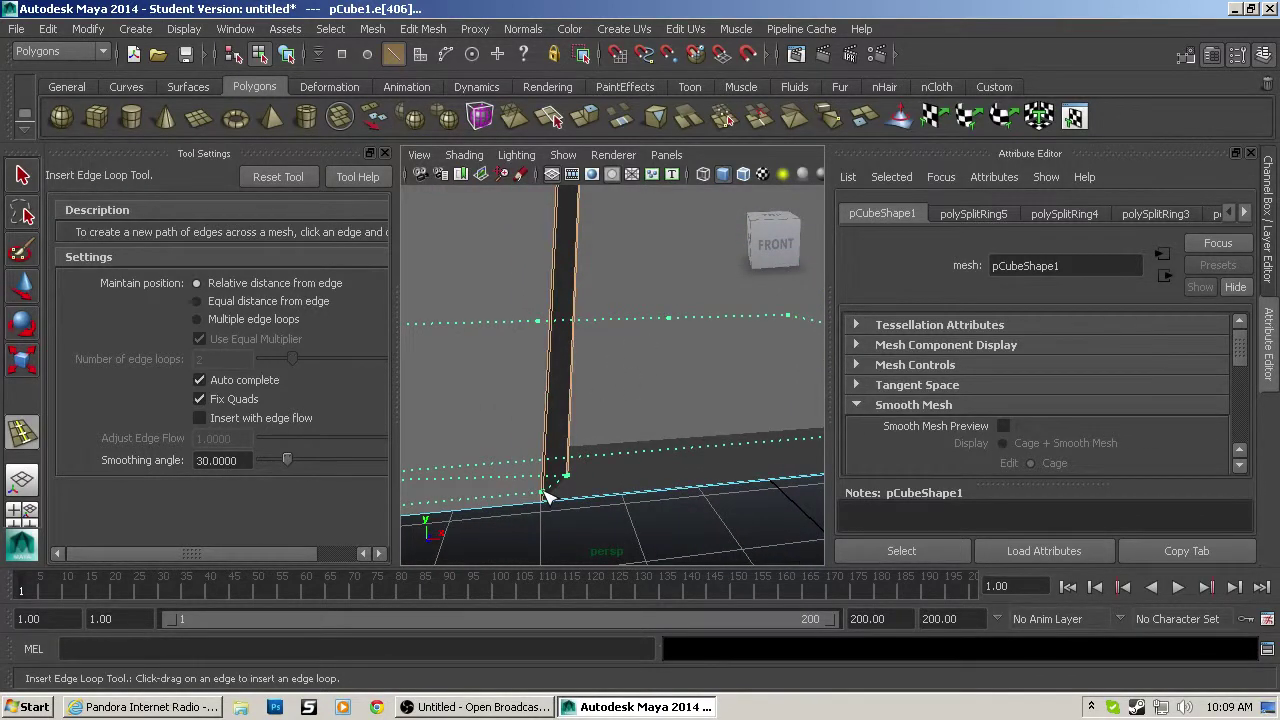
drag(546, 502, 548, 368)
key(ctrl+z)
alt+drag(510, 435, 626, 421)
key(q)
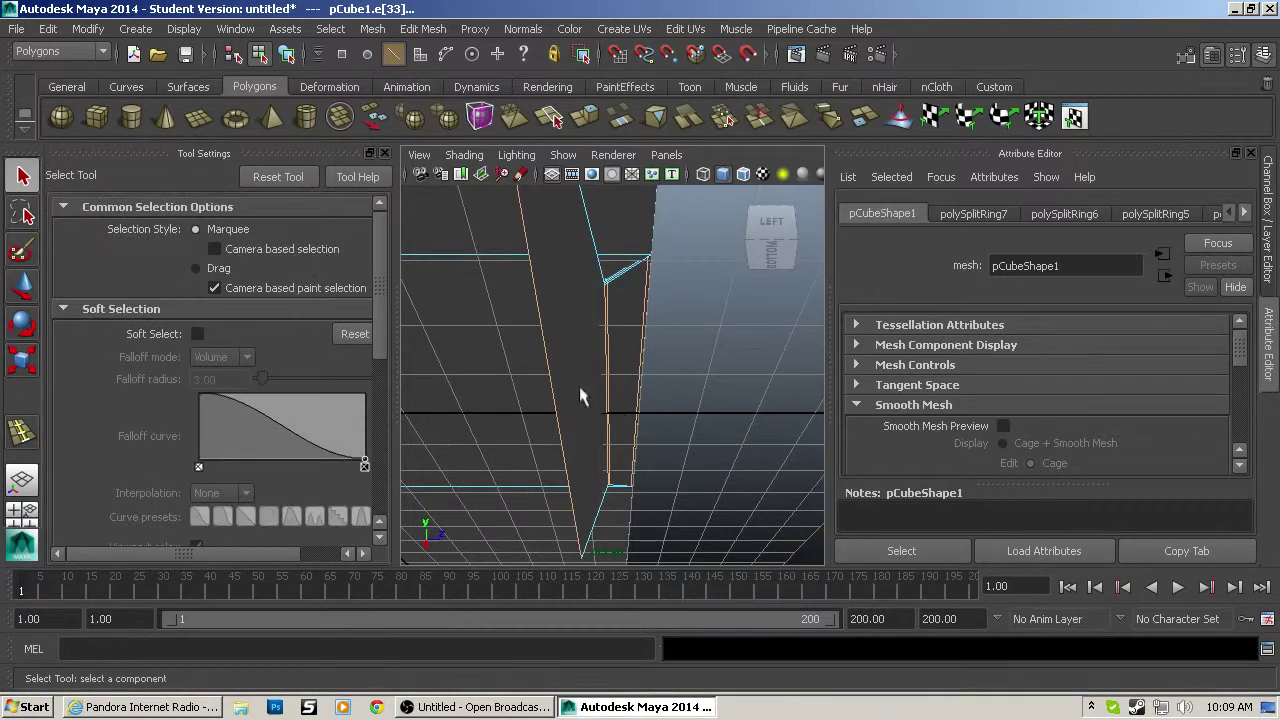
Step: Select the narrow floor face at the doorway's threshold and adjust its position with the Move tool
key(F11)
click(580, 320)
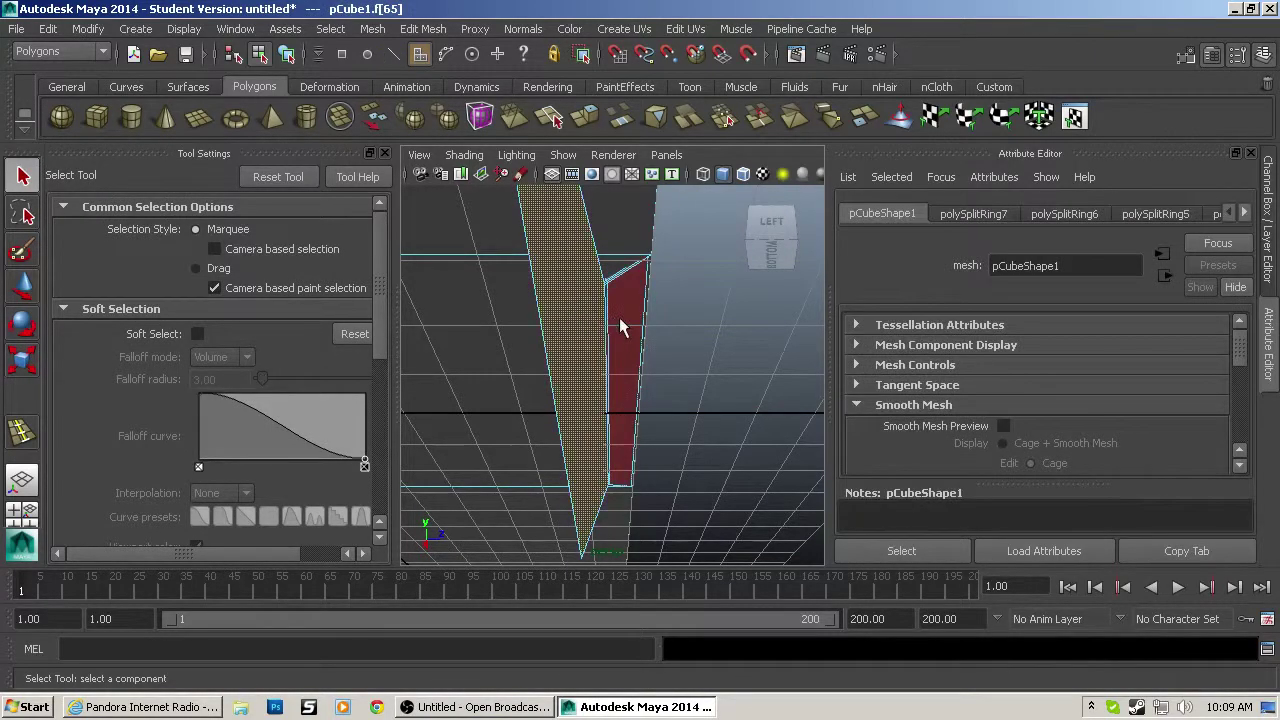
shift+click(619, 317)
scroll(619, 317, up, 3)
shift+click(580, 326)
scroll(609, 331, down, 2)
alt+drag(609, 331, 497, 436)
key(w)
drag(596, 388, 419, 366)
drag(562, 367, 565, 405)
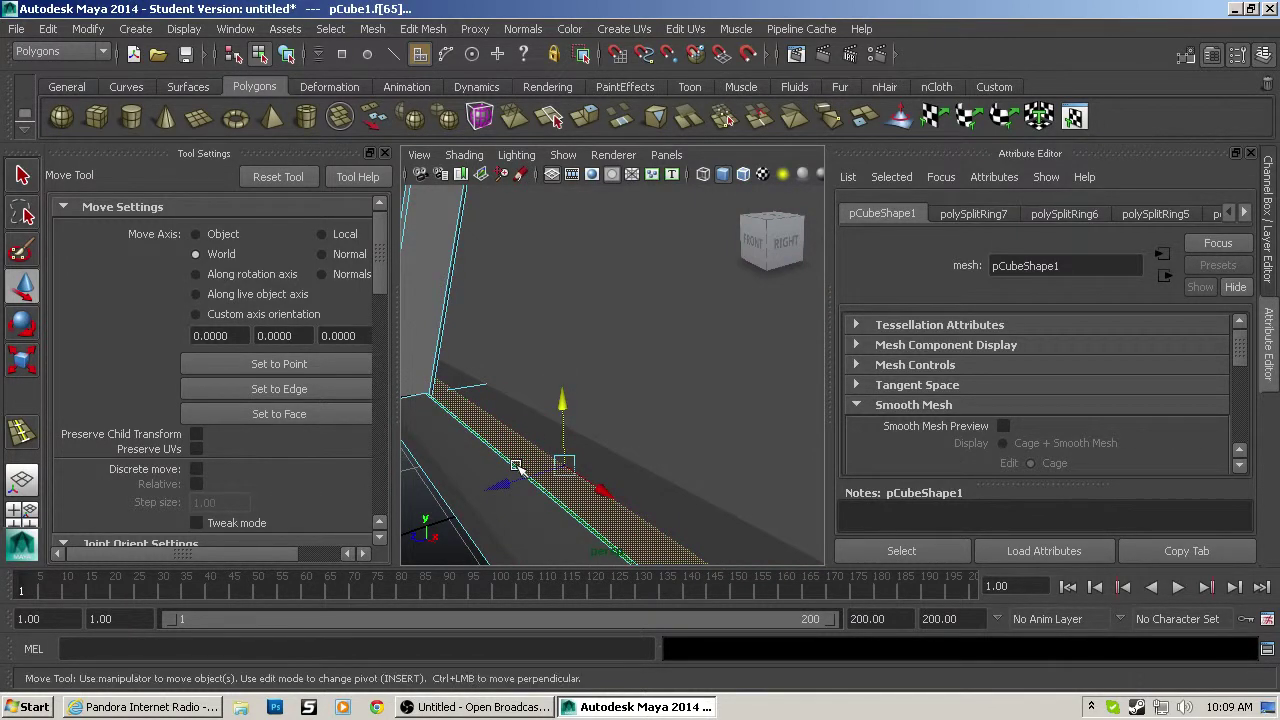
drag(567, 410, 657, 381)
Step: Preview the building smoothed, examine the doorway and surrounding walls from several angles, and return to the unsmoothed display
scroll(549, 390, down, 5)
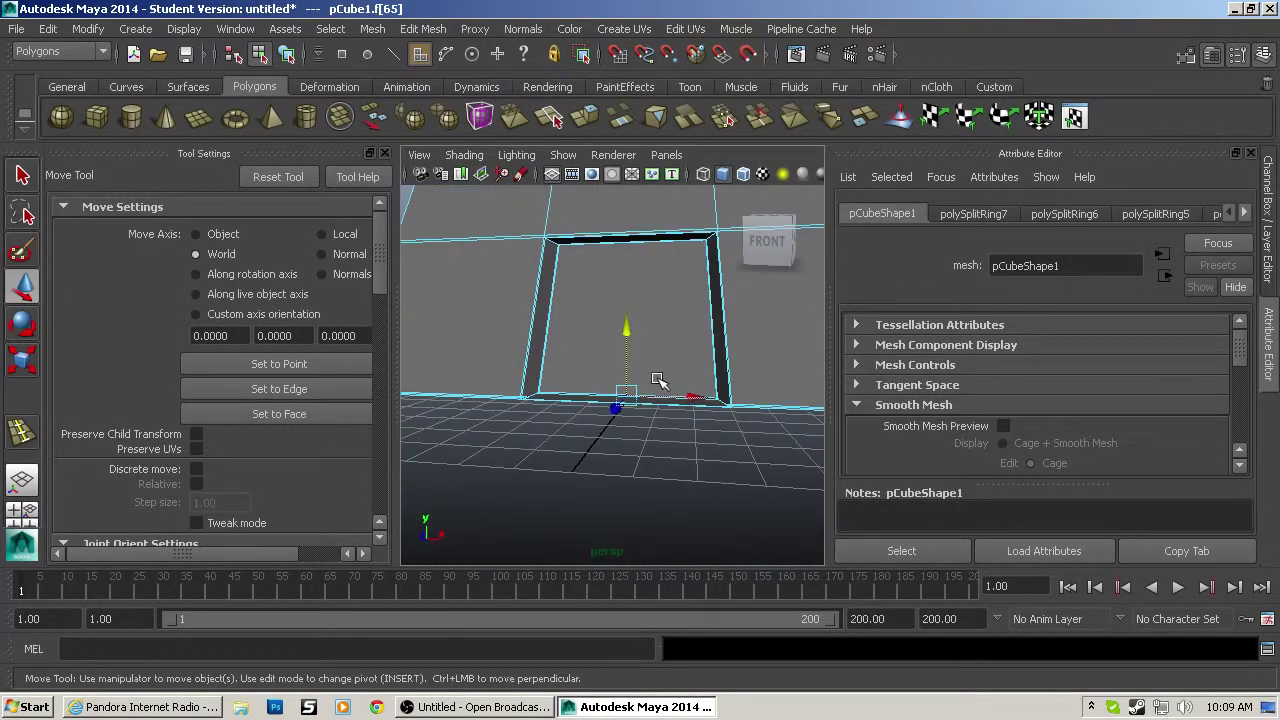
scroll(640, 380, down, 4)
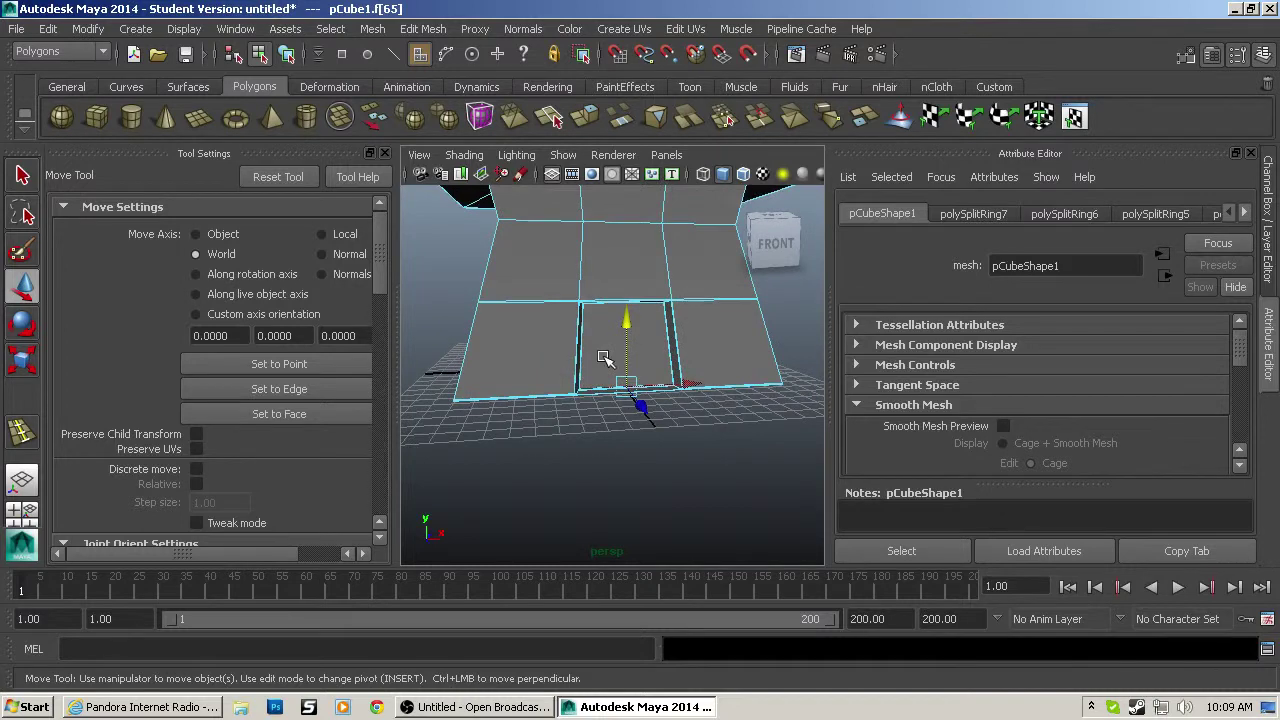
scroll(604, 358, up, 3)
key(3)
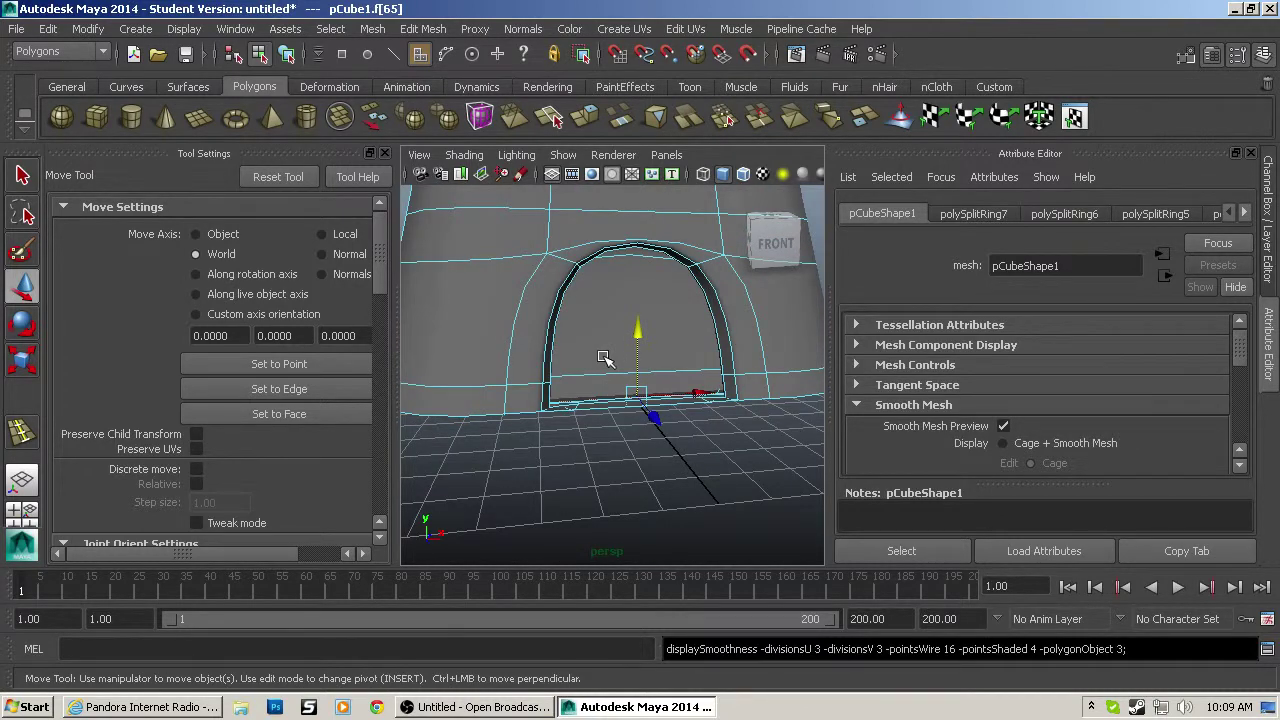
scroll(604, 358, down, 5)
alt+drag(523, 362, 575, 358)
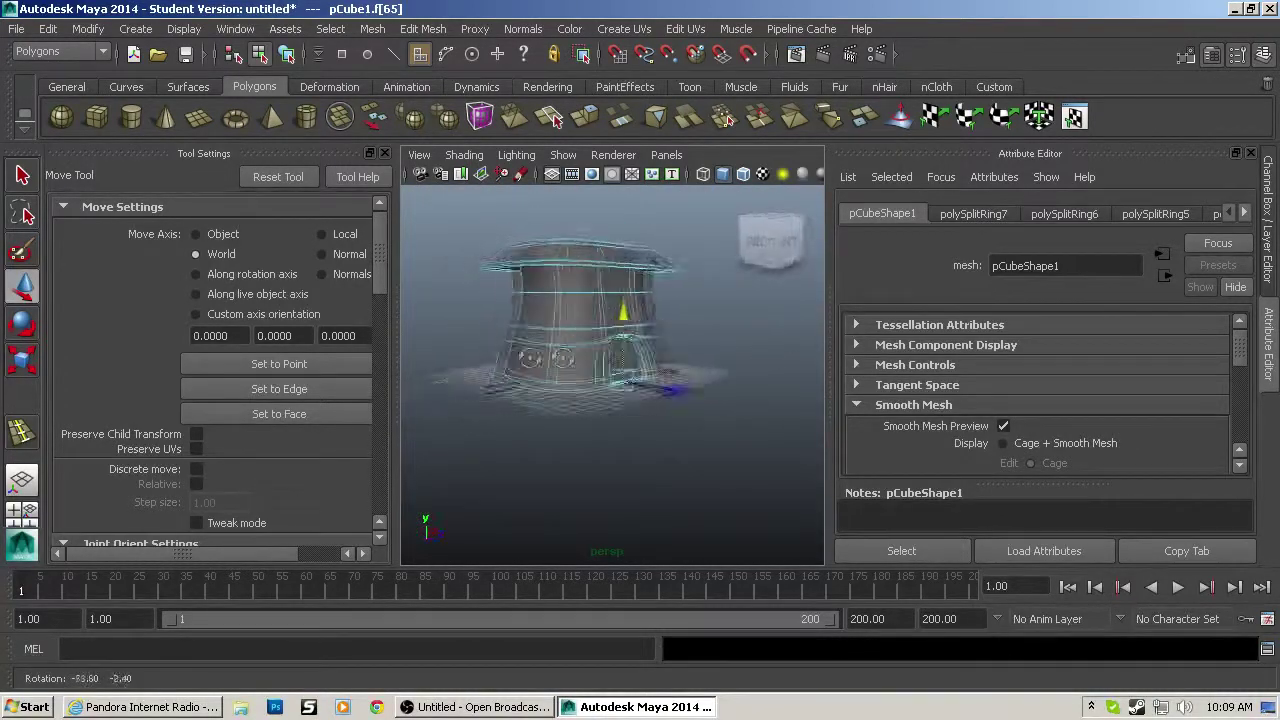
scroll(543, 320, up, 5)
alt+middle_drag(543, 320, 402, 432)
alt+drag(436, 362, 663, 351)
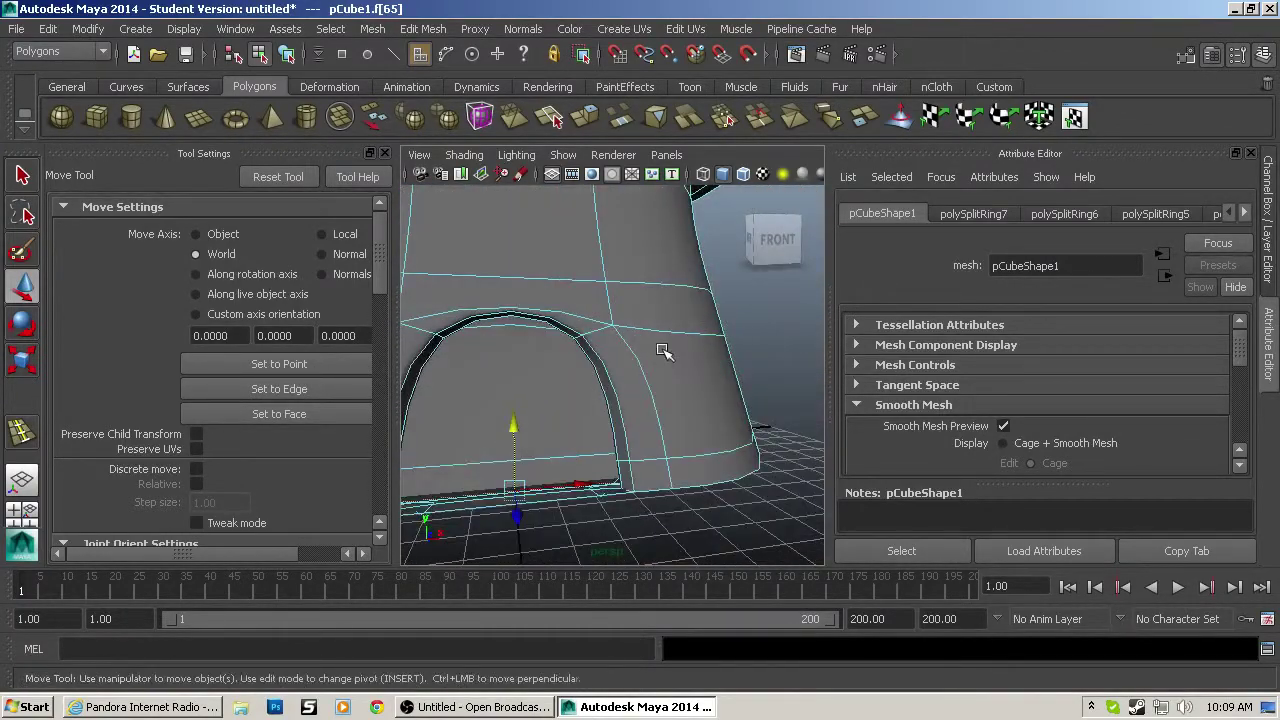
key(1)
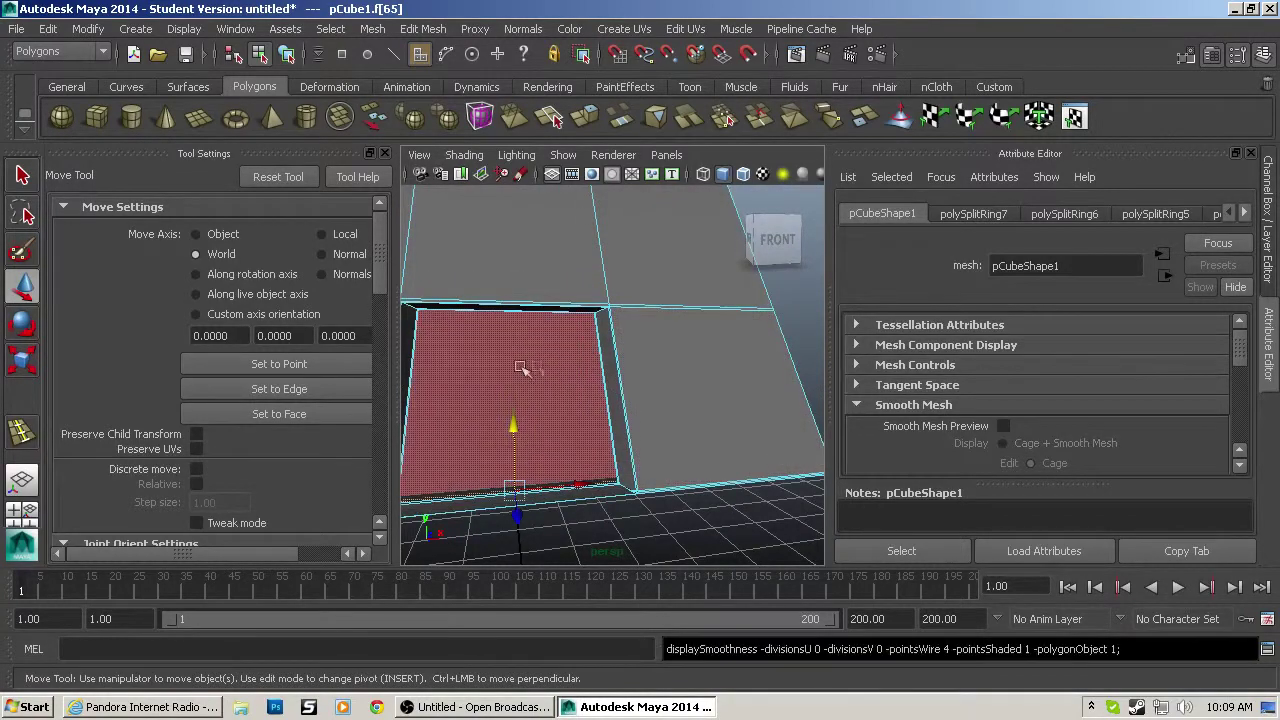
Step: Extrude the two front wall faces flanking the panel above the doorway twice, scaling them inward to about 0.8 and 0.833
scroll(516, 374, down, 6)
alt+drag(613, 374, 600, 427)
scroll(548, 388, up, 5)
alt+middle_drag(551, 363, 550, 353)
click(470, 335)
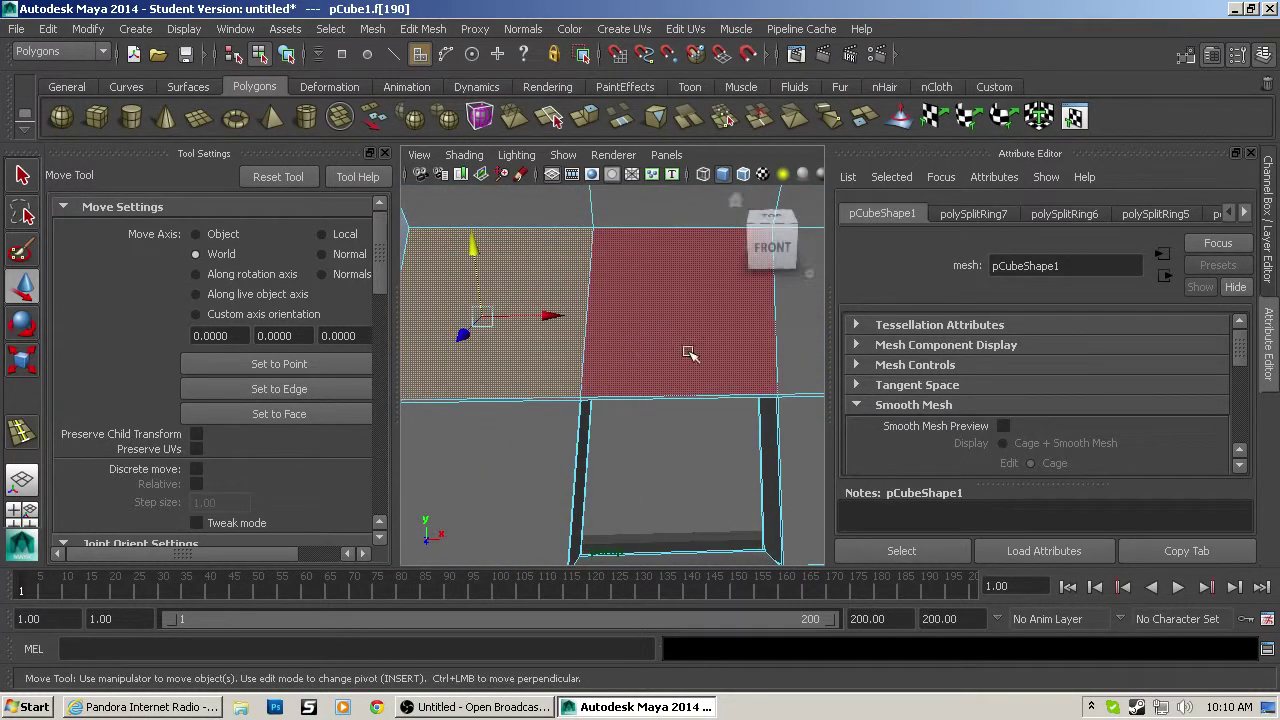
scroll(690, 354, down, 5)
scroll(700, 352, up, 3)
shift+click(737, 357)
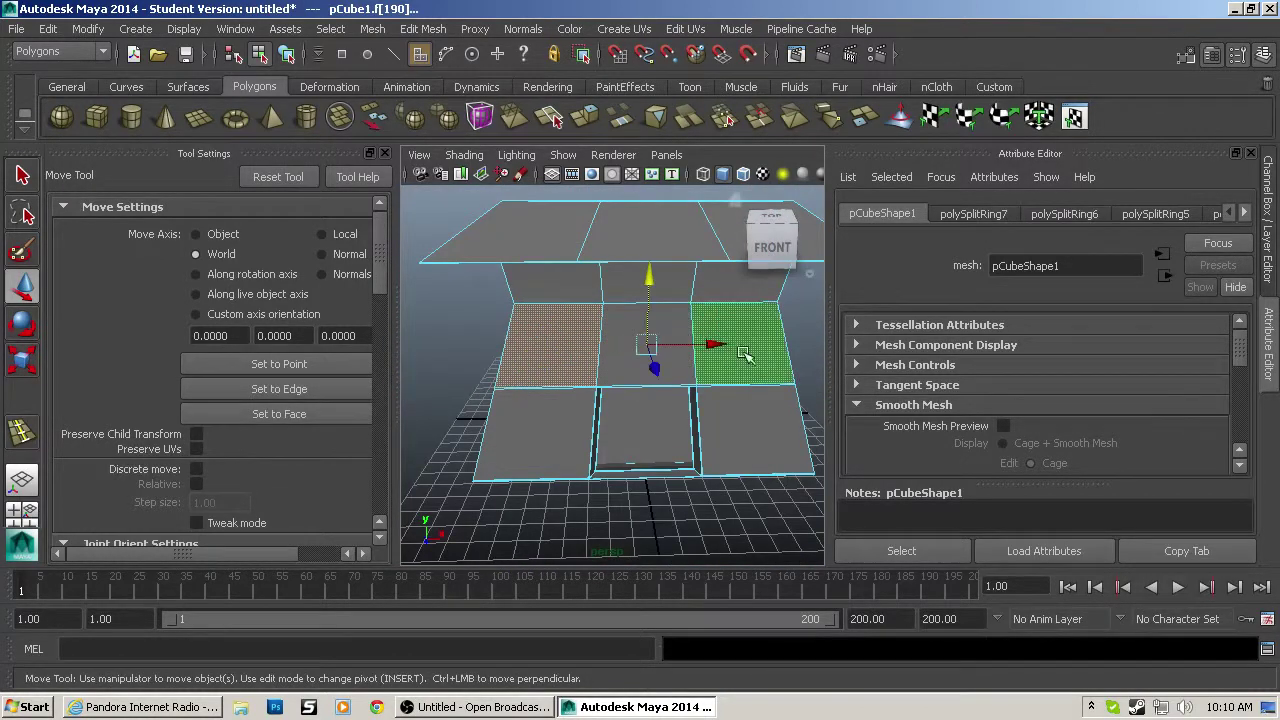
scroll(700, 372, up, 2)
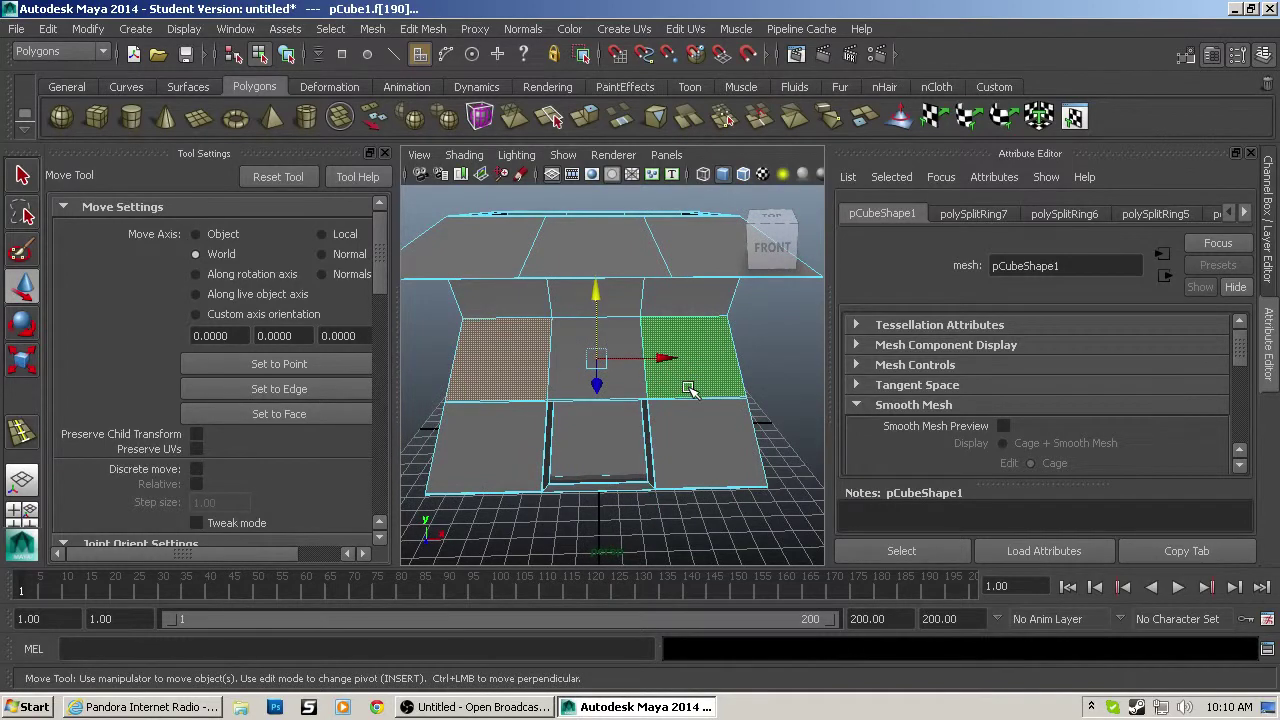
click(584, 117)
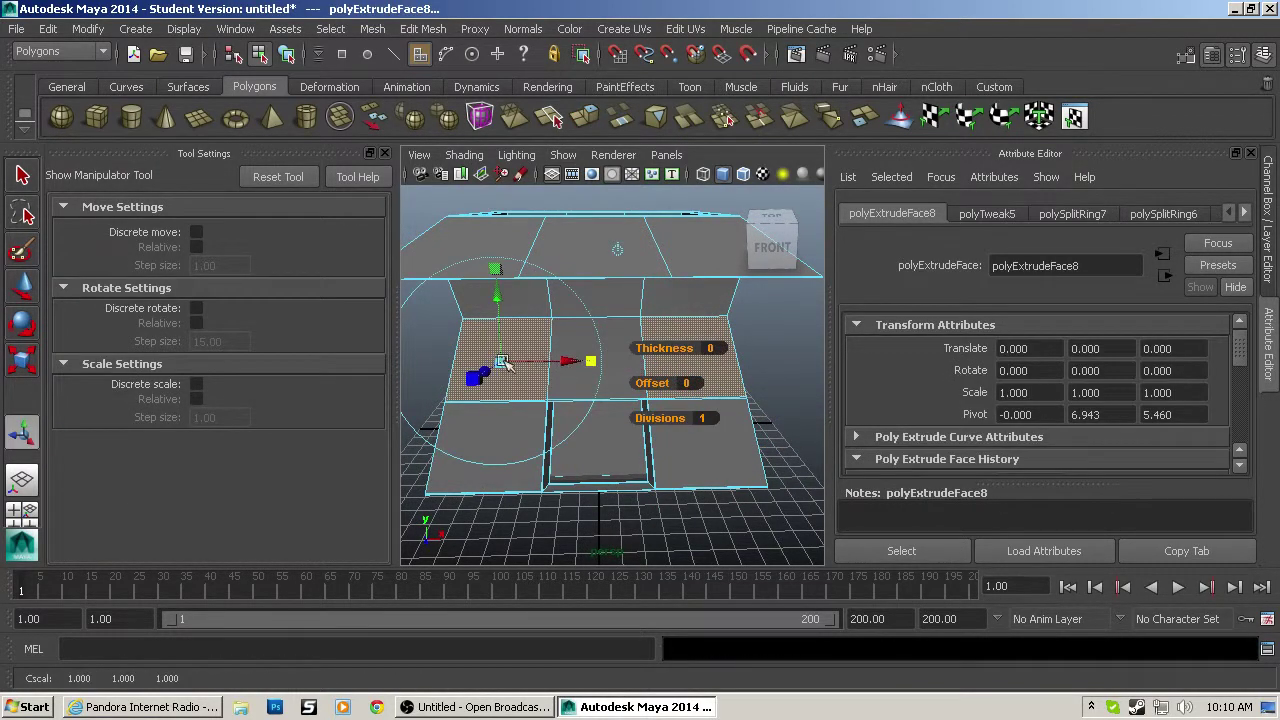
drag(502, 365, 495, 366)
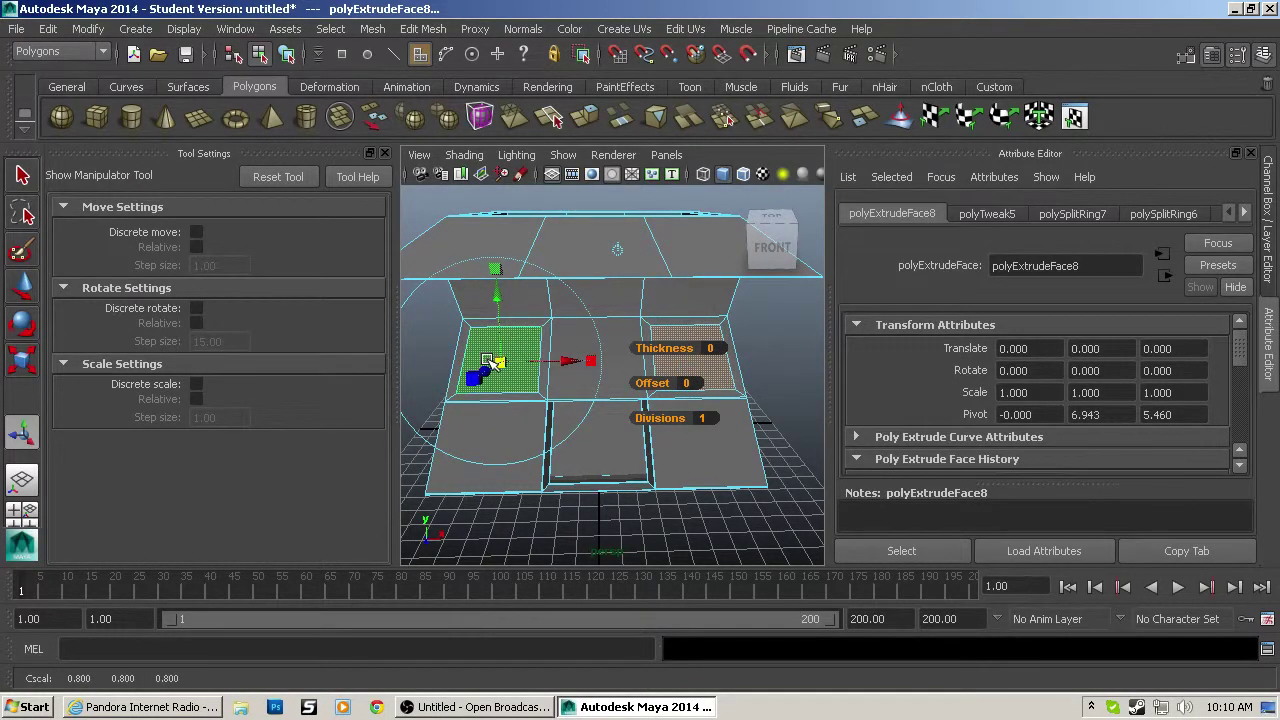
key(ctrl+e)
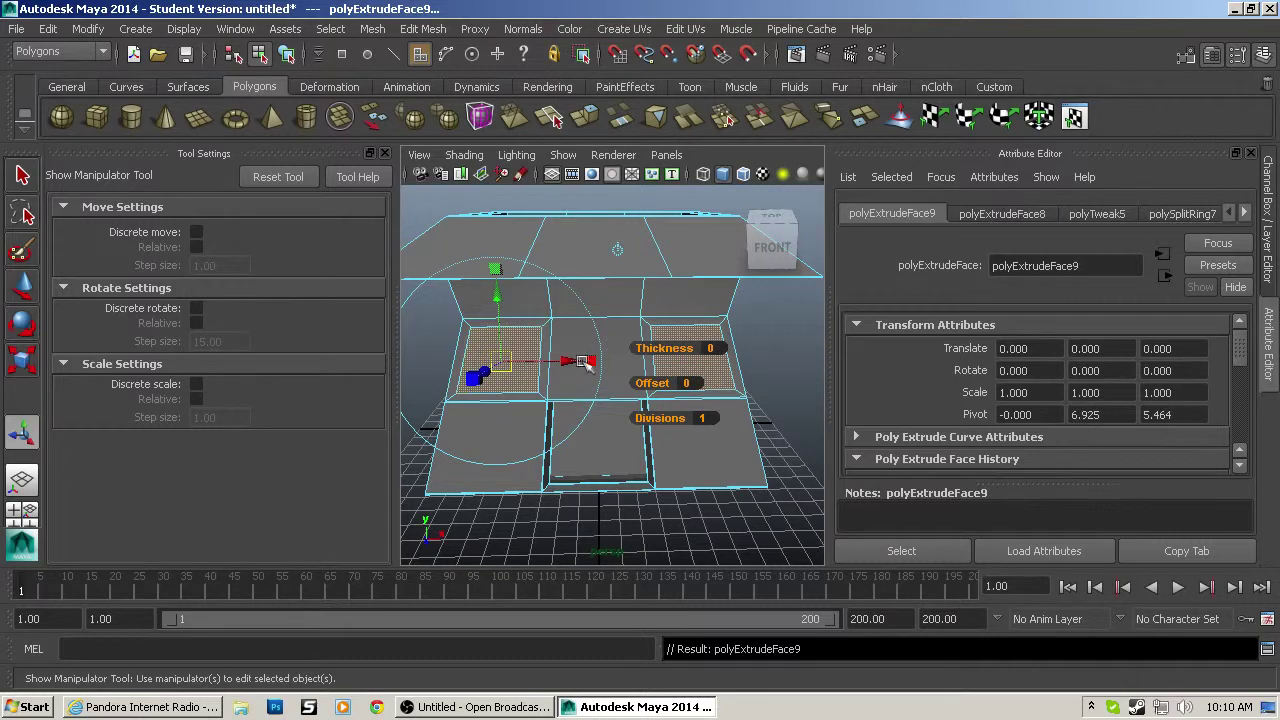
drag(502, 365, 491, 362)
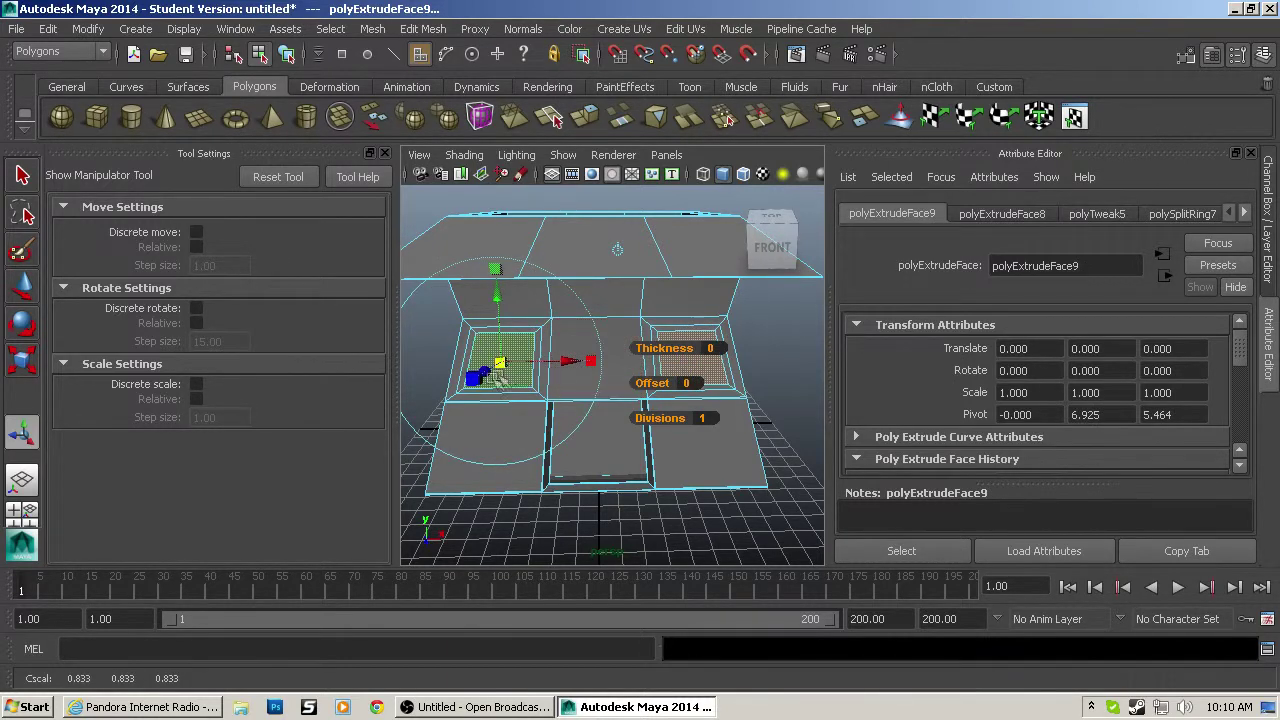
Step: Select the inner ring of frame faces around both window panels and extrude them slightly outward in successive extrusions
key(q)
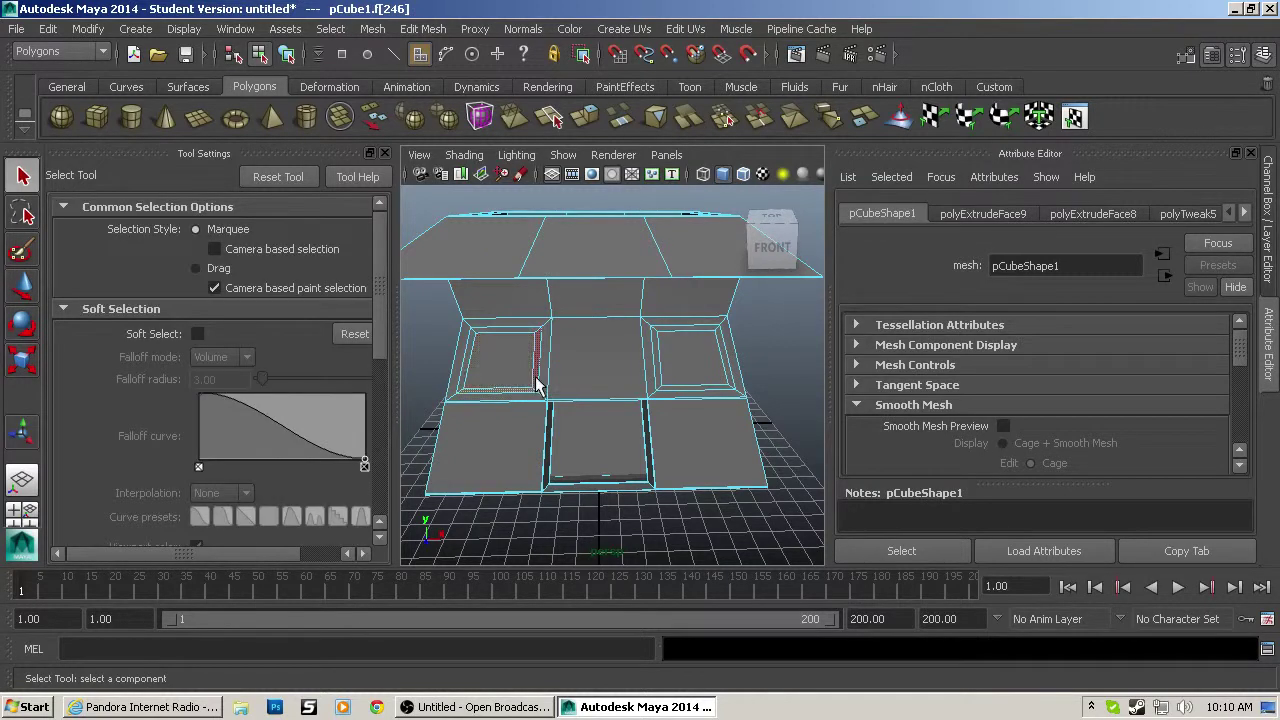
shift+click(688, 345)
shift+click(660, 350)
shift+click(667, 395)
shift+click(728, 372)
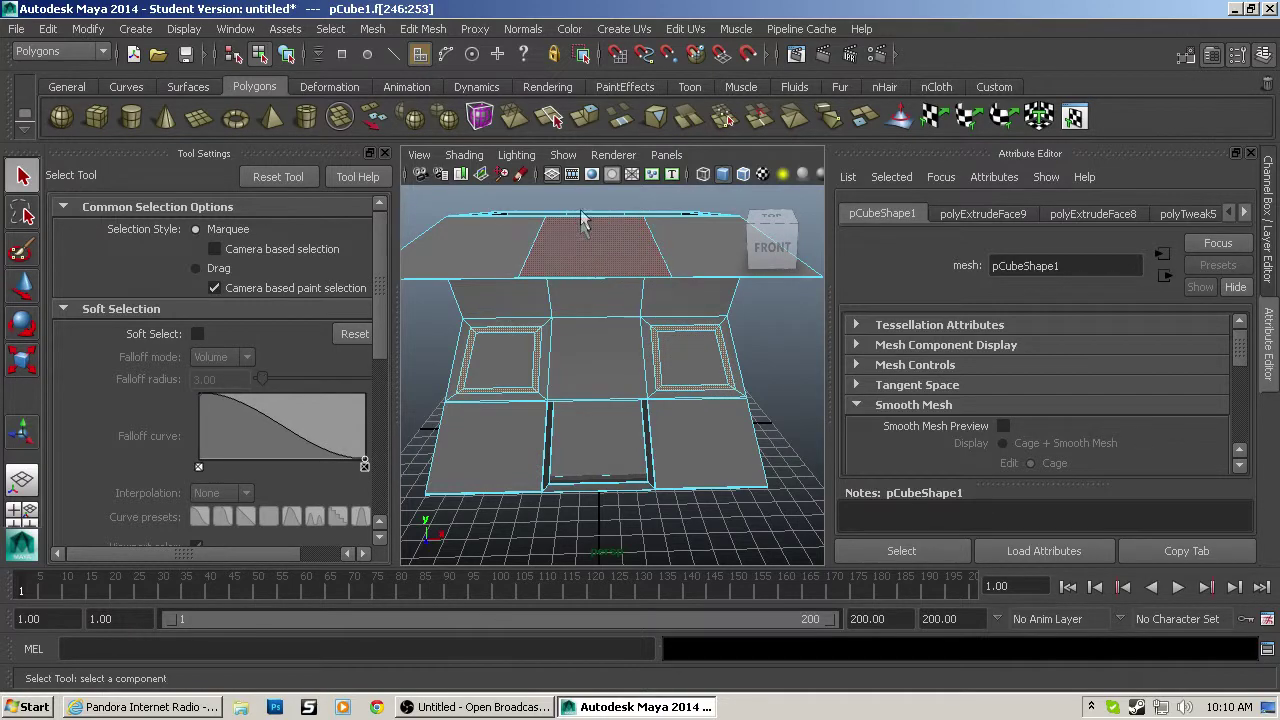
click(579, 127)
alt+drag(592, 397, 768, 407)
scroll(690, 432, up, 5)
alt+drag(690, 432, 713, 321)
alt+drag(738, 362, 637, 373)
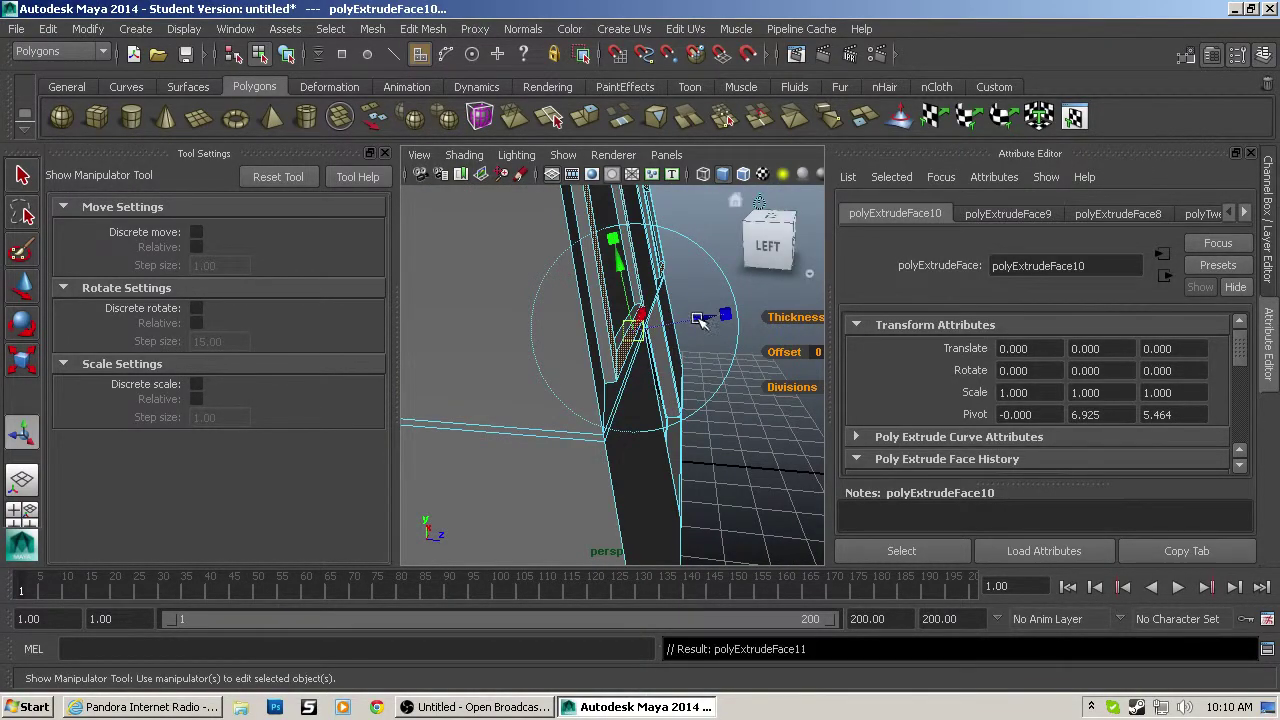
key(ctrl+e)
drag(702, 320, 700, 318)
key(ctrl+e)
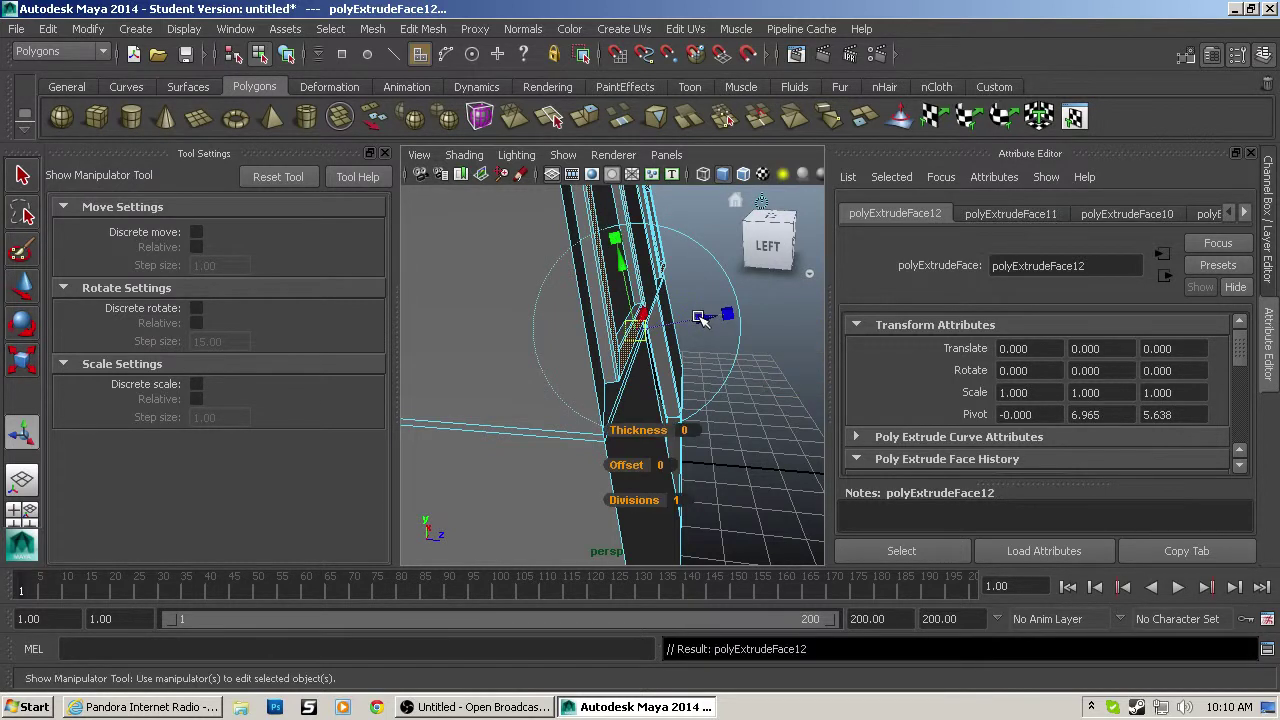
drag(700, 317, 704, 317)
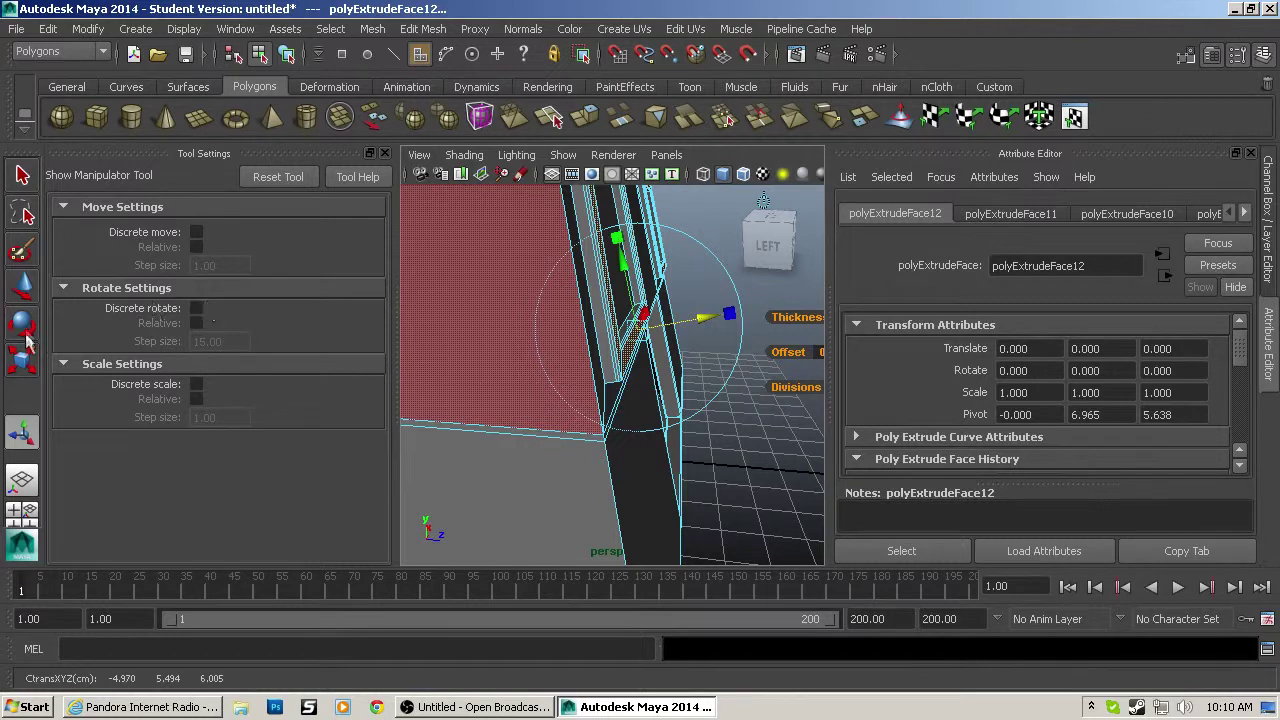
Step: Insert two edge loops around the outer side of the left window's raised frame with the Insert Edge Loop Tool
click(423, 28)
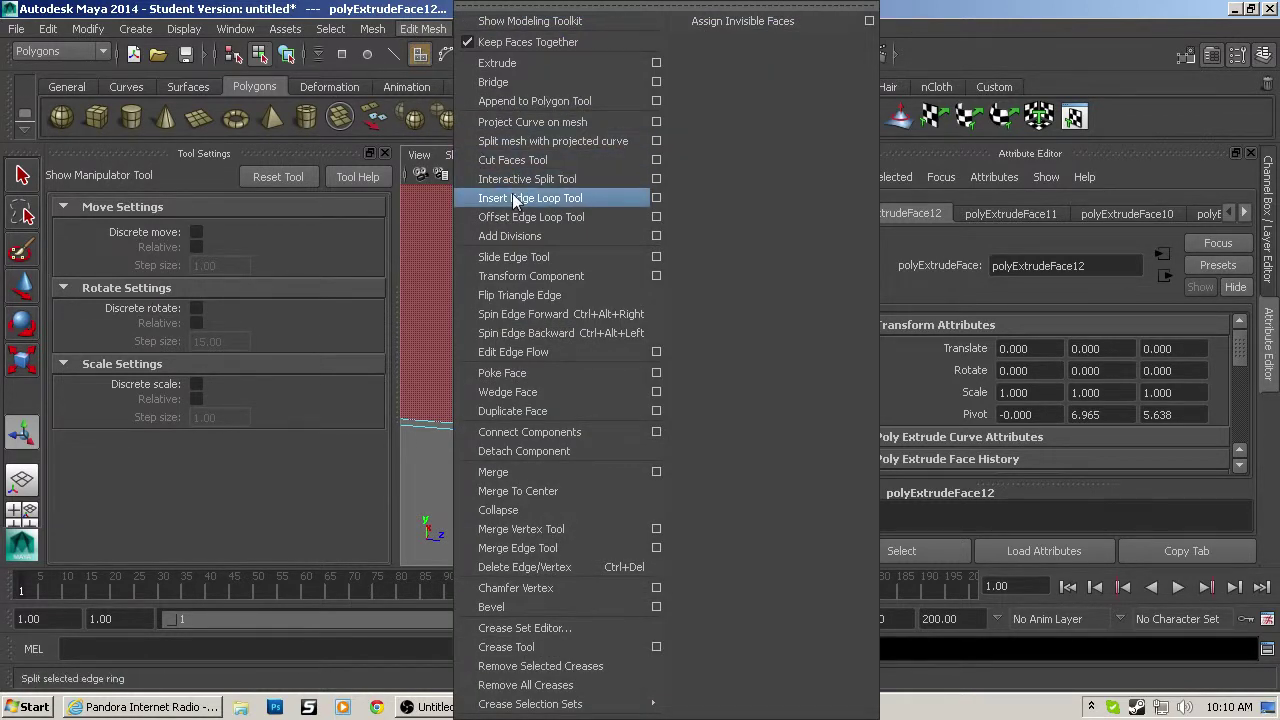
click(530, 198)
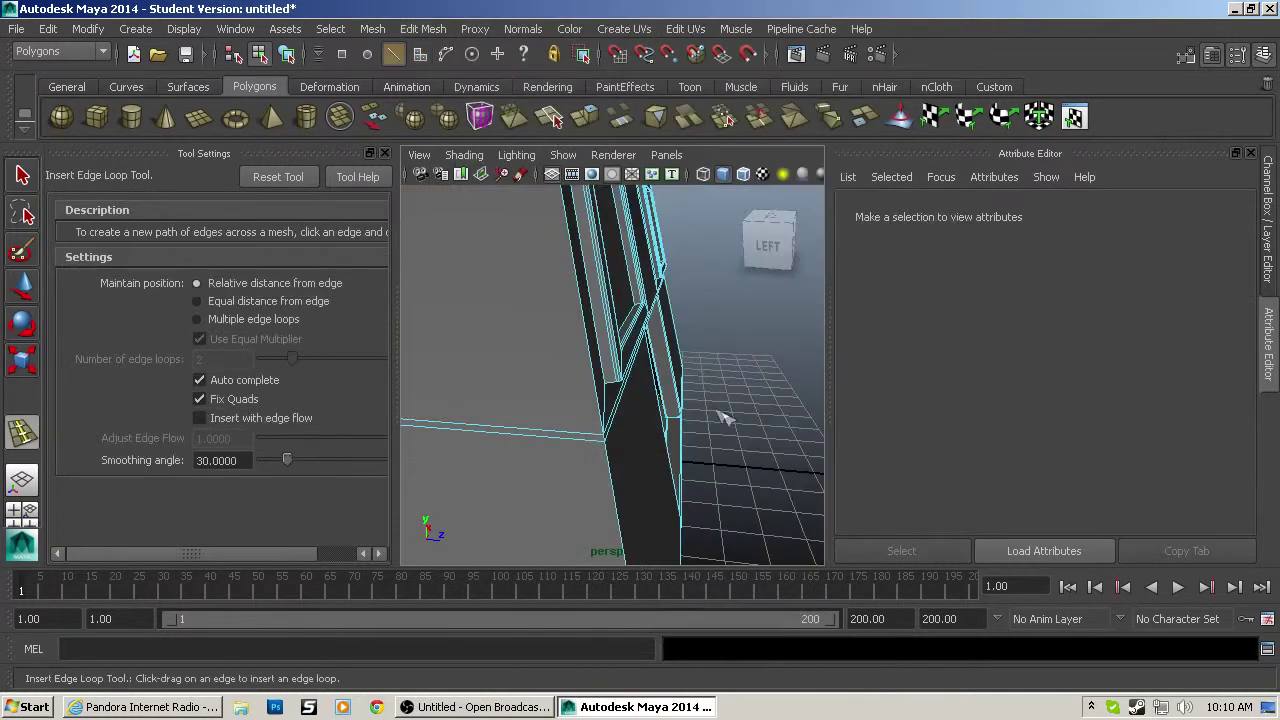
click(616, 387)
scroll(617, 390, up, 6)
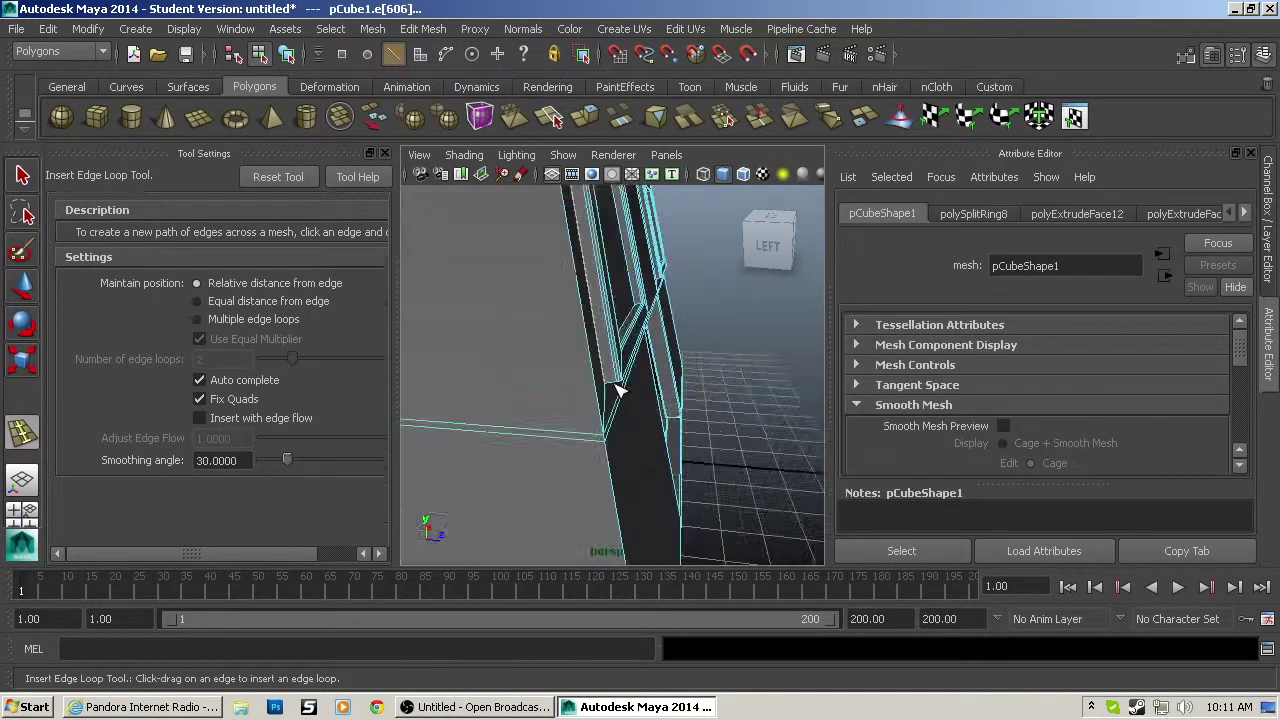
key(ctrl+z)
key(ctrl+z)
key(ctrl+z)
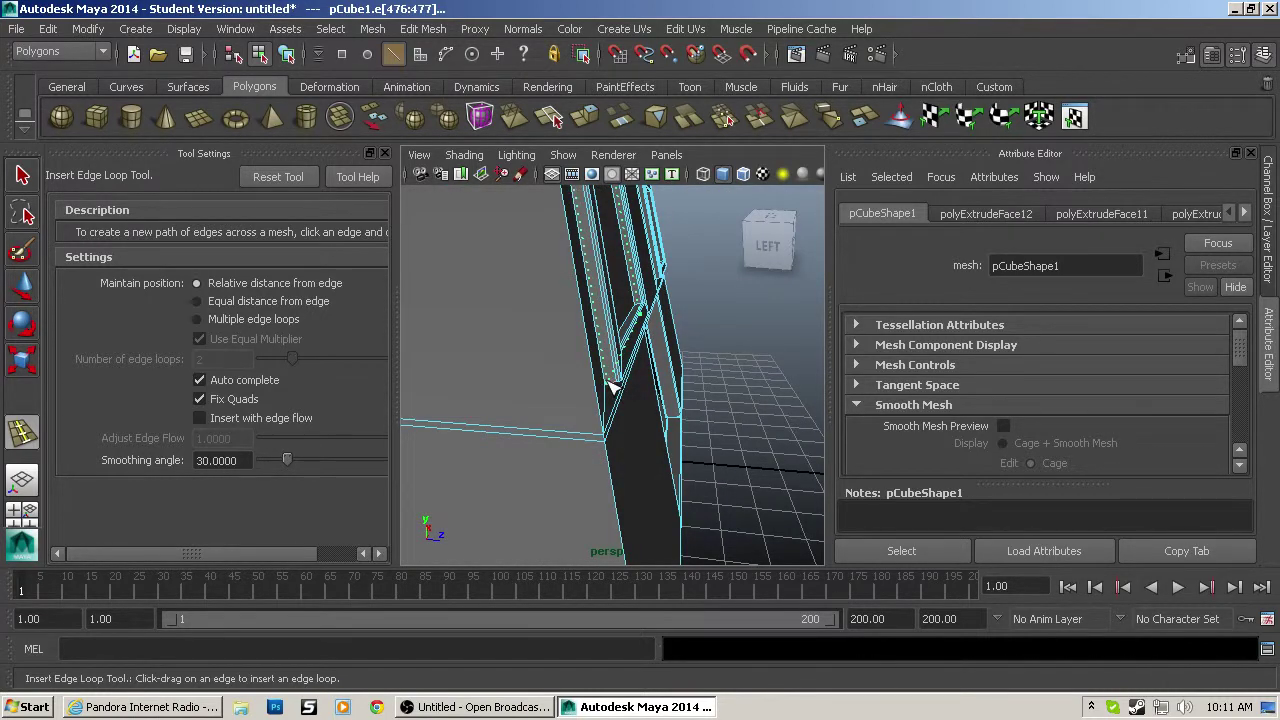
click(608, 383)
click(609, 382)
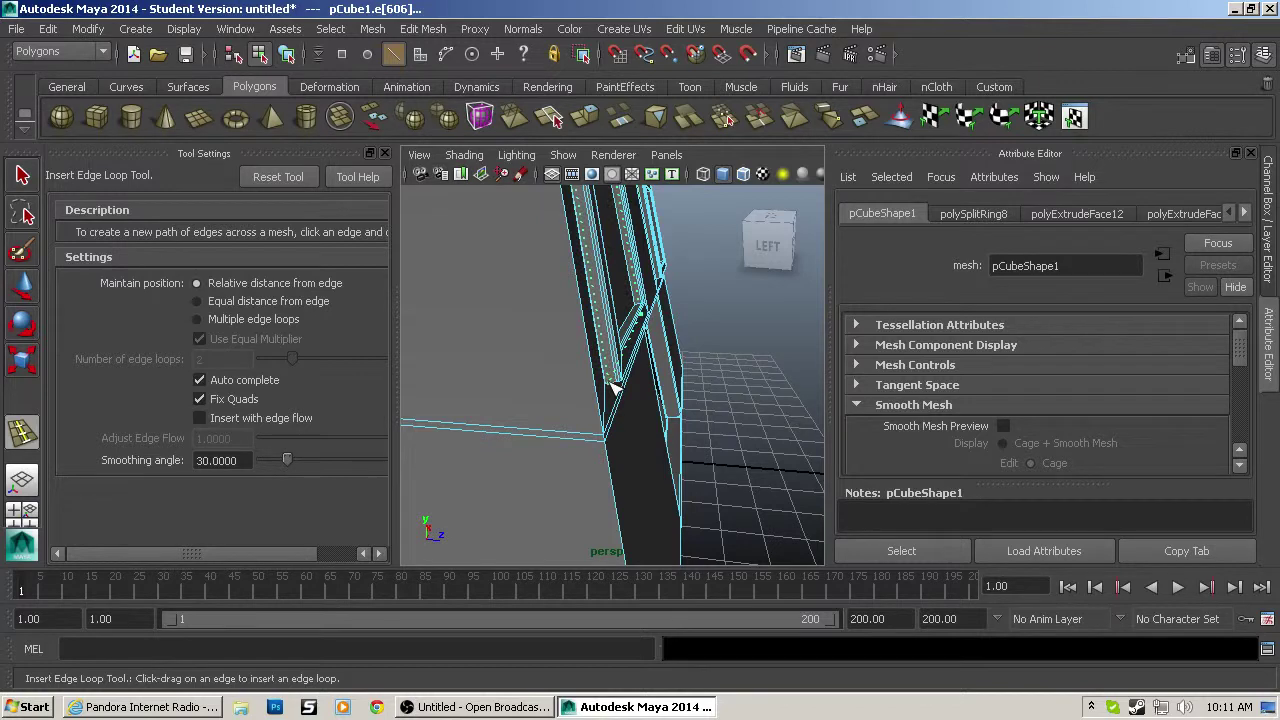
click(609, 382)
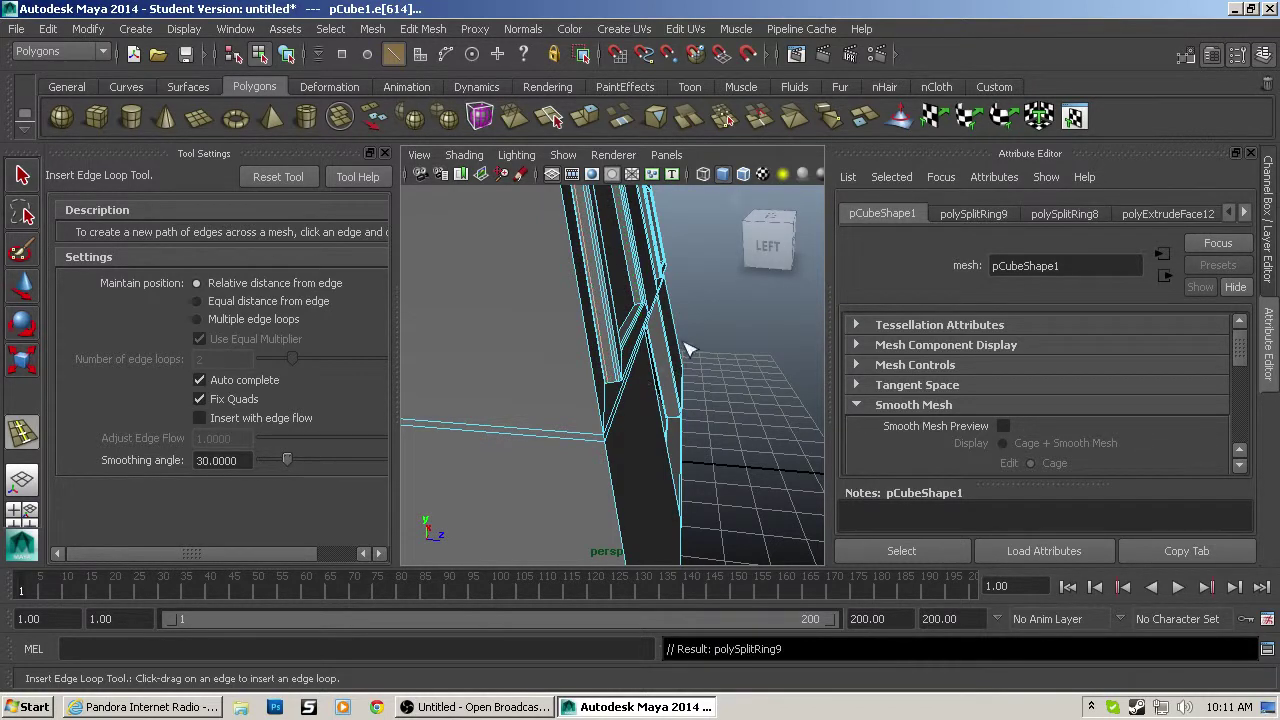
Step: Insert two more edge loops around the inner side of the left window's frame
alt+drag(686, 346, 582, 360)
alt+middle_drag(594, 352, 634, 380)
scroll(658, 371, up, 5)
alt+drag(634, 380, 680, 374)
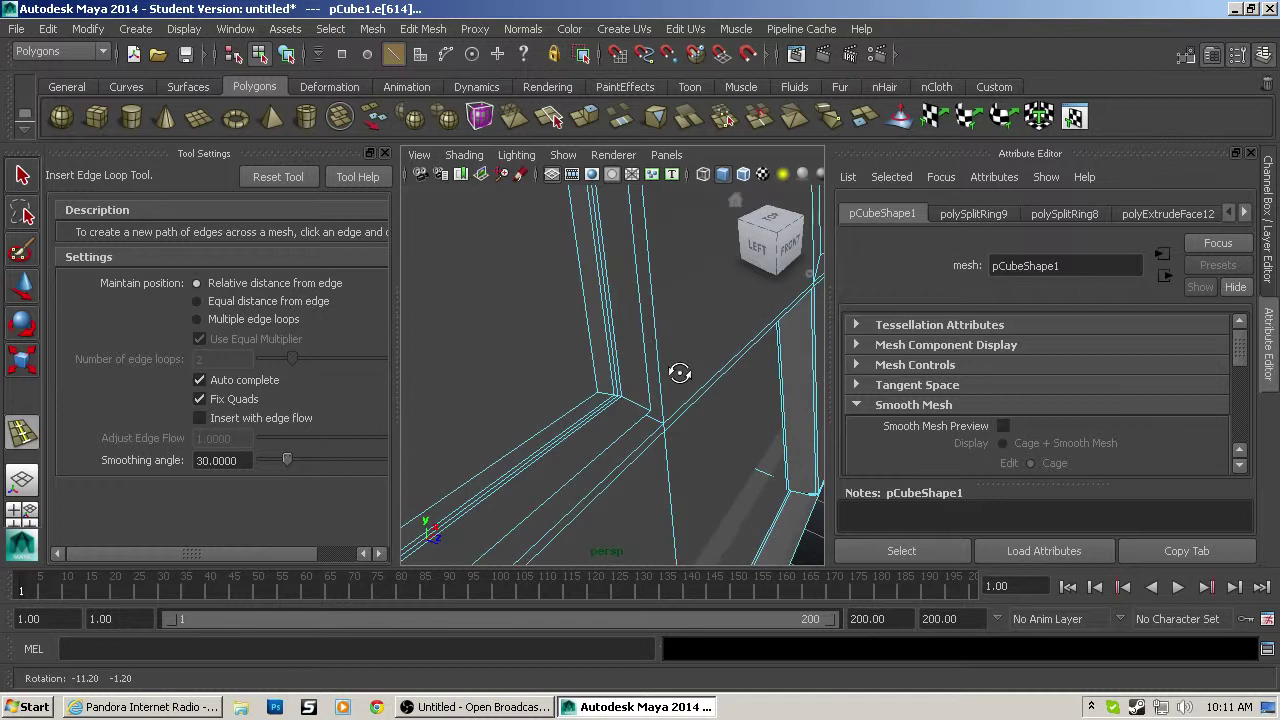
click(604, 398)
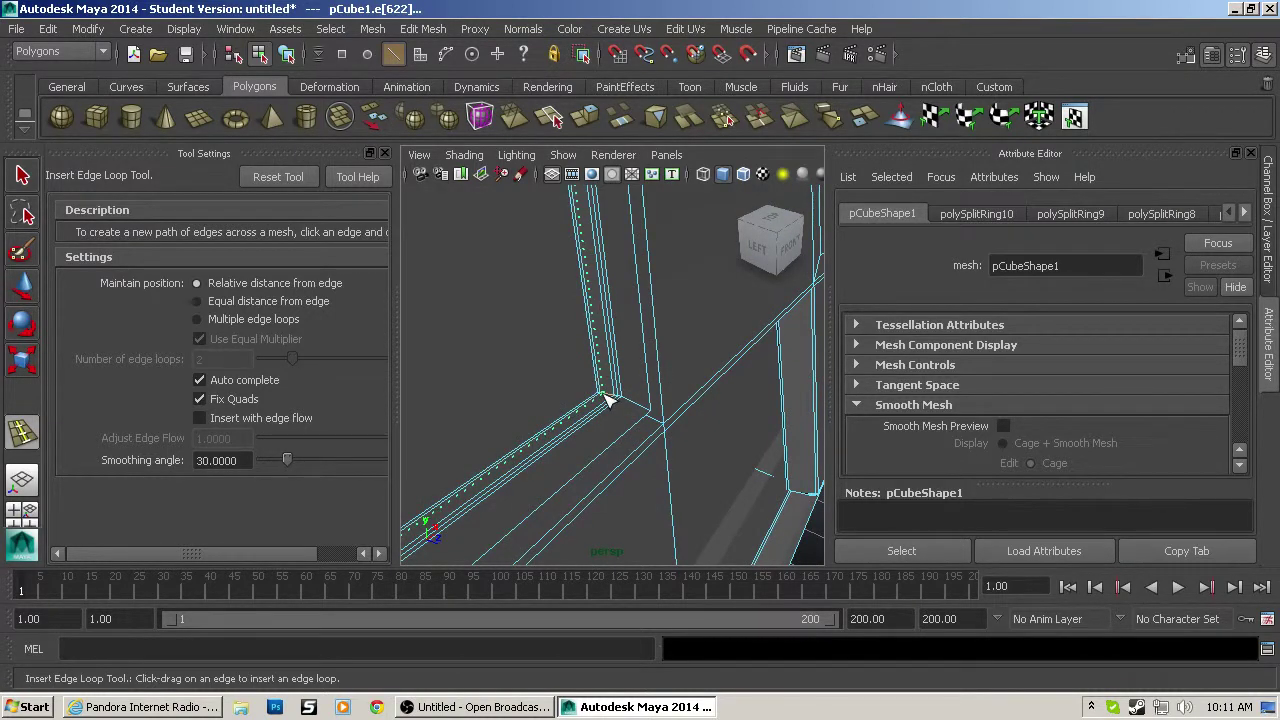
click(606, 398)
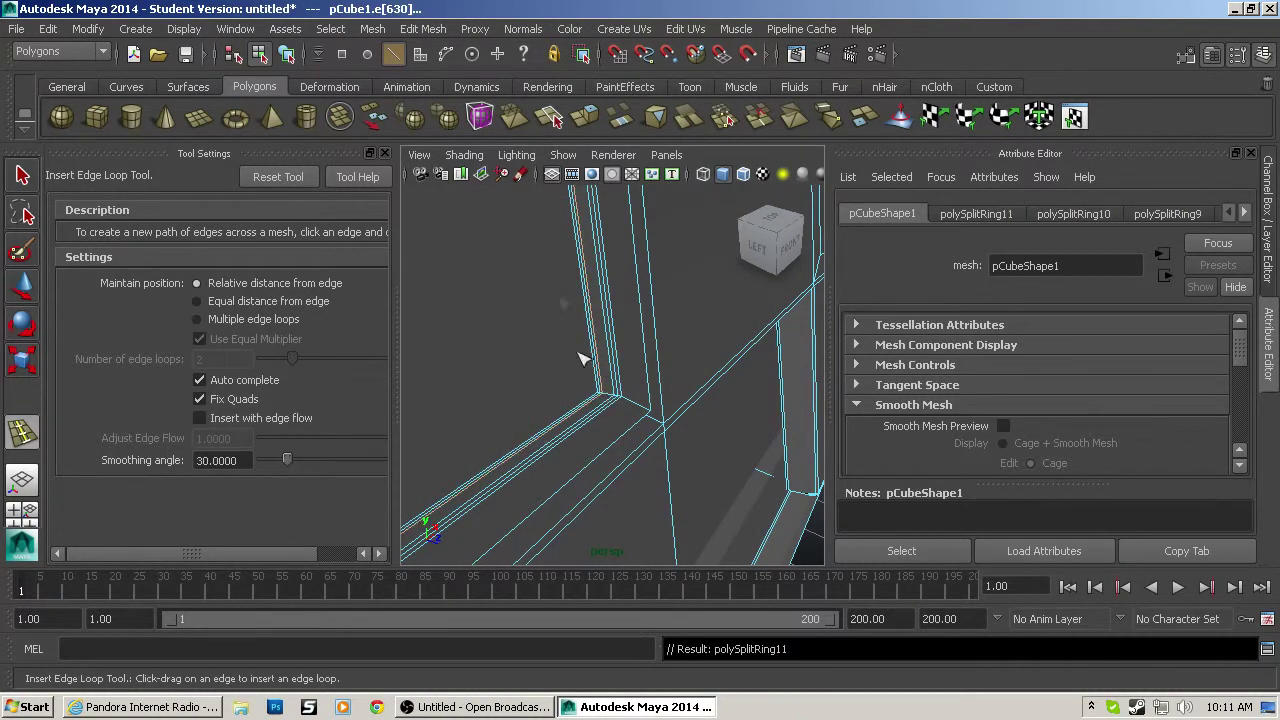
Step: Insert an edge loop around the outer side of the right window's raised frame and zoom in on its lower corner
alt+drag(730, 360, 482, 418)
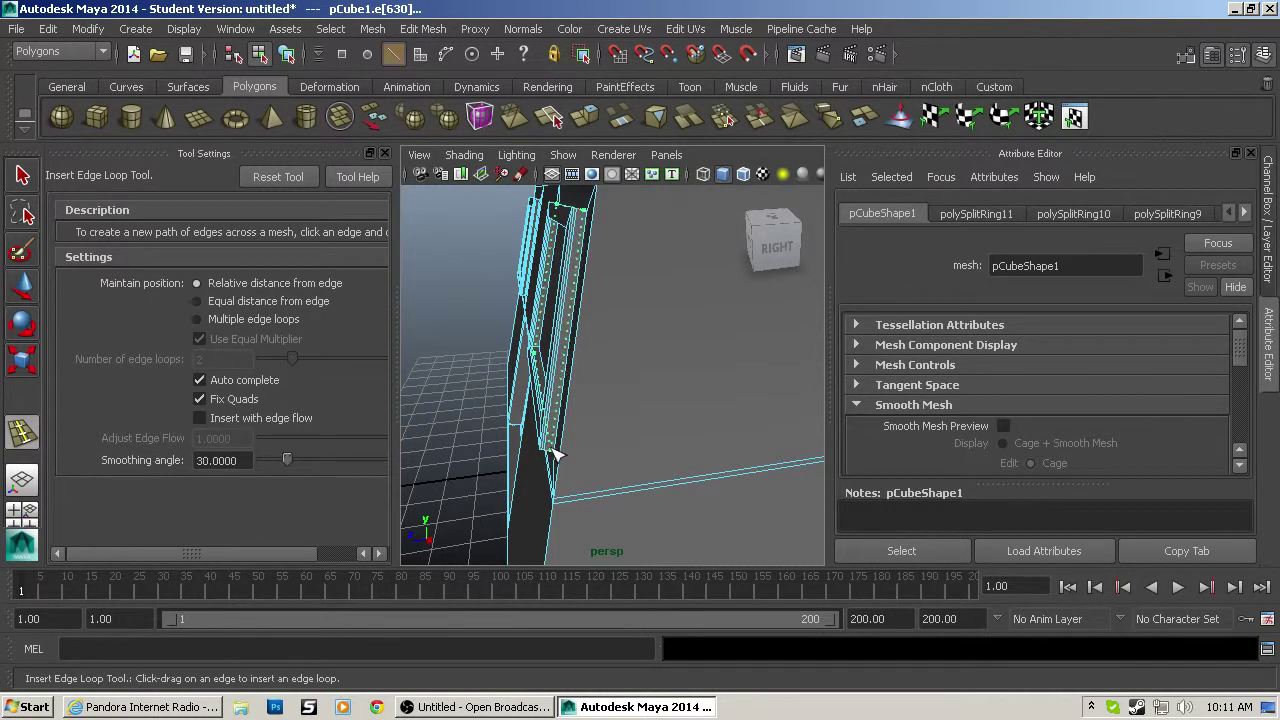
click(556, 455)
alt+right_drag(556, 455, 584, 430)
scroll(566, 392, up, 5)
alt+middle_drag(584, 432, 636, 126)
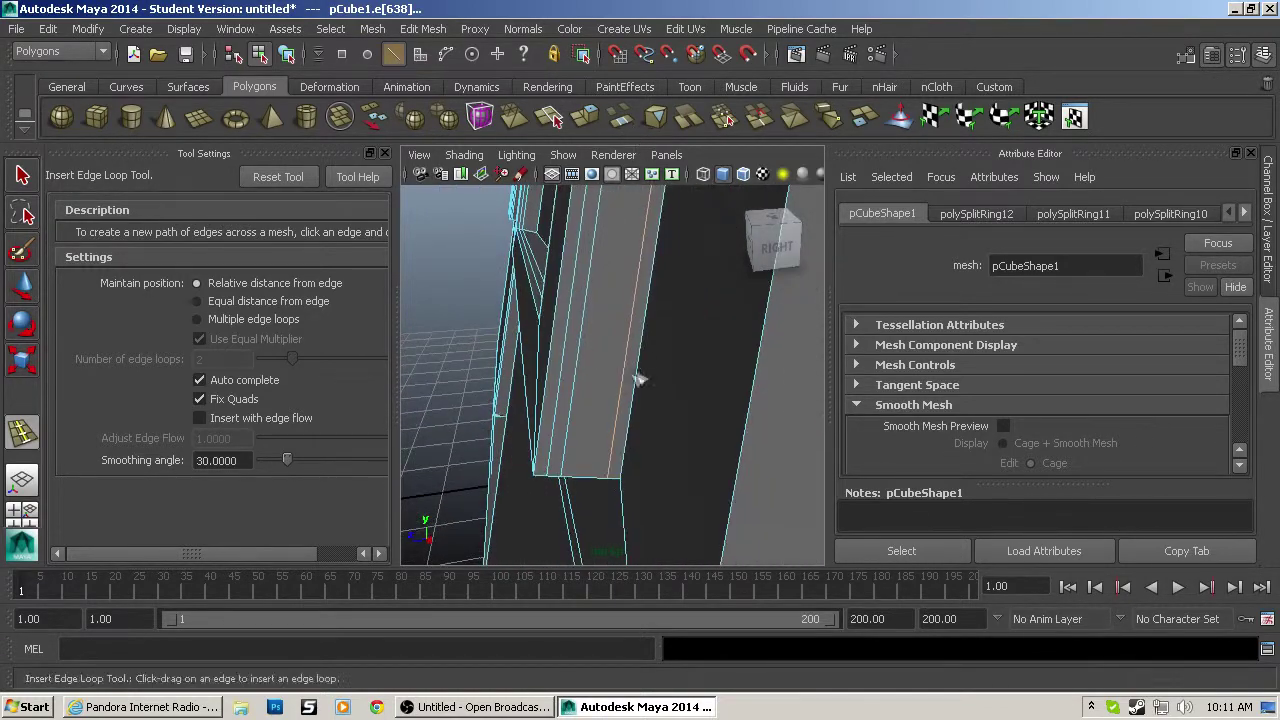
Step: Insert three more edge loops around the outer and inner sides of the right window's raised frame
click(616, 479)
alt+drag(611, 479, 618, 434)
alt+middle_drag(494, 280, 517, 339)
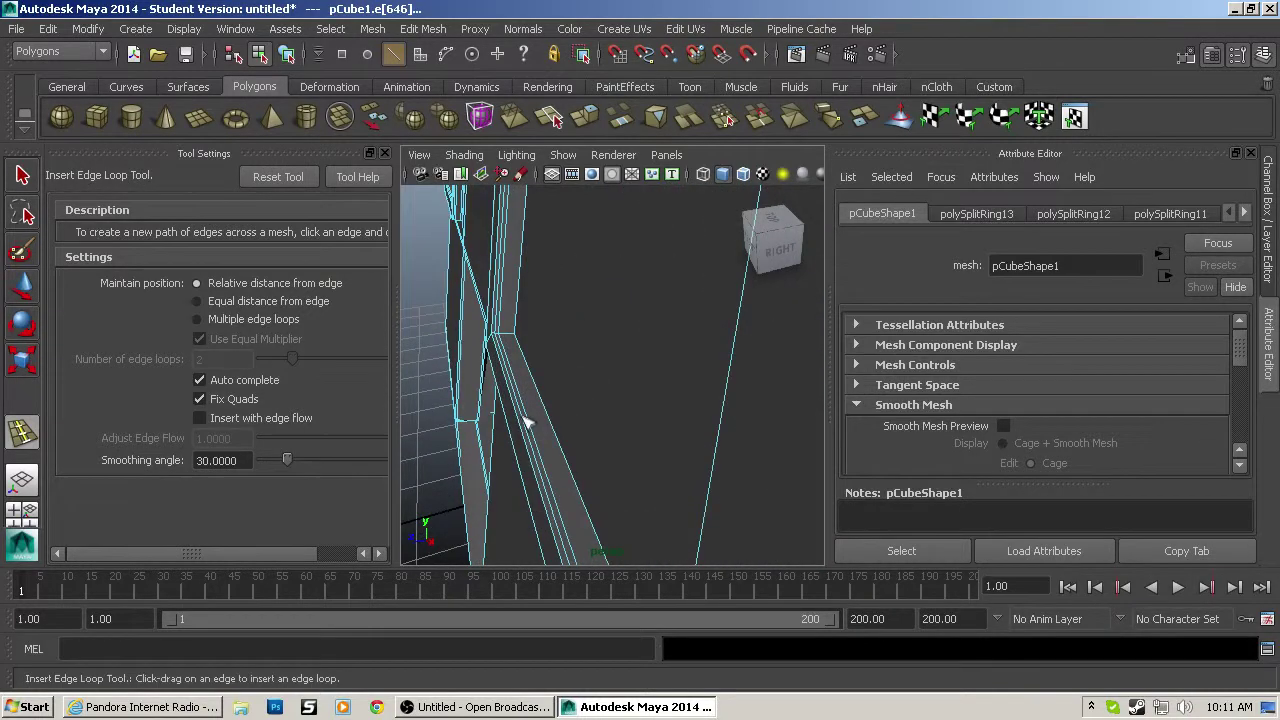
click(517, 340)
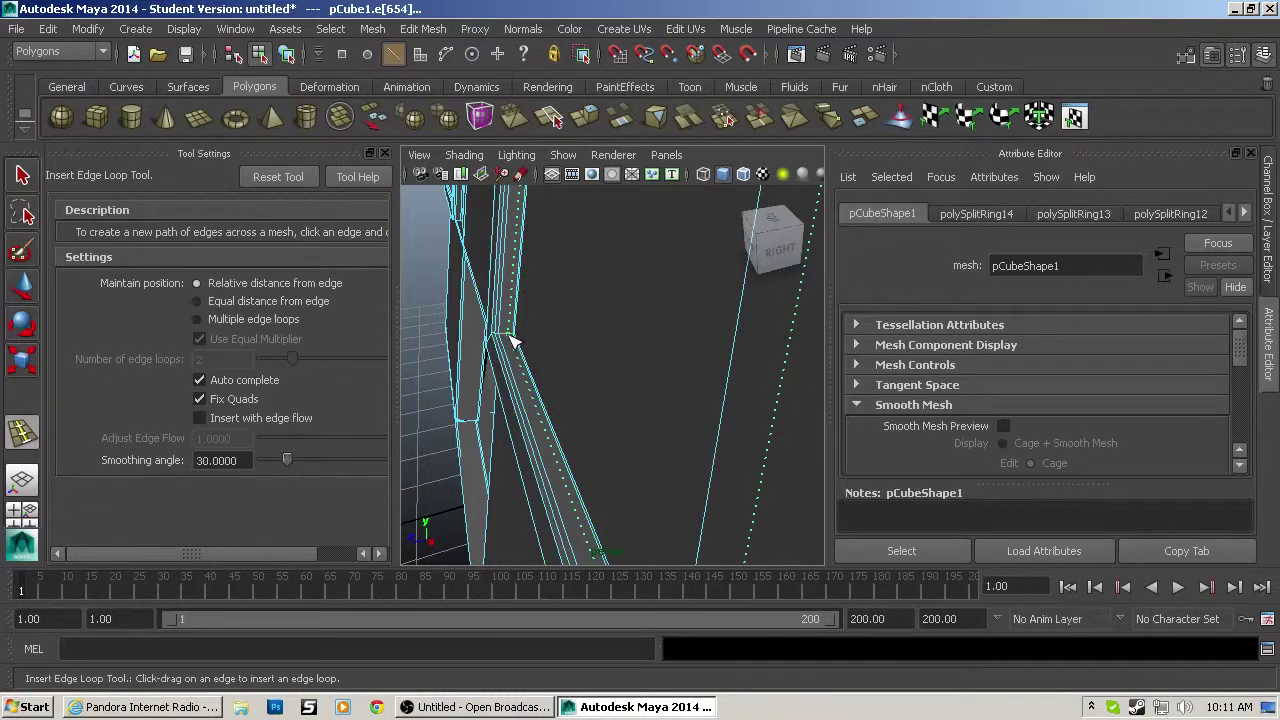
click(517, 341)
Step: Preview the building smoothed, check the windows and walls, and return to the unsmoothed display
alt+drag(535, 461, 615, 399)
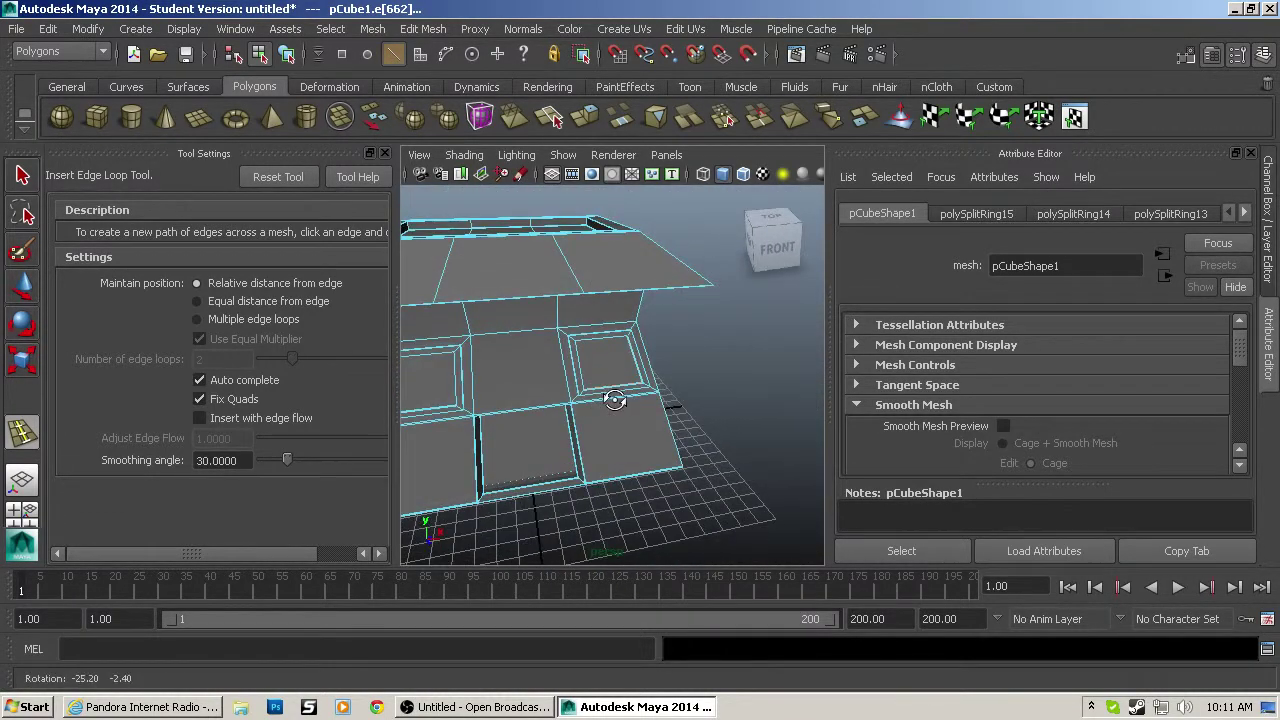
key(3)
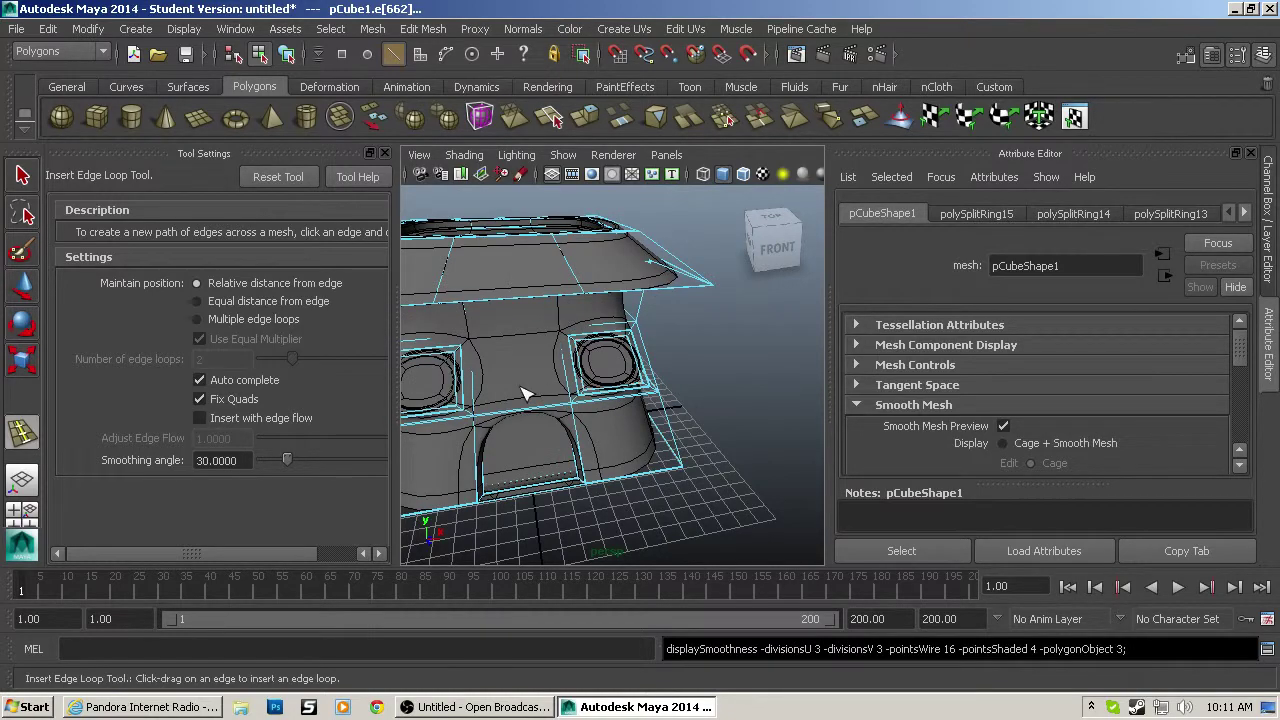
key(q)
alt+drag(529, 458, 718, 399)
key(1)
Step: Select the edge loops running up the building's corners through the roof and bevel them with 3 segments and an offset of 0.041
scroll(597, 402, up, 4)
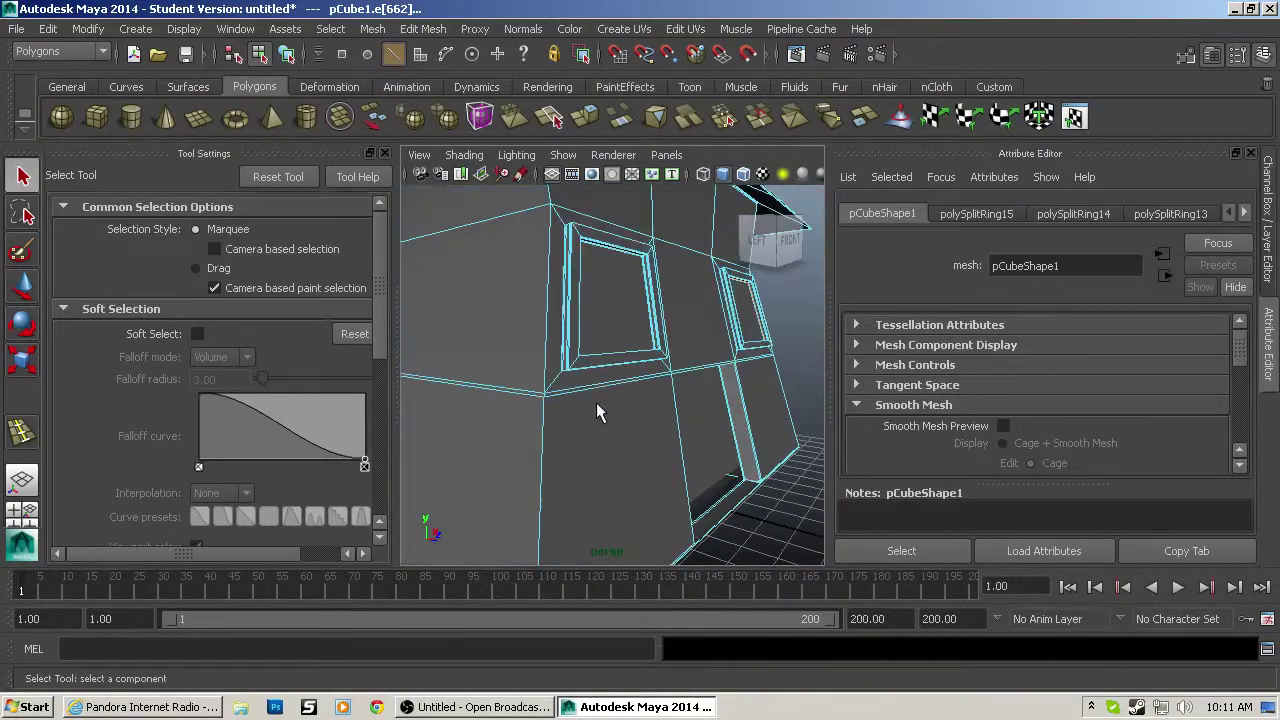
alt+middle_drag(545, 418, 591, 307)
click(623, 457)
alt+middle_drag(623, 457, 783, 640)
scroll(619, 445, down, 4)
alt+drag(618, 447, 600, 397)
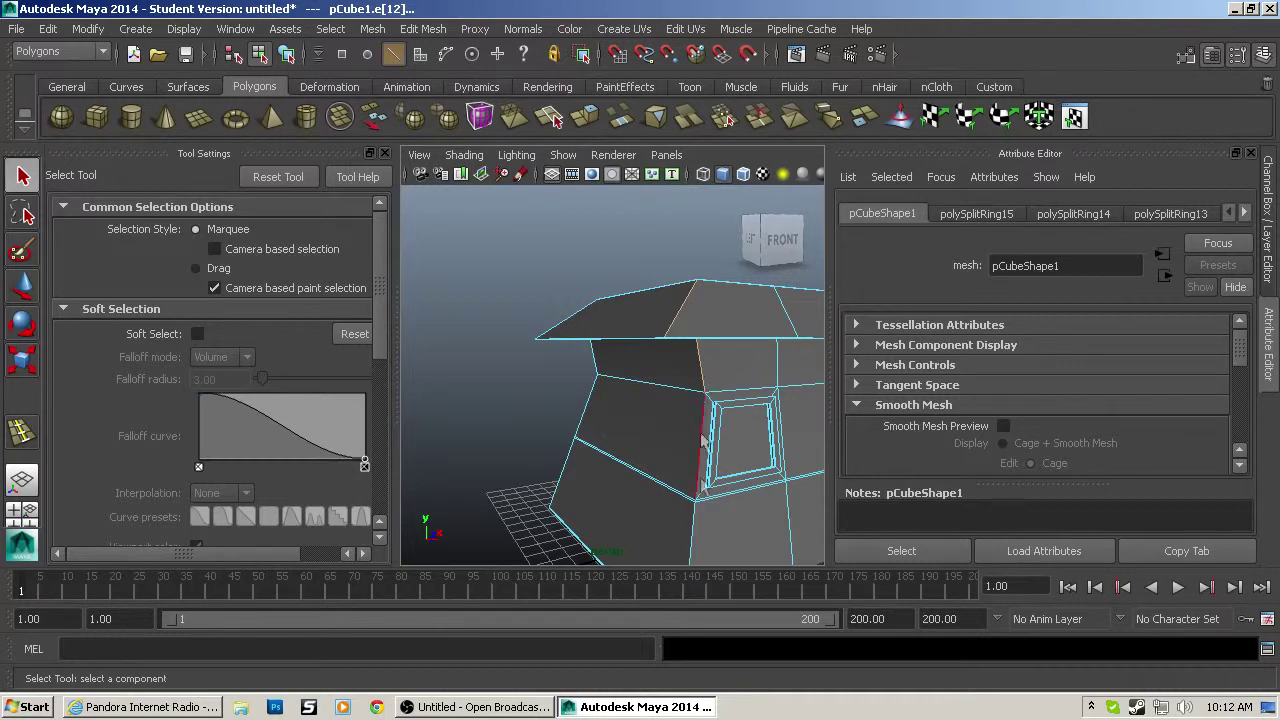
click(696, 538)
alt+drag(688, 392, 565, 444)
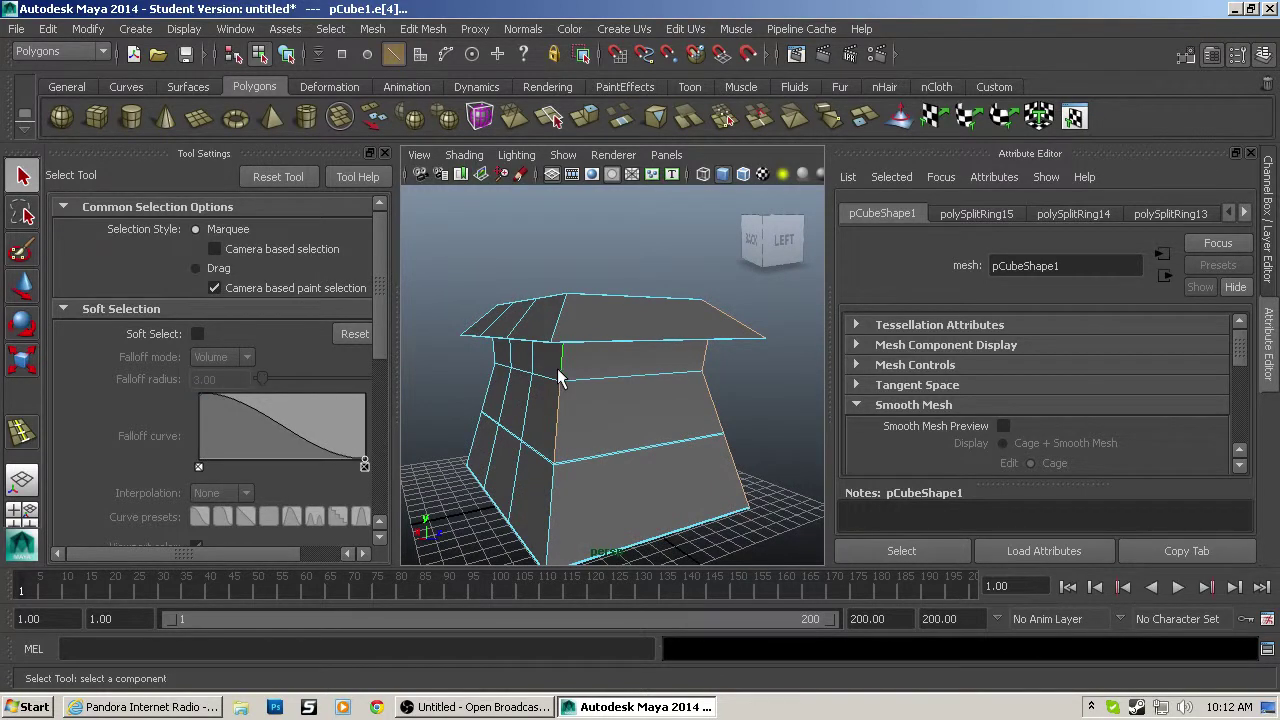
alt+drag(547, 514, 669, 508)
alt+middle_drag(545, 515, 685, 535)
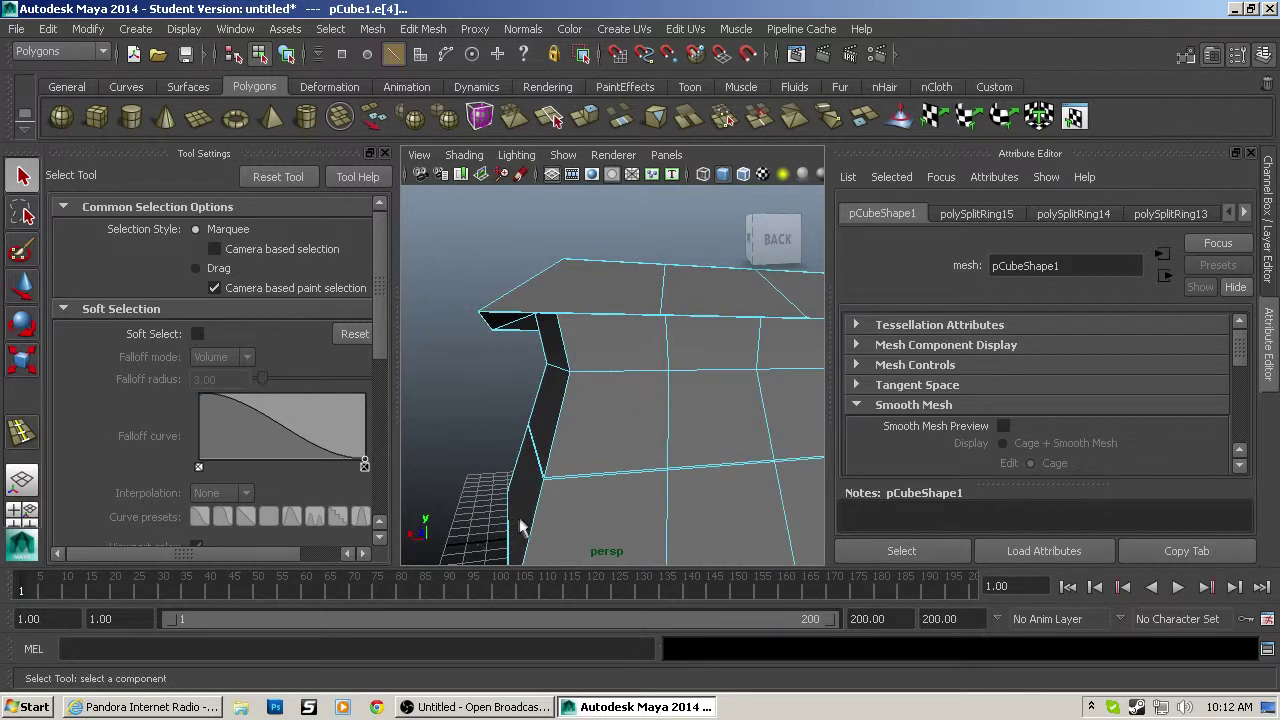
alt+drag(547, 367, 832, 378)
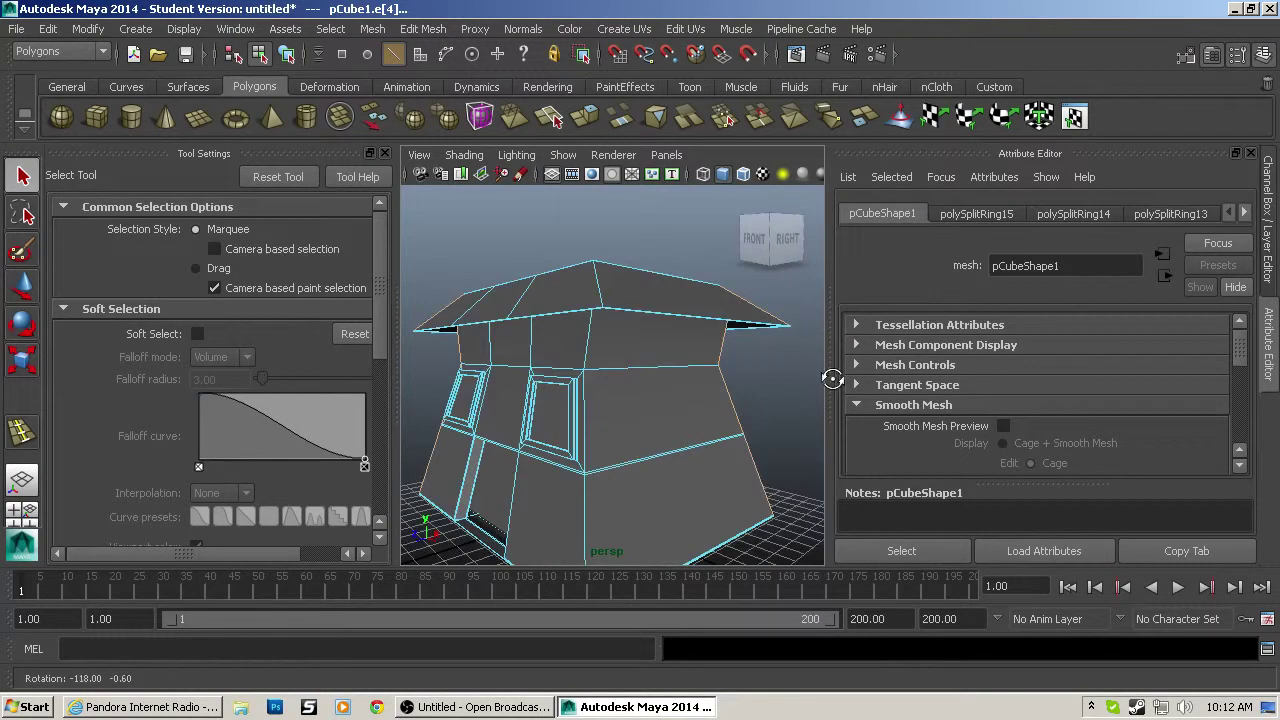
alt+drag(594, 363, 620, 396)
shift+click(587, 374)
scroll(620, 396, down, 4)
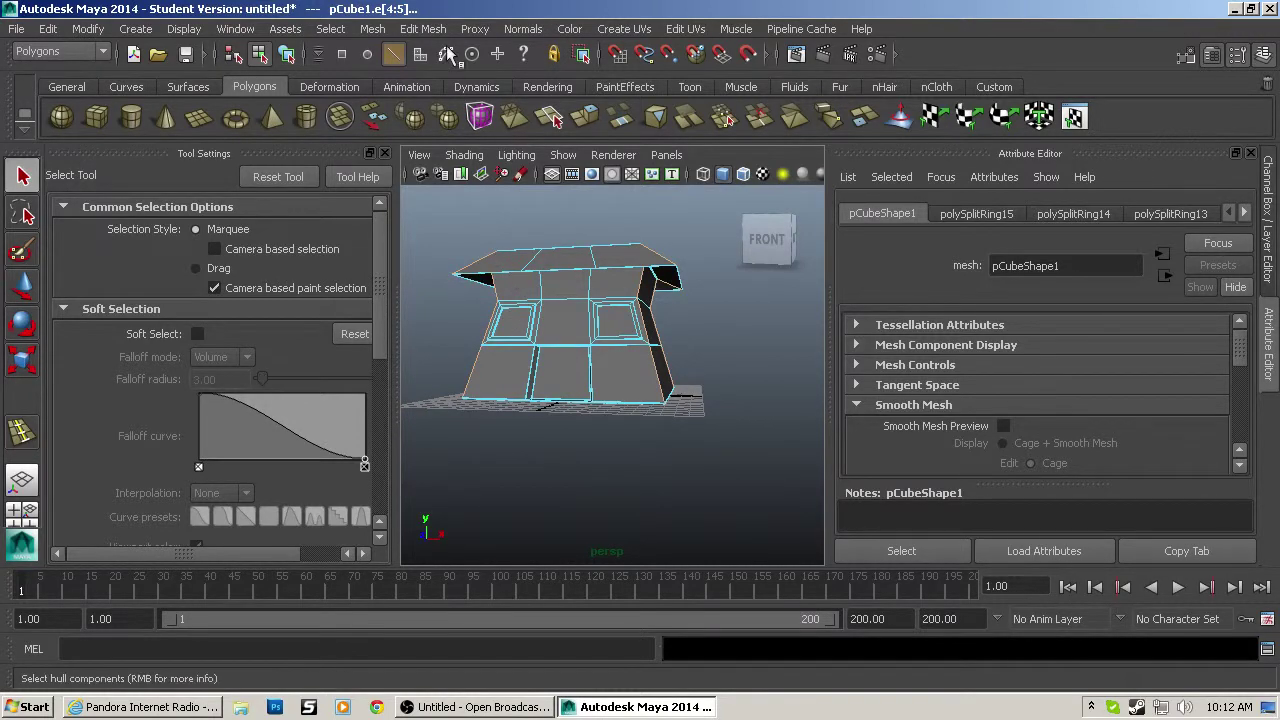
click(415, 30)
mouse_move(393, 30)
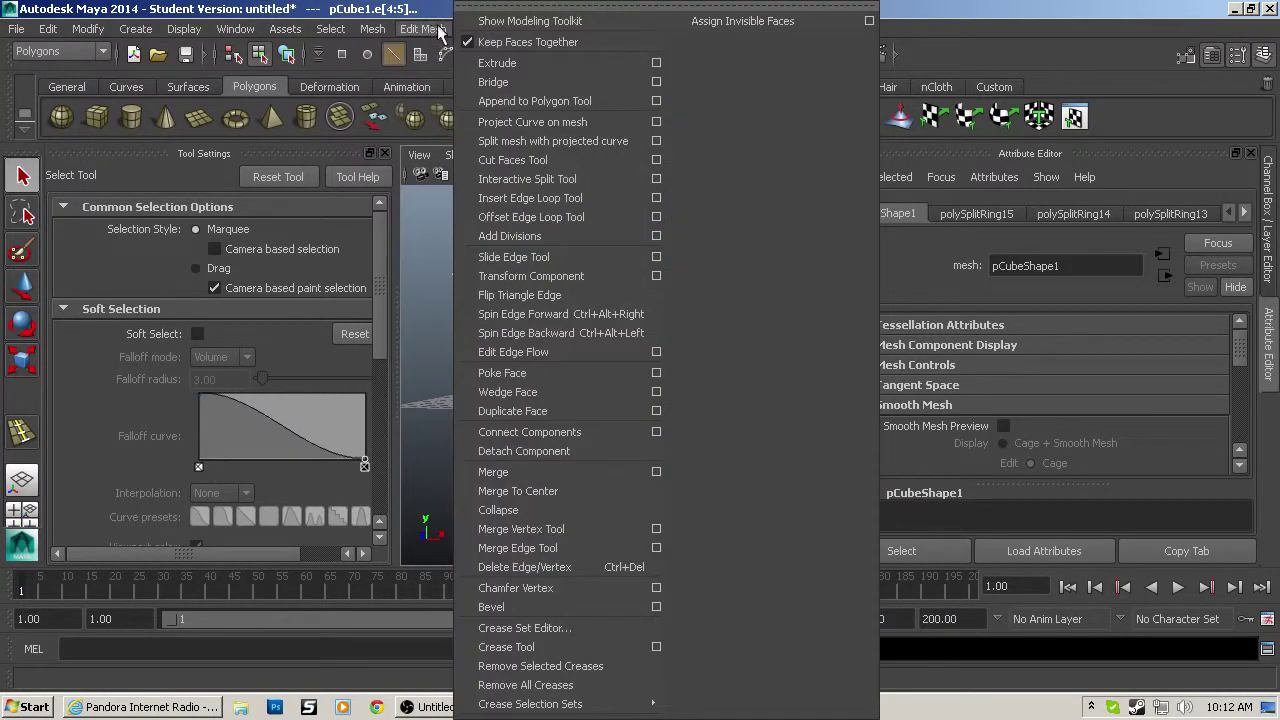
click(556, 606)
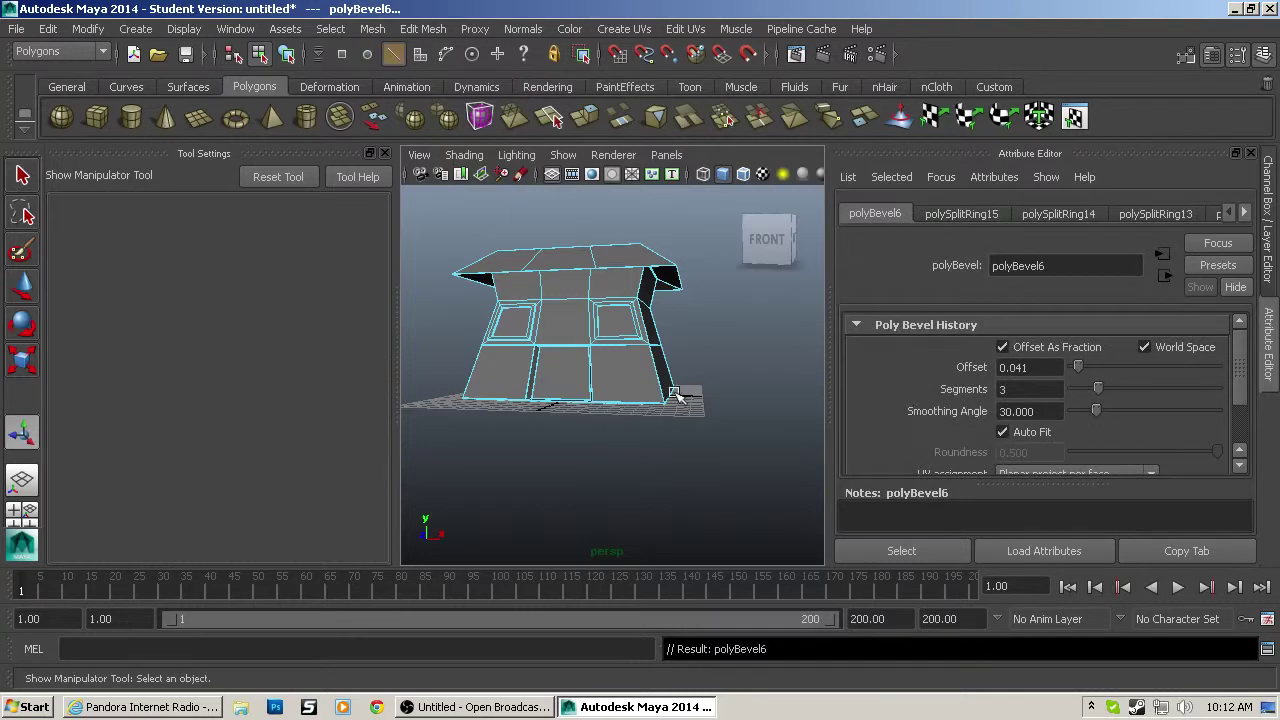
Step: Show the beveled building in smooth preview, deselect it and examine its corners, round windows and arched doorway
alt+drag(672, 396, 535, 407)
scroll(535, 407, up, 6)
key(3)
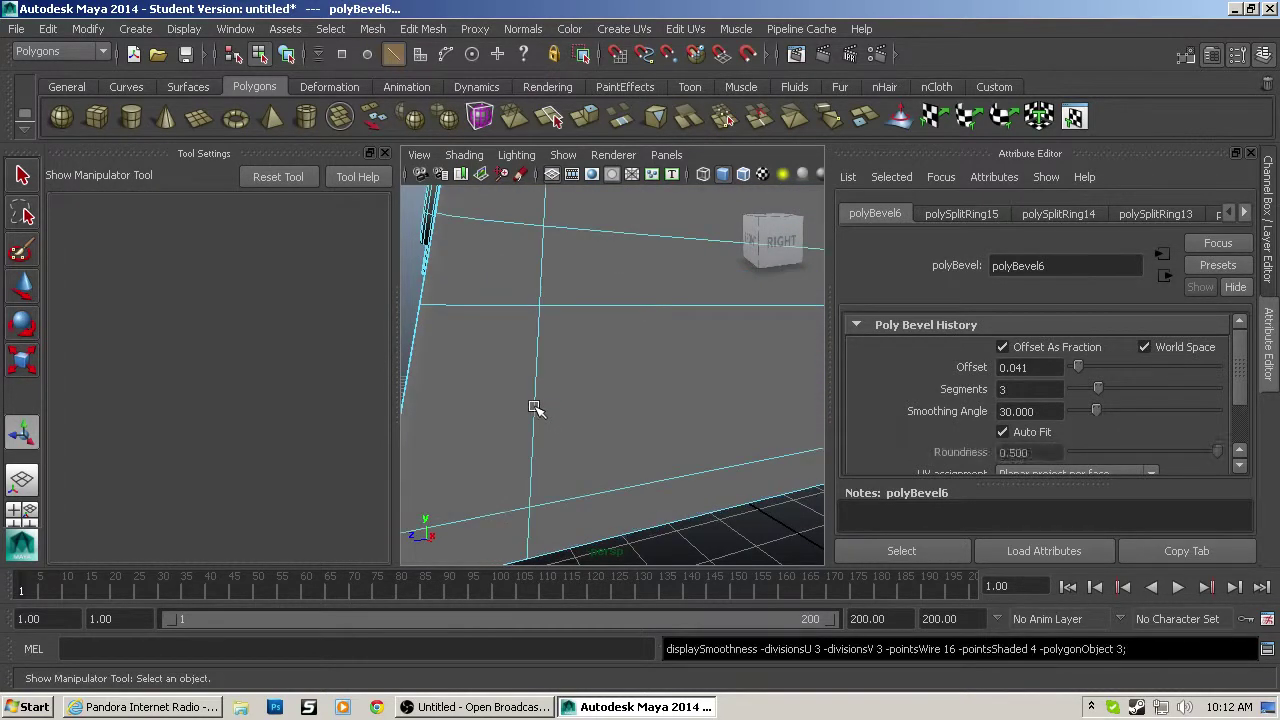
alt+drag(466, 407, 678, 397)
scroll(613, 415, down, 6)
key(q)
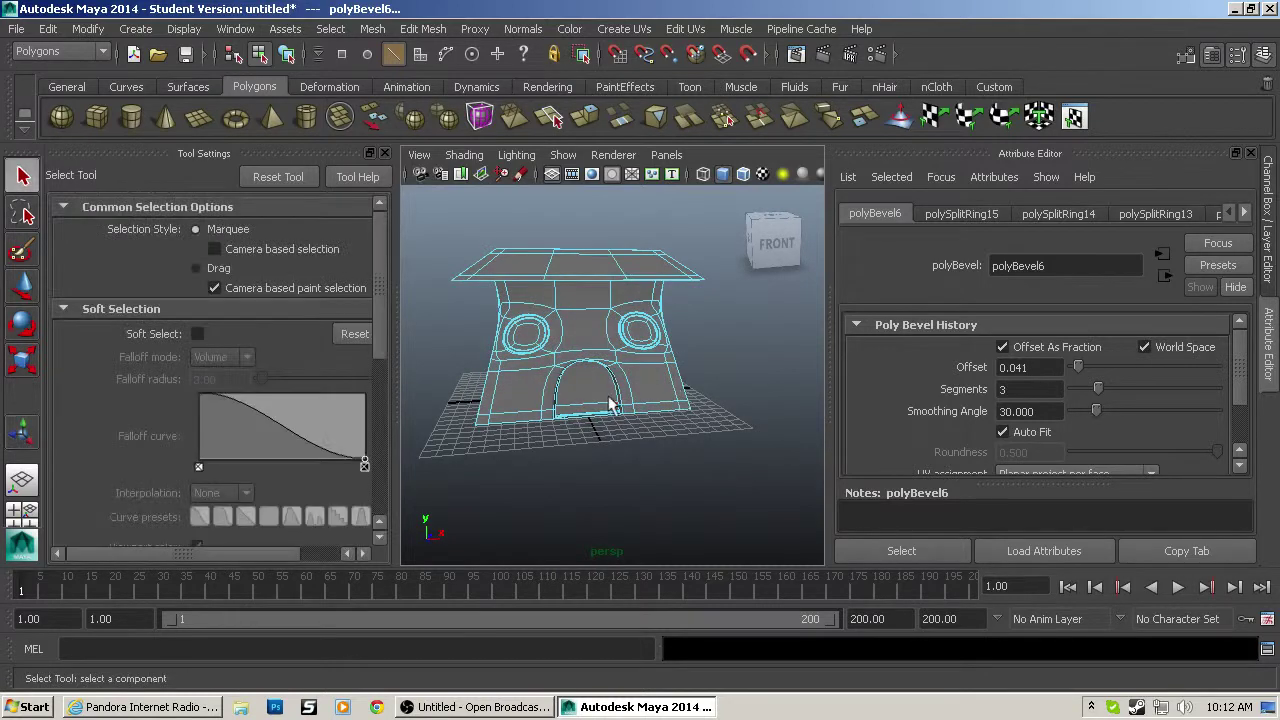
scroll(615, 405, up, 4)
click(735, 249)
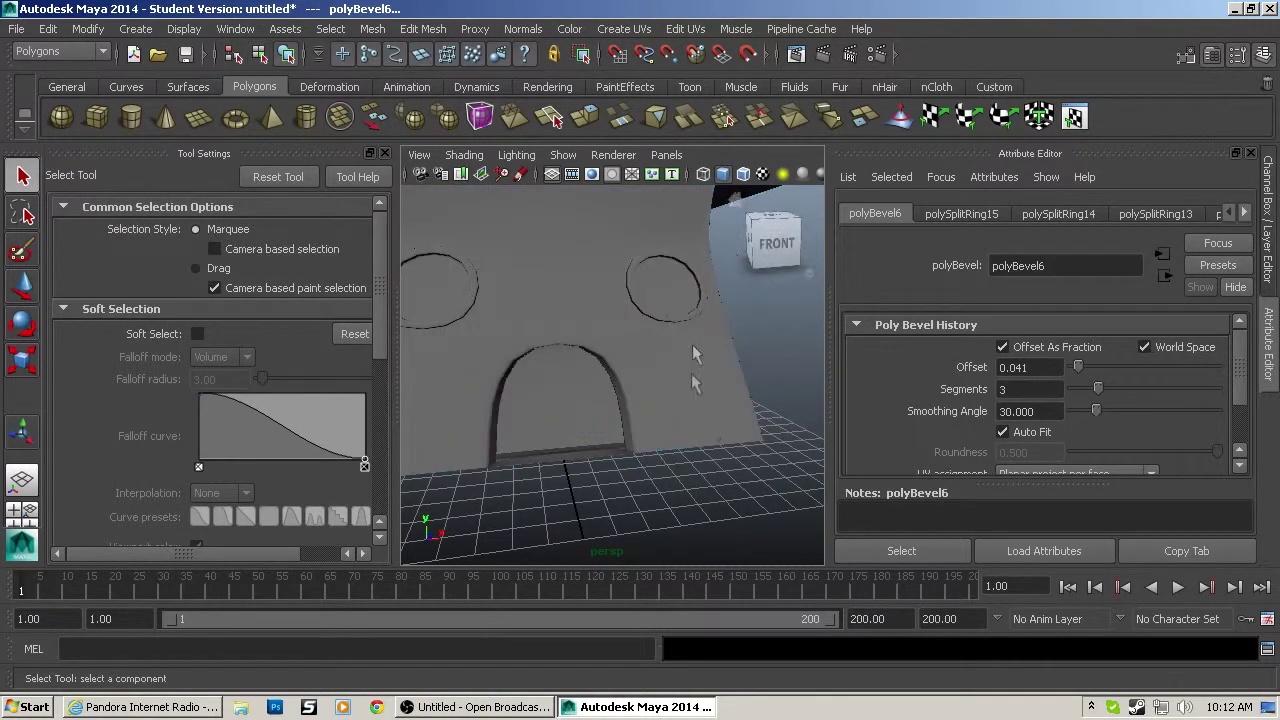
alt+drag(691, 523, 457, 434)
alt+middle_drag(457, 434, 578, 525)
alt+drag(652, 434, 679, 429)
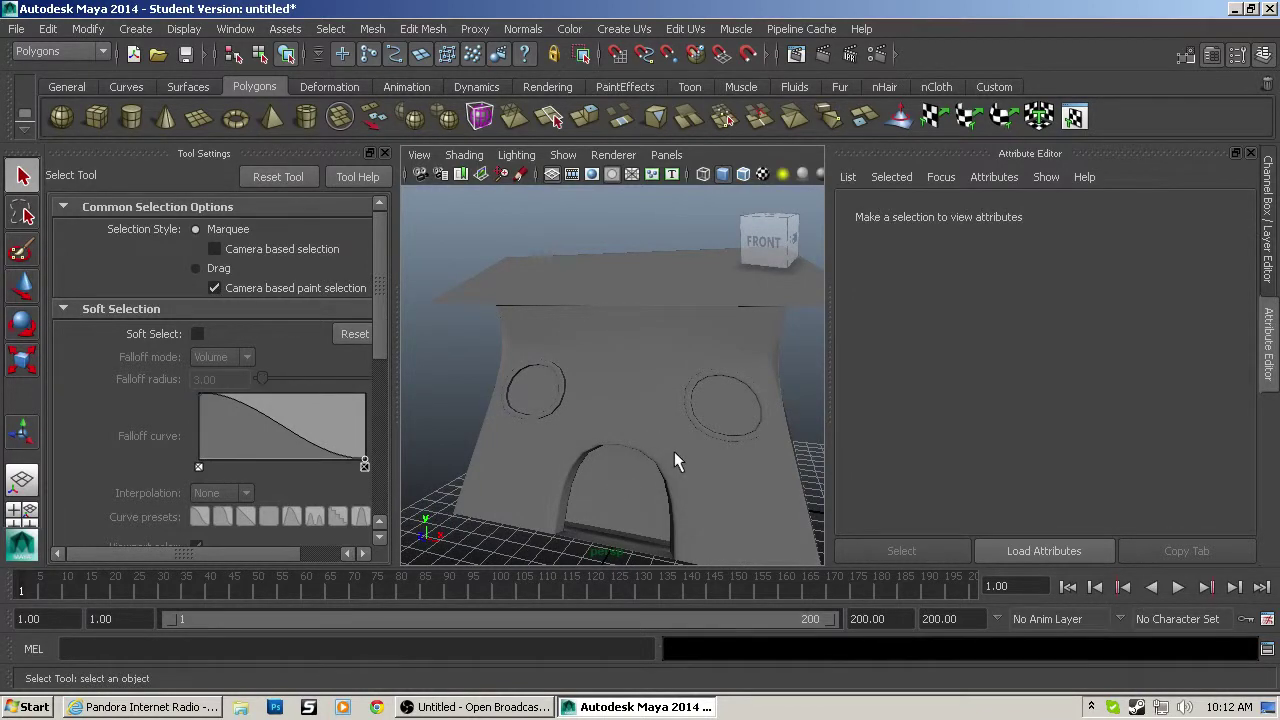
Step: Turn off the building's smooth preview and create a thin polygon cube in front of the doorway as a door slab
click(674, 453)
key(1)
scroll(659, 483, up, 5)
alt+middle_drag(657, 475, 652, 346)
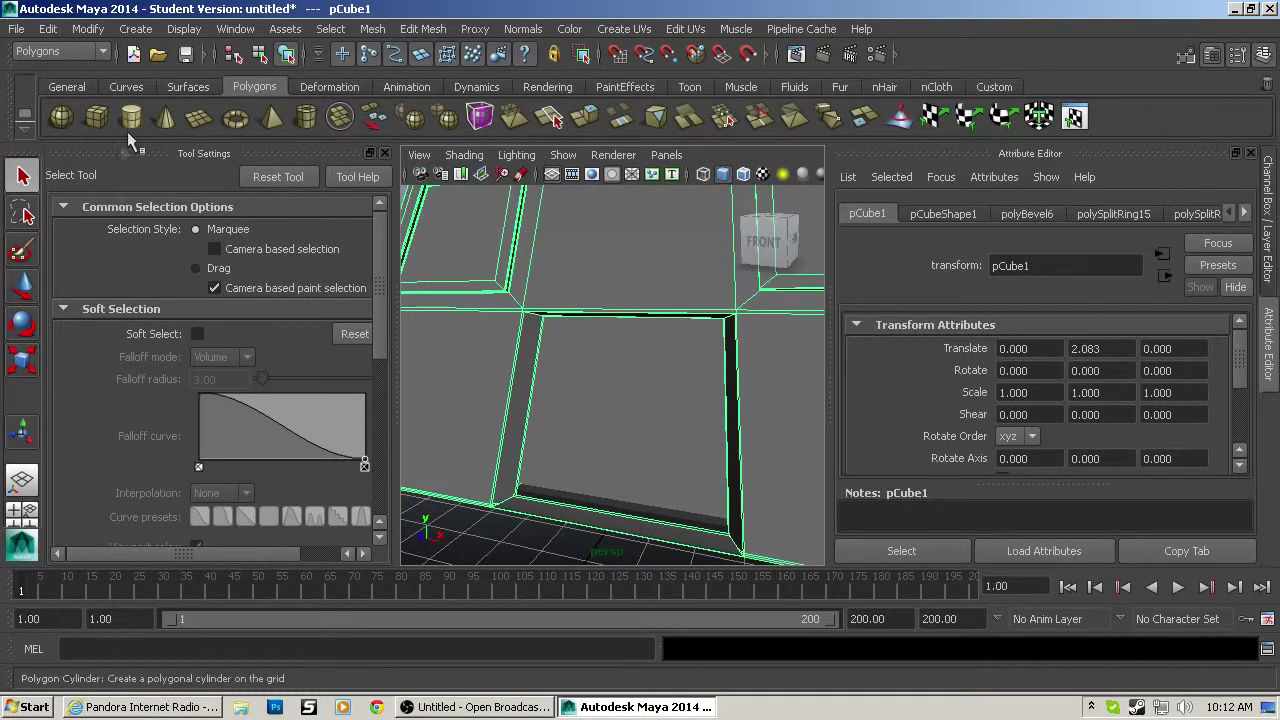
click(95, 118)
drag(538, 468, 670, 490)
drag(643, 446, 705, 380)
scroll(704, 395, up, 4)
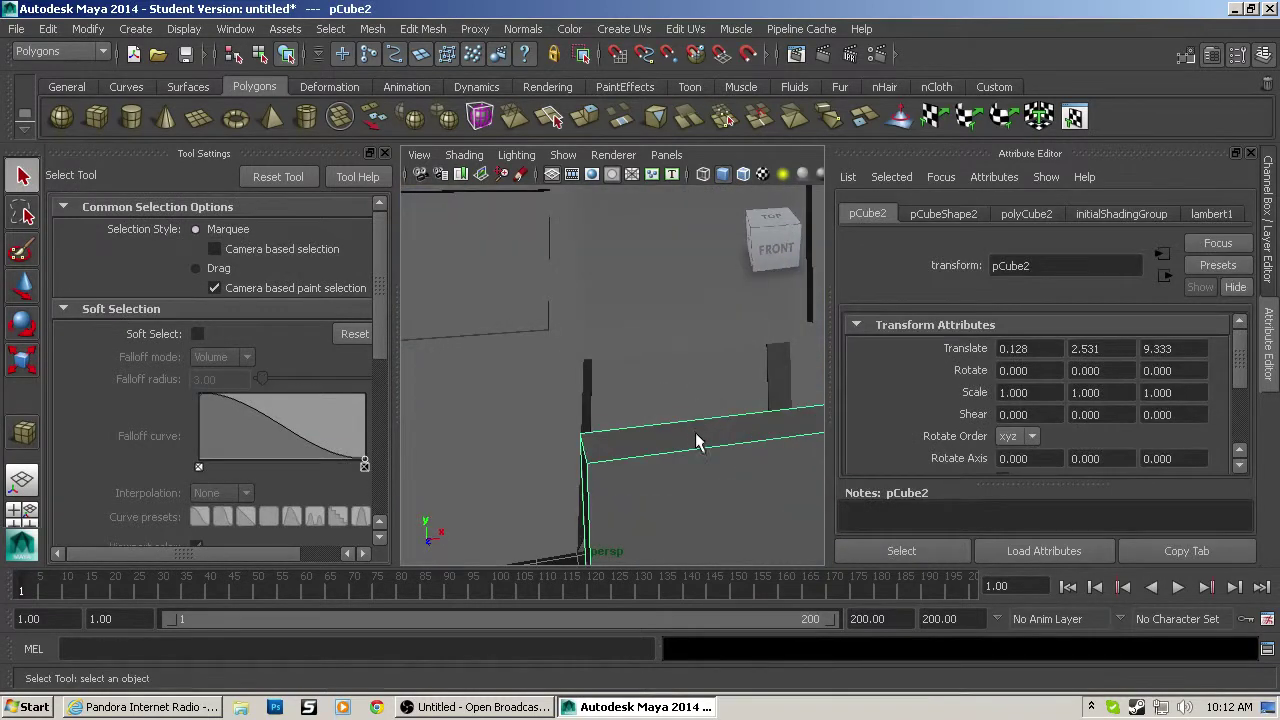
key(F11)
click(688, 435)
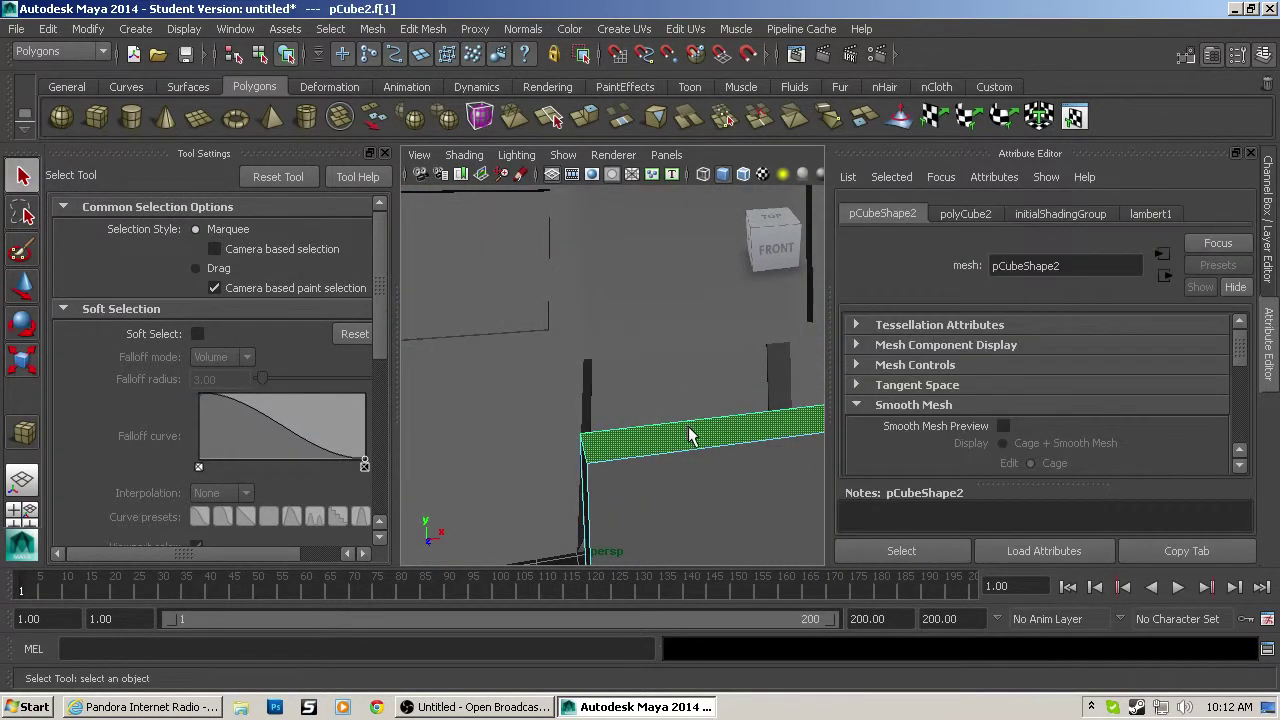
key(r)
scroll(712, 427, down, 5)
click(547, 390)
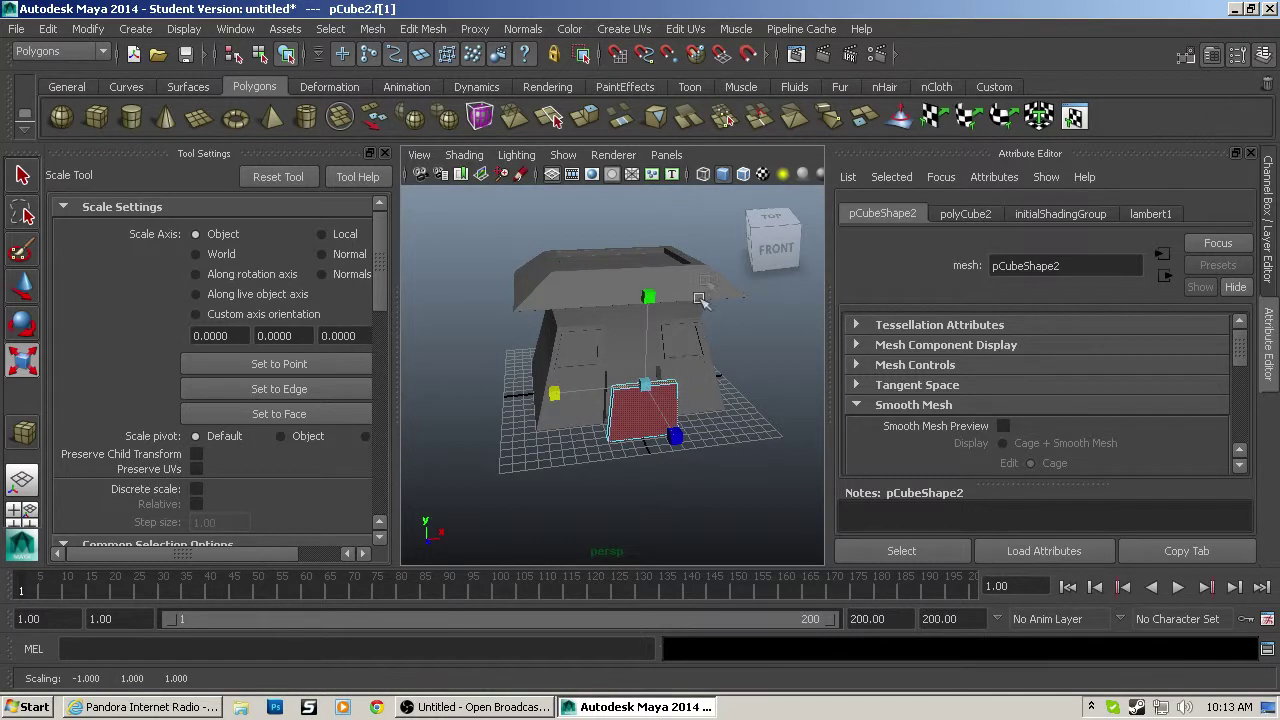
key(F8)
Step: Scale the door slab uniformly to about 0.873 and move it back into the doorway to about Z 5.45
key(w)
drag(668, 458, 650, 428)
scroll(650, 428, up, 6)
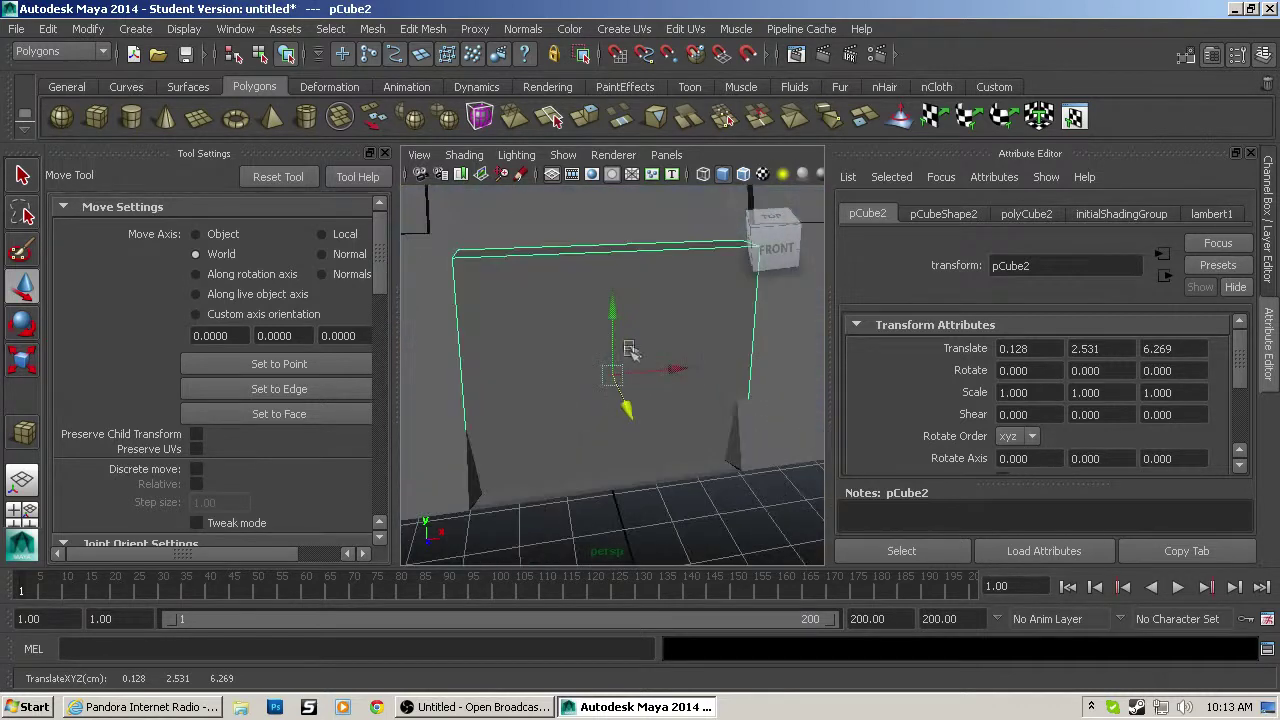
alt+drag(586, 294, 470, 320)
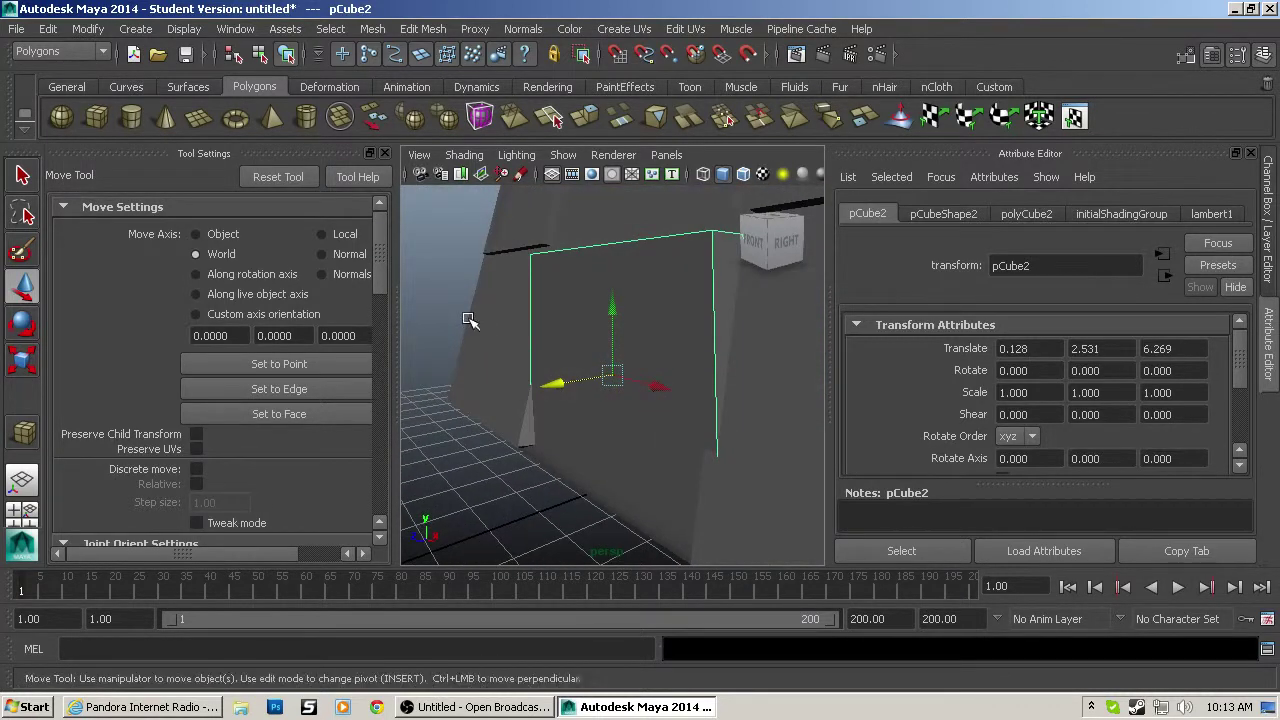
key(r)
drag(612, 380, 754, 386)
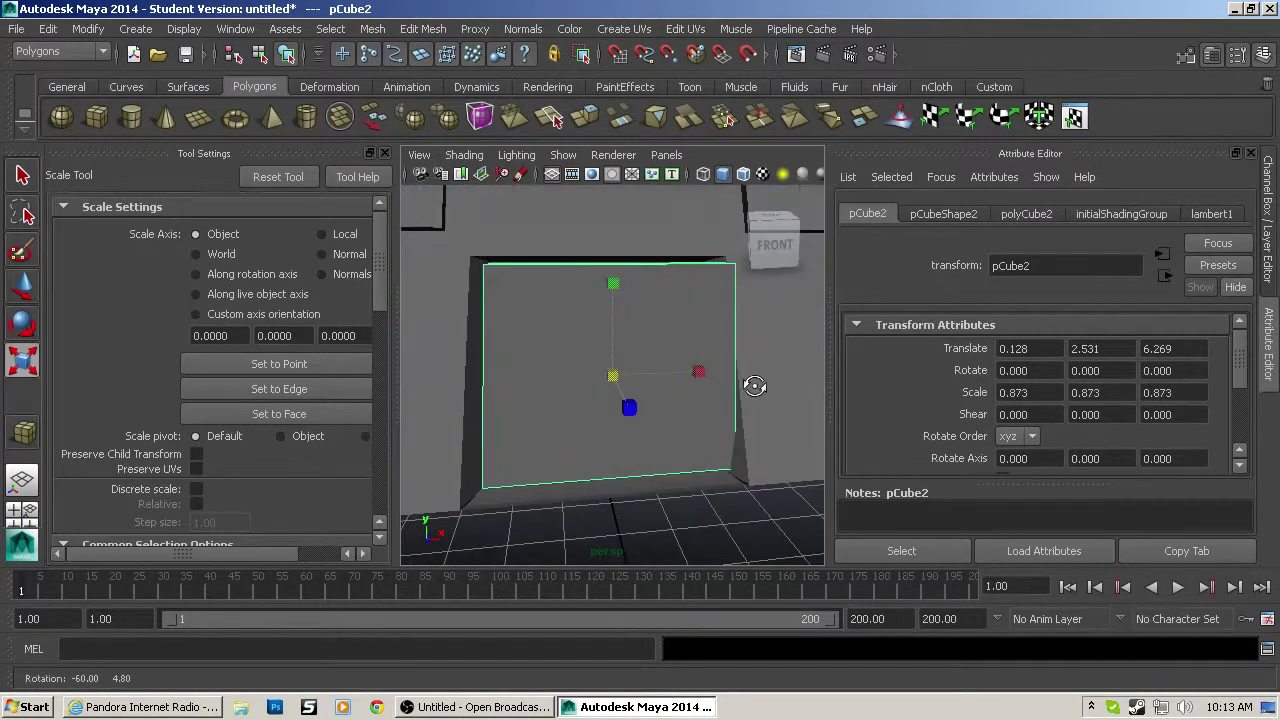
key(w)
alt+drag(623, 391, 635, 362)
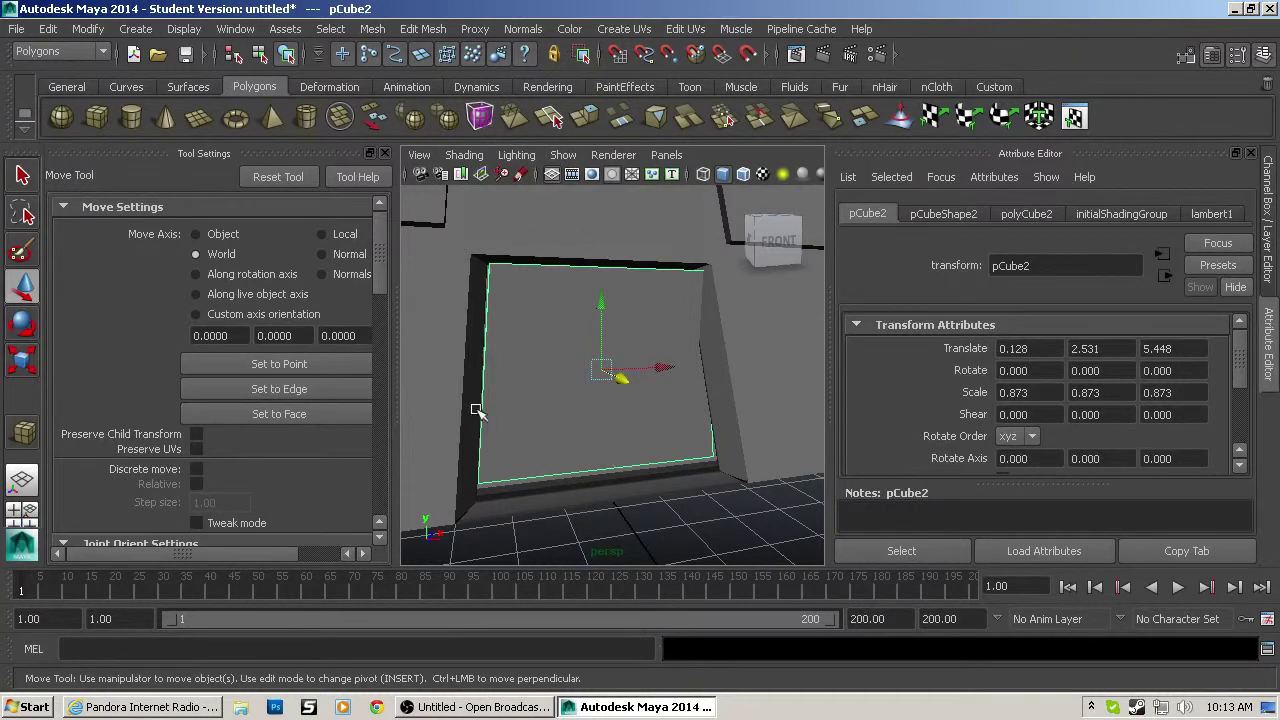
Step: Use wireframe display to center the door slab in the doorway, setting its X translation to 0
scroll(478, 412, down, 5)
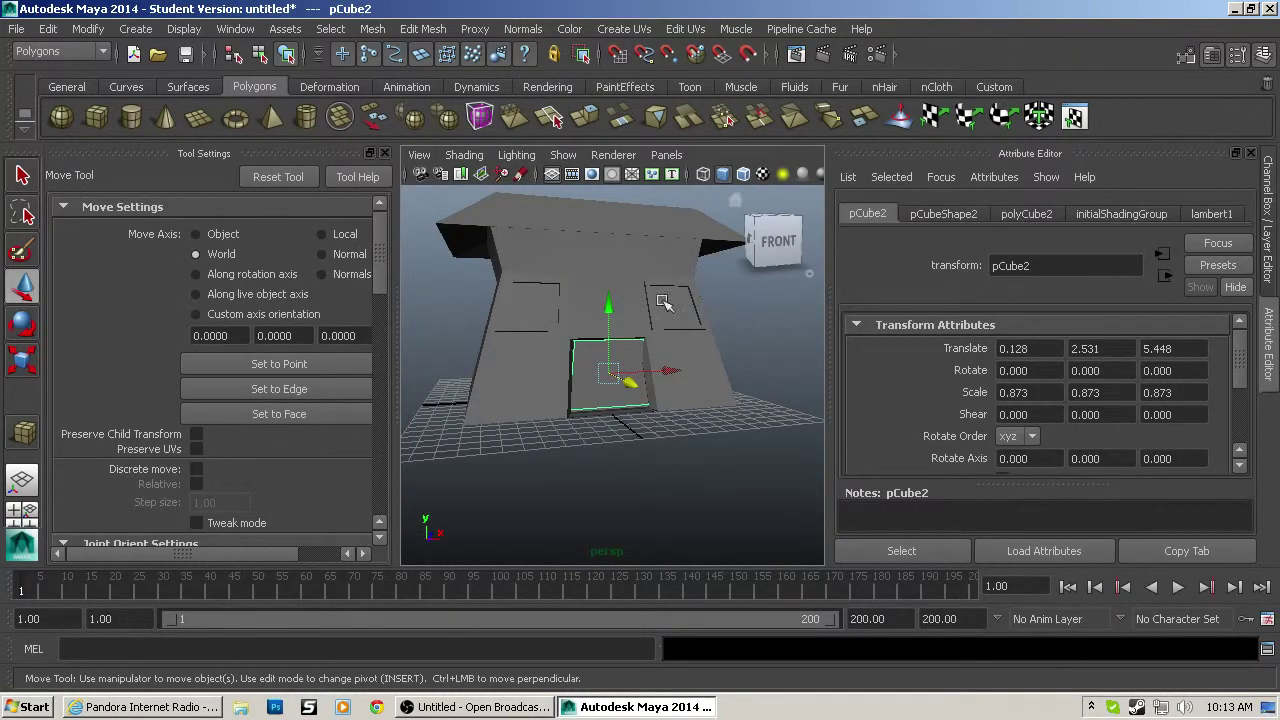
click(706, 175)
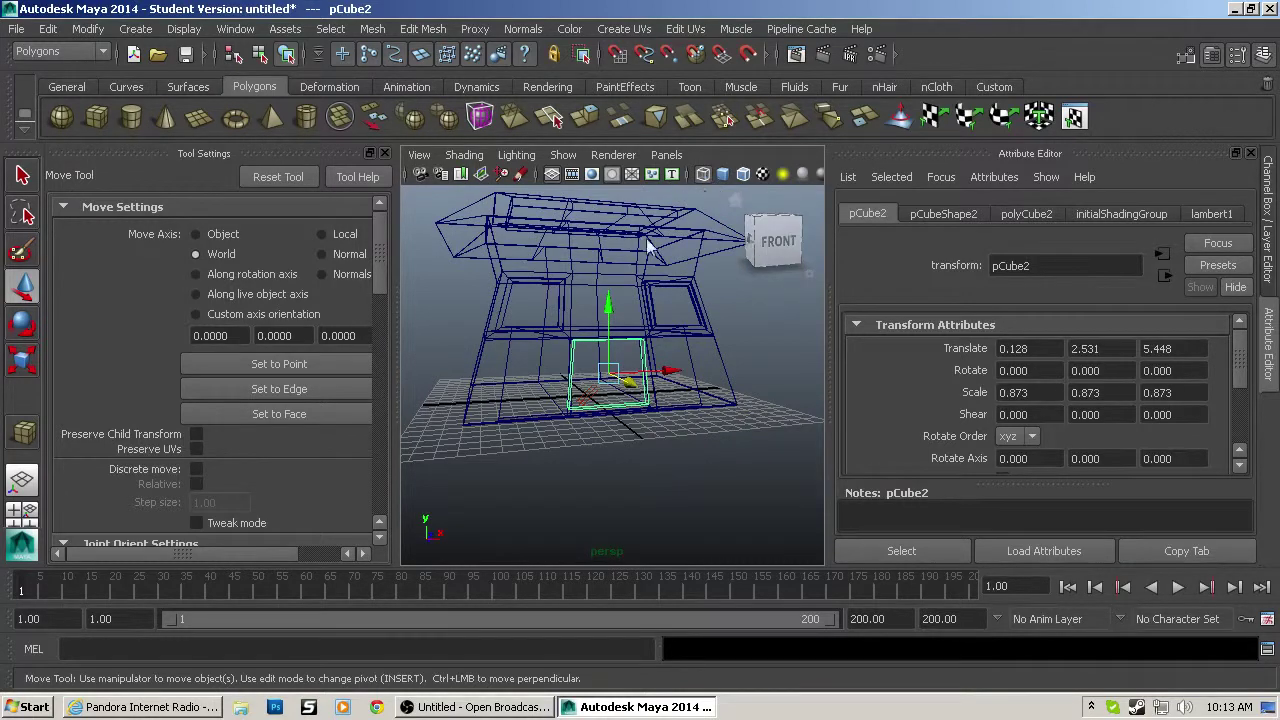
key(5)
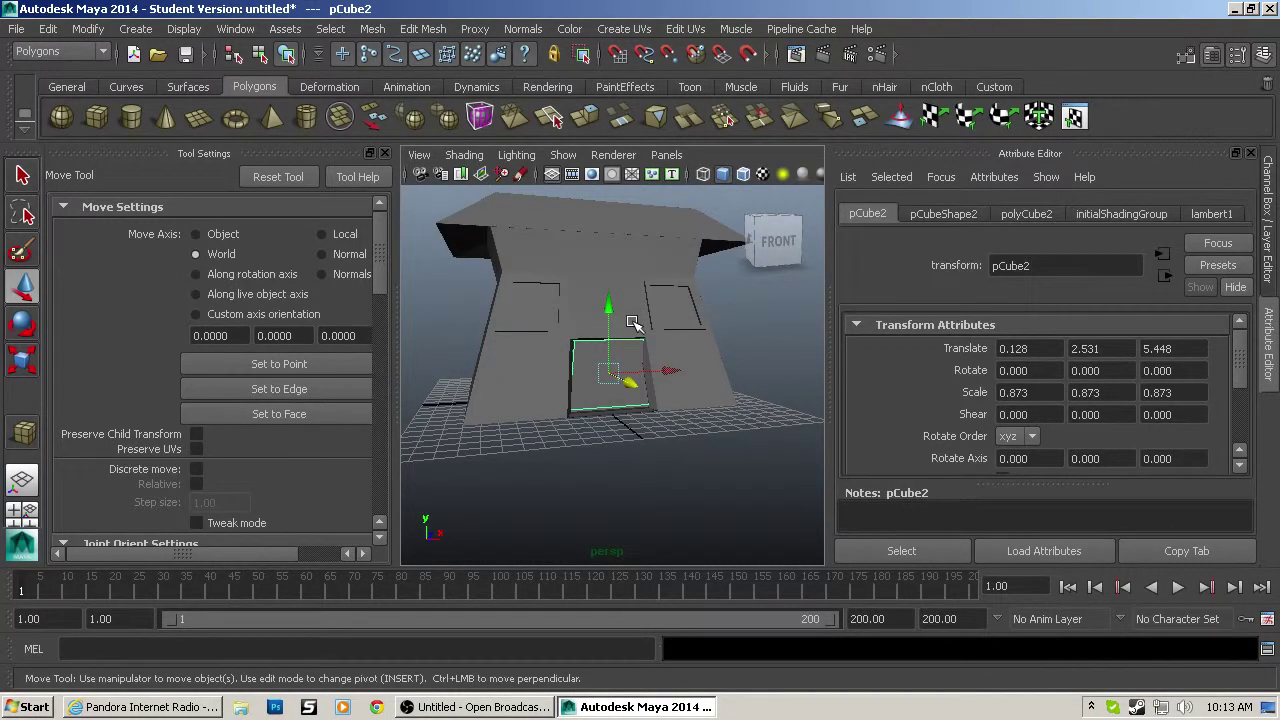
key(4)
scroll(655, 385, up, 5)
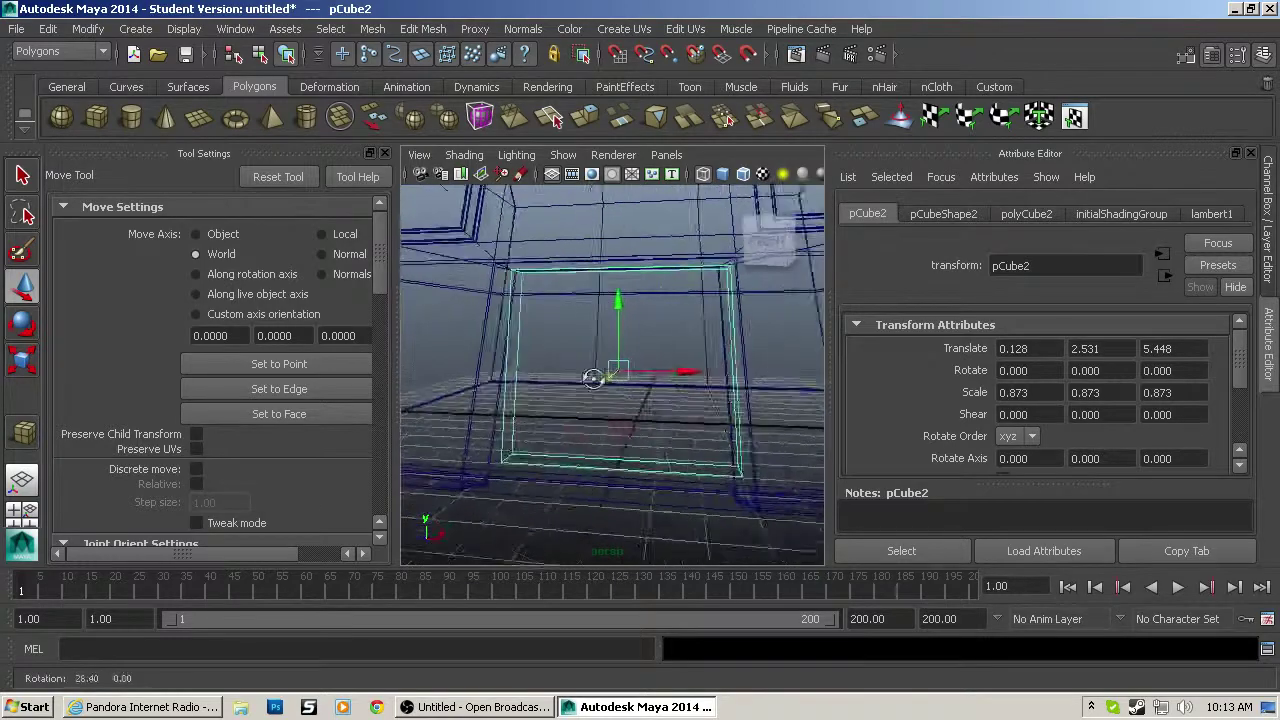
mouse_move(600, 371)
alt+mouse_down()
mouse_move(386, 389)
mouse_move(586, 383)
mouse_move(606, 400)
mouse_move(606, 383)
alt+mouse_up()
drag(680, 366, 672, 367)
click(1136, 348)
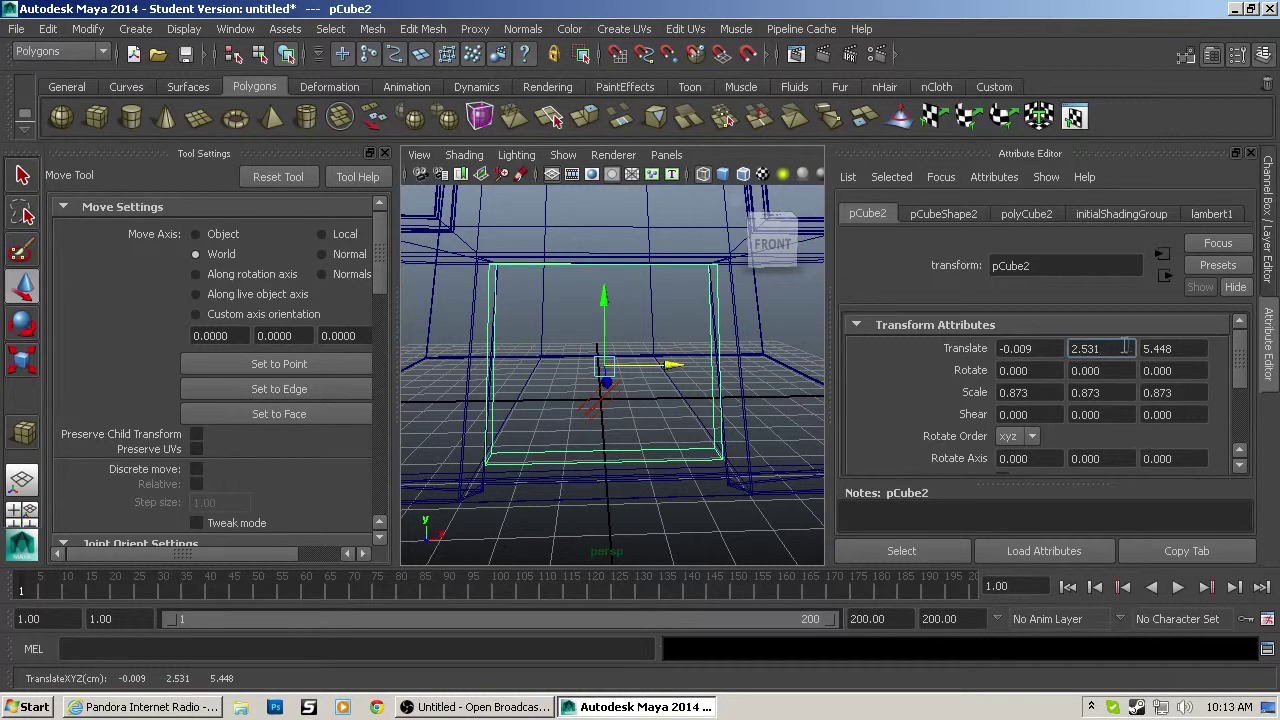
double_click(1059, 348)
text(0)
key(Return)
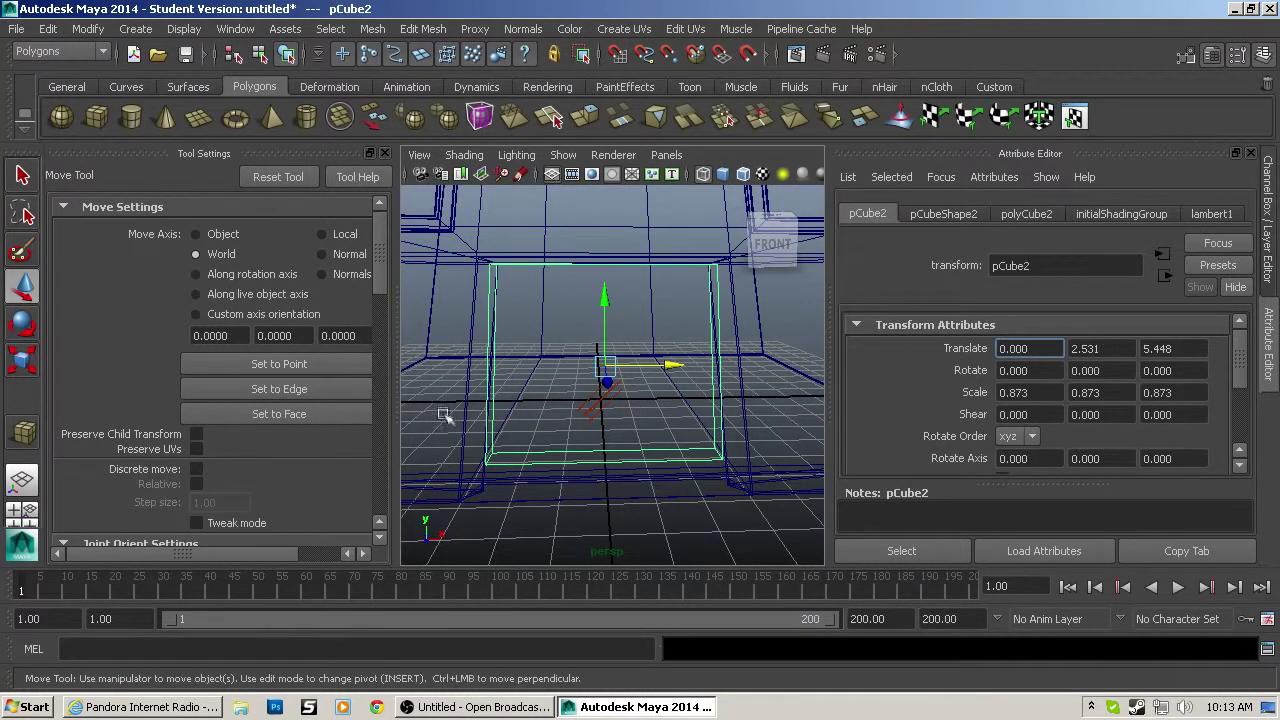
Step: Return to shaded display and move the door slab forward in the doorway to about Z 5.91
alt+drag(578, 395, 622, 391)
key(5)
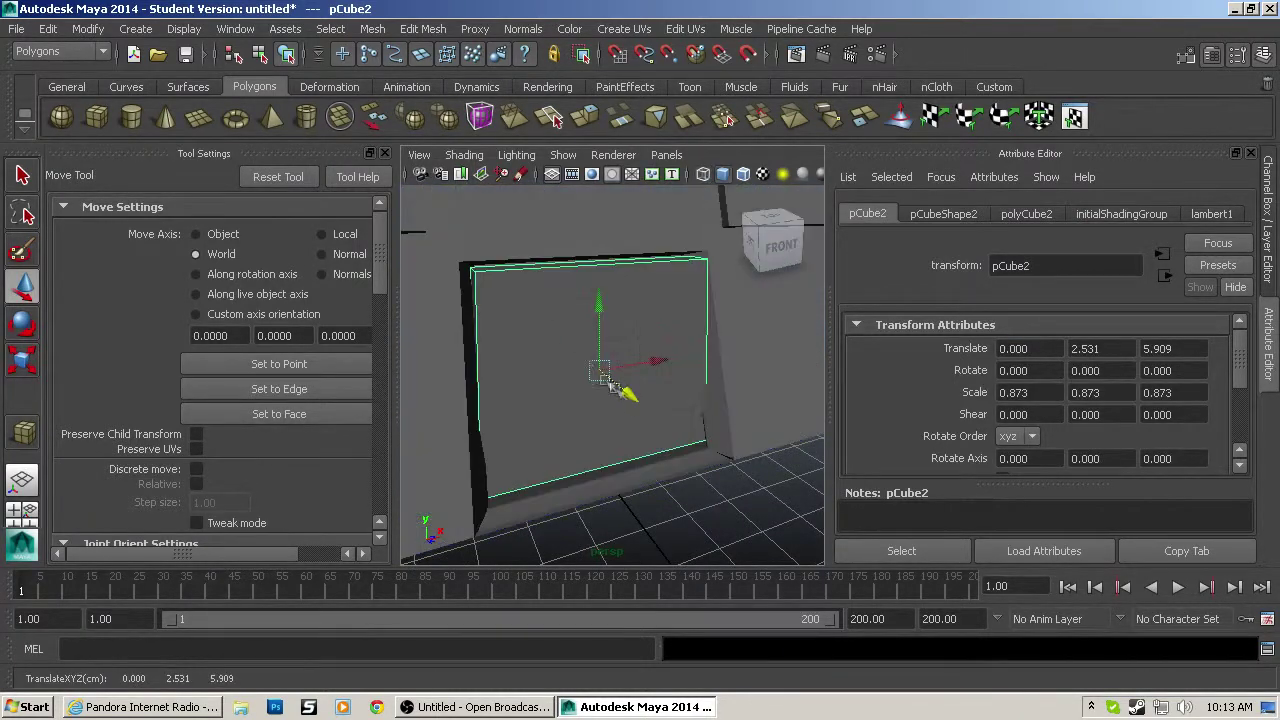
alt+drag(545, 318, 525, 280)
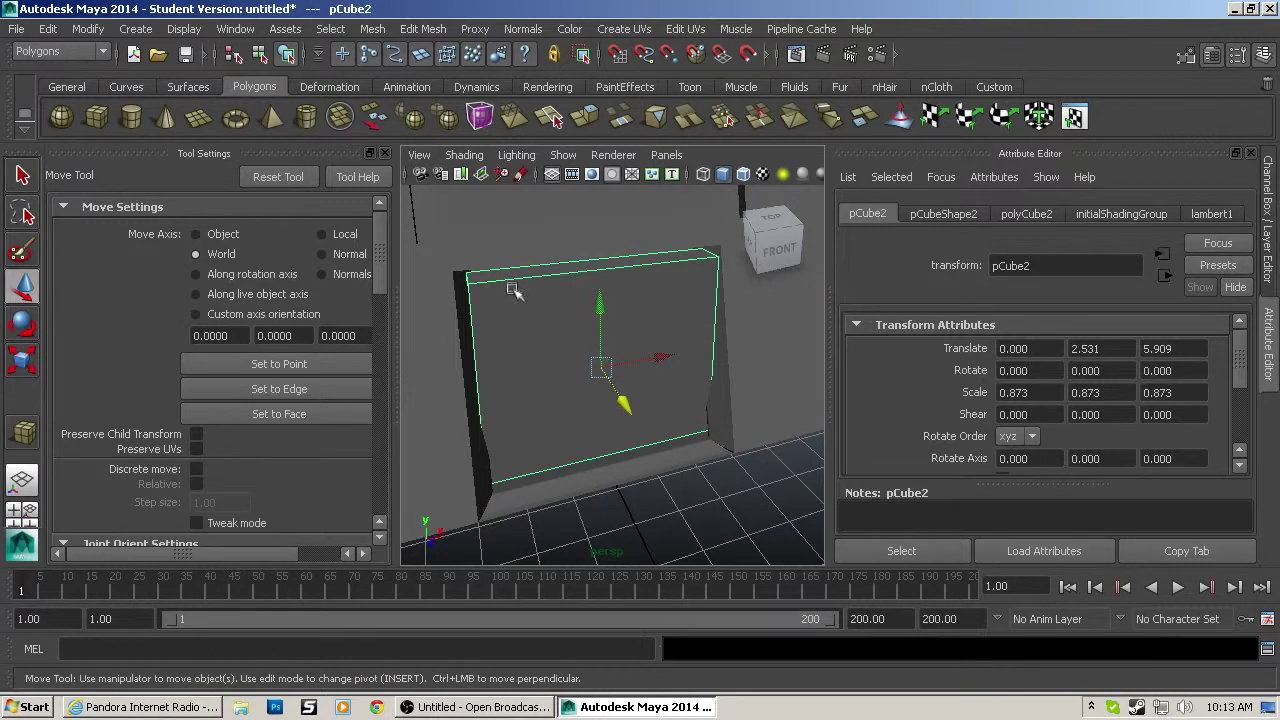
Step: Select the door slab's top face and scale it narrower along X to about 0.92 to taper the slab like the doorway
key(F11)
click(519, 277)
alt+drag(581, 277, 536, 242)
scroll(580, 289, up, 2)
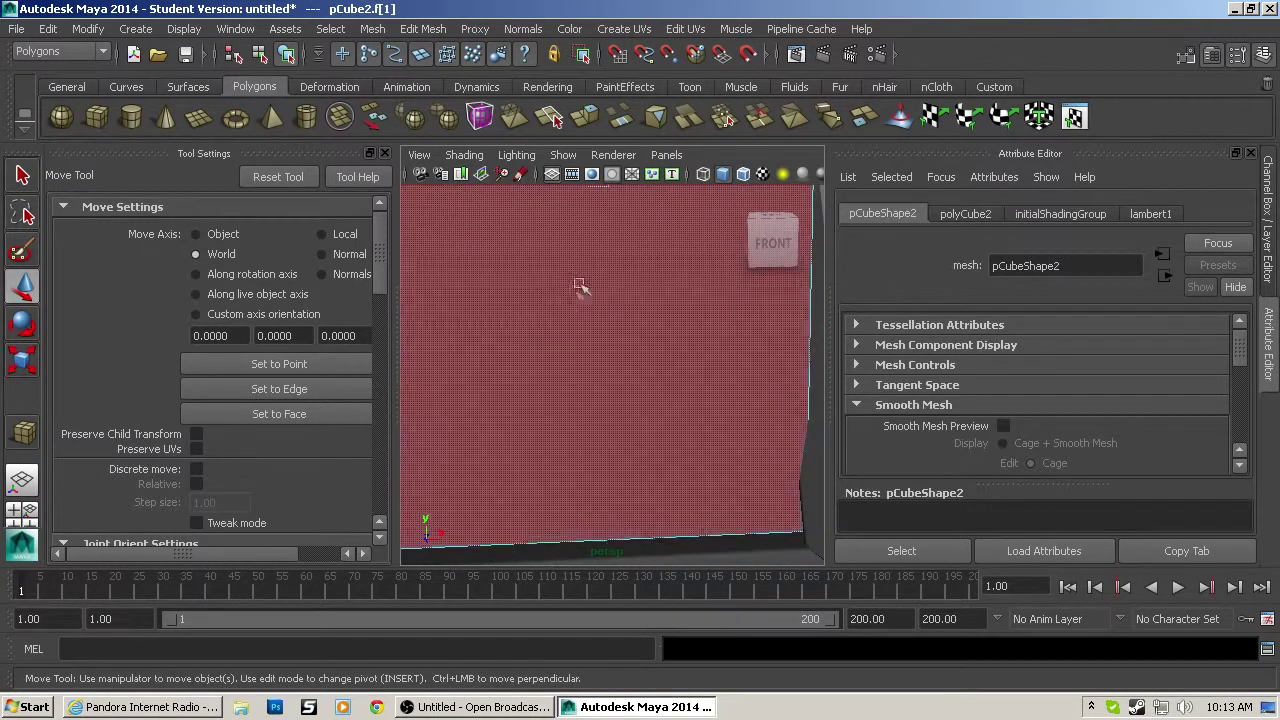
scroll(640, 434, down, 2)
alt+drag(613, 397, 615, 378)
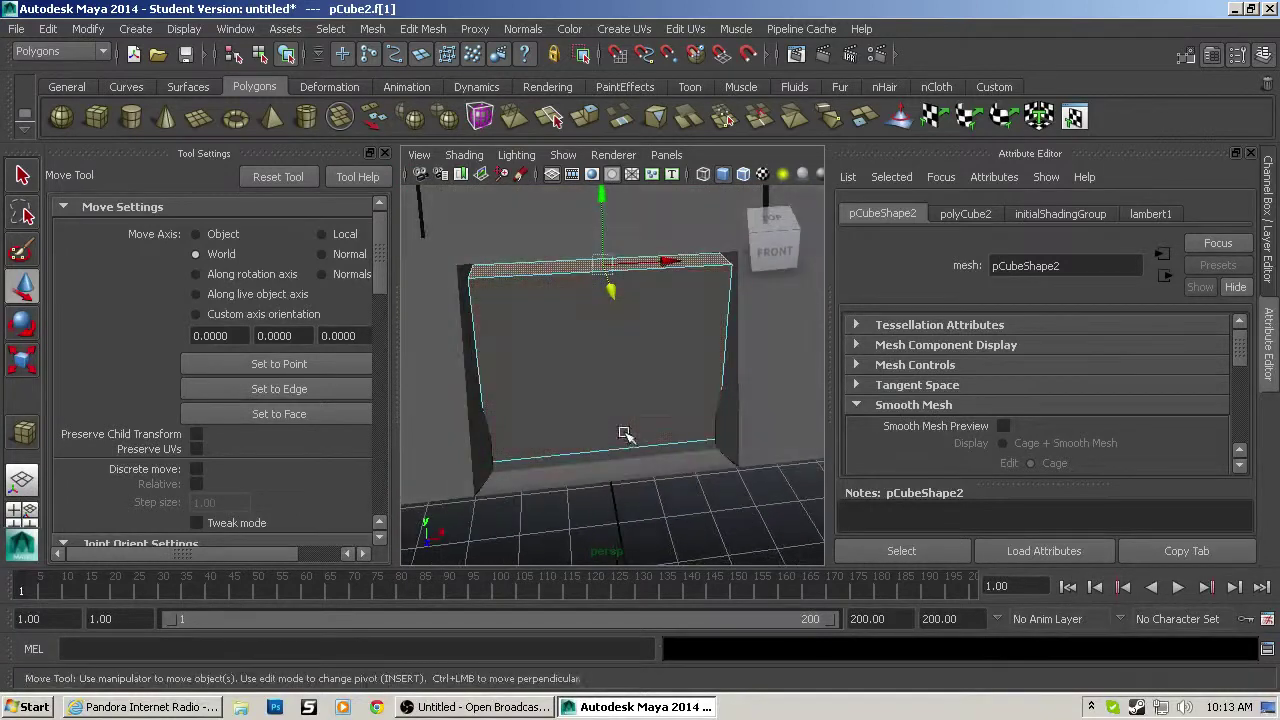
key(r)
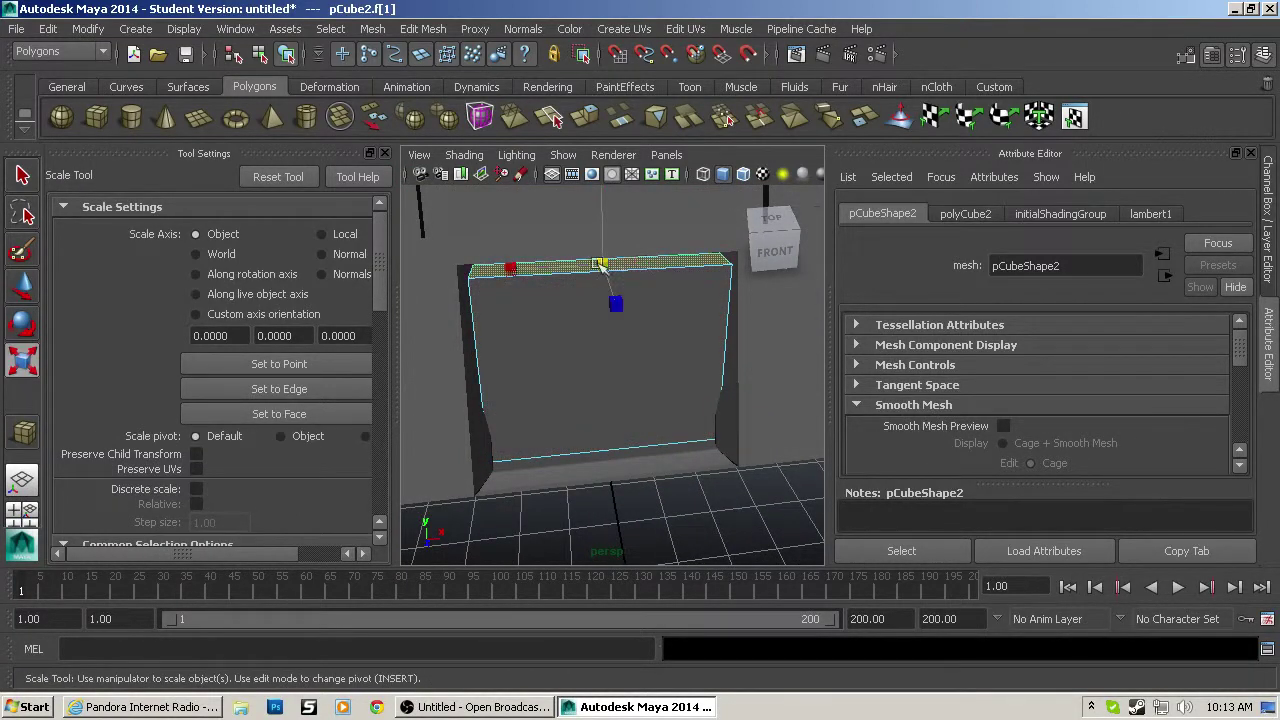
drag(509, 266, 520, 270)
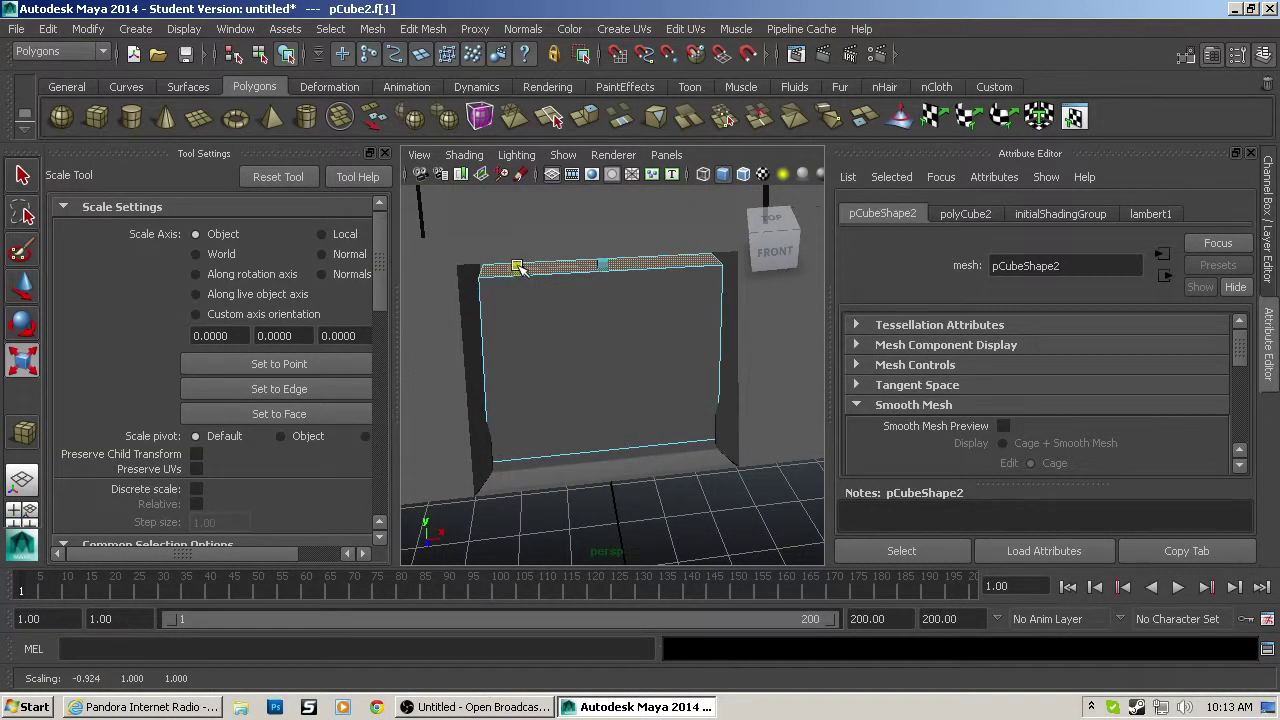
alt+drag(595, 318, 595, 457)
scroll(582, 479, up, 3)
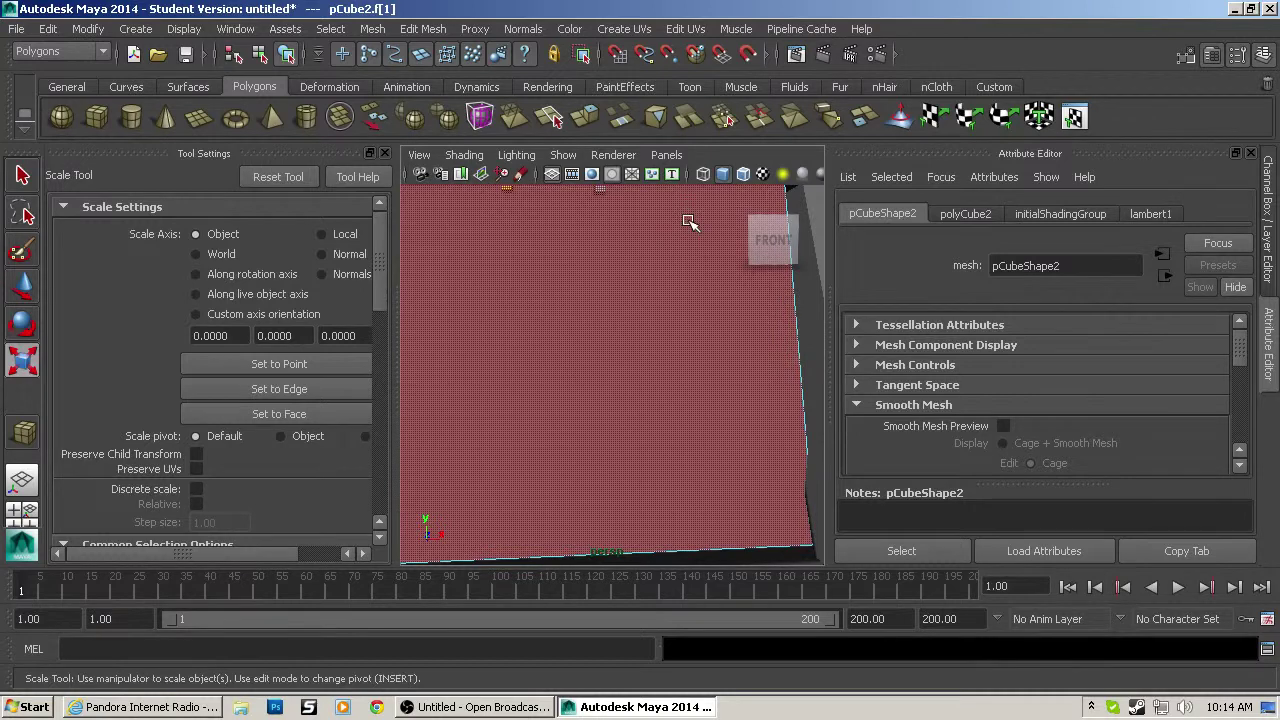
Step: Return to object selection and move the door slab forward out of the doorway to about Z 7.605
key(F8)
scroll(523, 455, down, 3)
key(w)
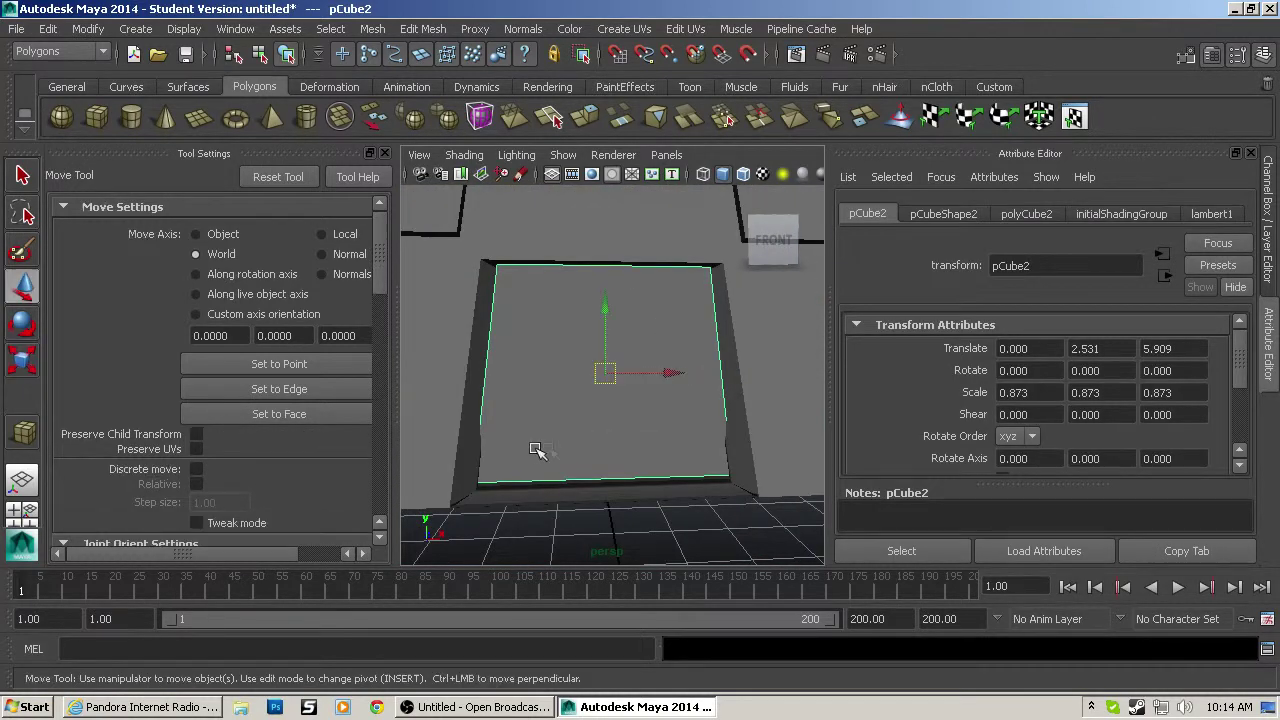
alt+drag(531, 443, 690, 448)
drag(630, 378, 596, 420)
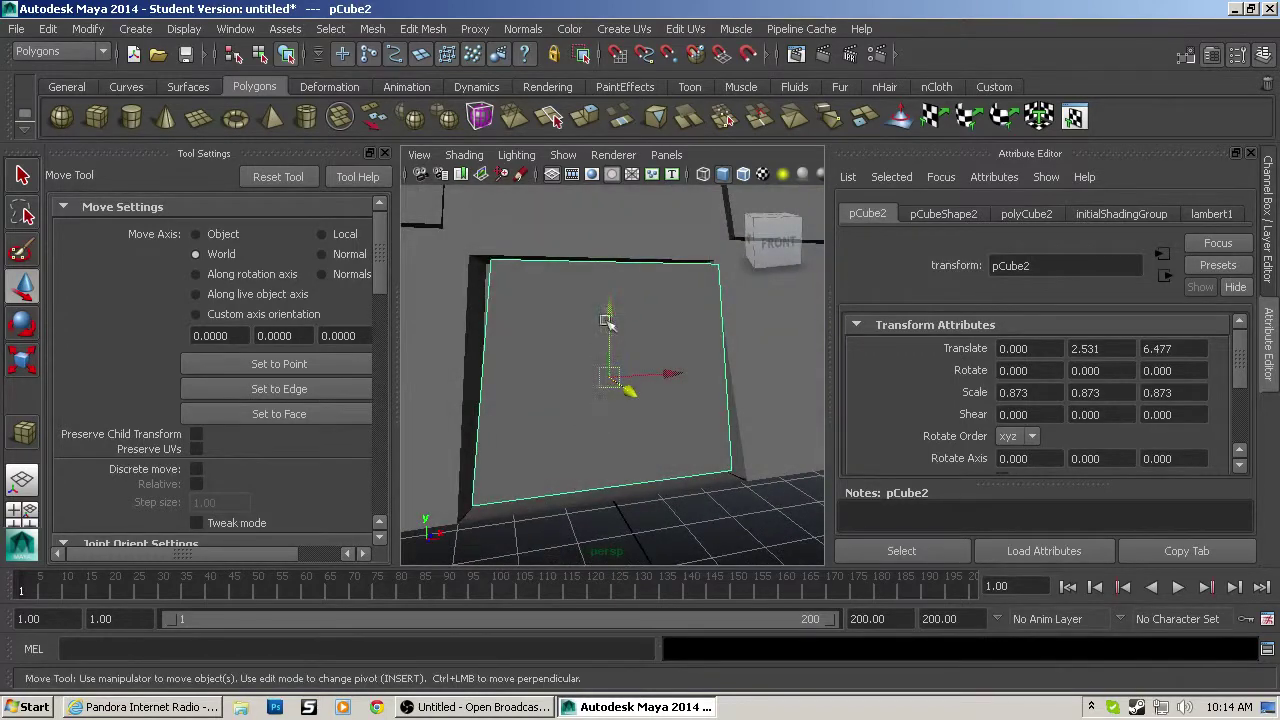
alt+drag(577, 366, 571, 374)
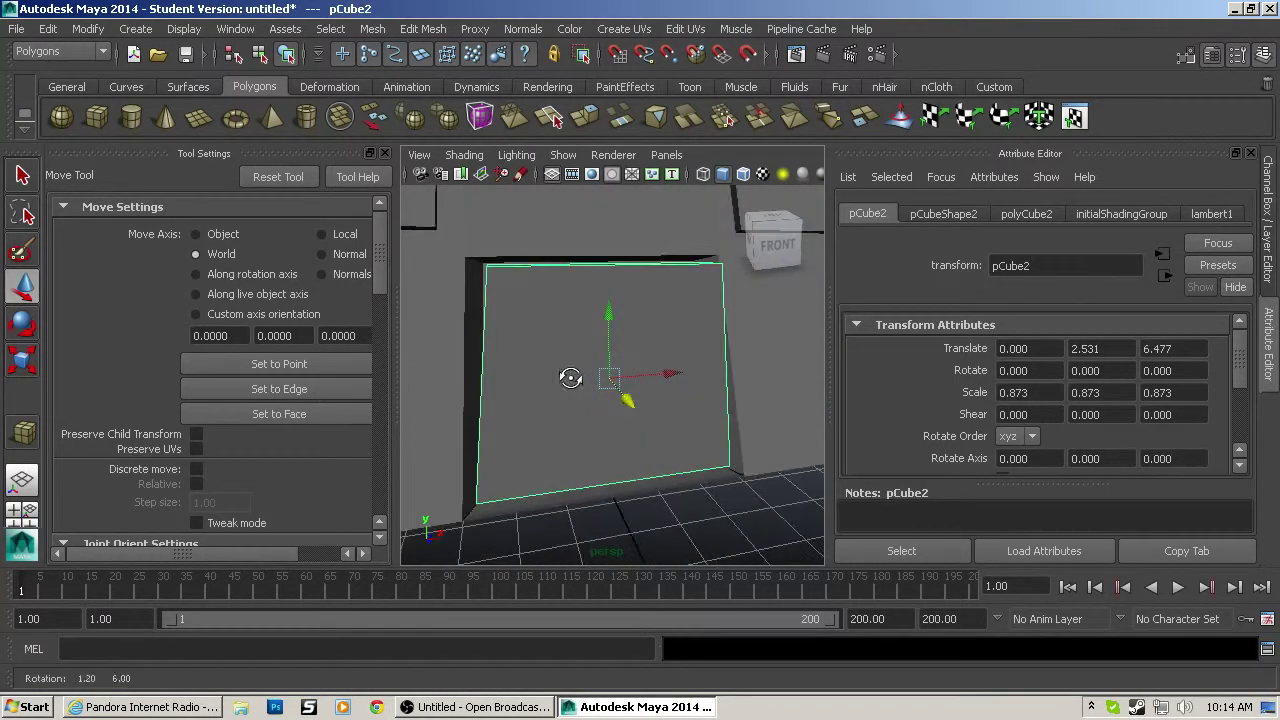
alt+drag(614, 277, 575, 305)
drag(600, 405, 694, 420)
alt+drag(694, 420, 686, 381)
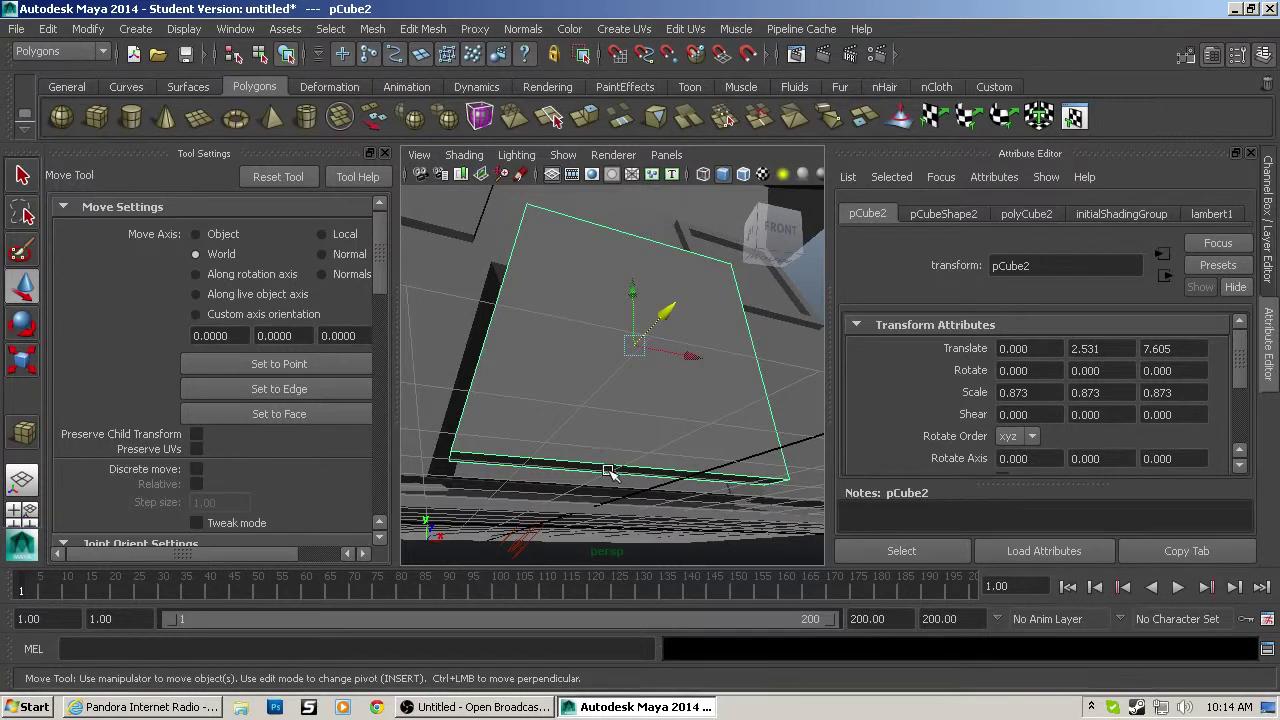
Step: Select the door slab's bottom face and scale it slightly narrower along X
right_drag(604, 323, 571, 473)
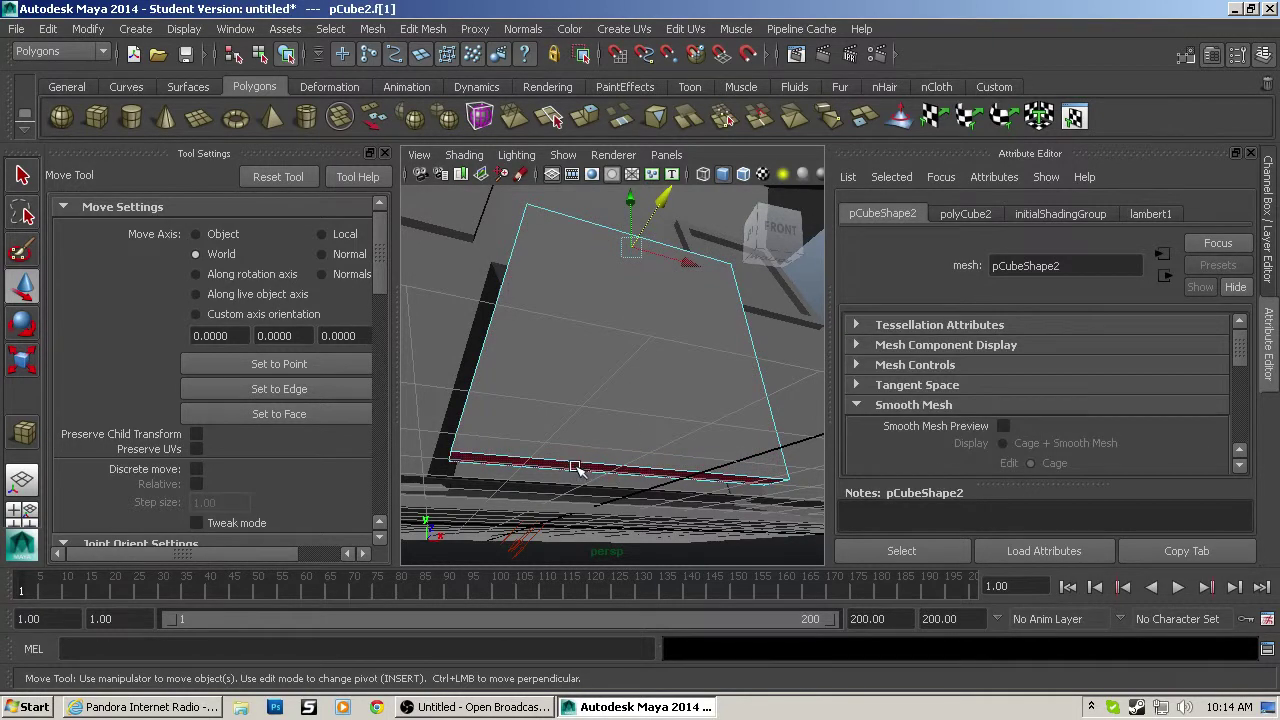
click(577, 470)
key(r)
drag(546, 465, 550, 466)
key(w)
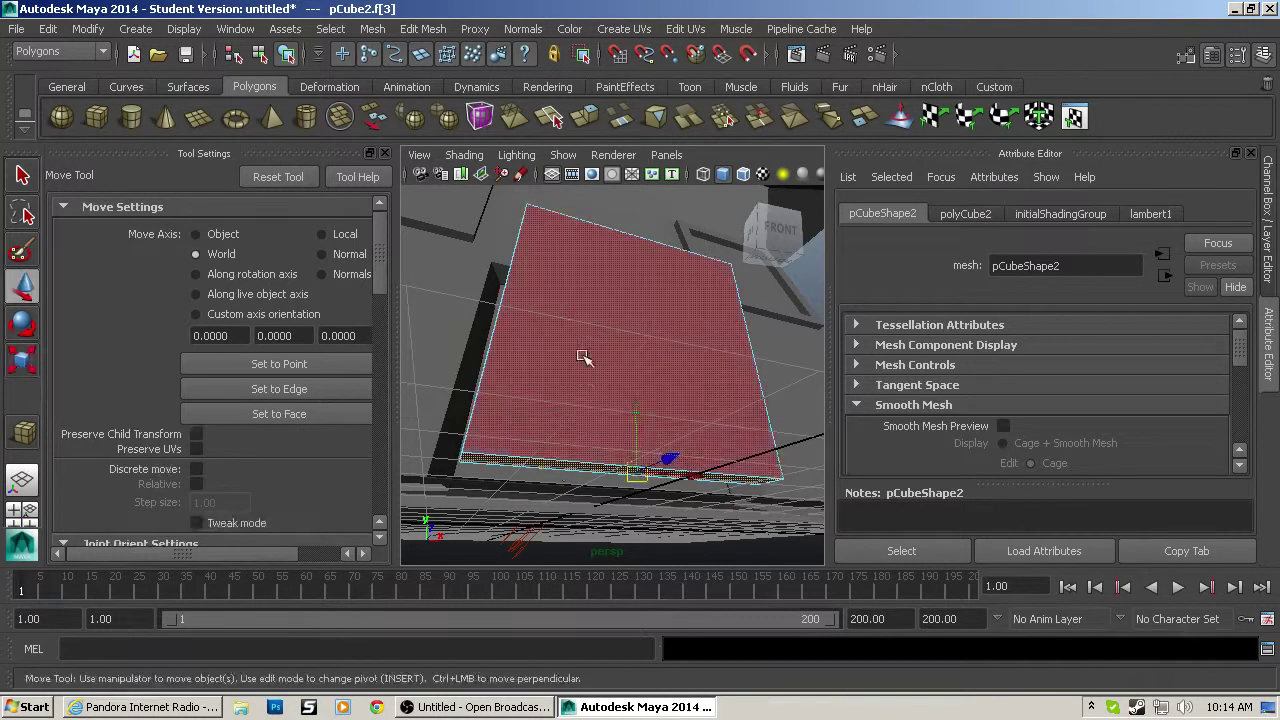
Step: Move the door slab's front face back to about Z 7.554 to thin the slab, and return to object selection
click(585, 358)
alt+drag(585, 358, 712, 378)
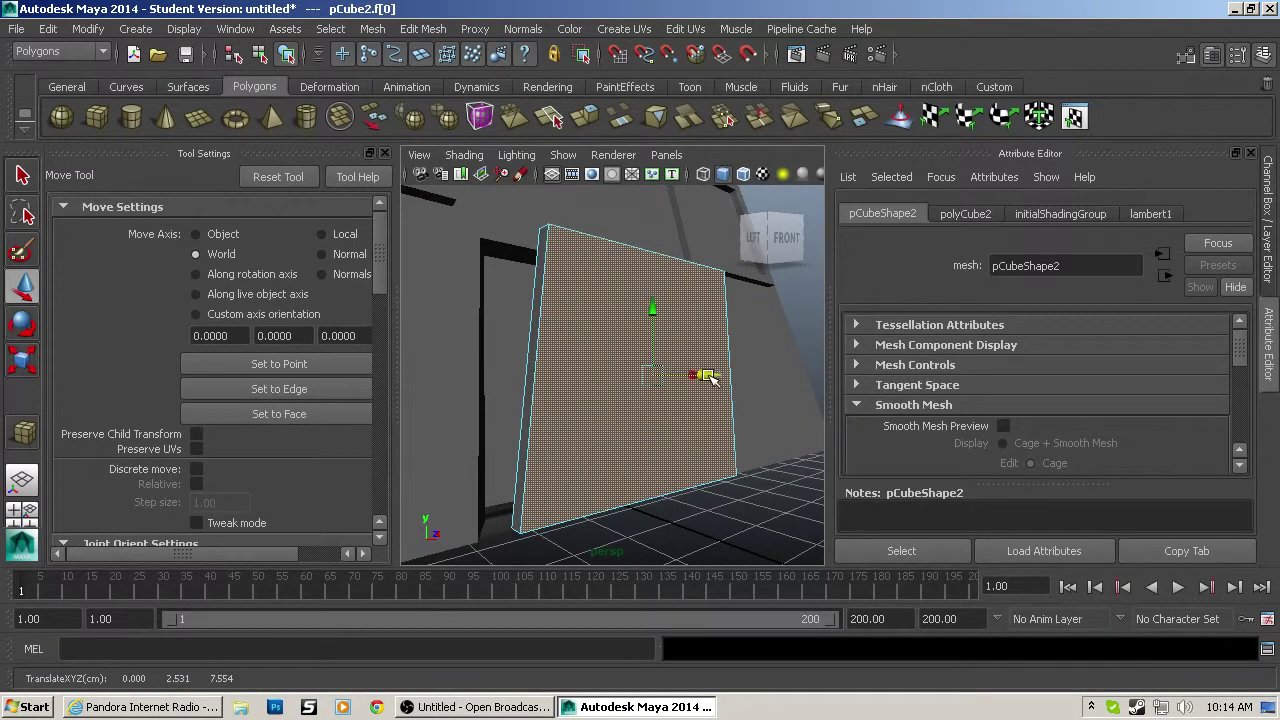
right_drag(747, 250, 749, 240)
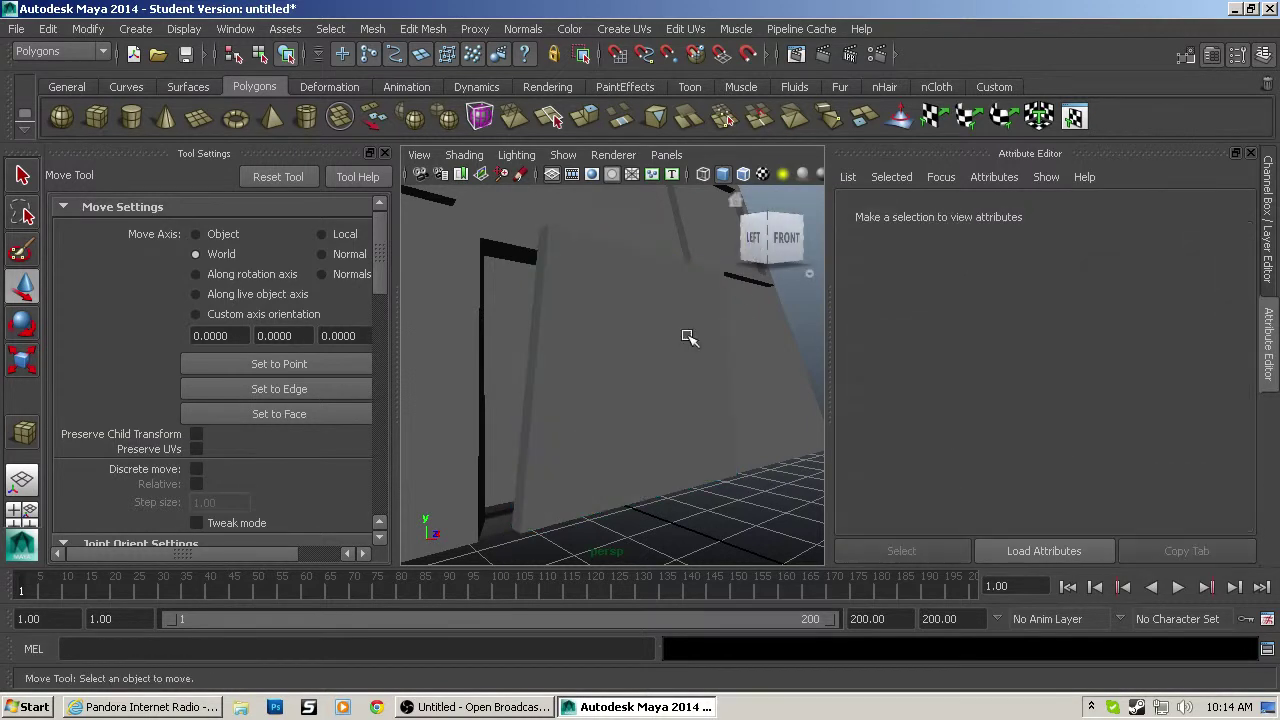
Step: Move the door slab back into the doorway, lowering it to about Y 2.443 and placing it at about Z 6.490
click(685, 336)
drag(703, 373, 628, 363)
drag(603, 320, 535, 306)
key(F11)
click(532, 301)
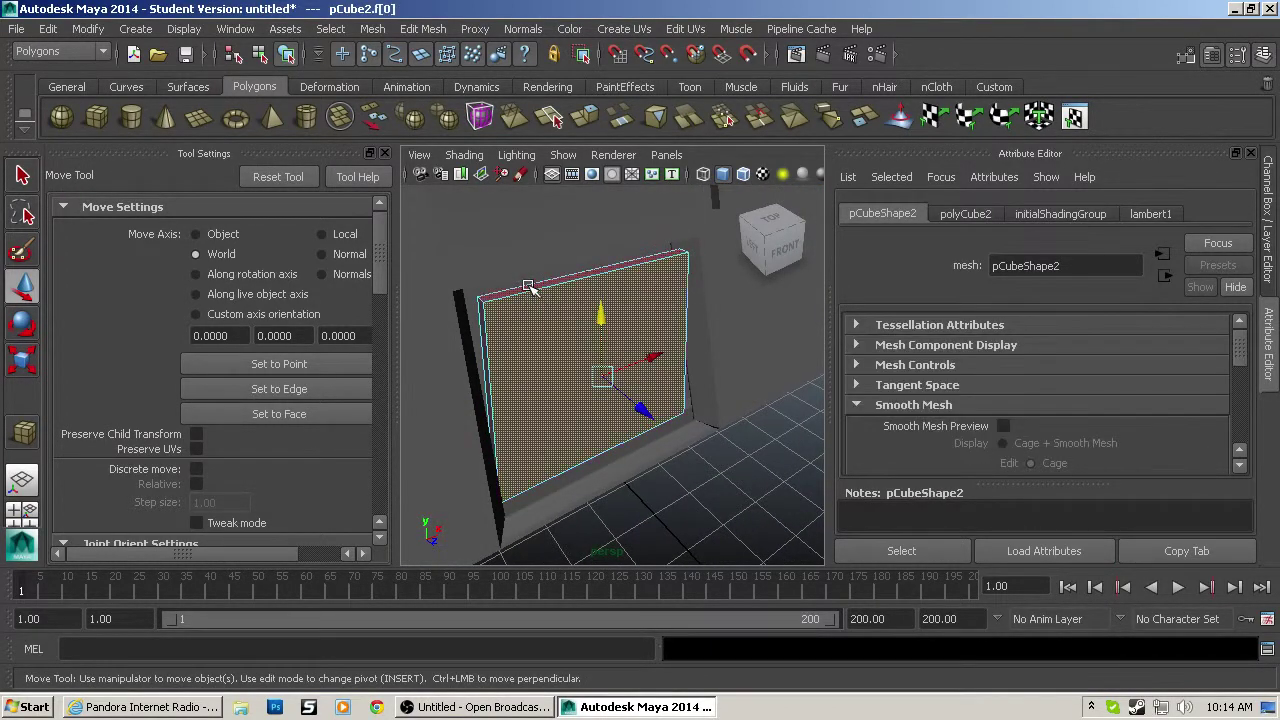
click(528, 287)
drag(636, 292, 584, 398)
right_drag(641, 242, 650, 233)
click(573, 364)
drag(617, 394, 580, 410)
scroll(541, 331, up, 3)
alt+middle_drag(540, 331, 582, 437)
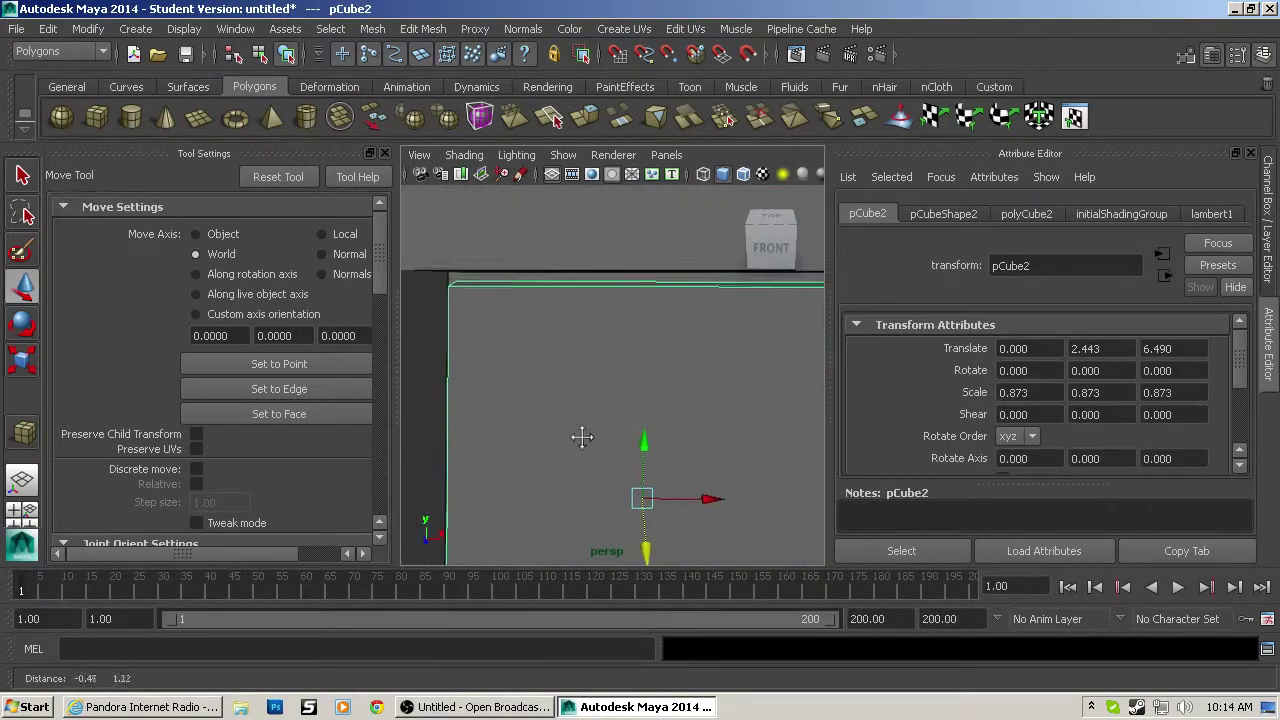
Step: Adjust the height of the door slab's top face and scale it slightly wider along X to fit the doorway
key(F11)
click(537, 287)
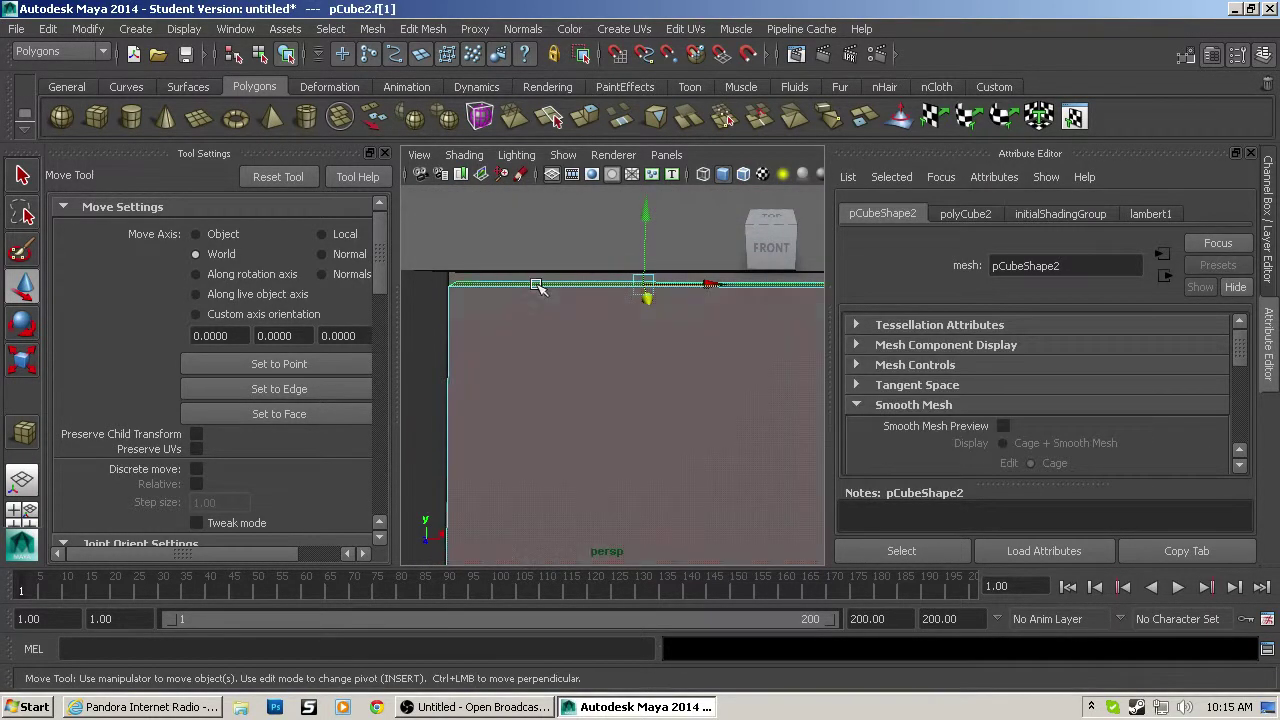
drag(646, 245, 640, 283)
key(r)
drag(546, 273, 542, 274)
scroll(601, 357, down, 4)
alt+drag(601, 357, 604, 427)
Step: Select the door slab as an object and move it forward, clear of the building, to about Z 9.668
right_drag(647, 252, 647, 236)
click(628, 402)
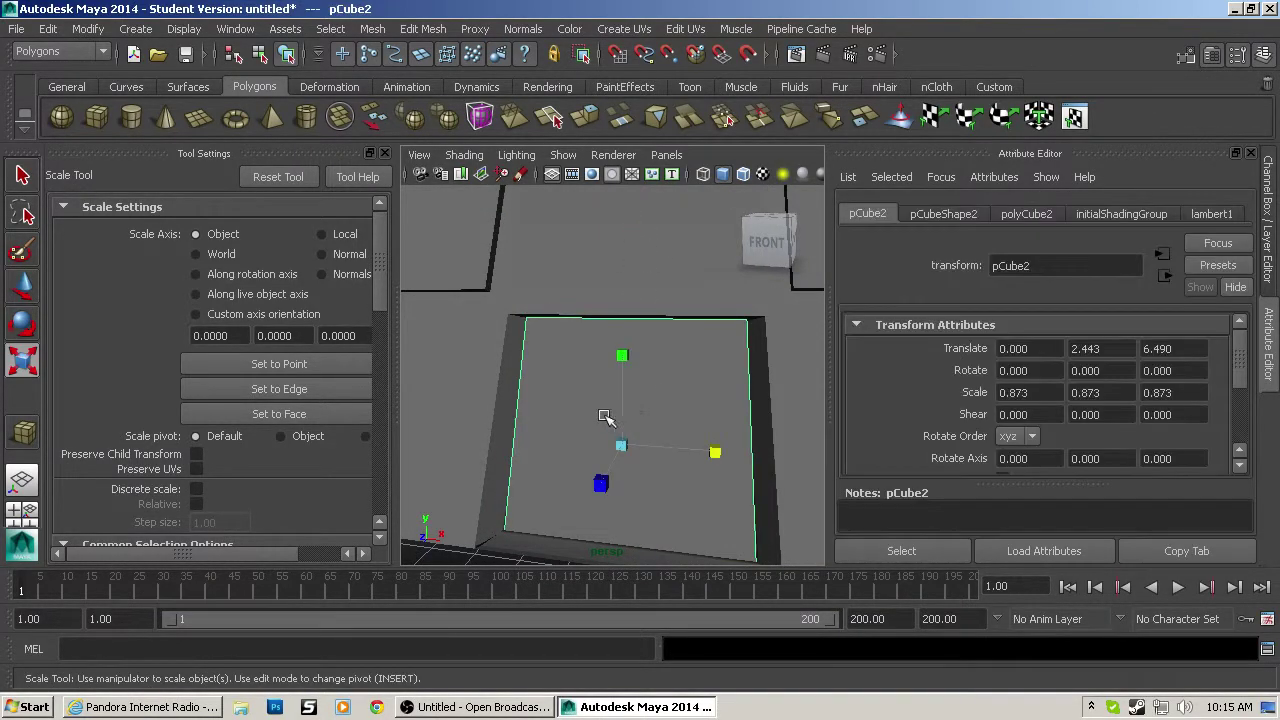
alt+drag(604, 414, 686, 414)
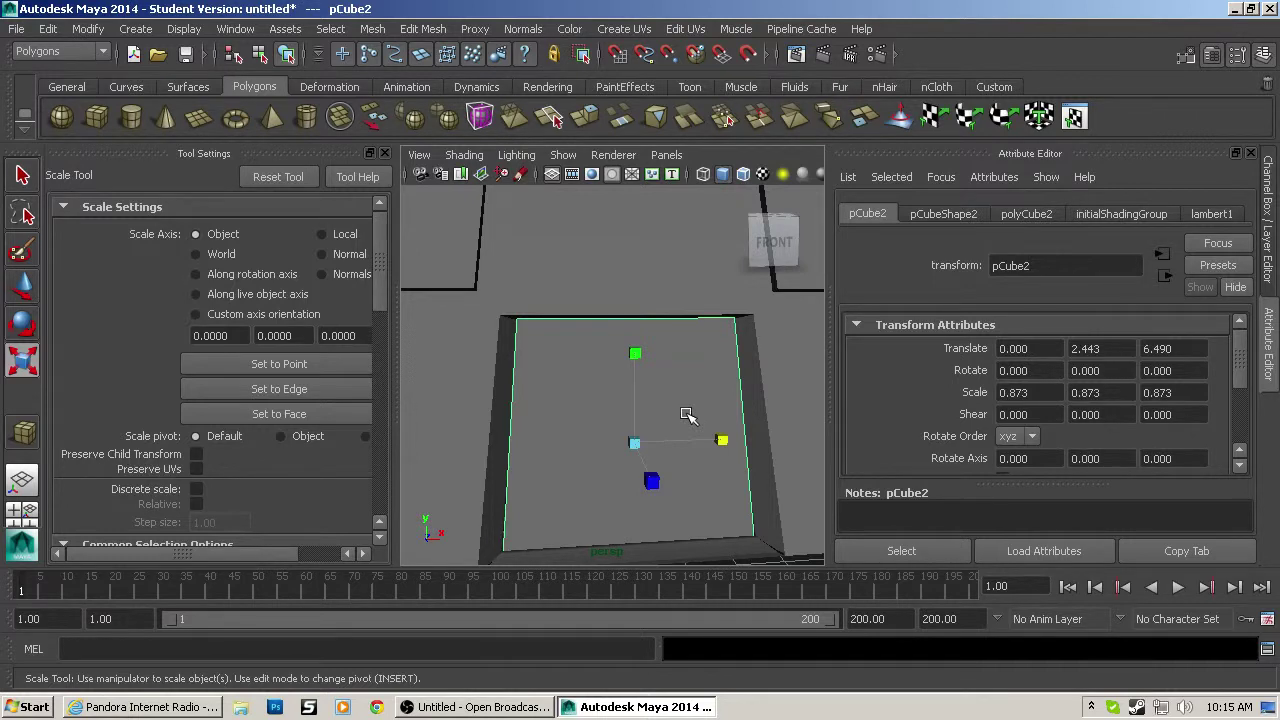
key(w)
drag(650, 478, 811, 580)
alt+drag(612, 488, 771, 548)
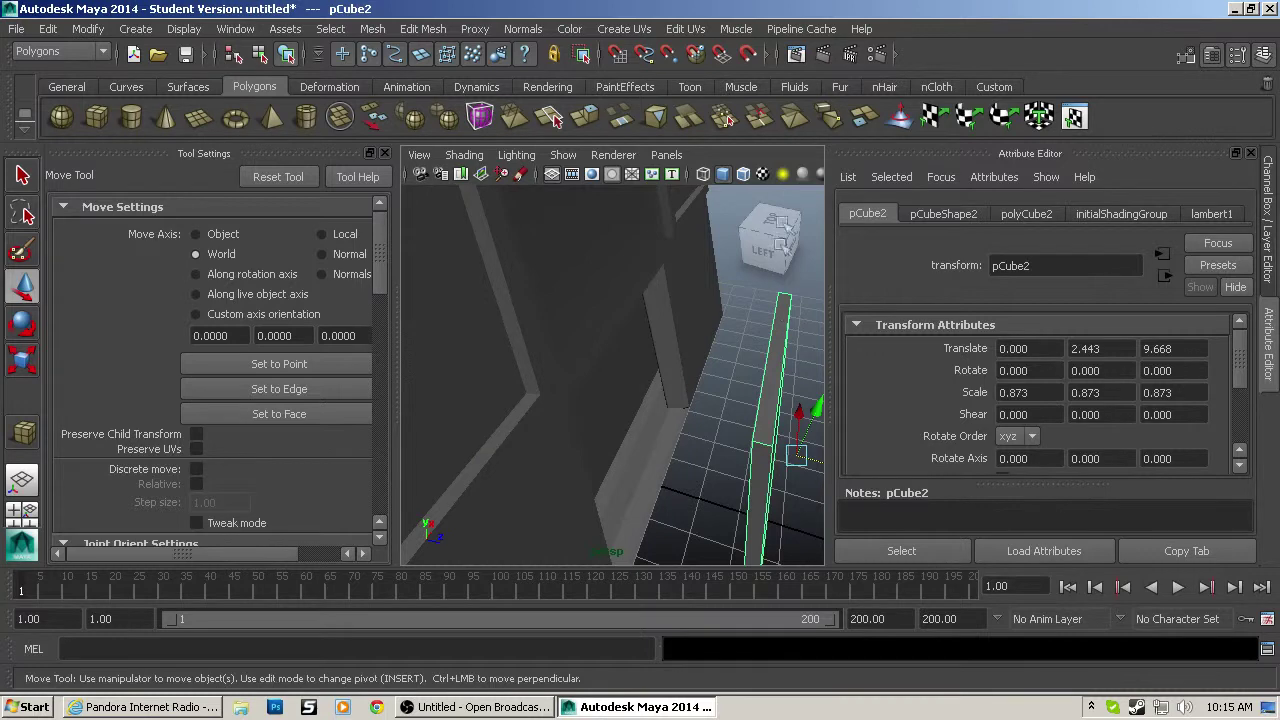
Step: Select the edges outlining the door slab's front and back faces and bevel them with offset 0.041 and 3 segments
key(F10)
click(780, 382)
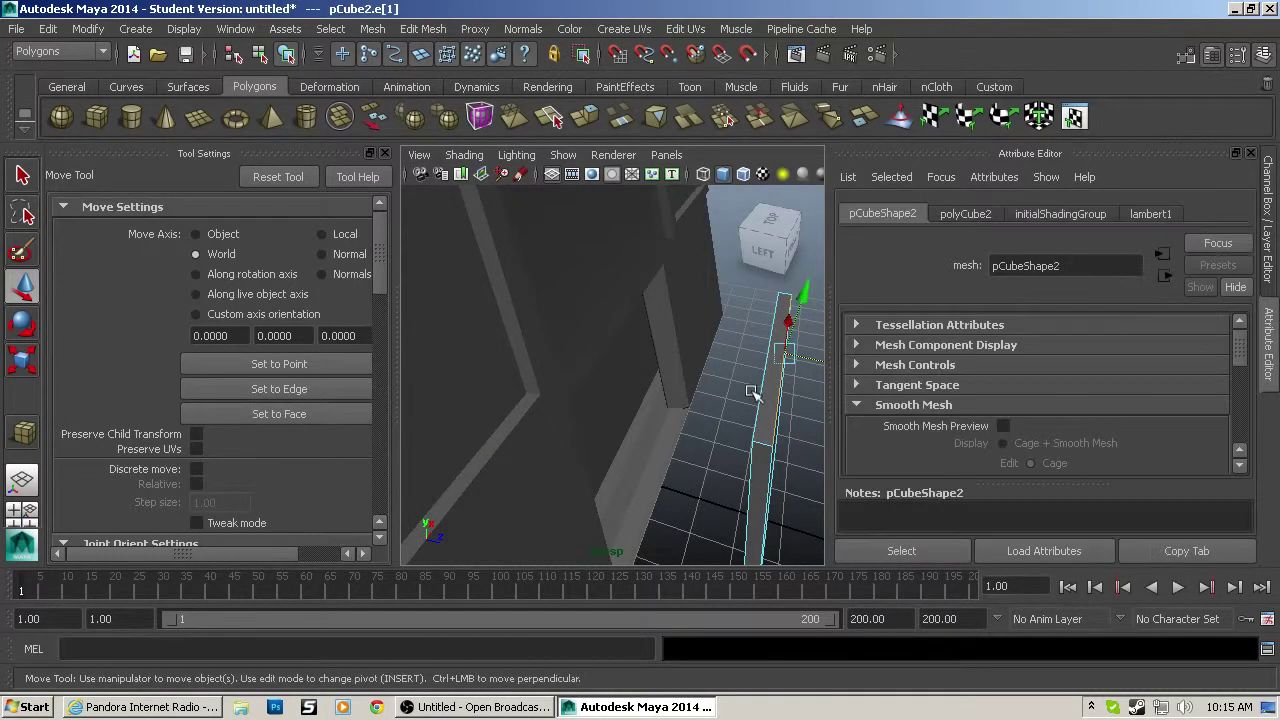
alt+drag(803, 440, 549, 400)
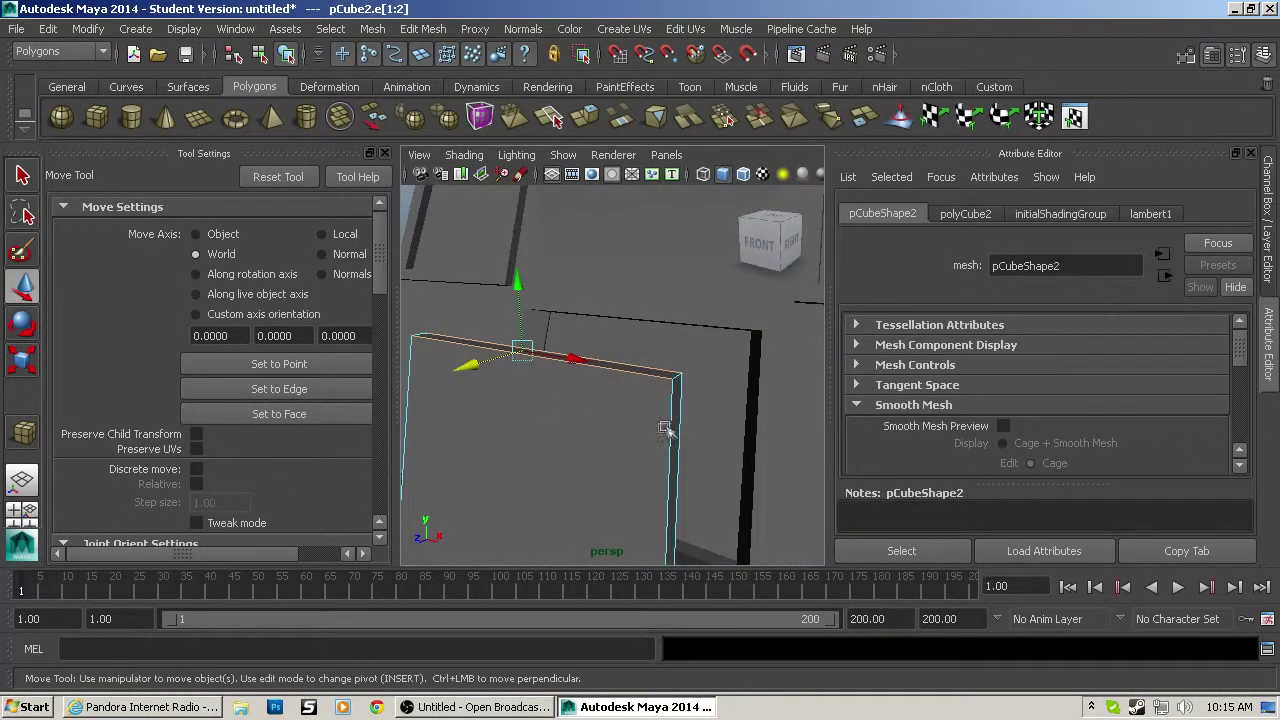
alt+drag(668, 427, 679, 342)
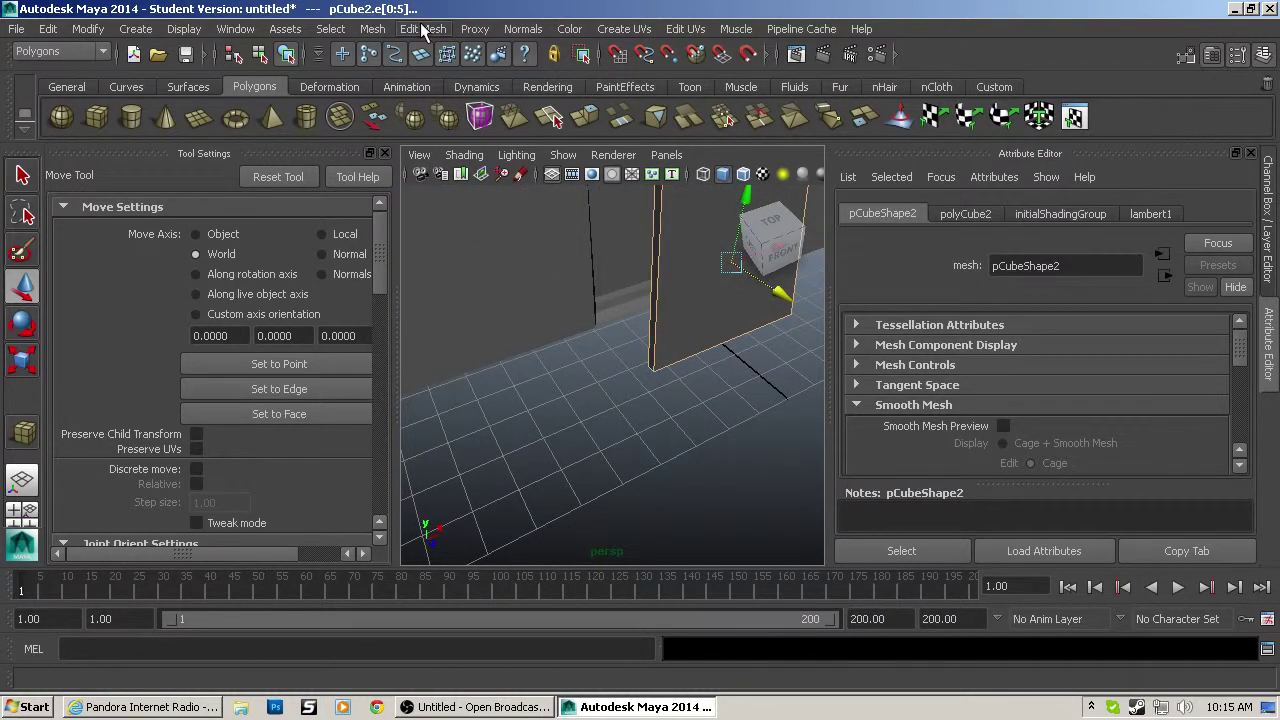
alt+drag(677, 371, 454, 314)
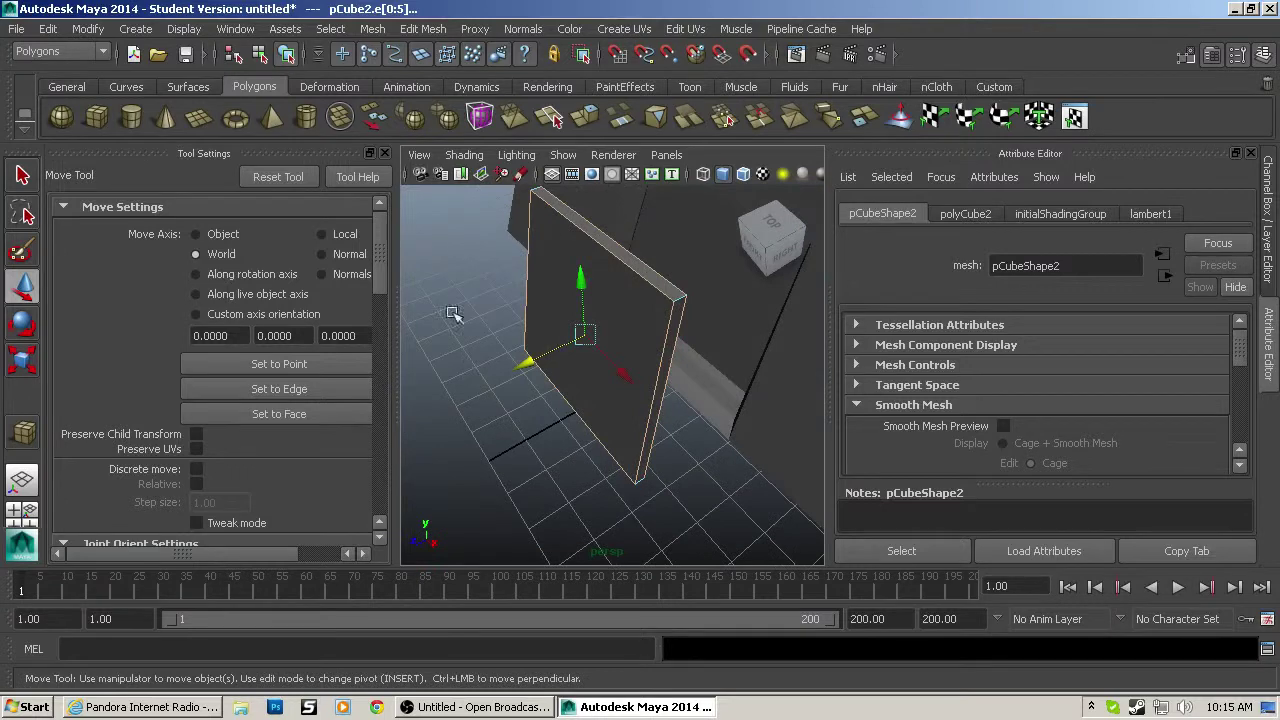
click(423, 28)
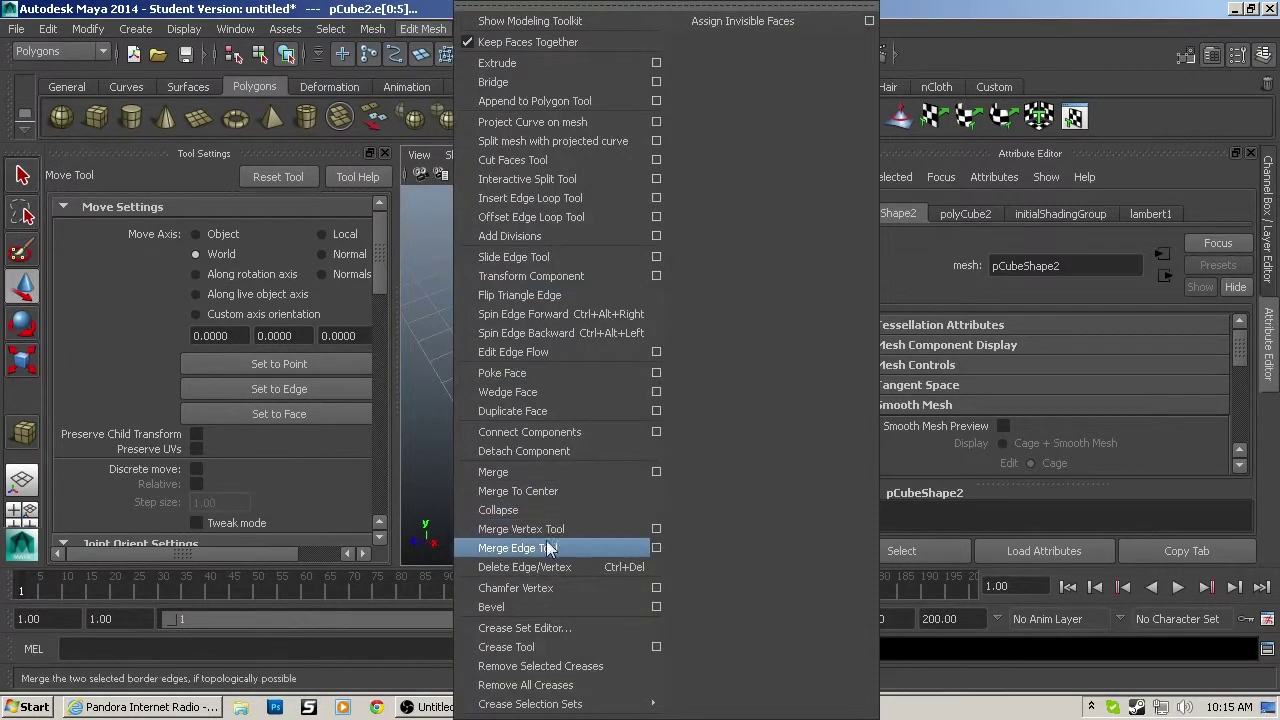
click(528, 607)
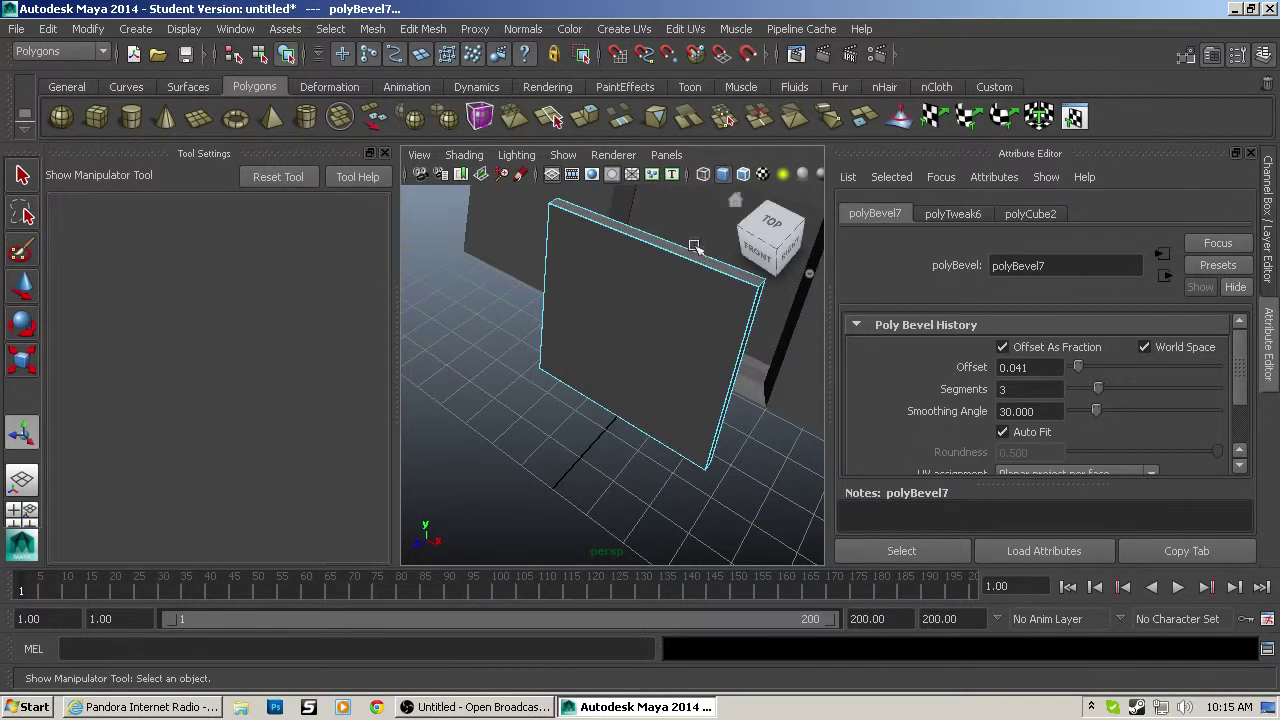
Step: Select the door slab and the building, examine their smoothed shapes near the doorway, and turn the smooth preview off
click(663, 286)
scroll(652, 310, down, 8)
click(652, 310)
alt+drag(652, 310, 630, 370)
scroll(672, 360, up, 10)
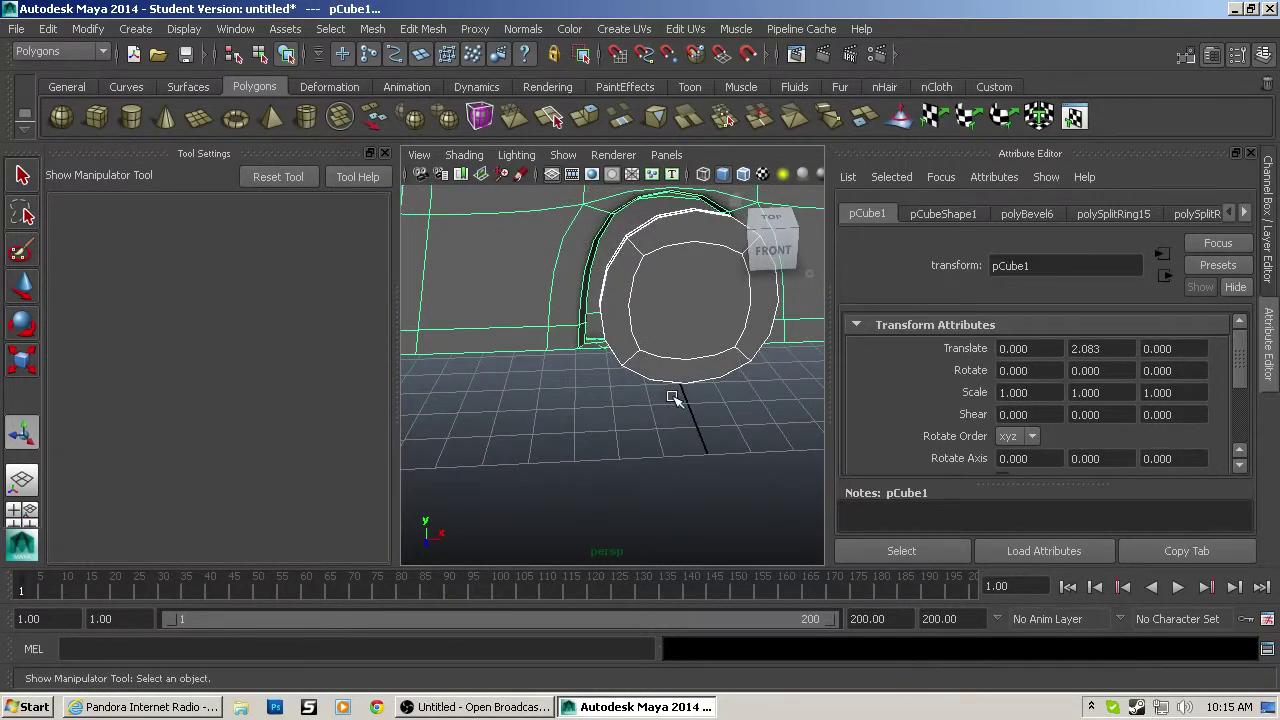
key(1)
alt+drag(622, 390, 660, 370)
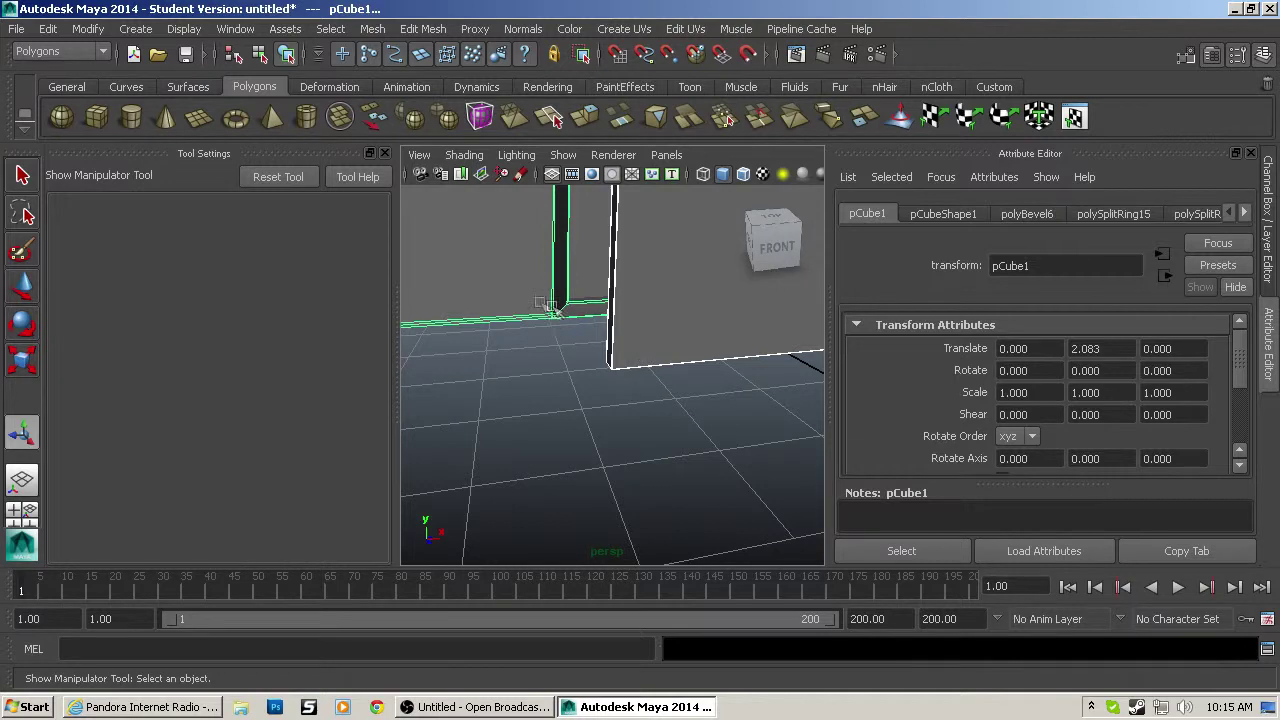
Step: Insert two horizontal edge loops close together near the bottom edge of the door slab with the Insert Edge Loop Tool
click(423, 29)
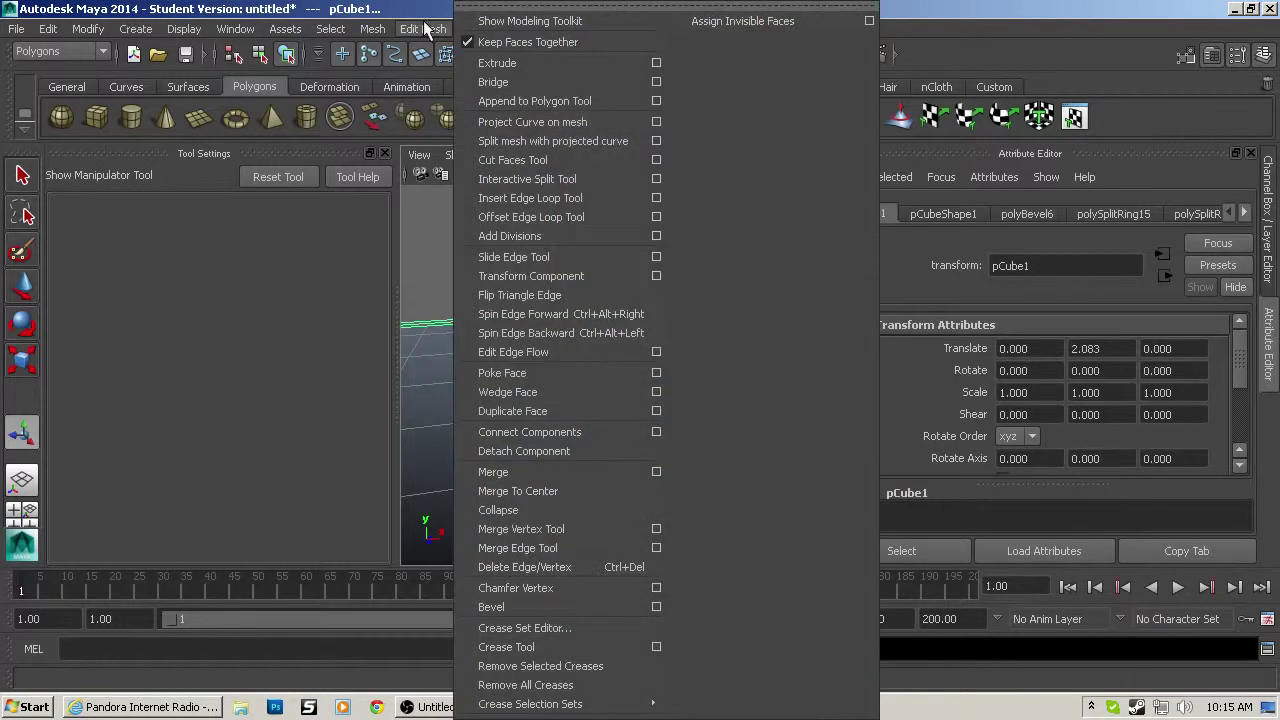
click(491, 177)
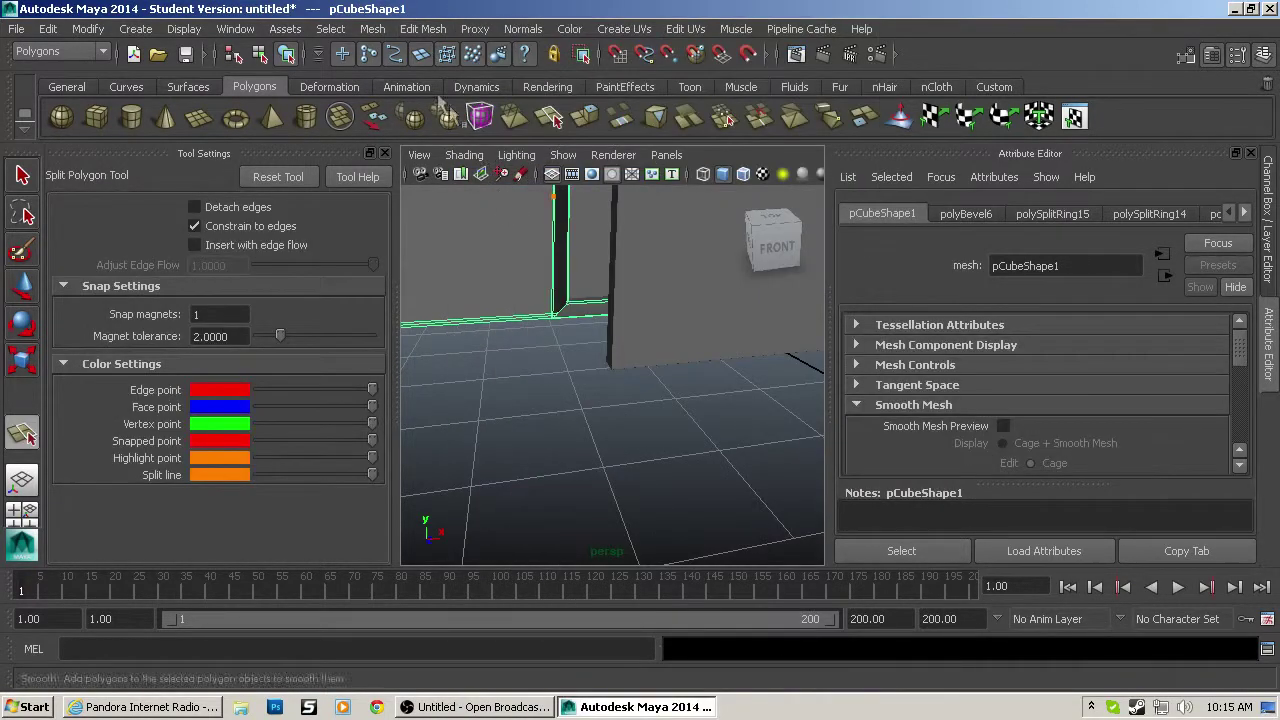
click(423, 29)
click(495, 191)
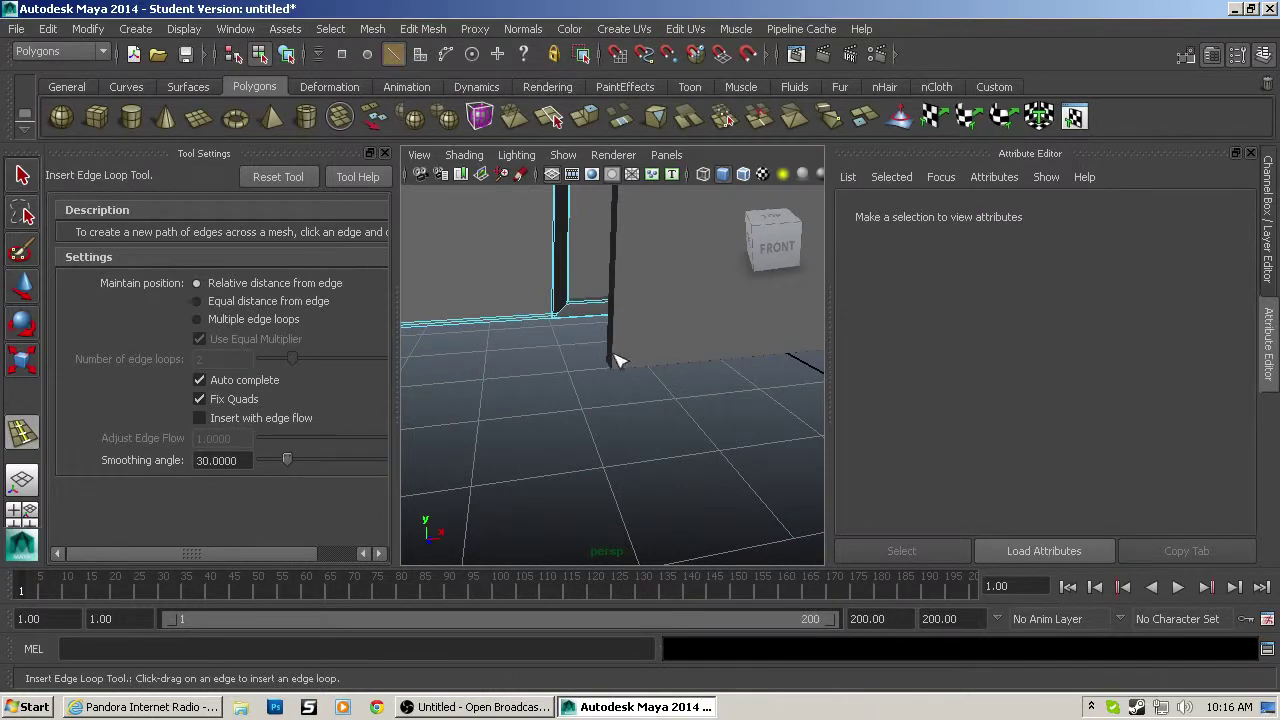
click(616, 360)
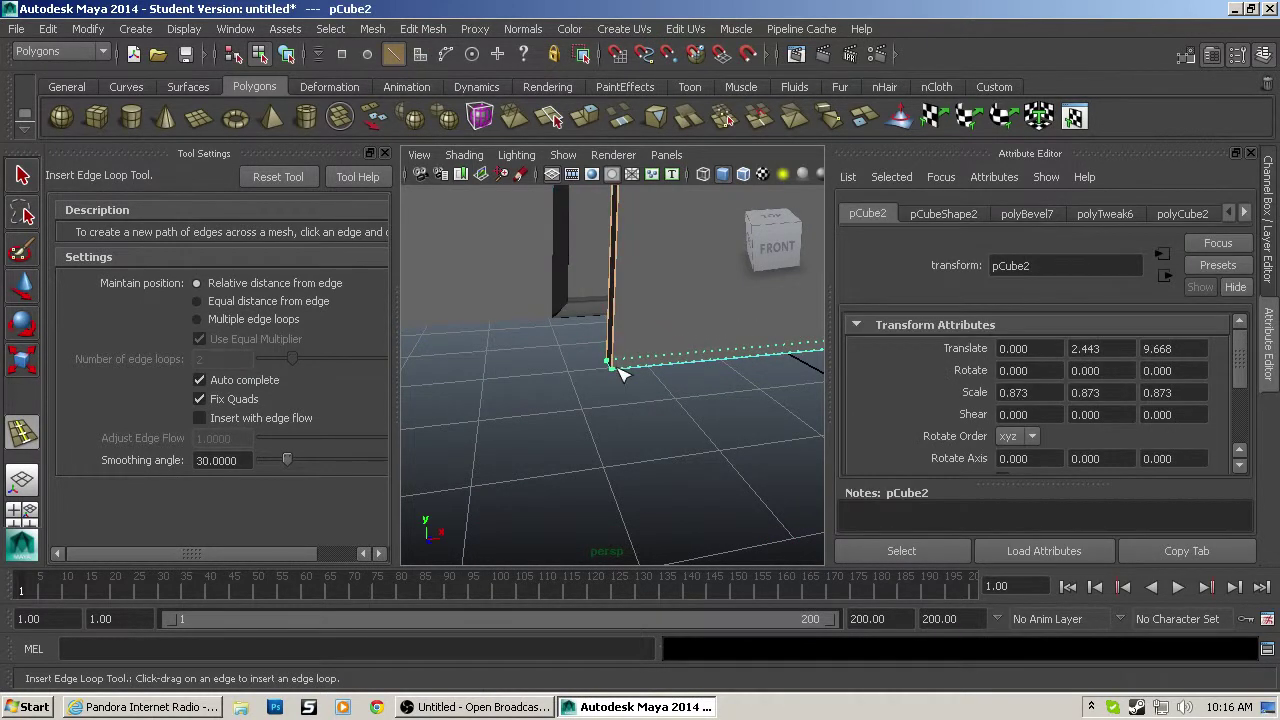
click(620, 372)
scroll(620, 360, up, 2)
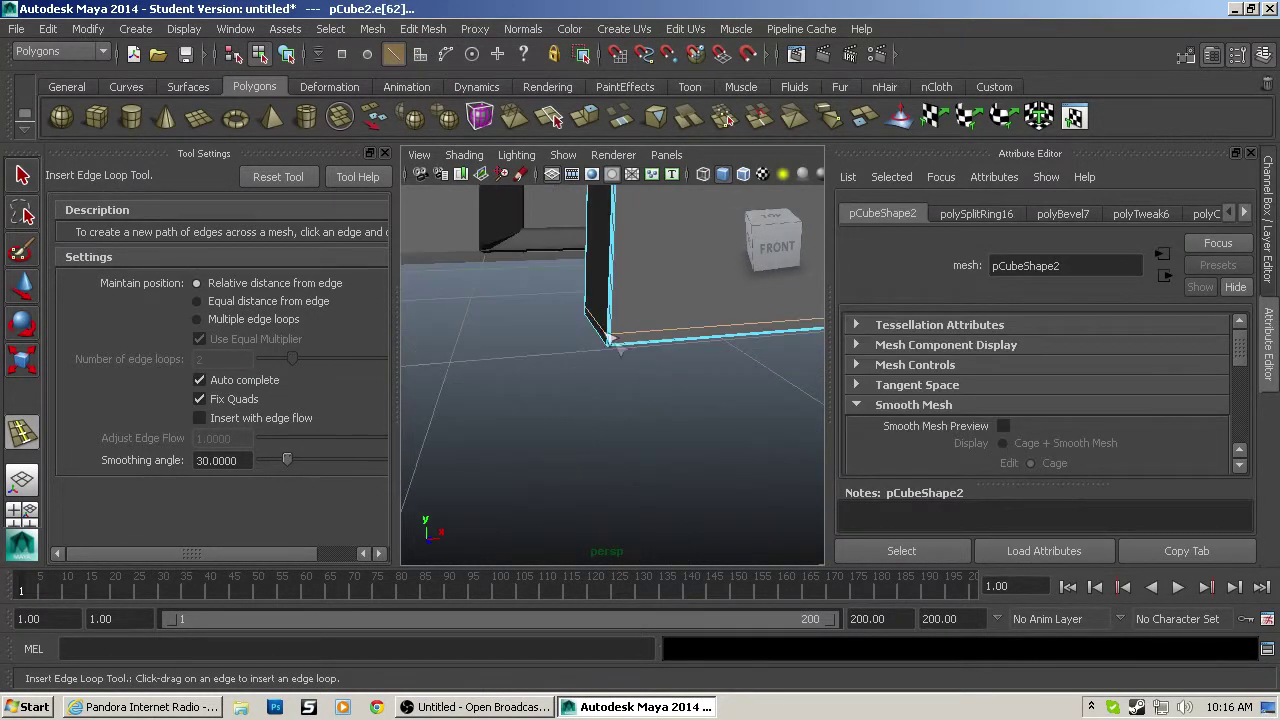
click(614, 330)
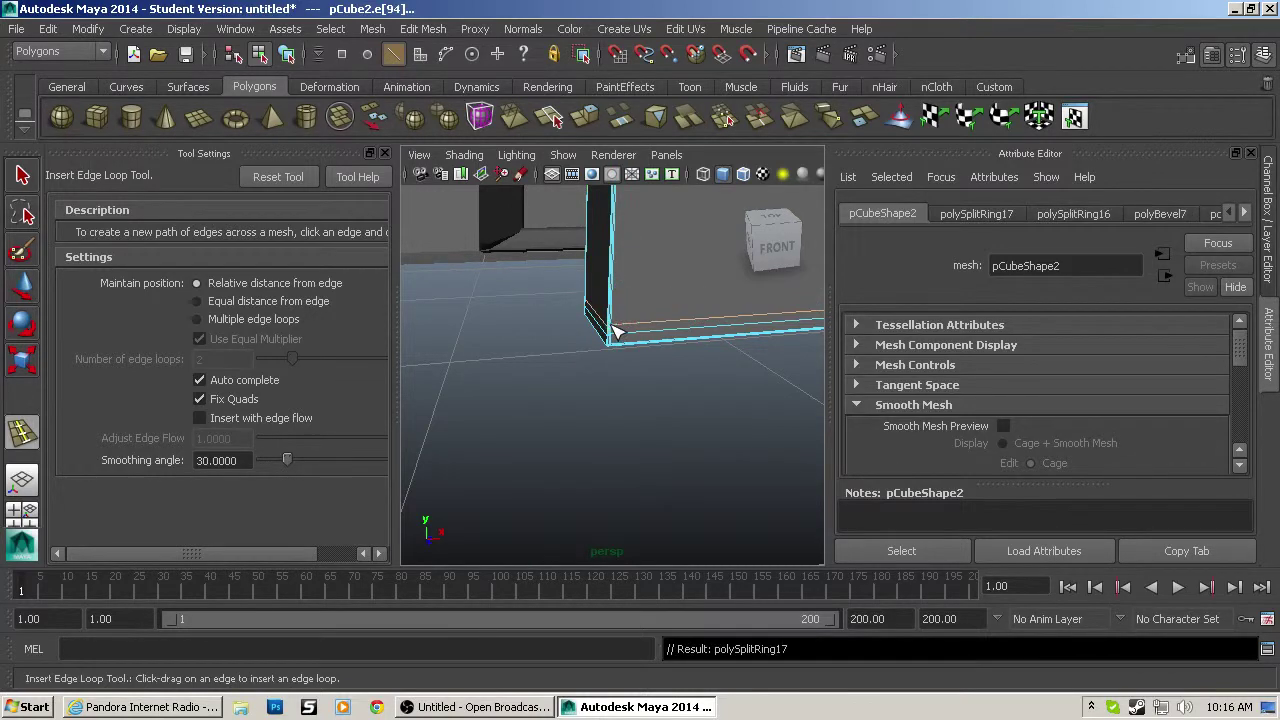
Step: Return to object selection, turn on the door slab's smooth preview, and select the building
key(F8)
key(3)
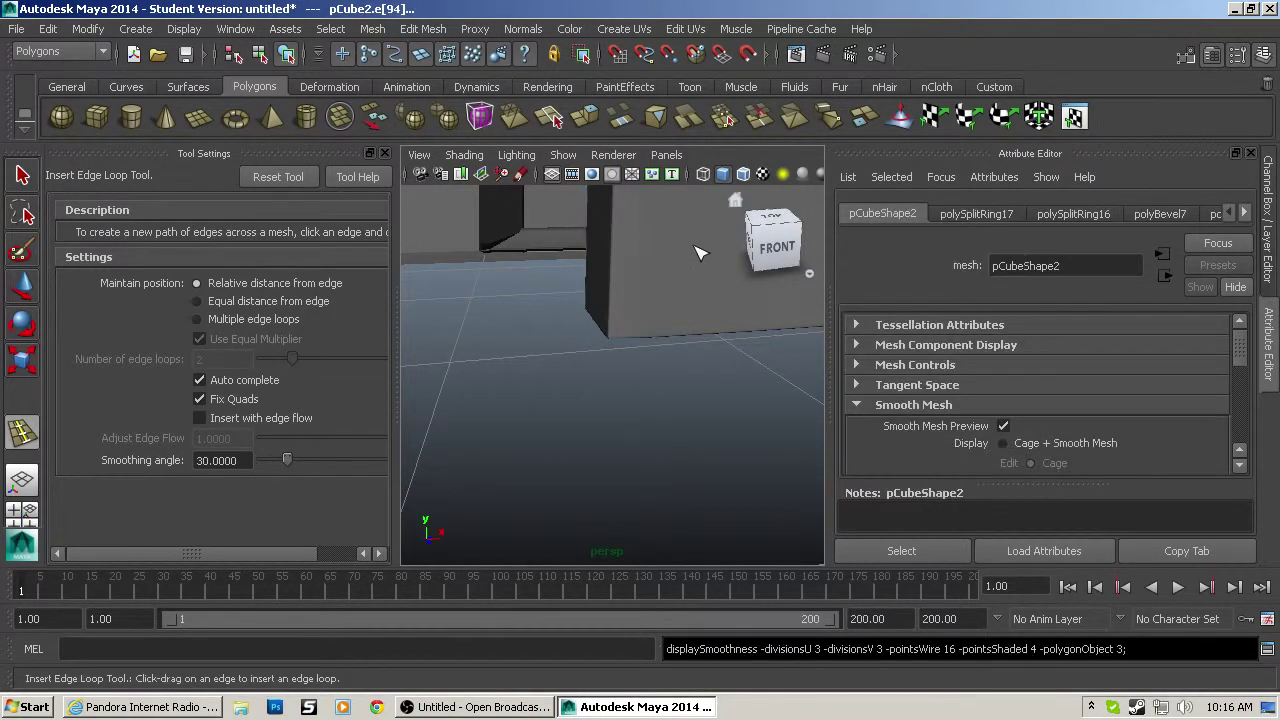
scroll(677, 282, down, 5)
alt+drag(677, 282, 704, 307)
click(456, 259)
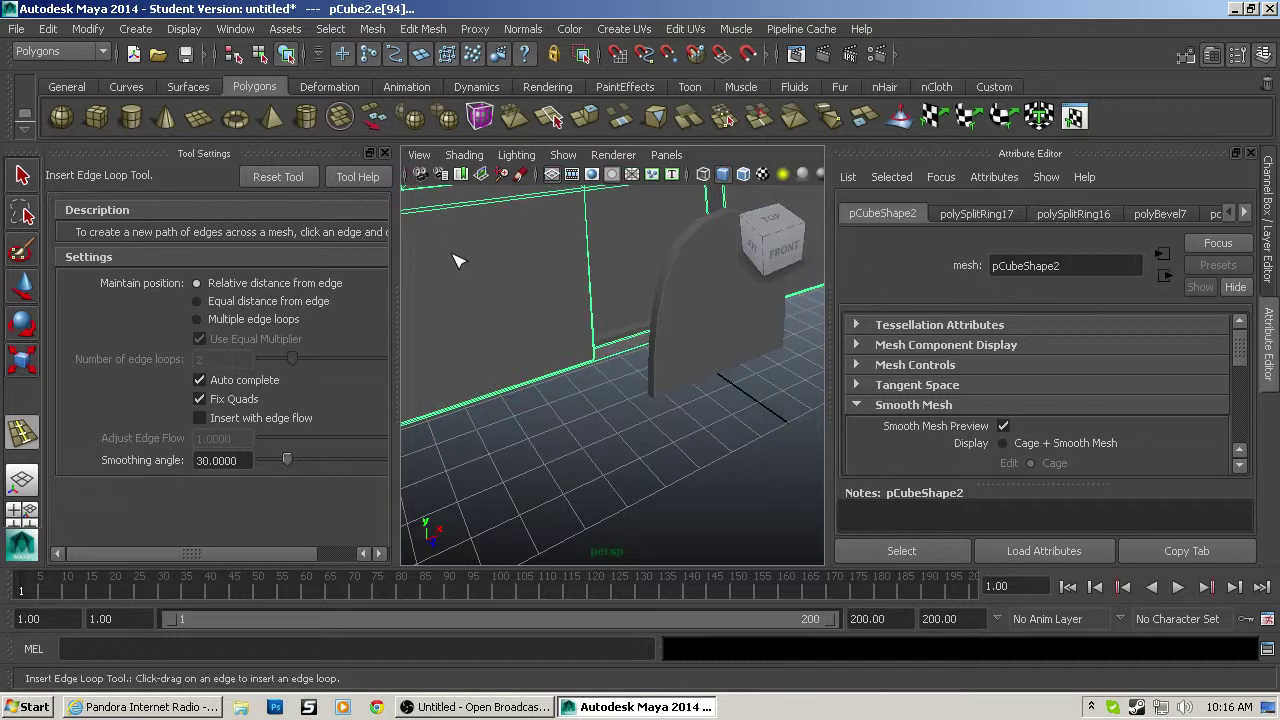
Step: Select the door slab and move it back into the building's doorway, to about 2.368 in Y and 6.720 in Z
key(3)
click(456, 259)
click(704, 328)
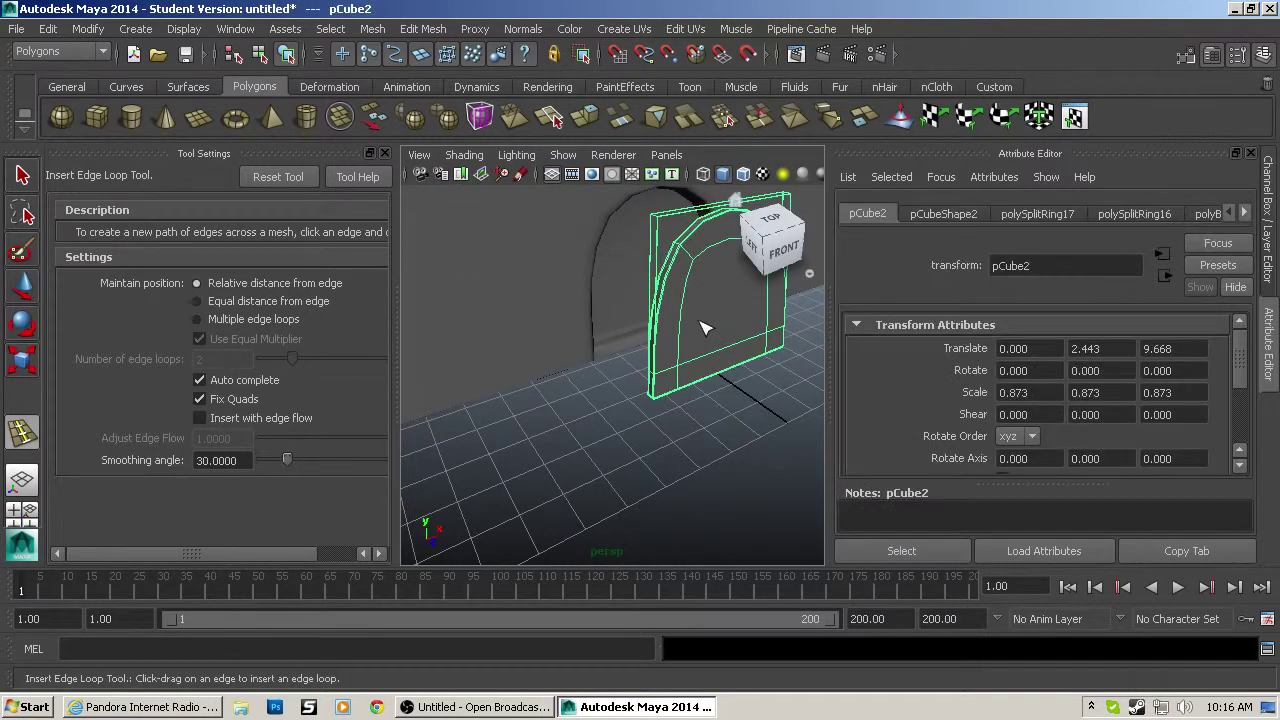
key(w)
drag(800, 331, 574, 280)
drag(651, 203, 718, 217)
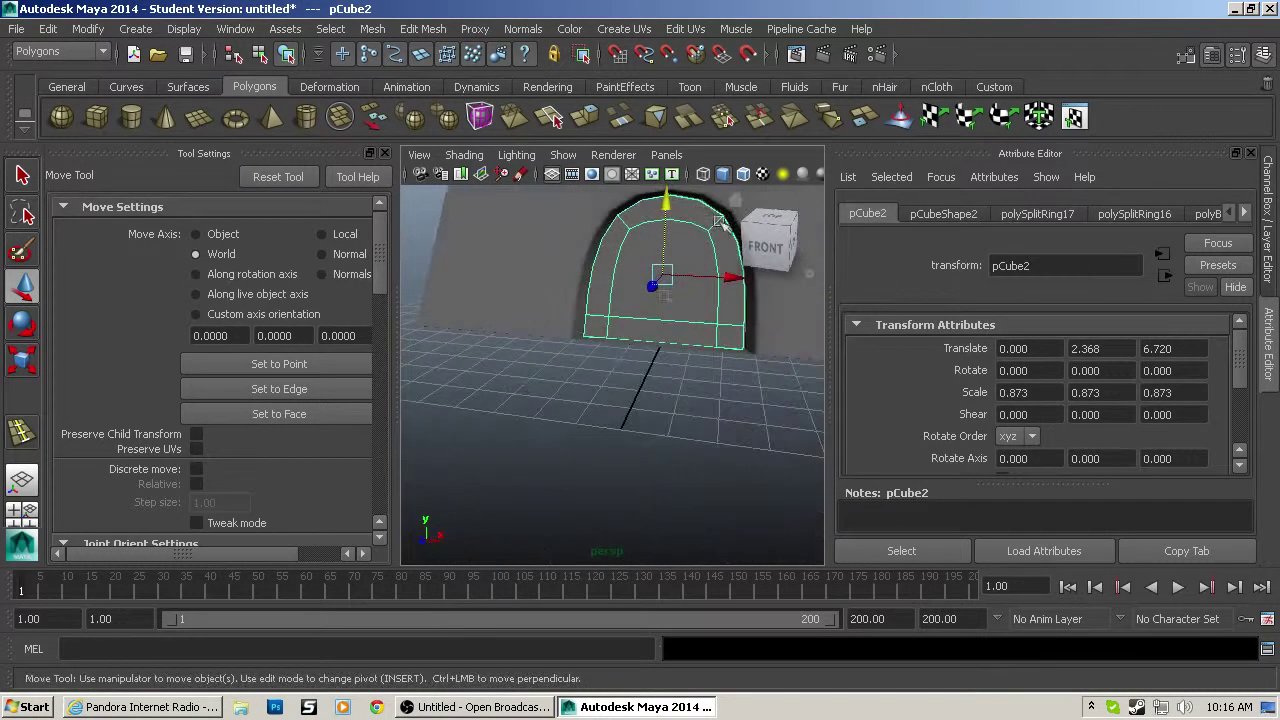
Step: Hide the tool settings and examine the whole building with its fitted door from the front and sides
alt+drag(613, 370, 655, 355)
alt+middle_drag(657, 357, 662, 460)
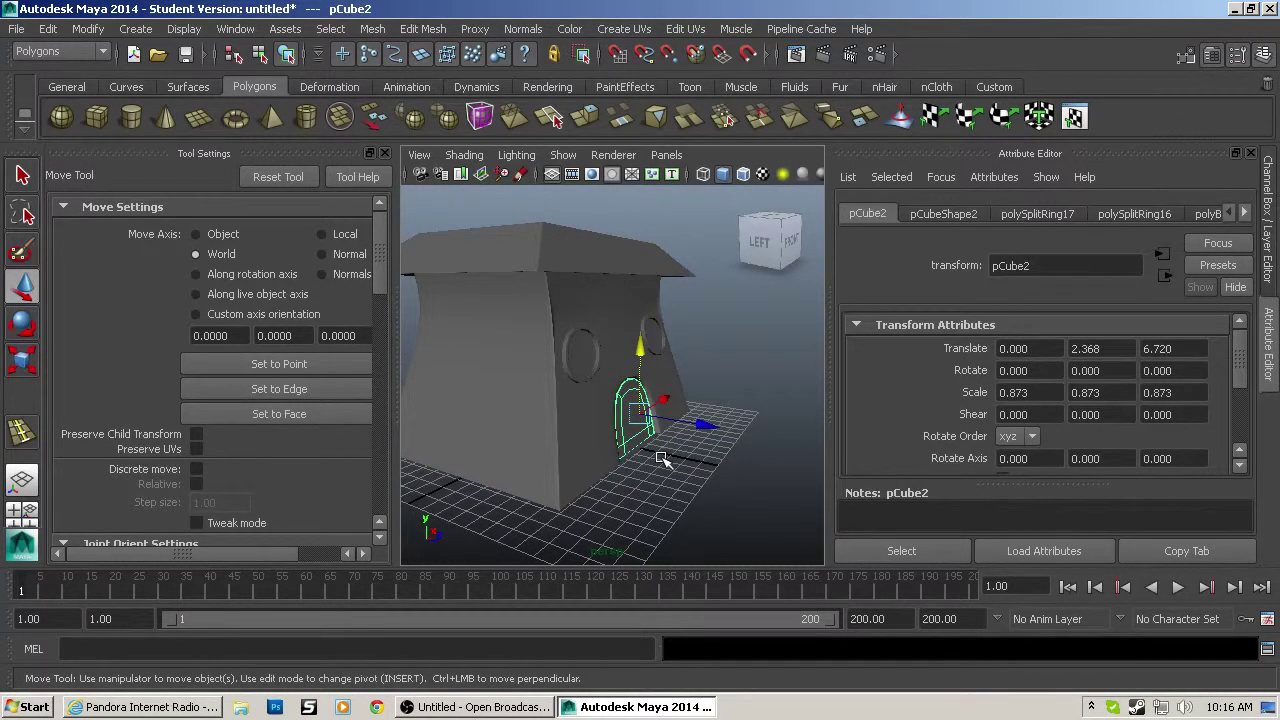
alt+drag(663, 460, 448, 440)
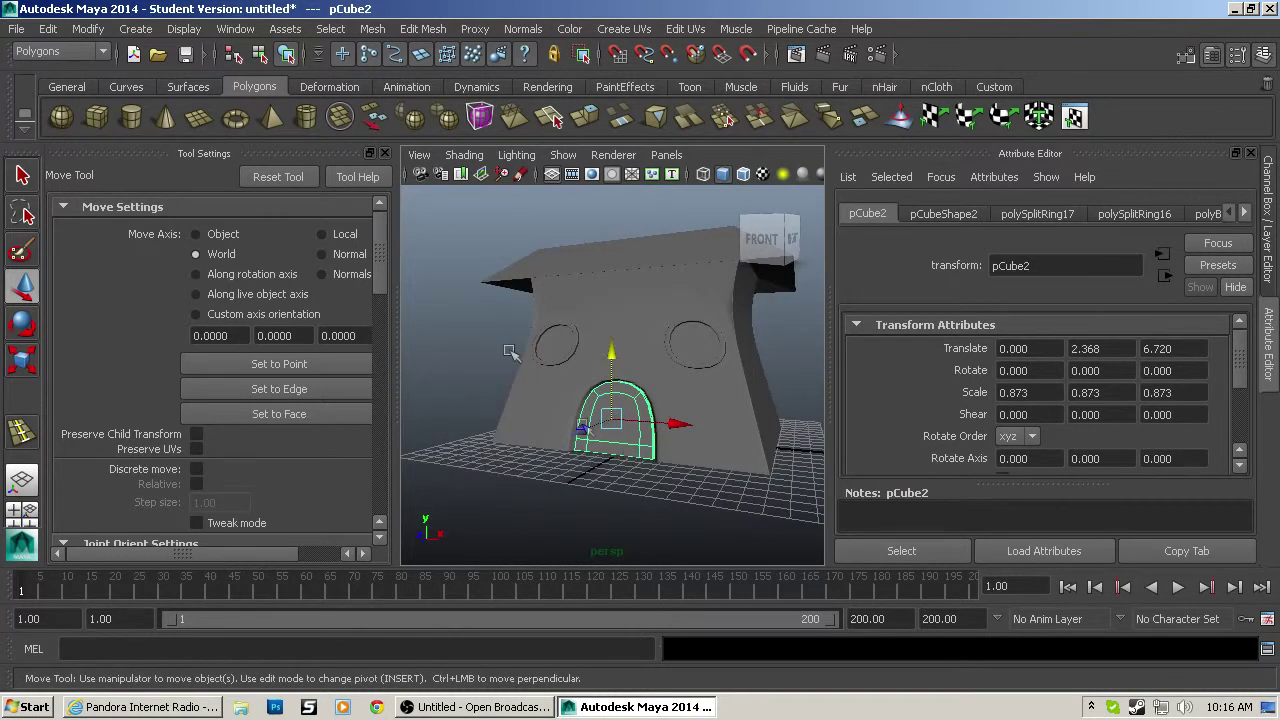
click(386, 153)
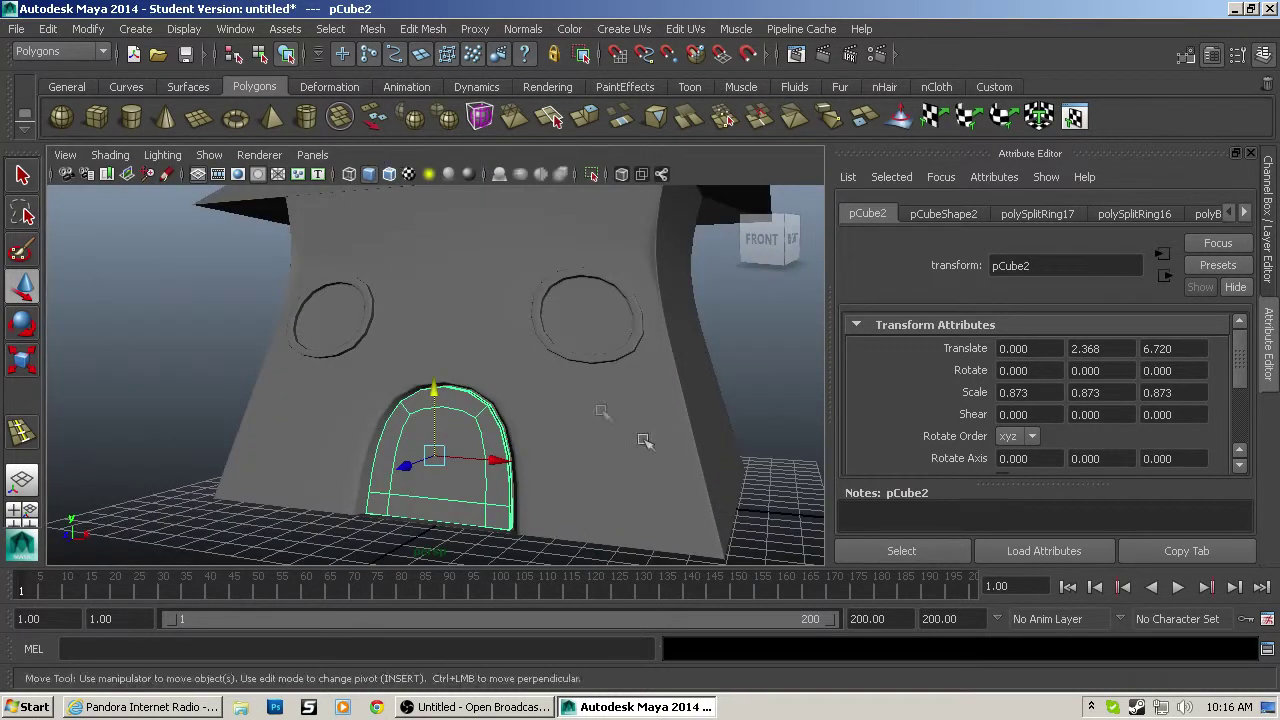
scroll(671, 423, down, 3)
mouse_move(671, 423)
alt+mouse_down()
mouse_move(693, 415)
mouse_move(351, 394)
mouse_move(686, 425)
alt+mouse_up()
scroll(374, 434, up, 3)
alt+drag(294, 423, 374, 436)
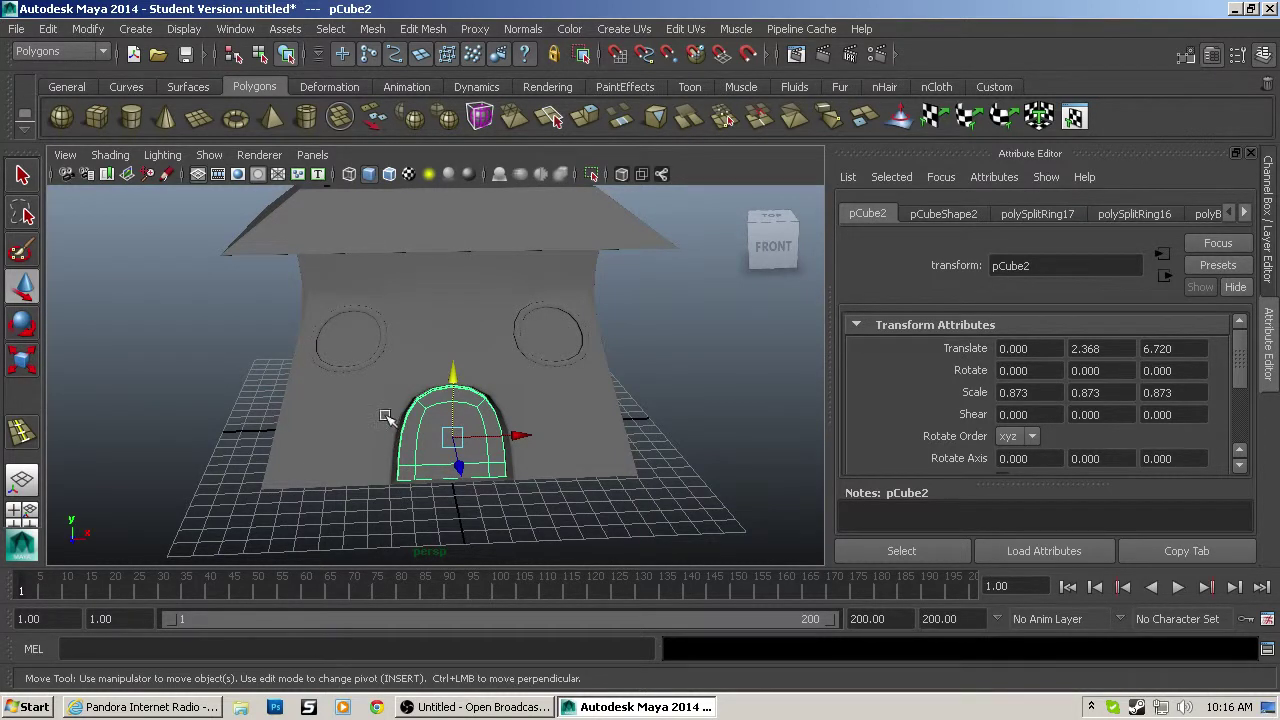
Step: Move the building aside along X to about -24.42 and create a large polygon cube on the cleared grid
click(421, 363)
drag(513, 390, 58, 389)
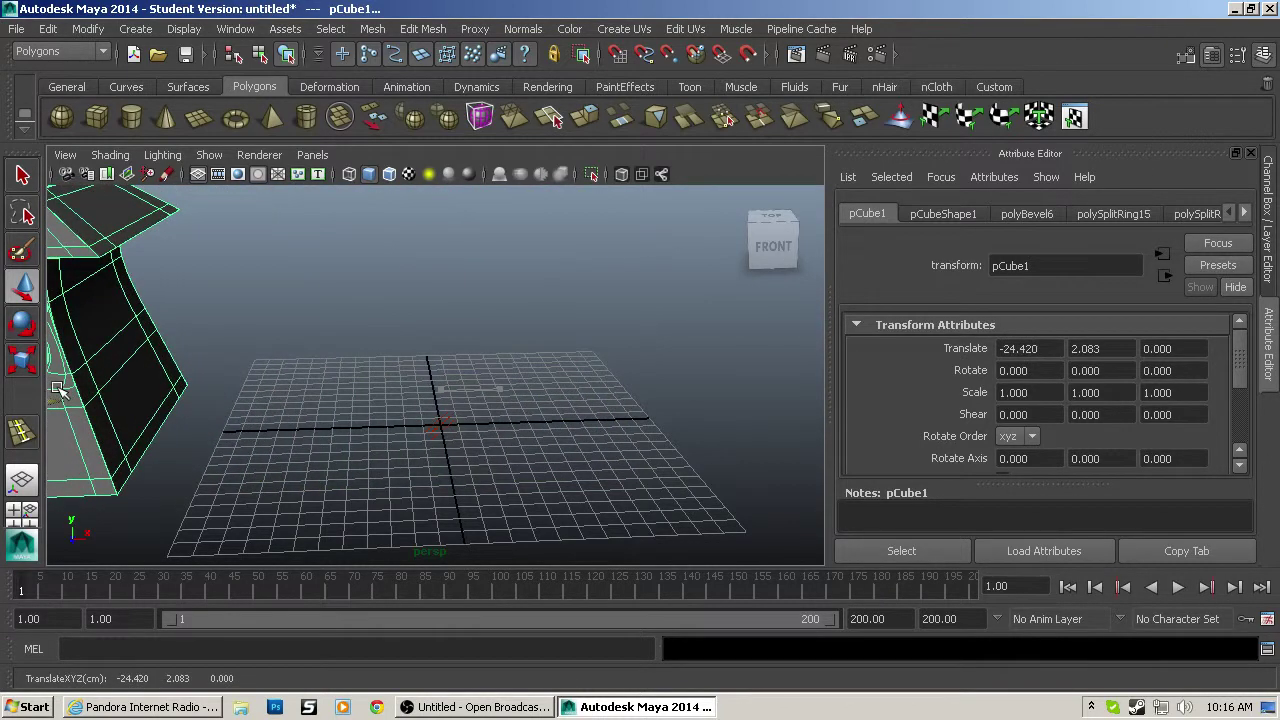
click(90, 118)
drag(336, 403, 576, 189)
alt+middle_drag(566, 326, 520, 483)
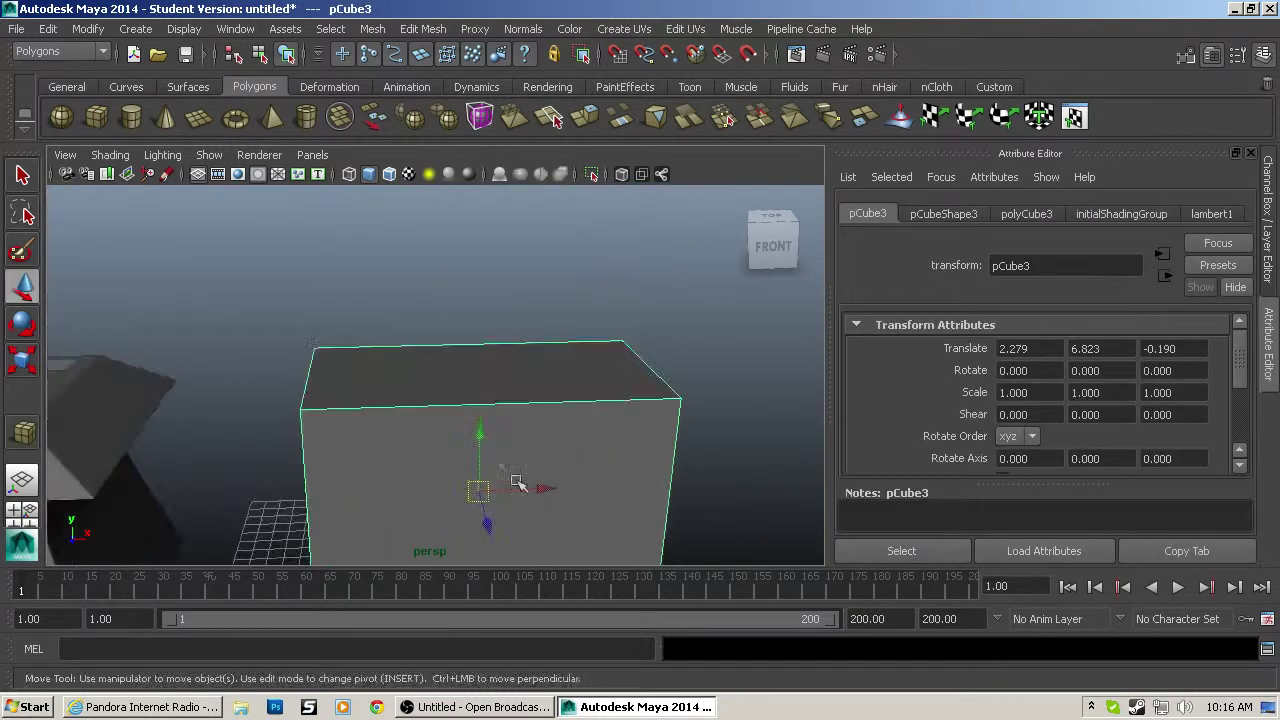
Step: Extrude the new cube's top face and scale it inward to about 0.933 to leave a narrow border
key(F11)
click(410, 370)
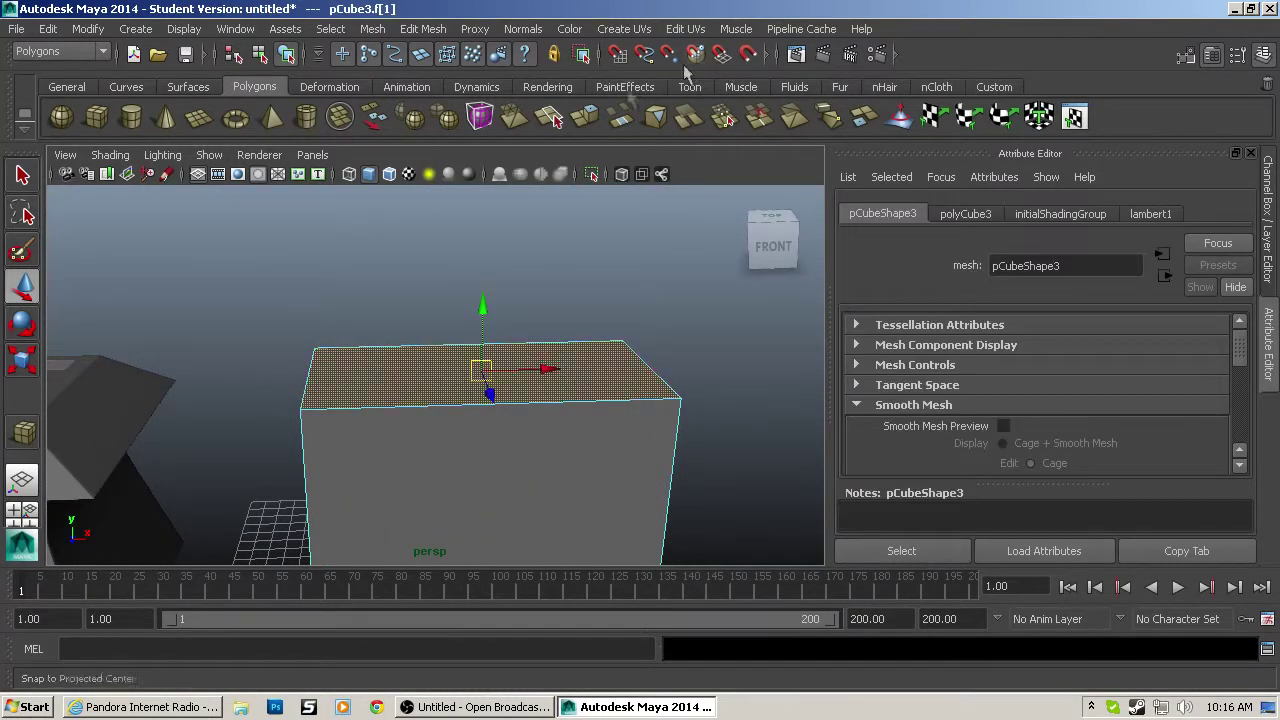
click(586, 117)
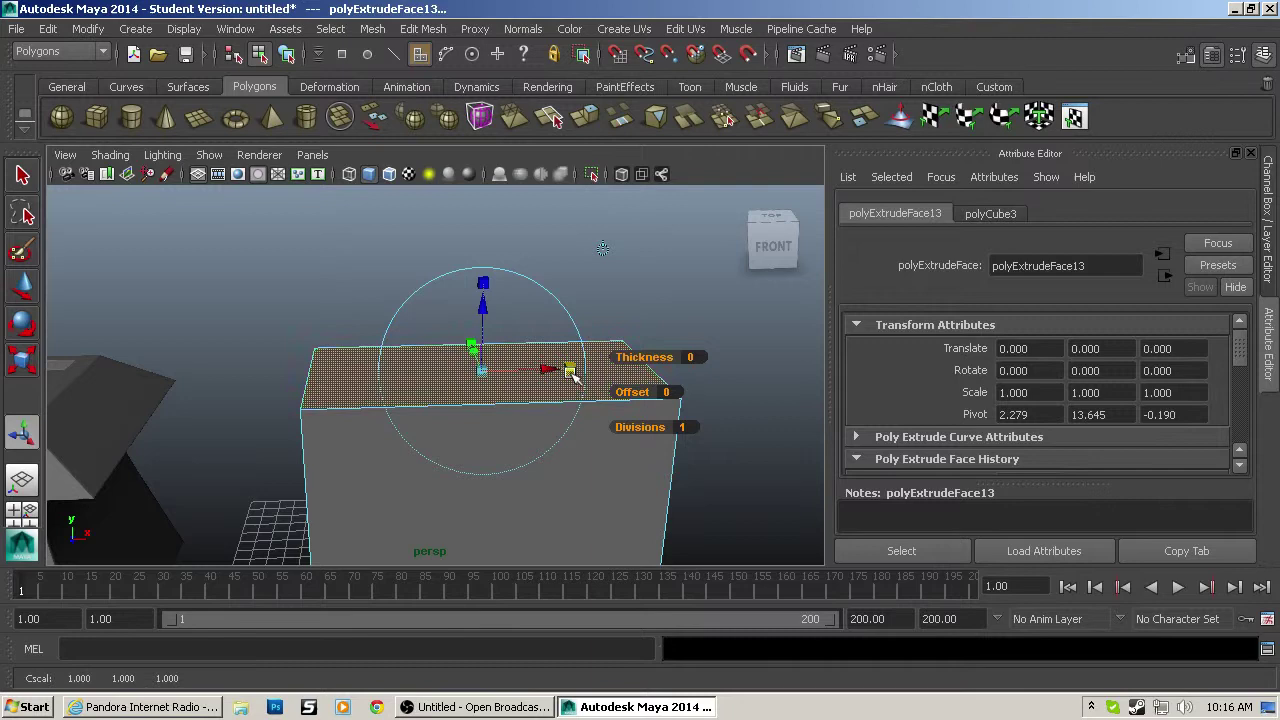
drag(491, 371, 482, 375)
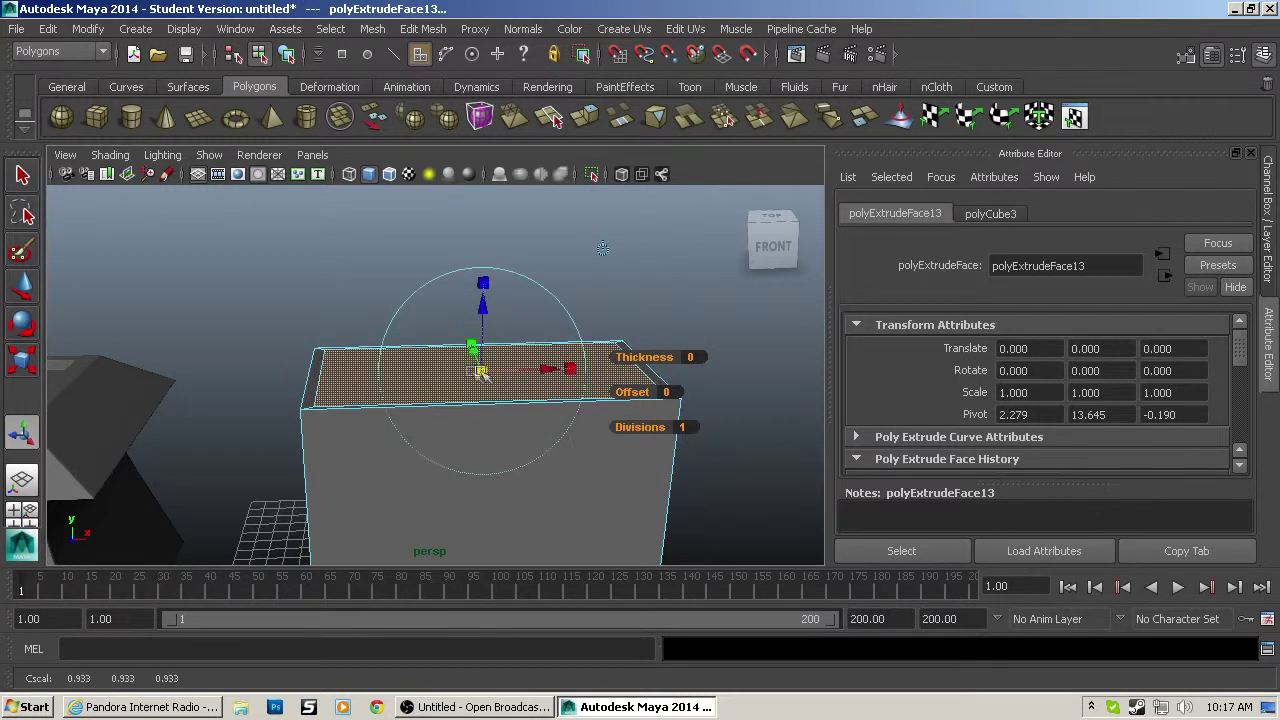
Step: Select the narrow border faces around the cube's top and extrude them slightly upward into a raised rim
click(319, 375)
alt+drag(337, 400, 363, 434)
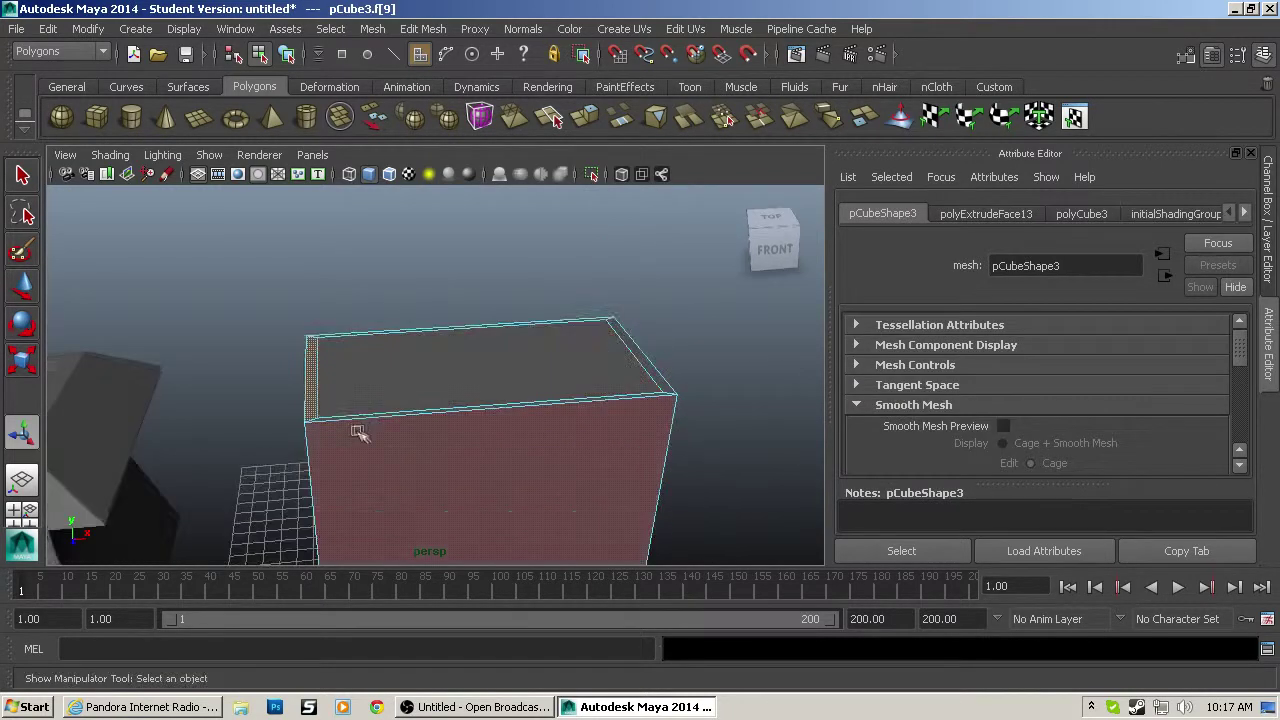
shift+click(648, 353)
click(592, 120)
drag(496, 360, 498, 345)
Step: Select the outer side faces of the raised rim and extrude them slightly outward beyond the walls
scroll(490, 422, up, 4)
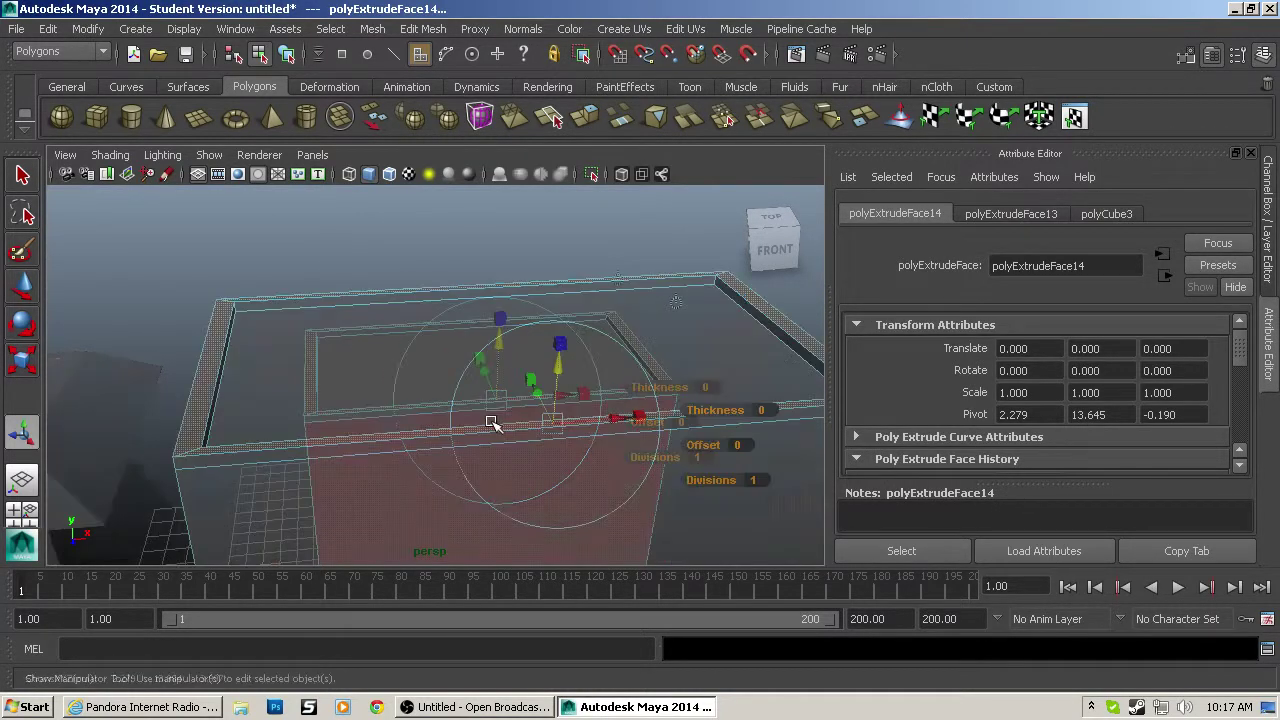
click(302, 458)
alt+drag(146, 438, 306, 435)
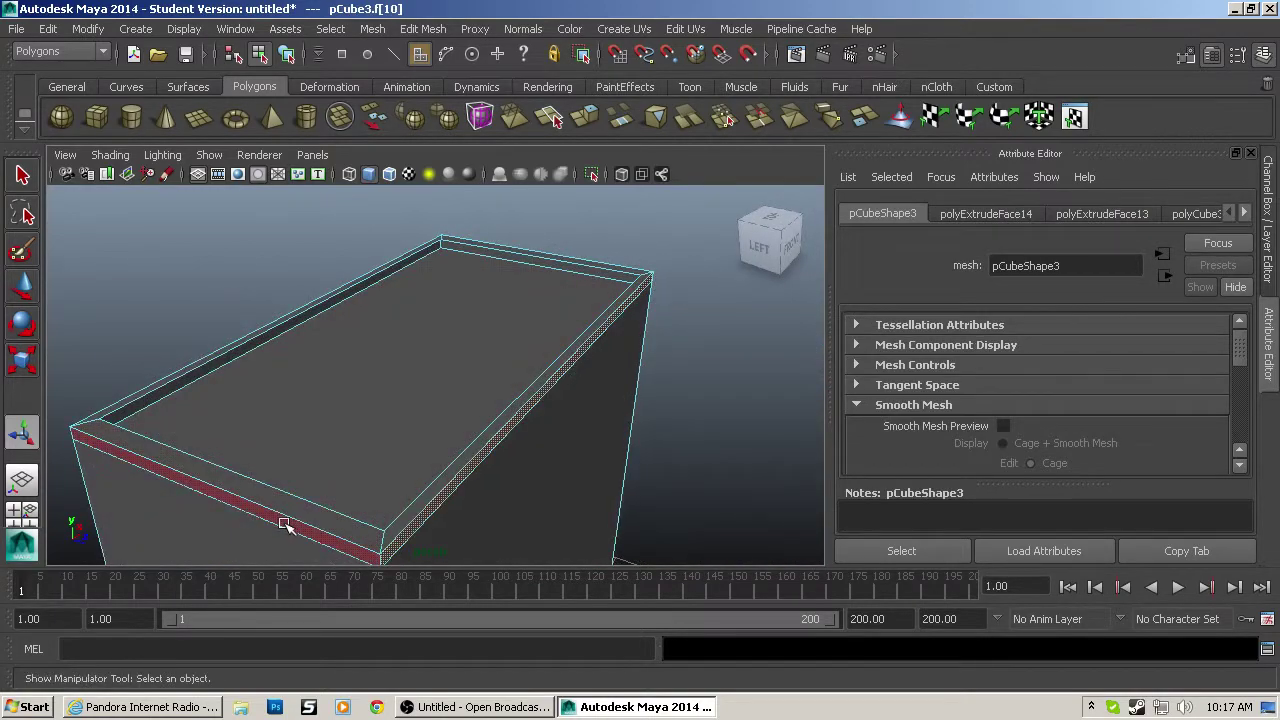
alt+drag(290, 526, 538, 422)
click(588, 121)
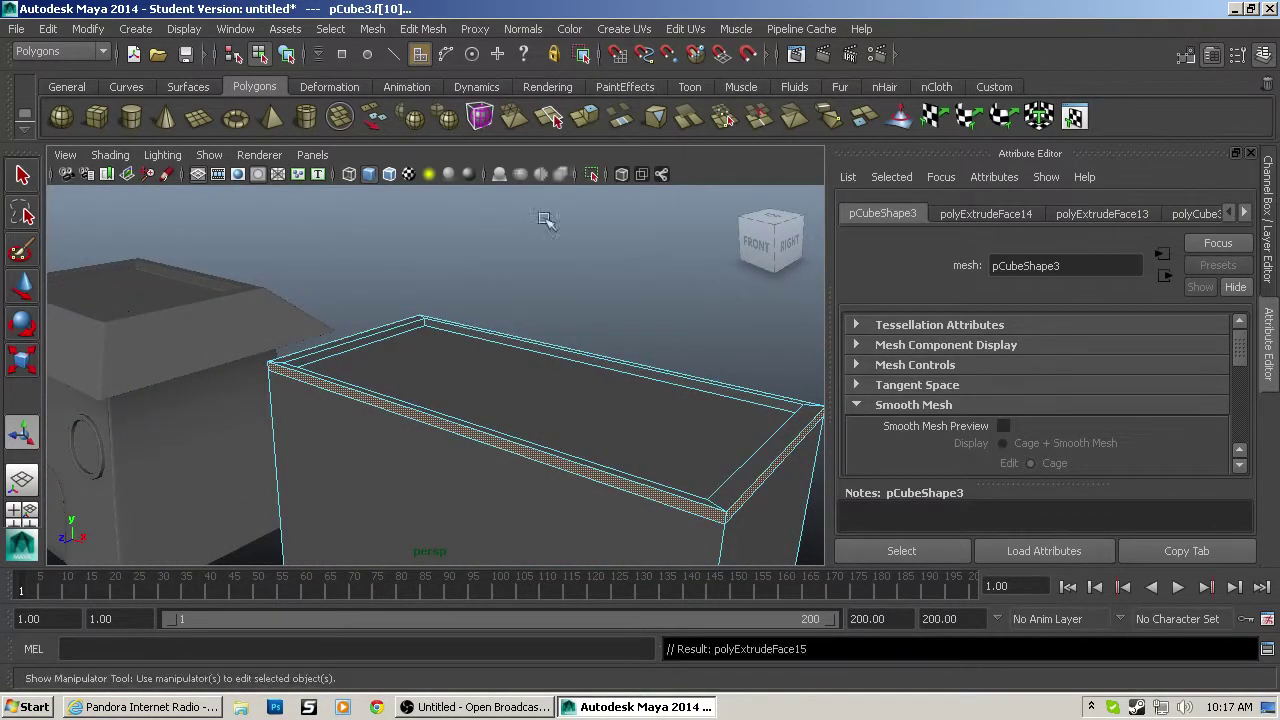
drag(398, 445, 522, 438)
key(t)
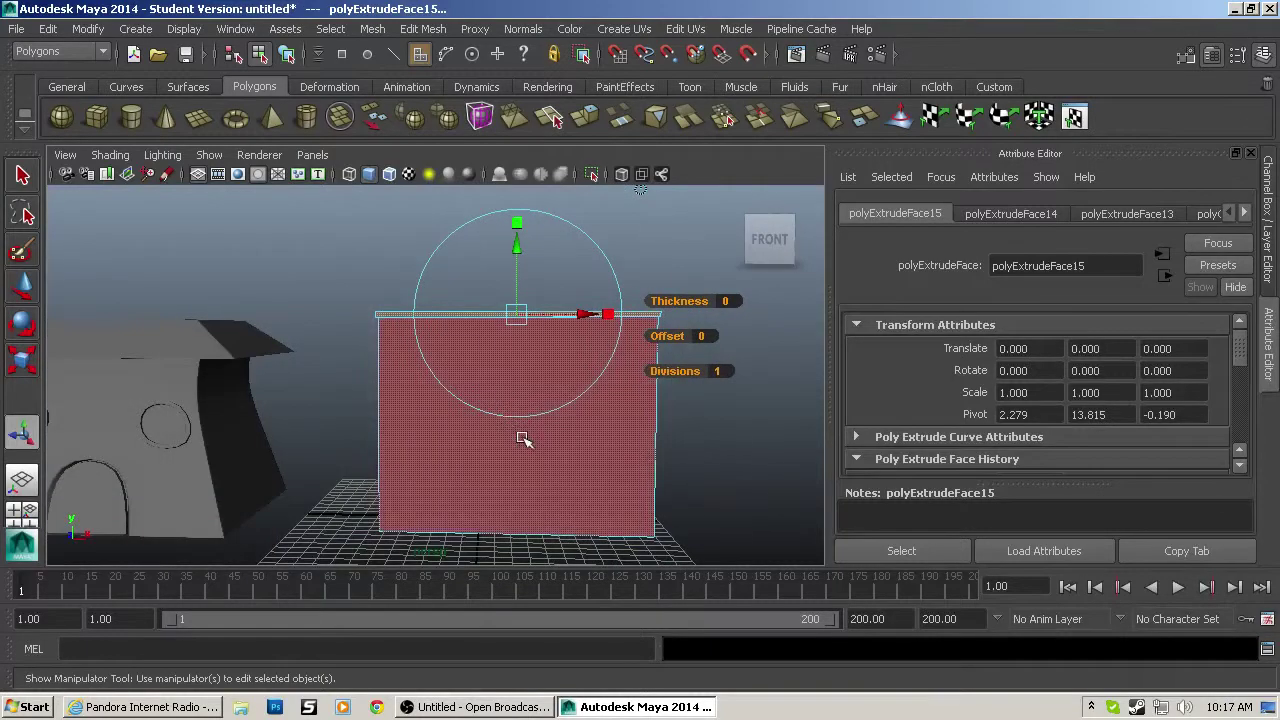
Step: Insert two horizontal edge loops around the lower half of the box with the Insert Edge Loop Tool
scroll(546, 525, up, 3)
alt+middle_drag(546, 525, 520, 432)
scroll(517, 465, up, 3)
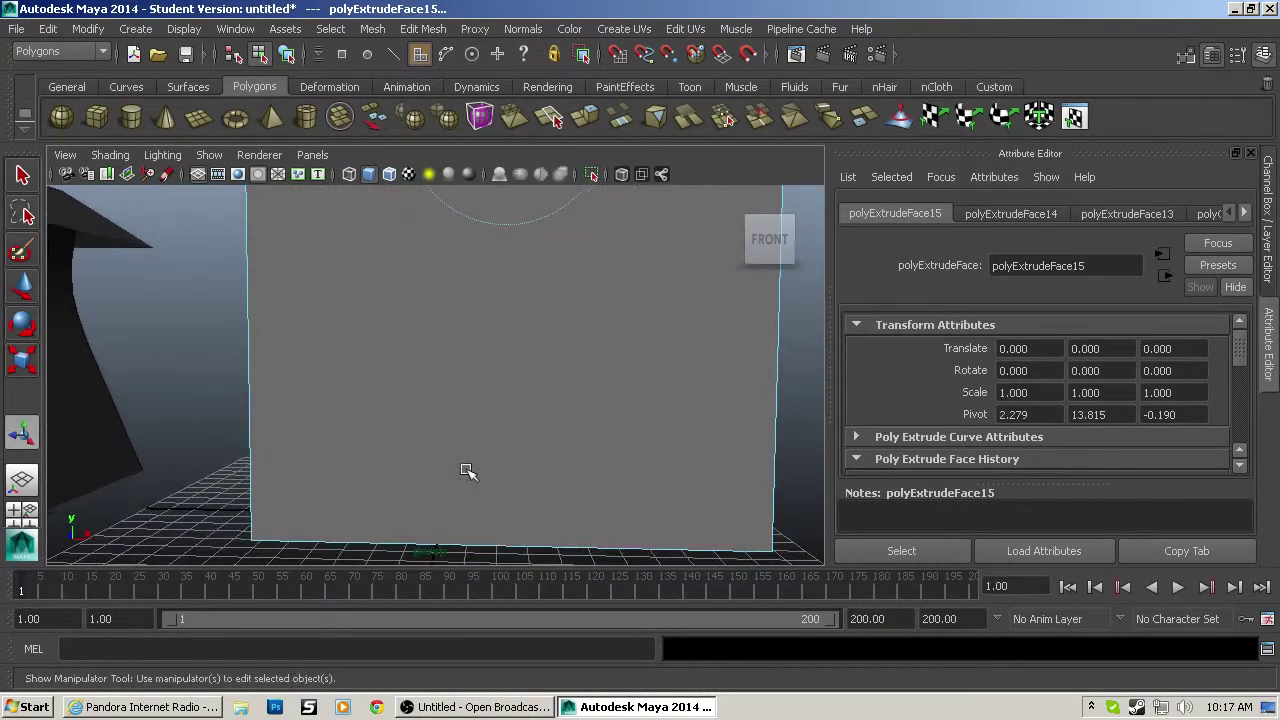
click(477, 303)
click(422, 29)
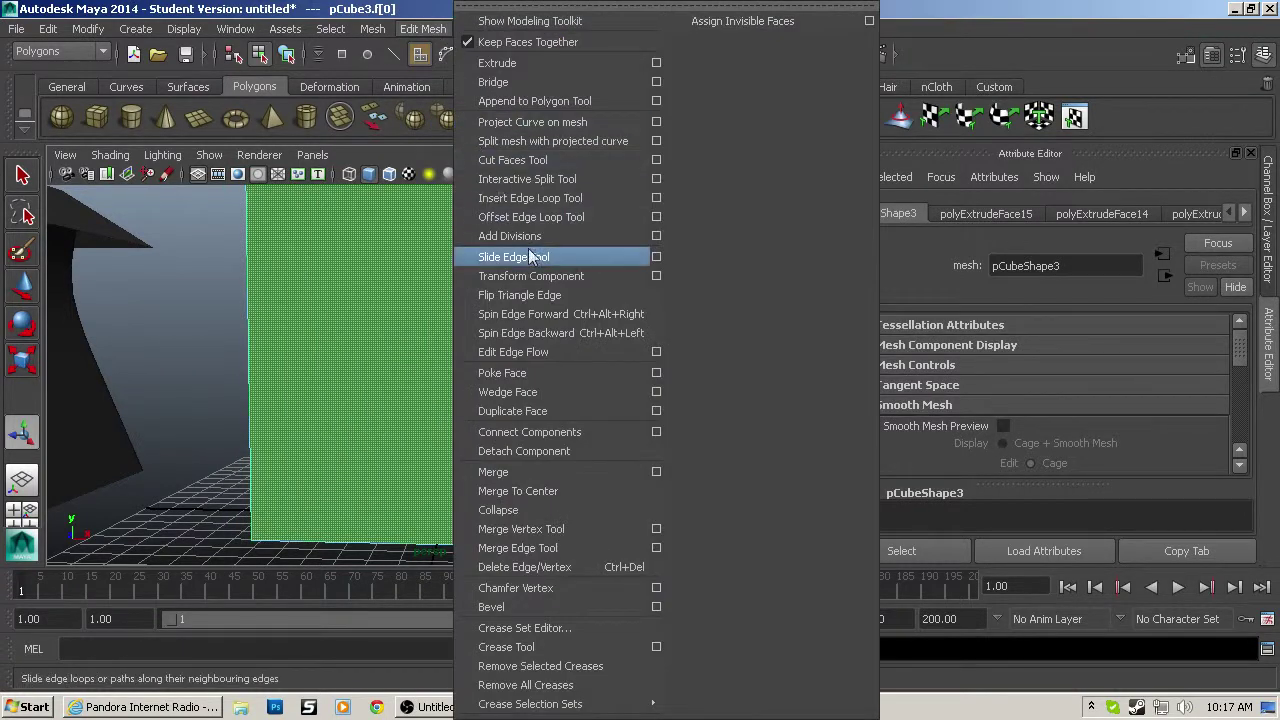
click(530, 198)
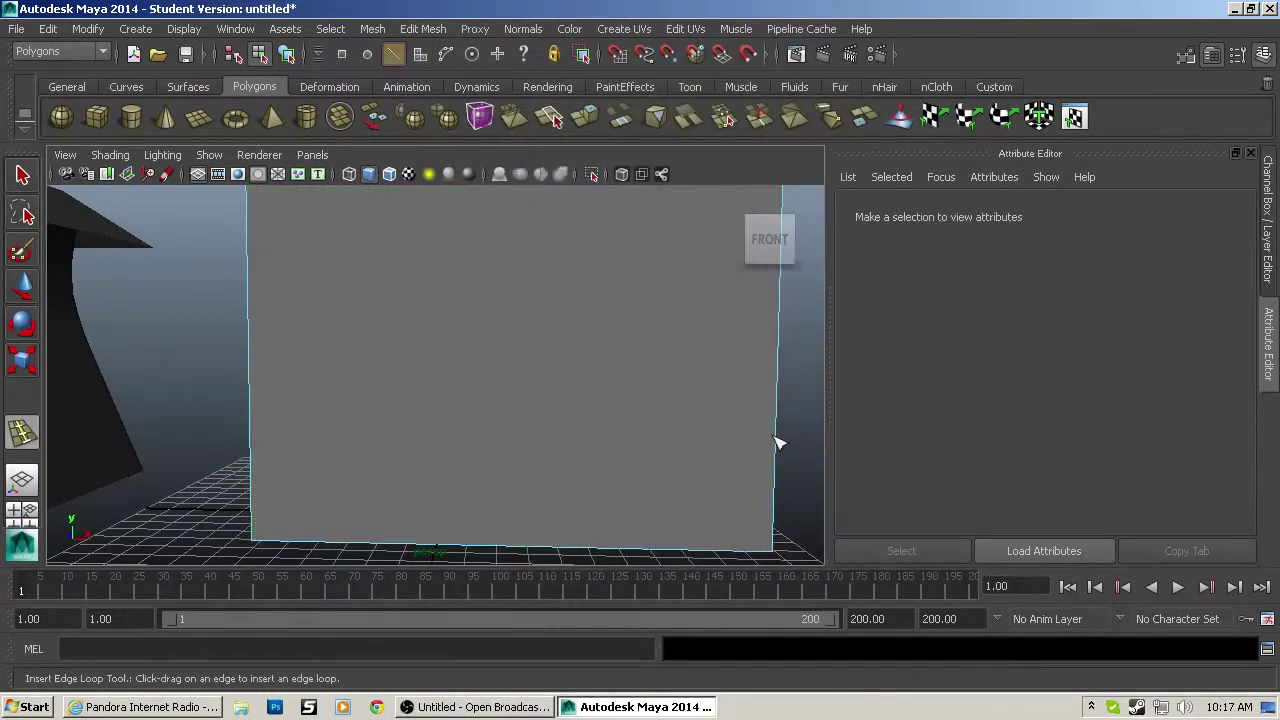
drag(780, 356, 780, 350)
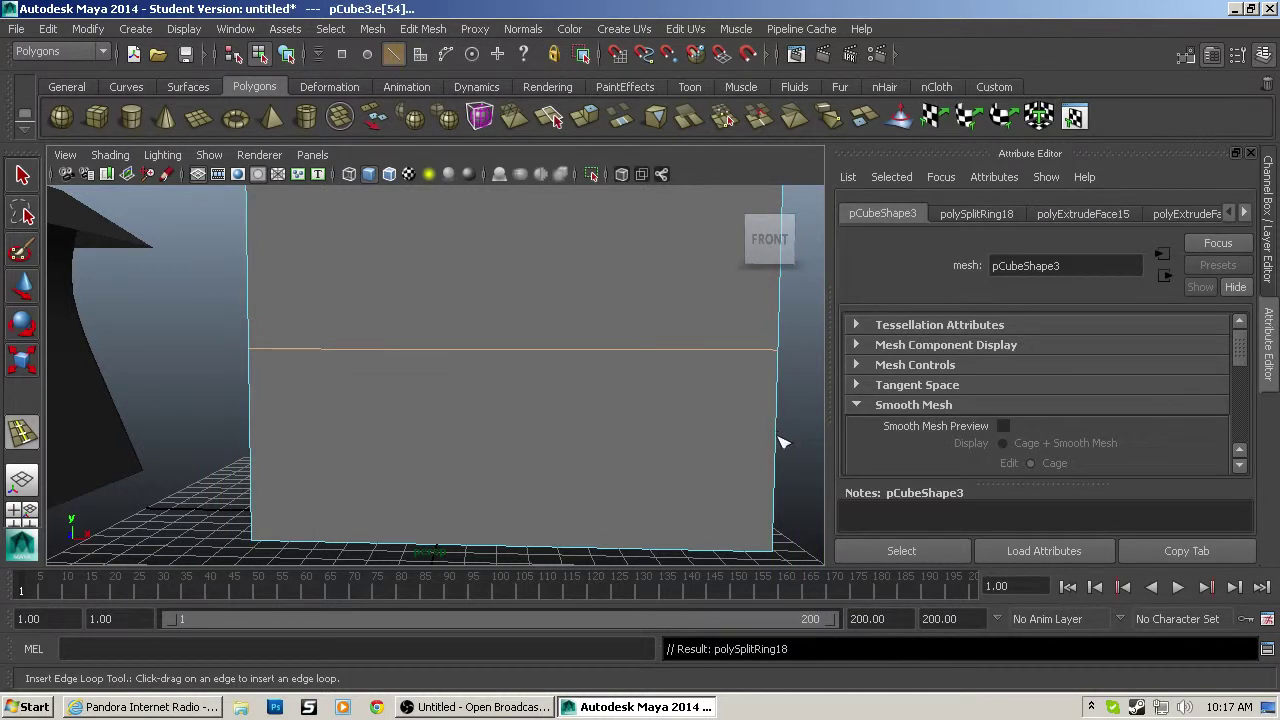
drag(780, 440, 778, 422)
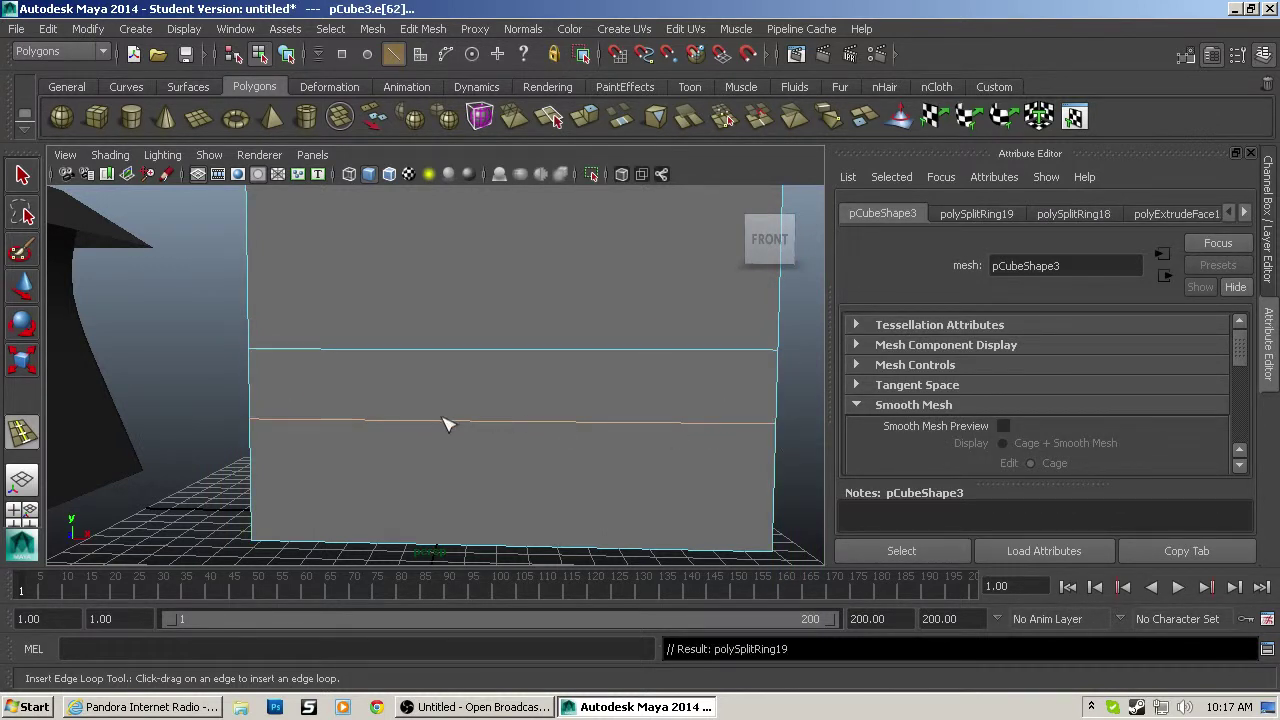
Step: Set the Insert Edge Loop Tool to multiple edge loops with 2 loops and add two evenly spaced vertical loops across the front
alt+drag(448, 425, 457, 423)
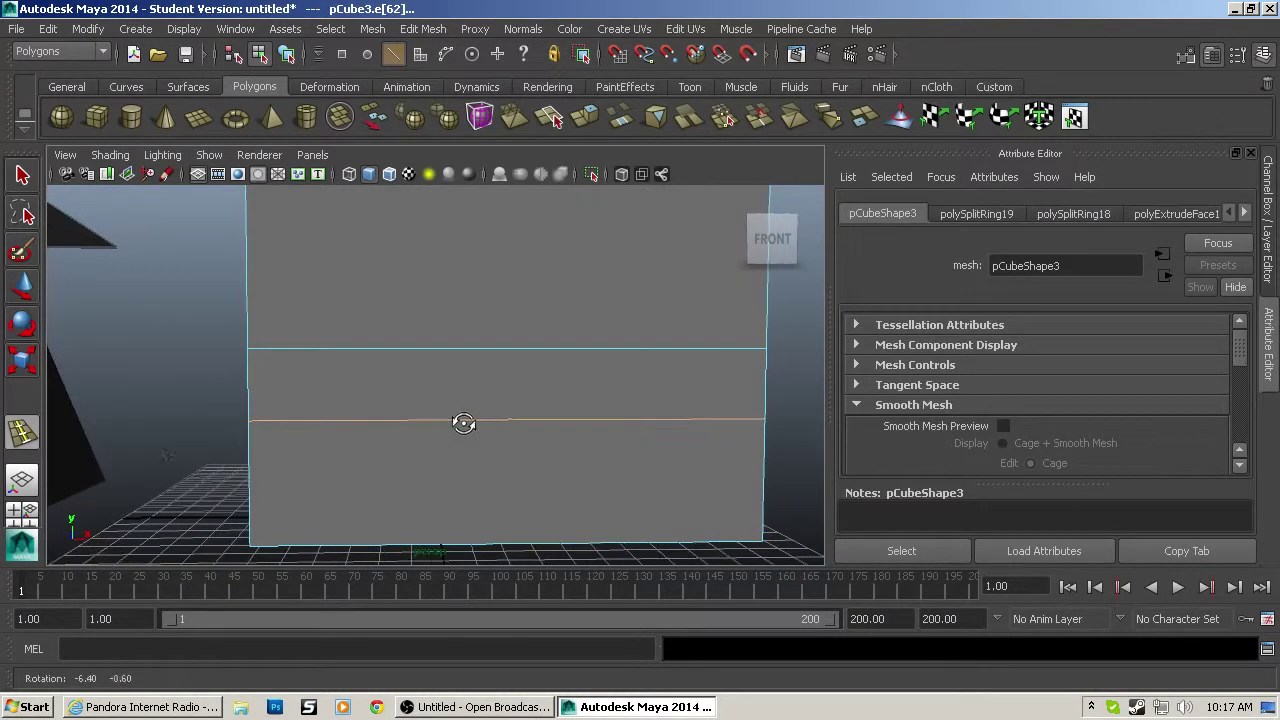
double_click(12, 443)
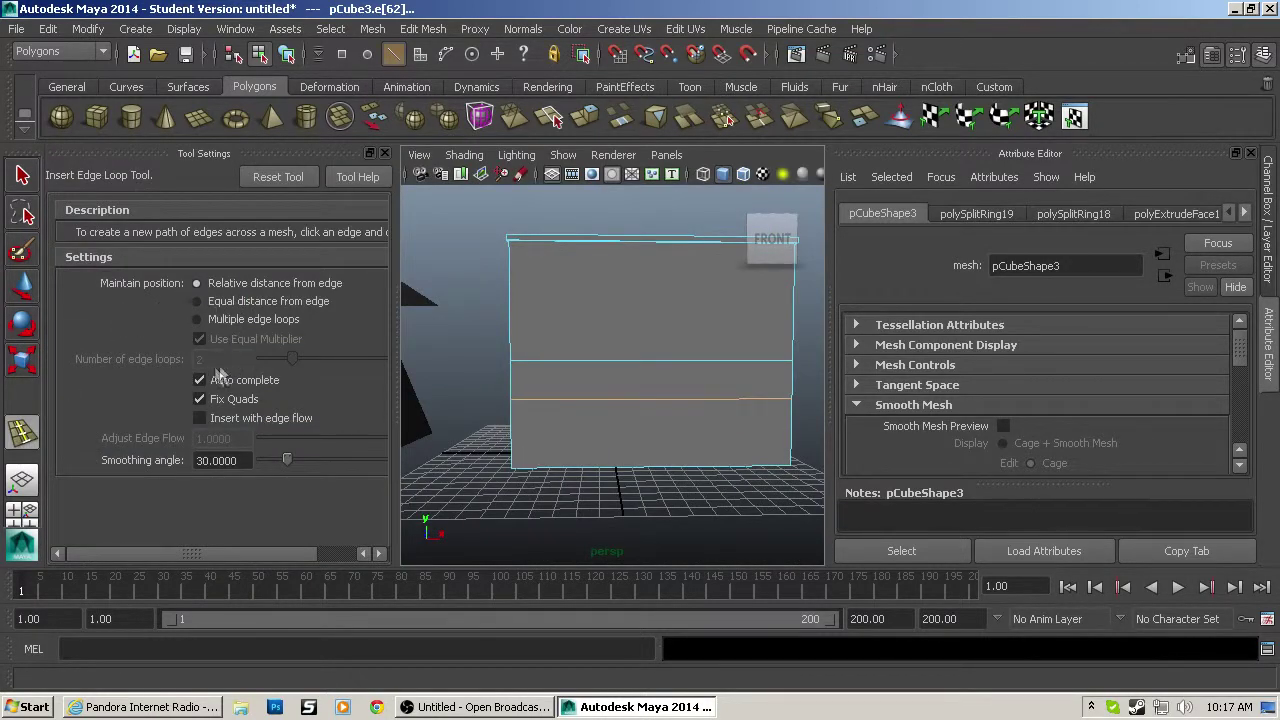
click(197, 317)
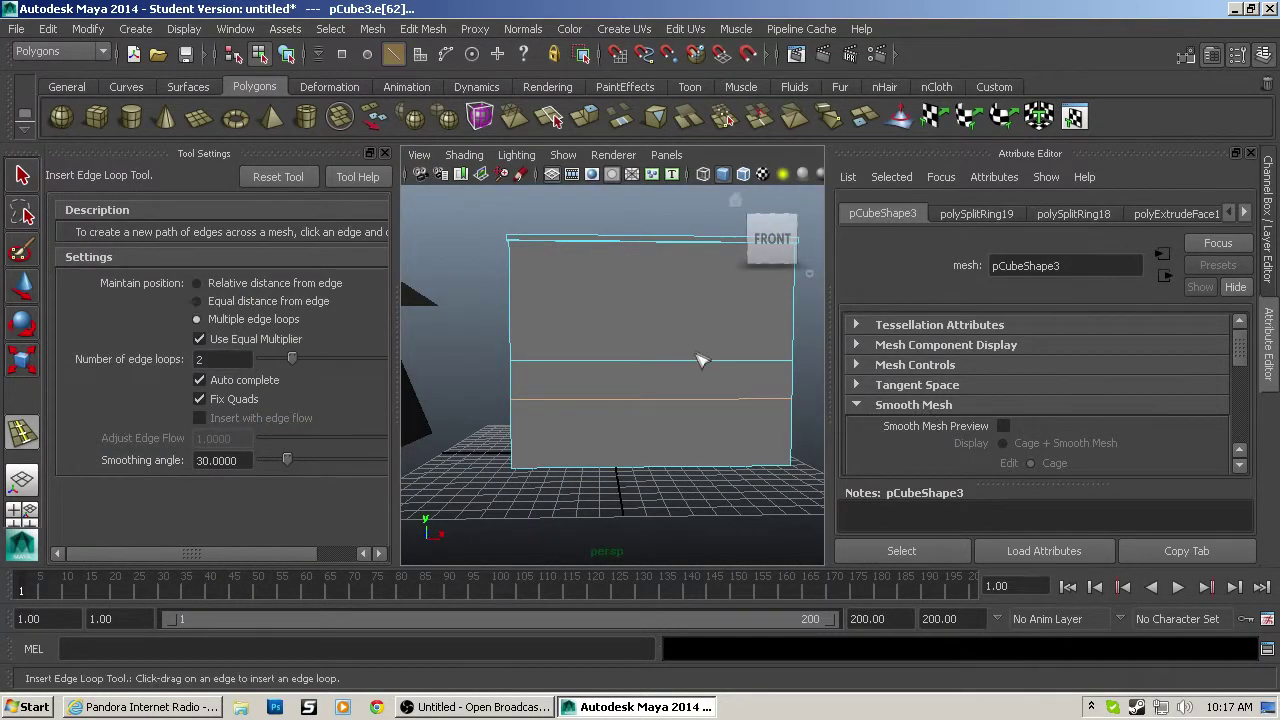
drag(680, 365, 652, 366)
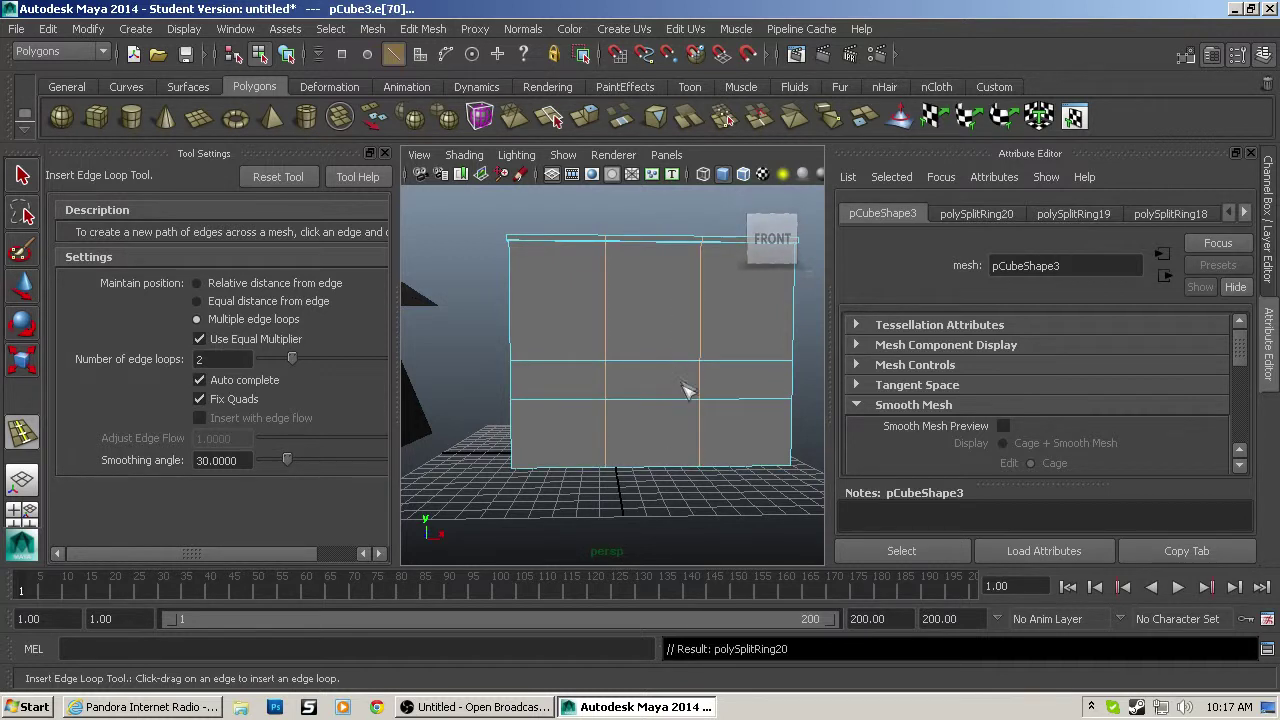
scroll(652, 366, up, 5)
key(F11)
key(q)
click(669, 458)
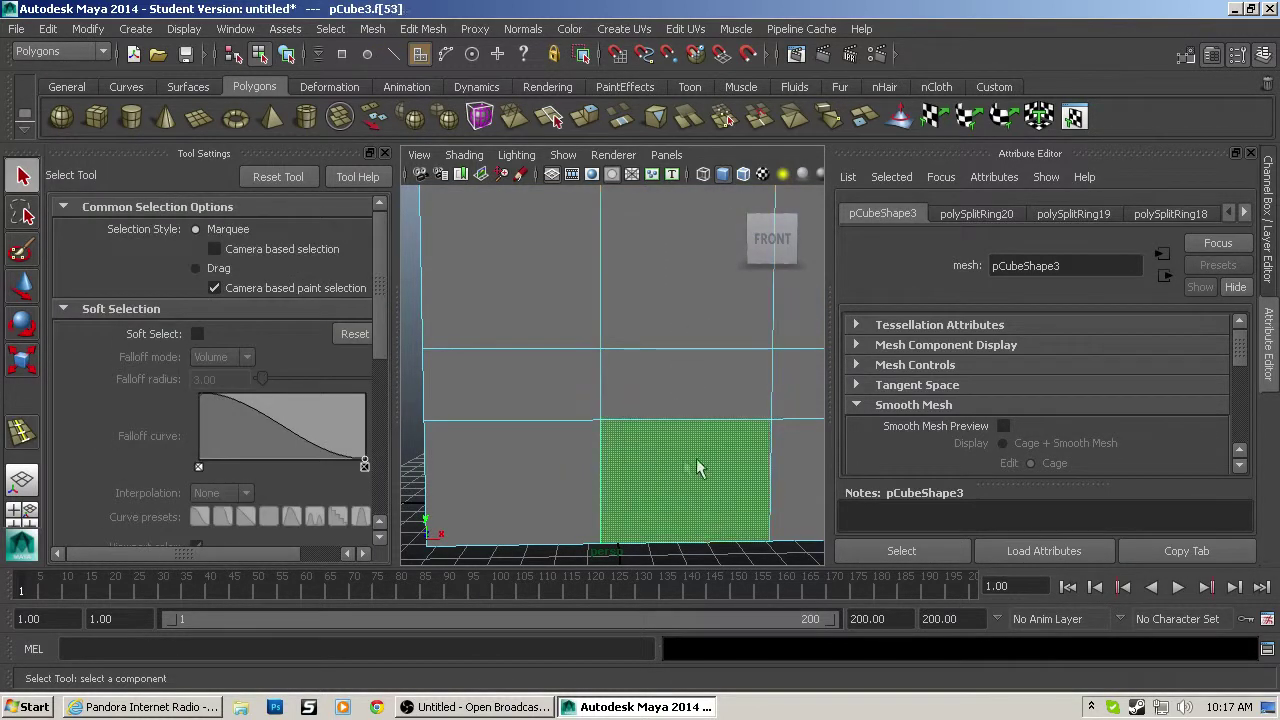
key(ctrl+e)
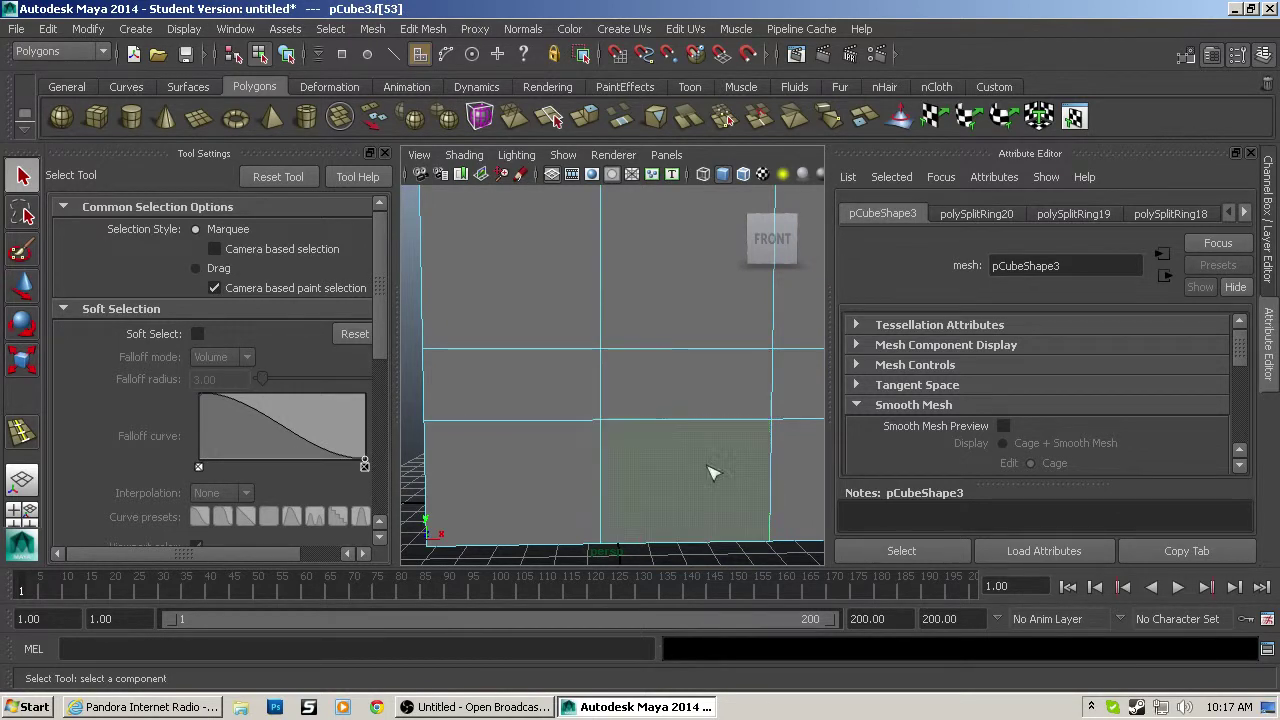
key(F10)
key(y)
key(q)
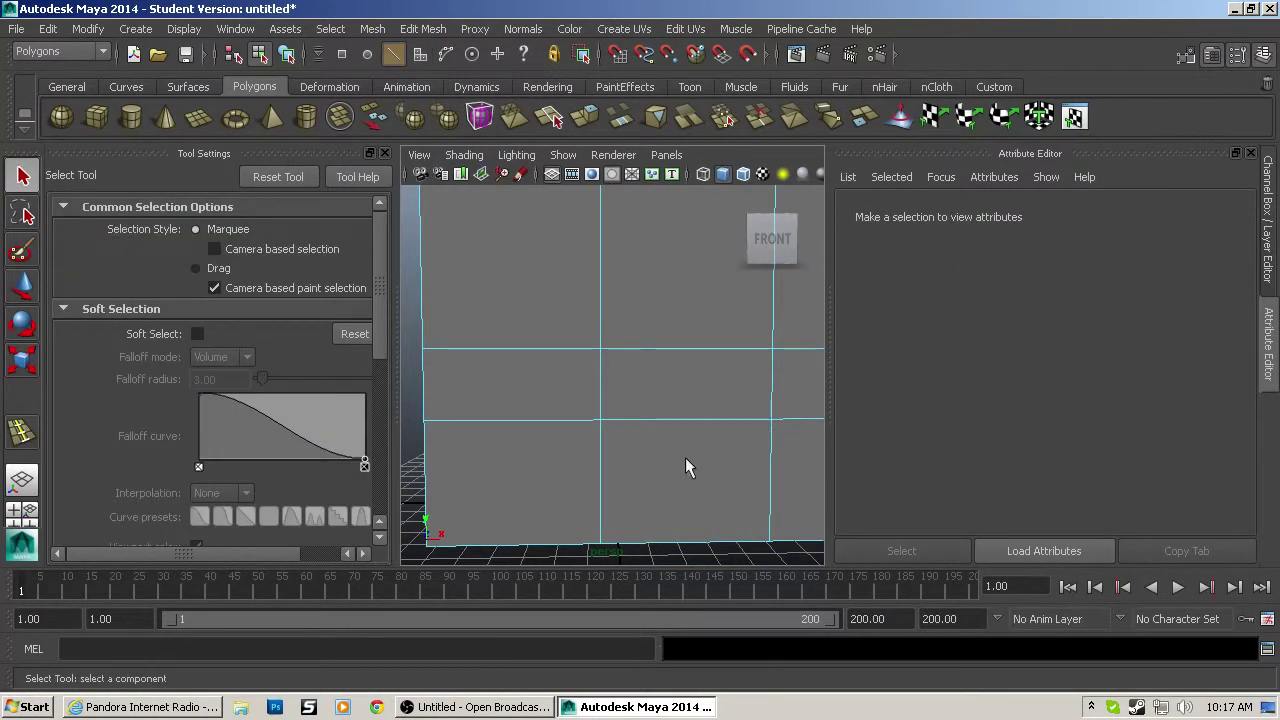
Step: Extrude the lower middle front face into a doorway outline scaled to about 0.425 in width and 0.930 in height, lowered to the base
key(F11)
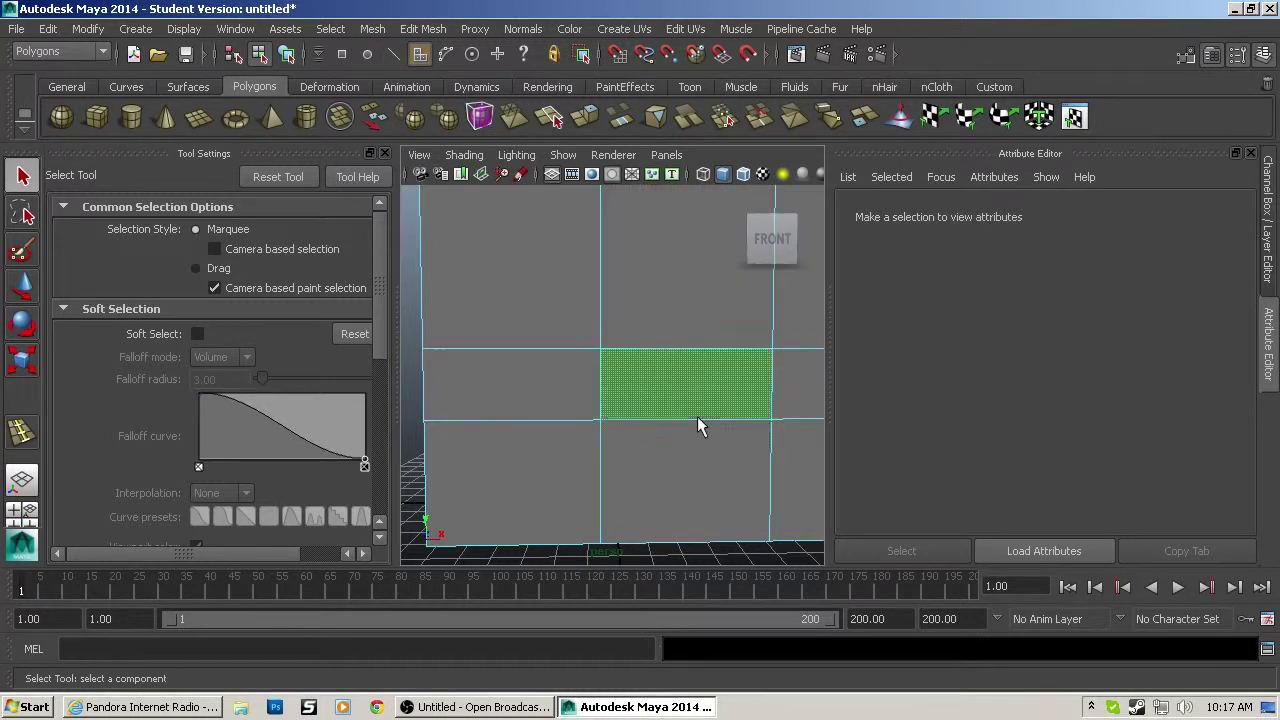
click(695, 430)
click(590, 117)
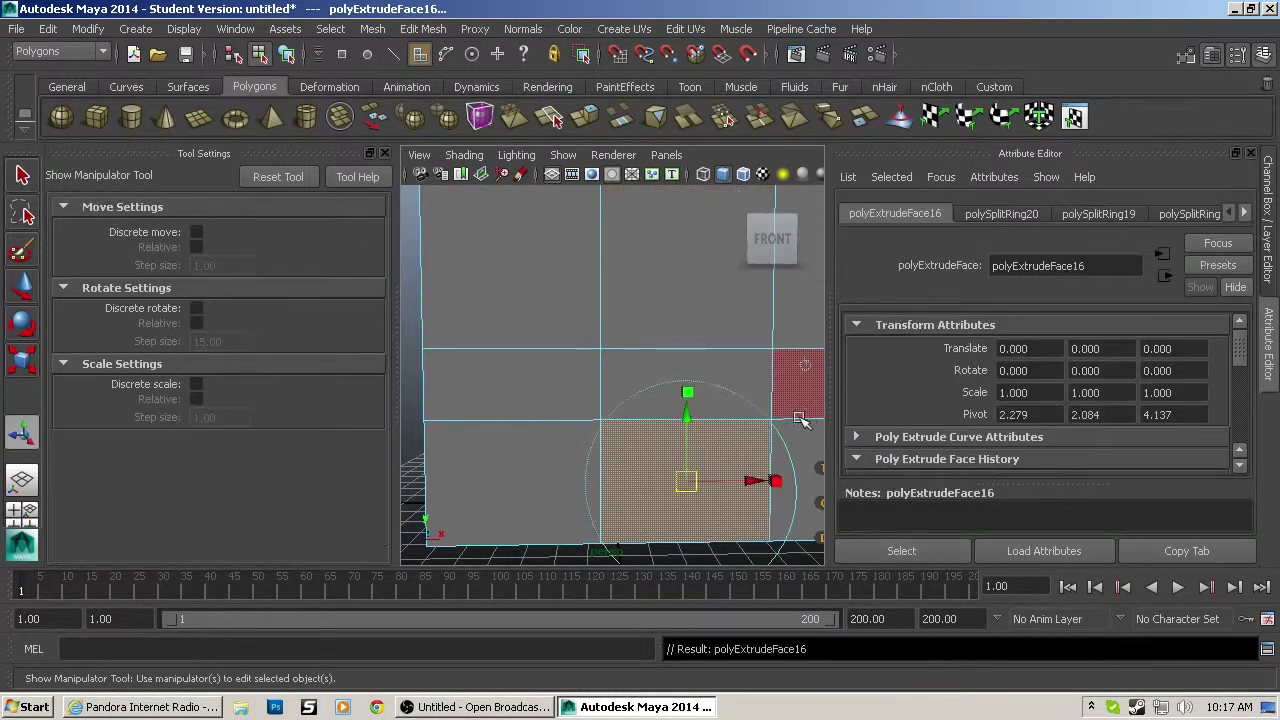
drag(775, 482, 726, 480)
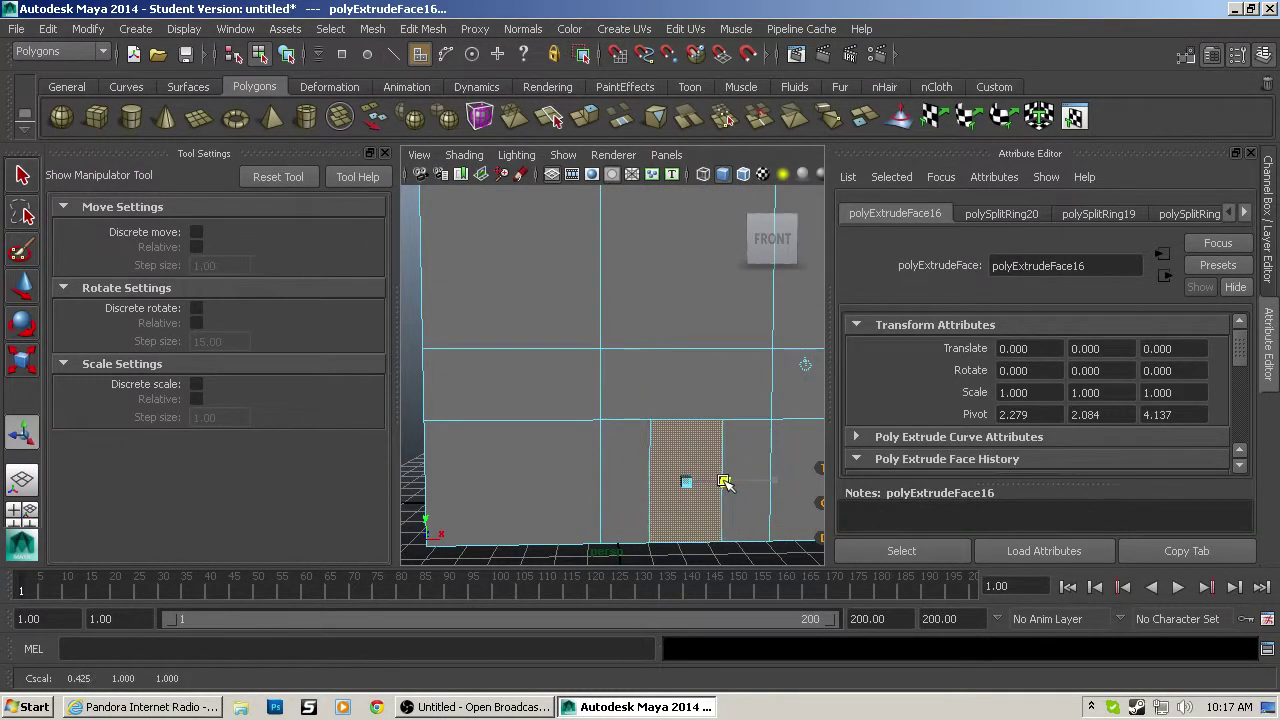
drag(688, 390, 688, 403)
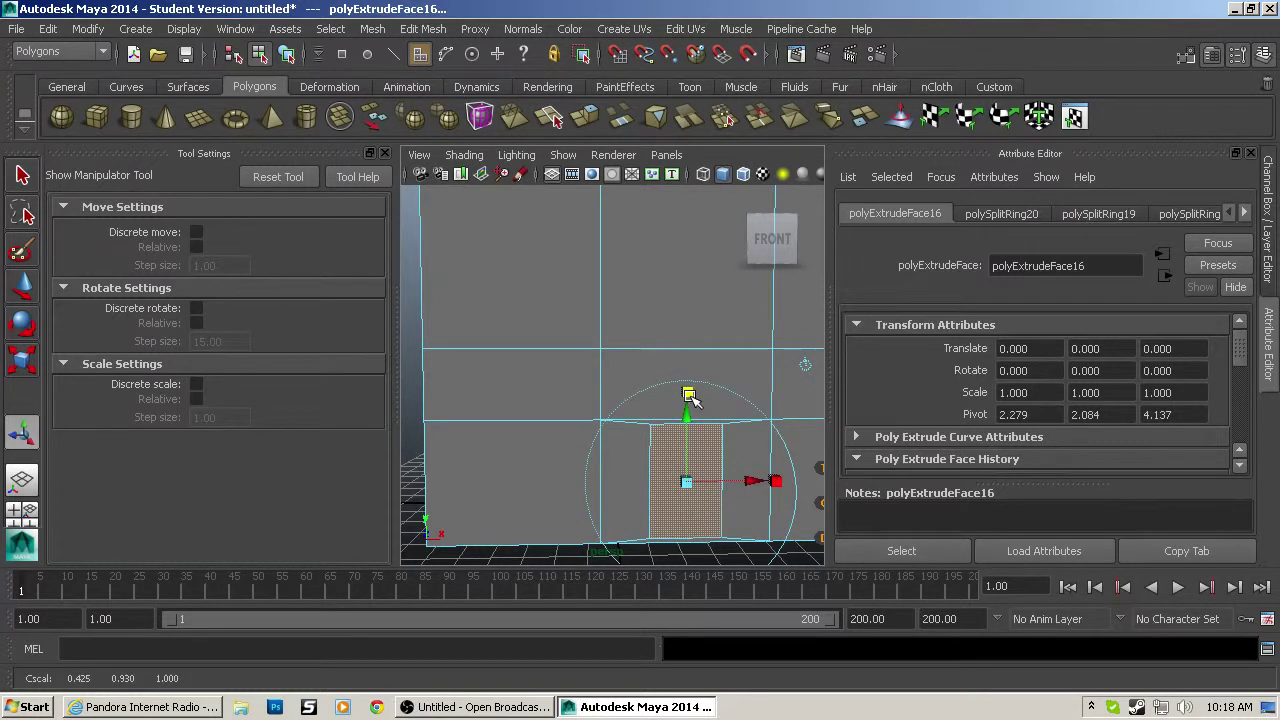
key(w)
drag(686, 413, 797, 347)
Step: Extrude the doorway face inward to recess it into the front wall, and select the large upper face of the adjoining side wall
key(ctrl+e)
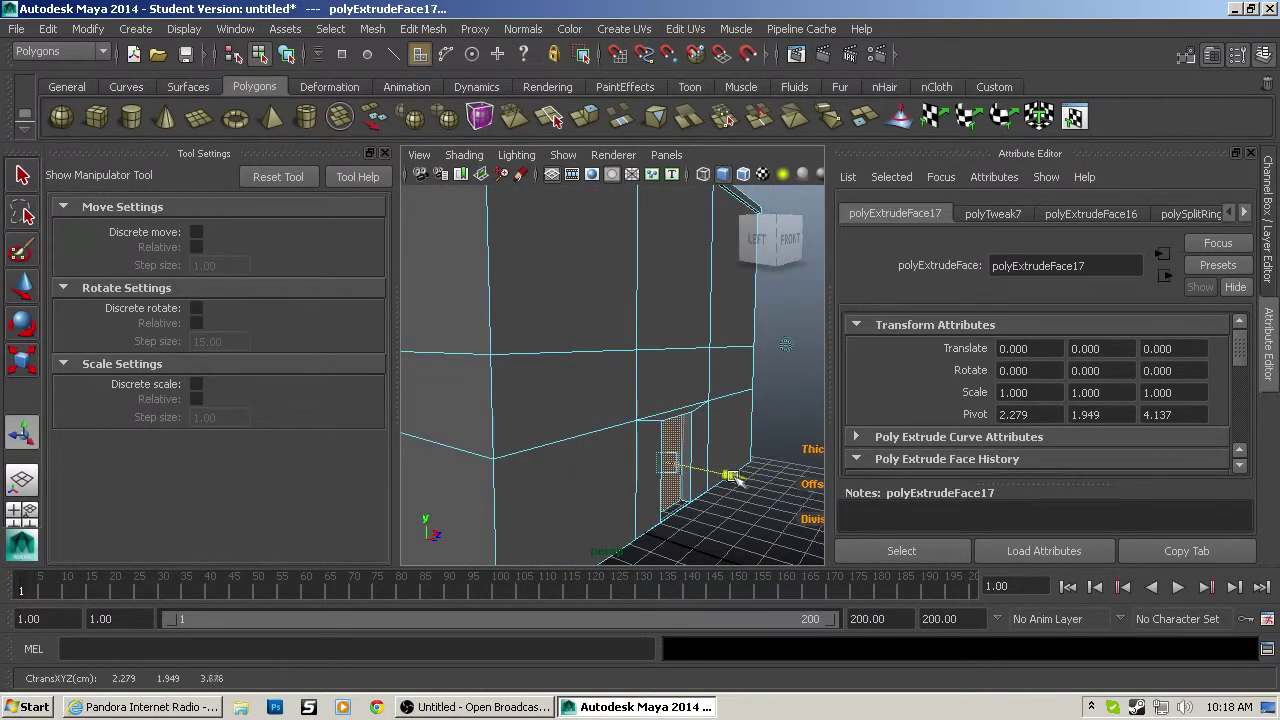
alt+drag(797, 347, 804, 360)
scroll(673, 452, down, 8)
mouse_move(653, 429)
alt+mouse_down()
mouse_move(589, 426)
mouse_move(660, 426)
alt+mouse_up()
scroll(642, 419, up, 3)
scroll(645, 422, up, 5)
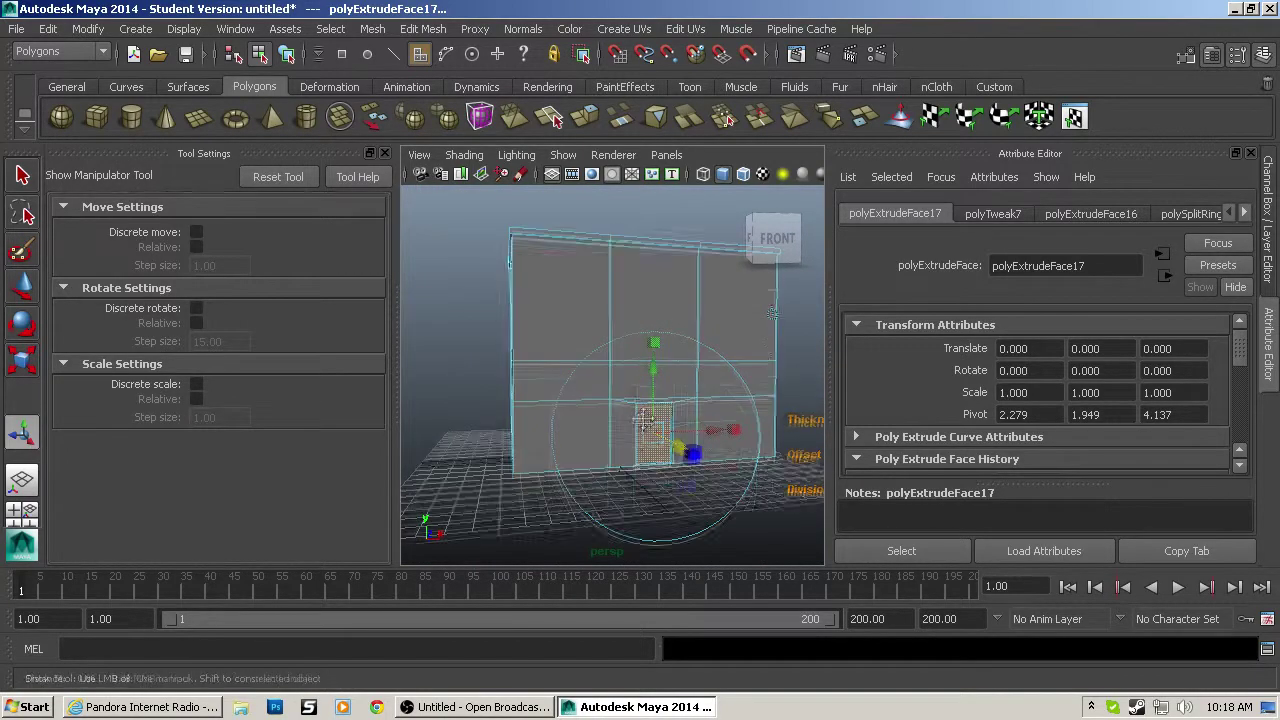
alt+drag(566, 371, 545, 392)
click(529, 386)
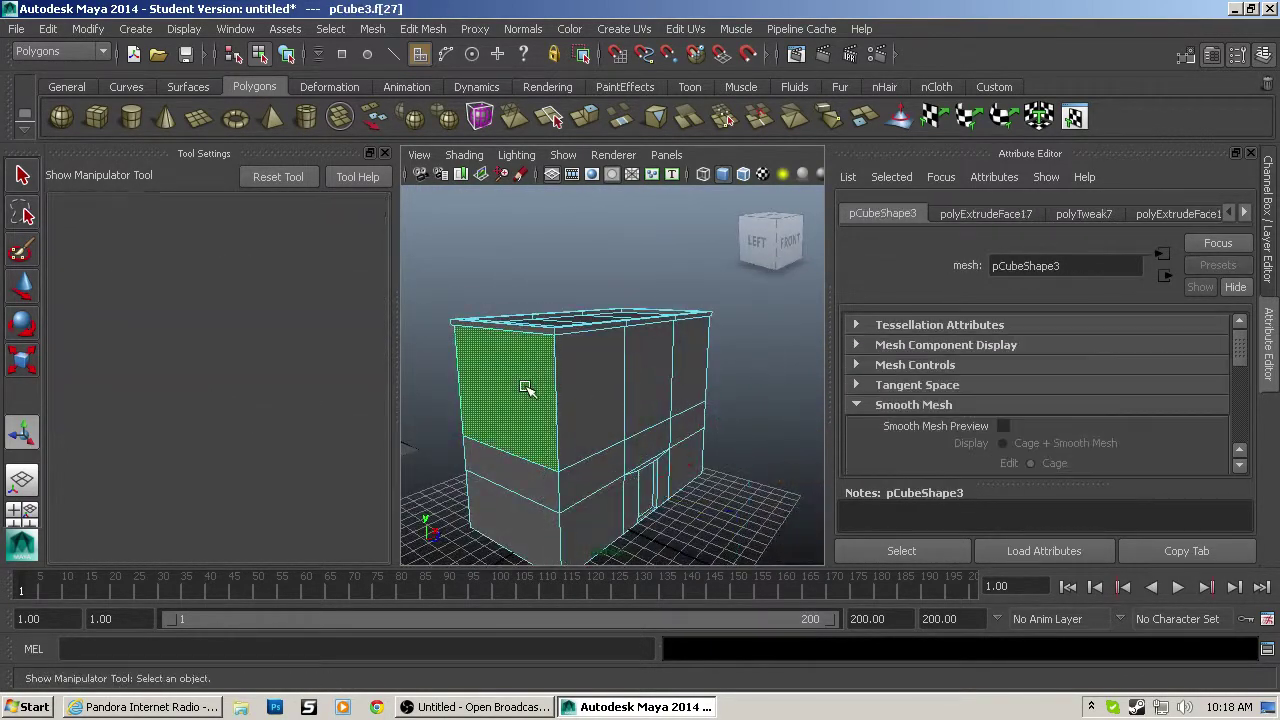
key(ctrl+e)
alt+drag(441, 403, 372, 425)
alt+drag(655, 370, 523, 364)
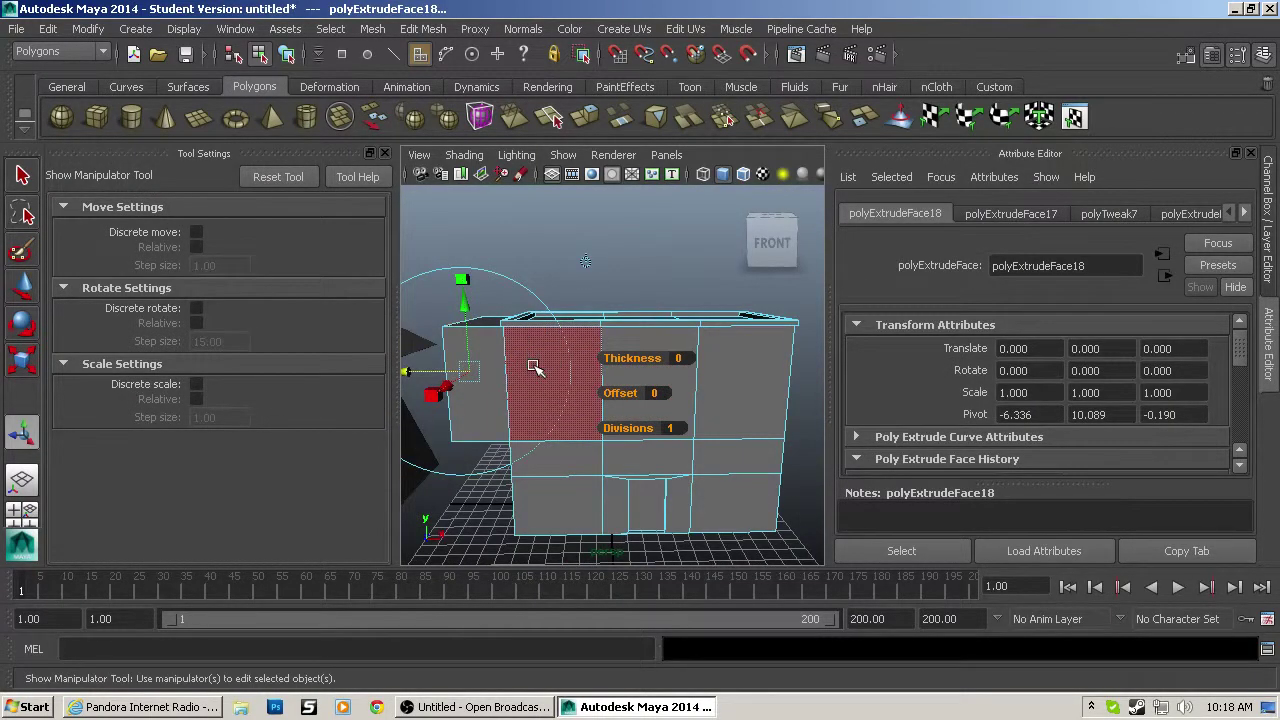
key(ctrl+z)
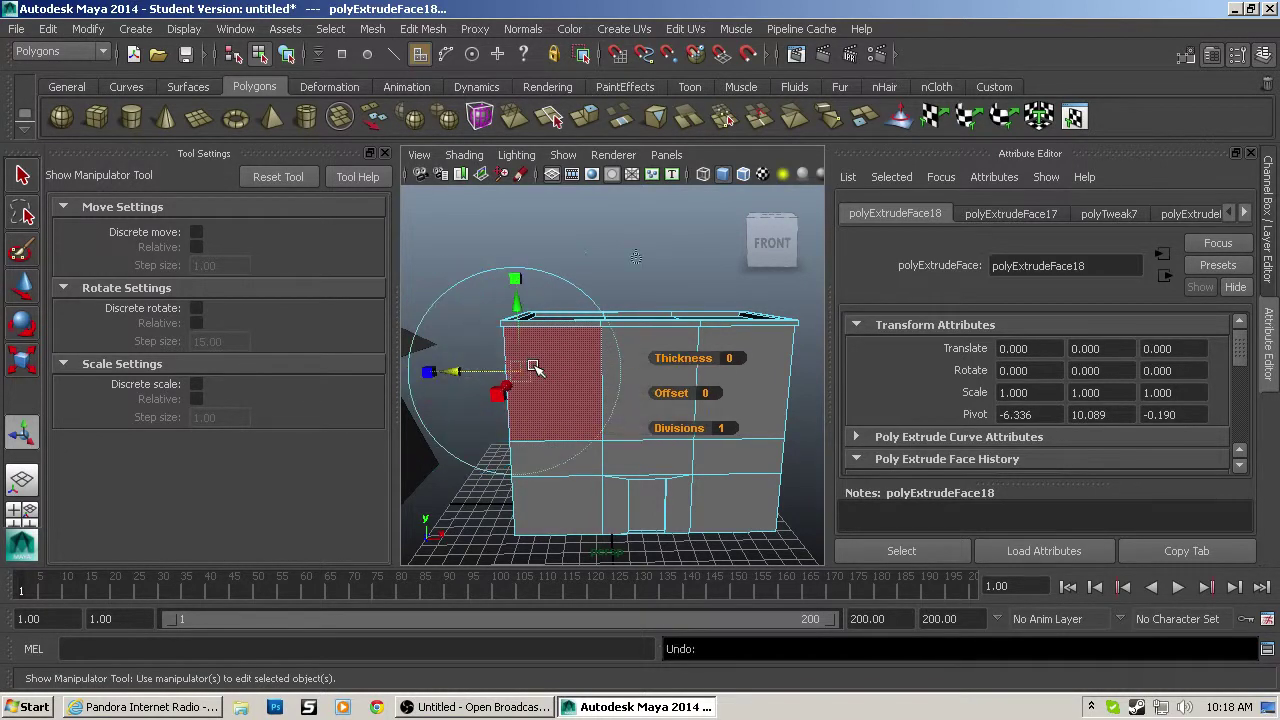
key(ctrl+z)
Step: Deselect the wall face and create a thin upright polygon box in front of the building, at about -4.8, 2.0, 9.1
scroll(536, 369, down, 4)
alt+drag(497, 368, 515, 365)
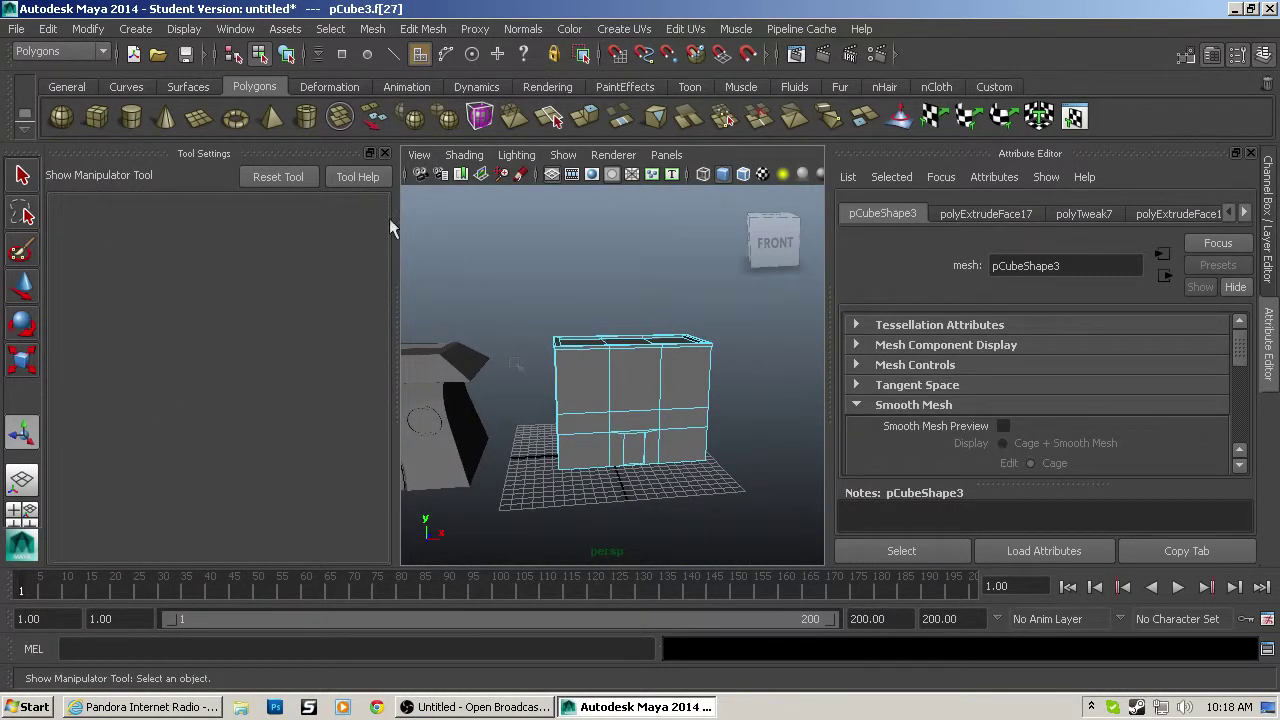
click(384, 154)
scroll(300, 312, down, 3)
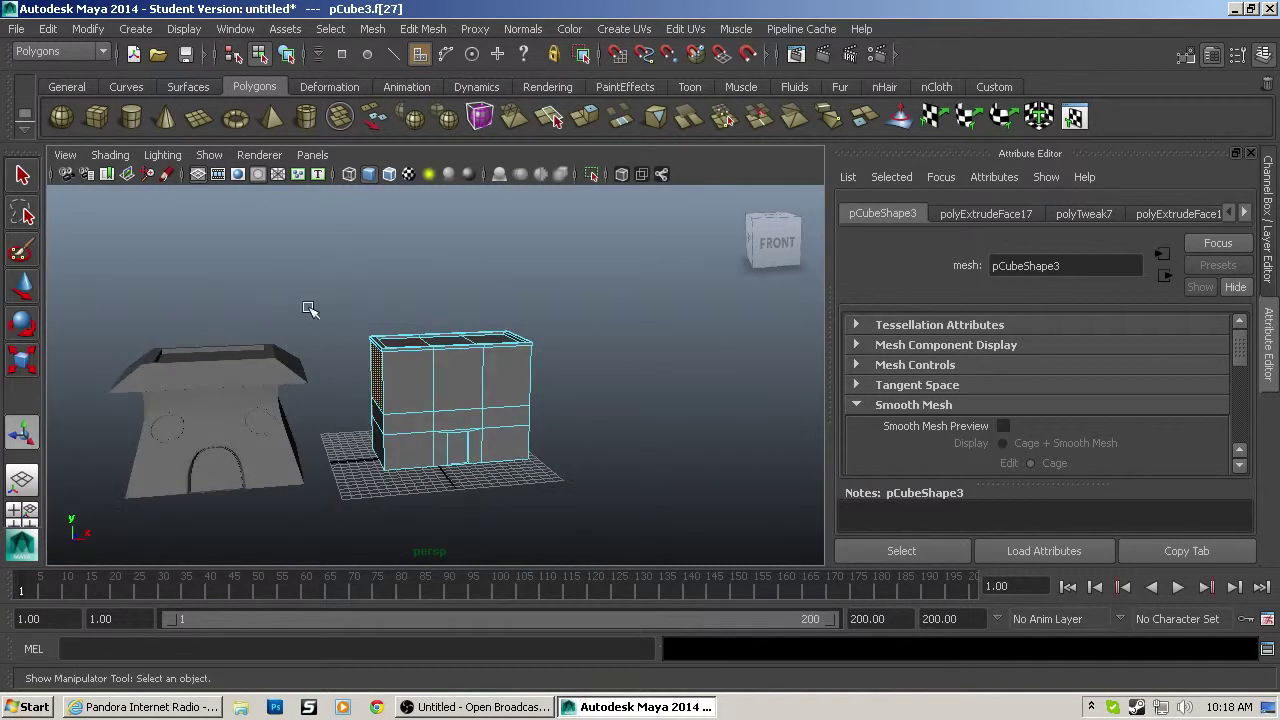
alt+middle_drag(310, 310, 380, 308)
click(395, 312)
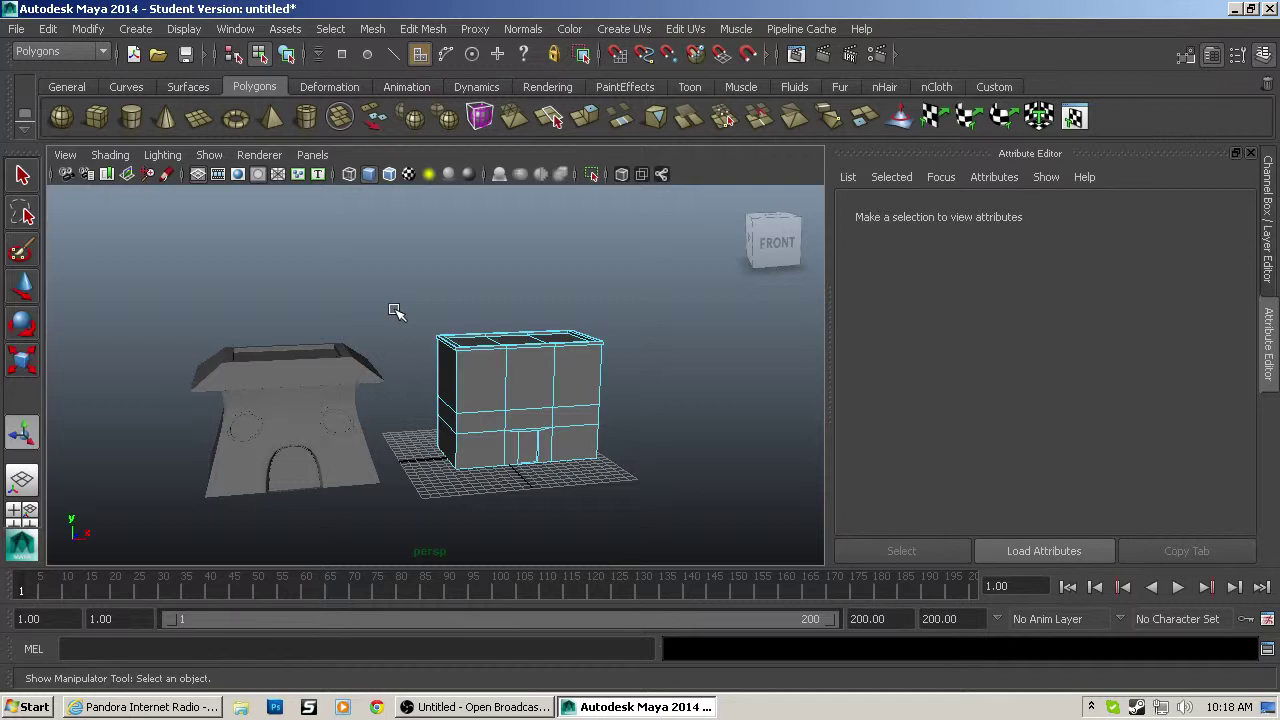
scroll(366, 341, up, 3)
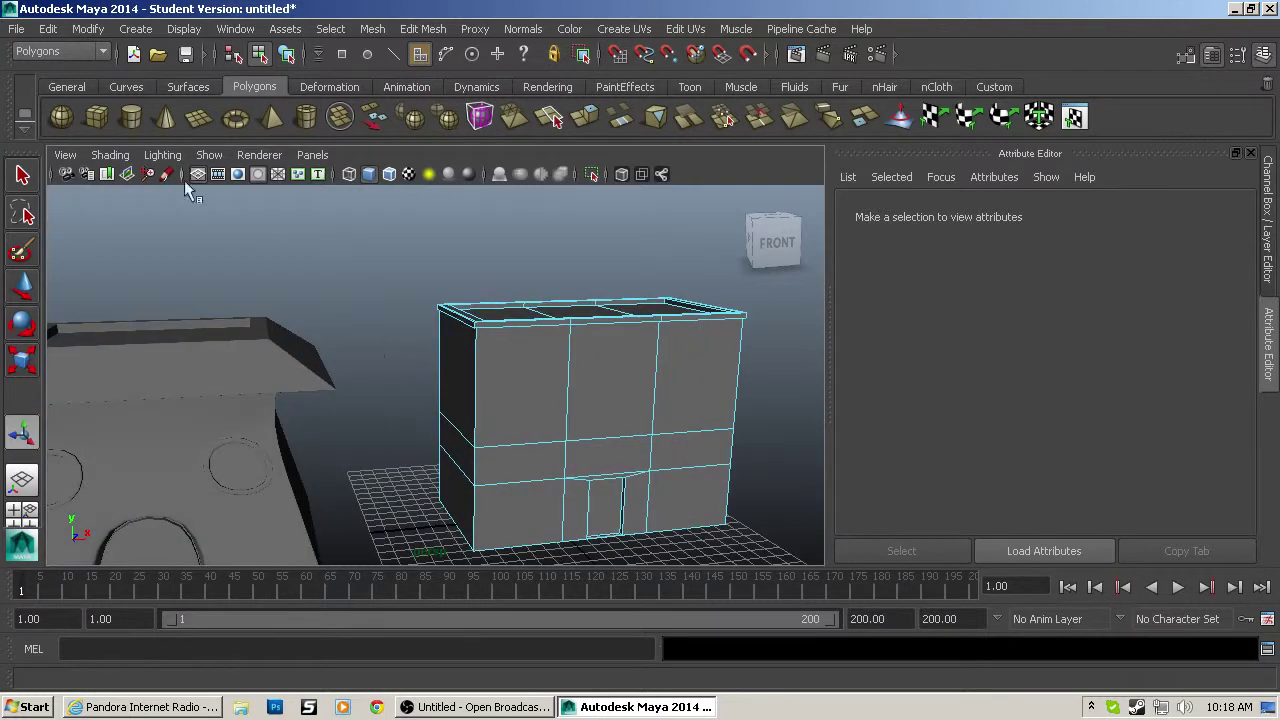
click(100, 112)
alt+middle_drag(527, 423, 486, 346)
drag(459, 506, 497, 438)
key(f)
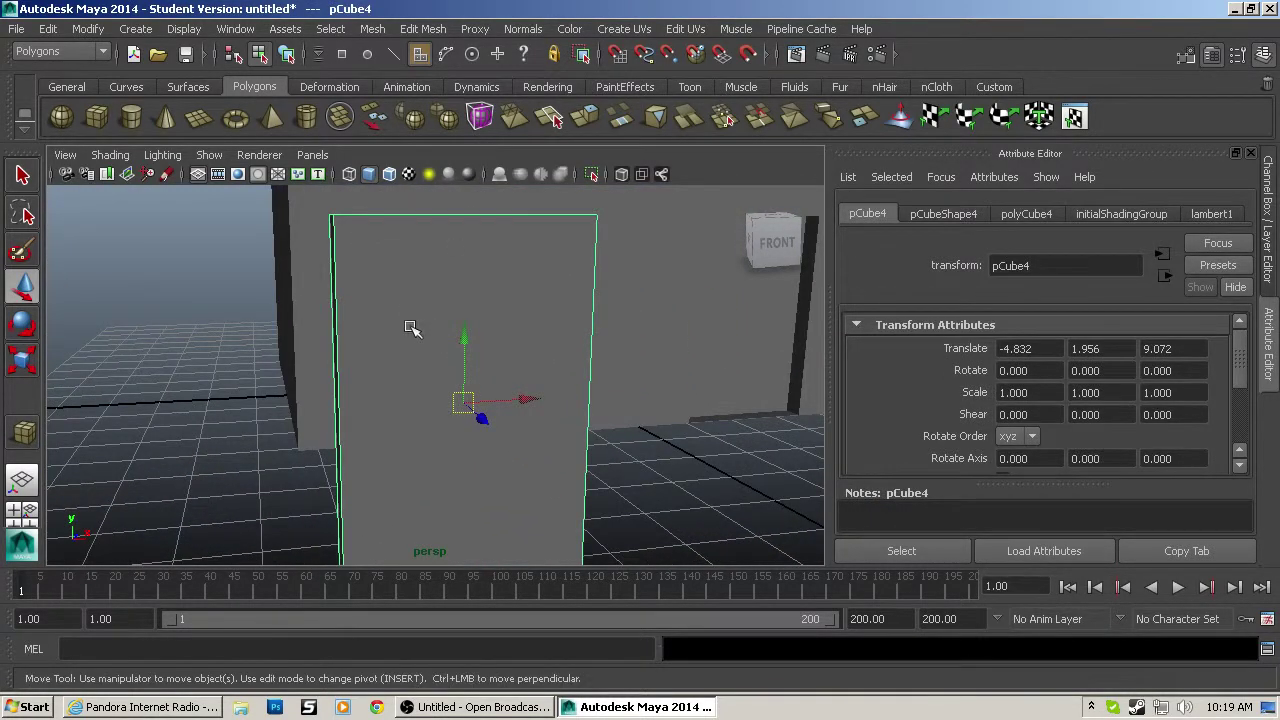
key(F11)
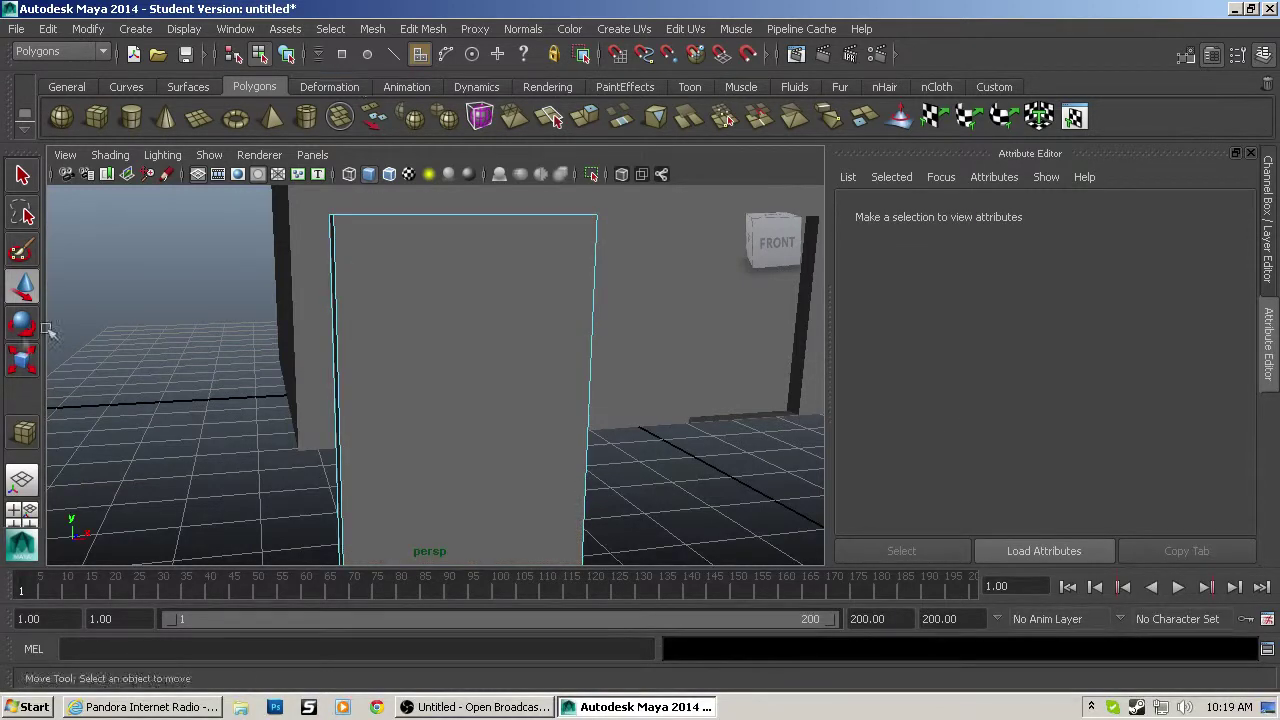
click(423, 28)
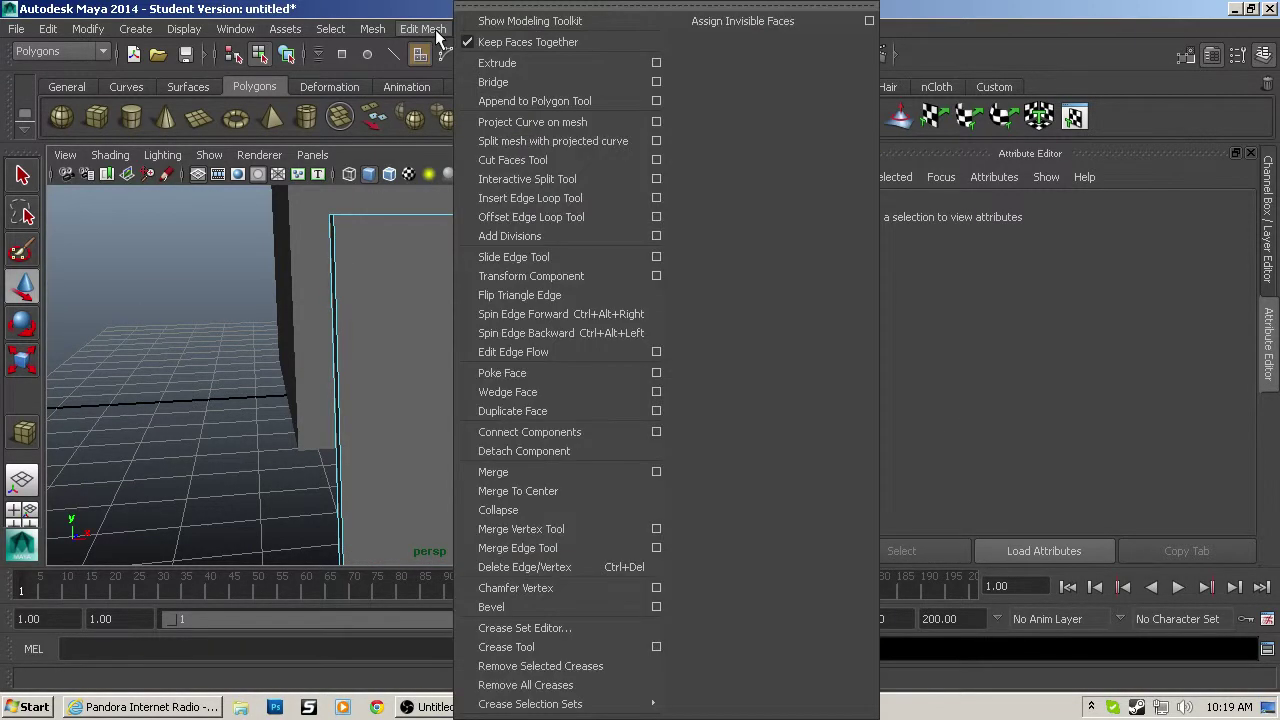
click(540, 198)
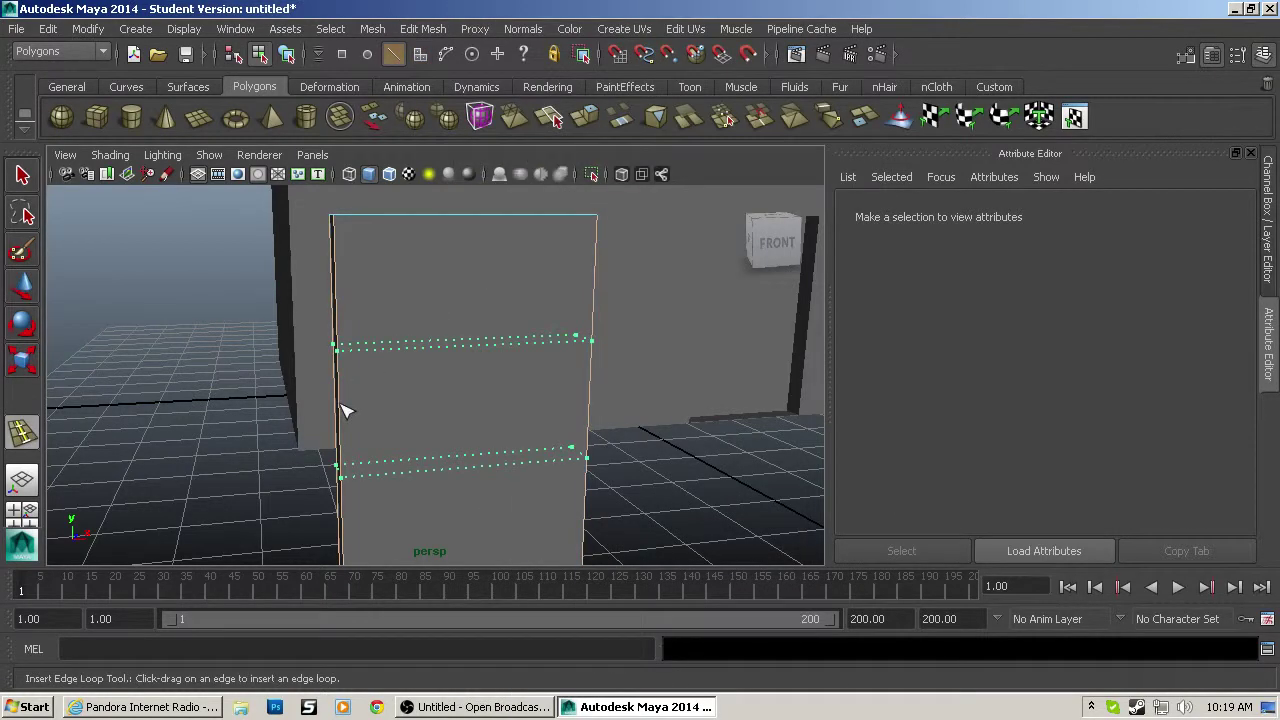
drag(344, 410, 343, 400)
key(ctrl+z)
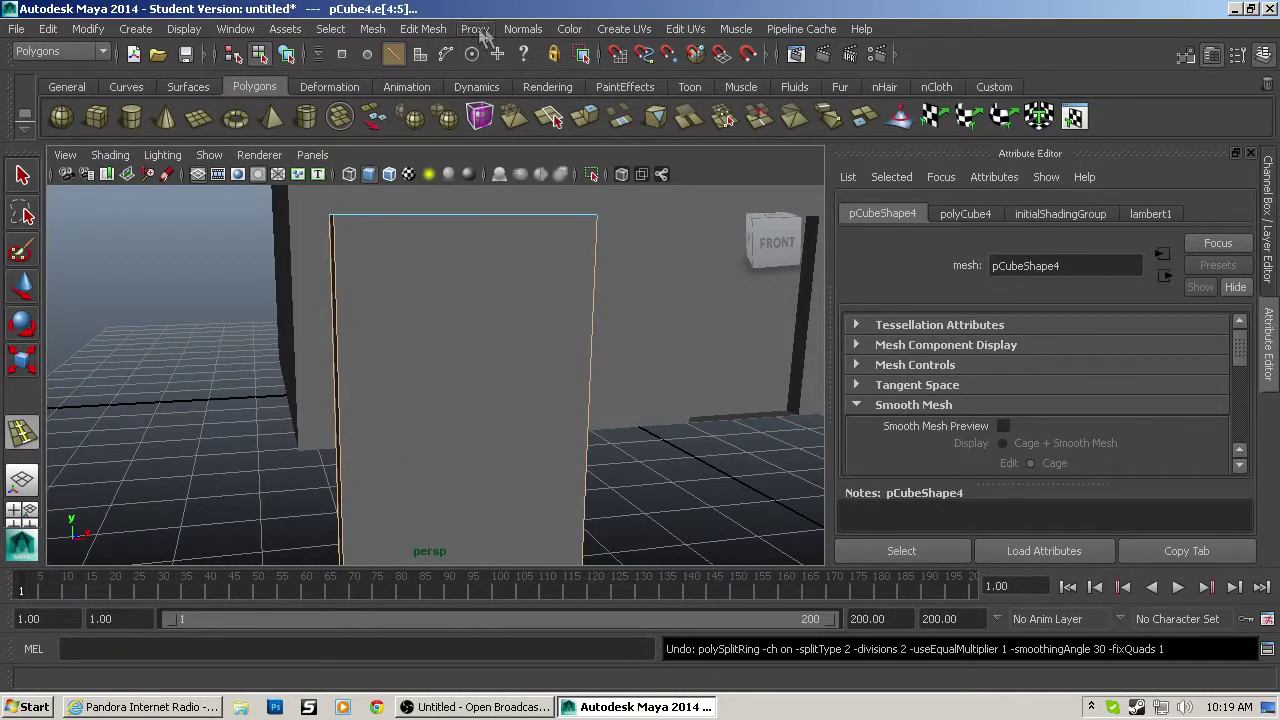
click(425, 28)
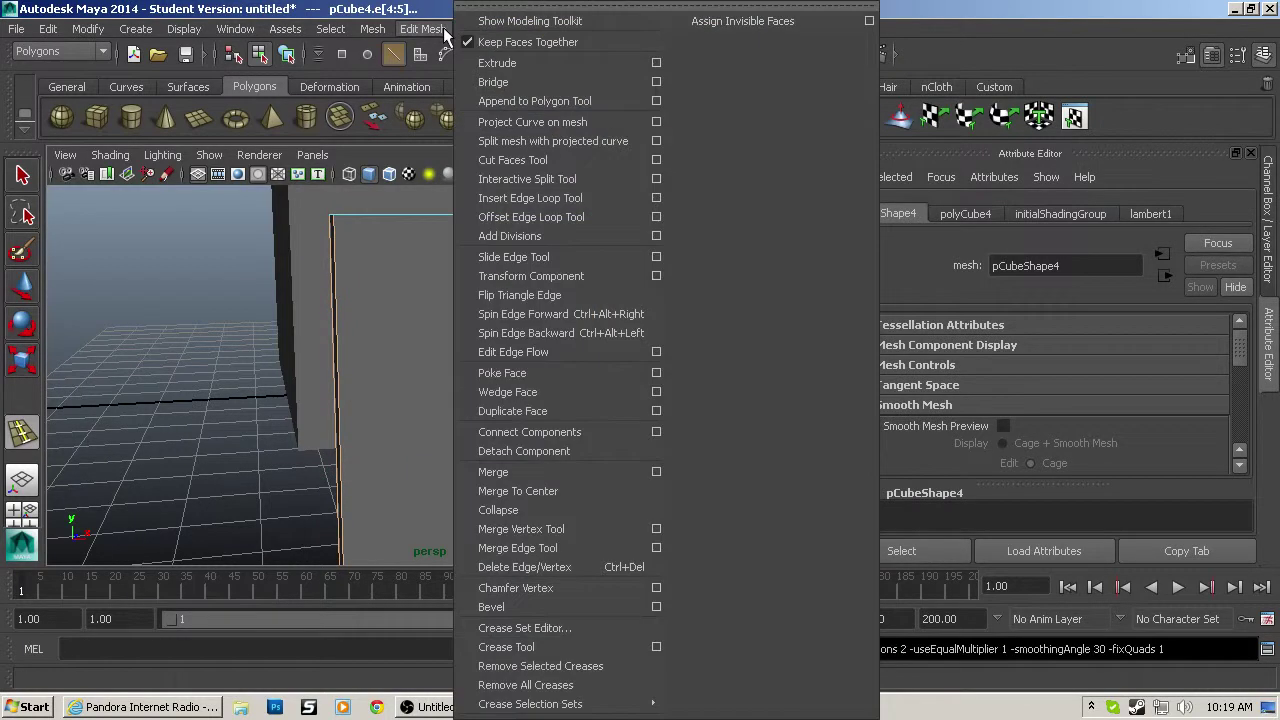
click(528, 198)
drag(343, 372, 343, 403)
key(ctrl+z)
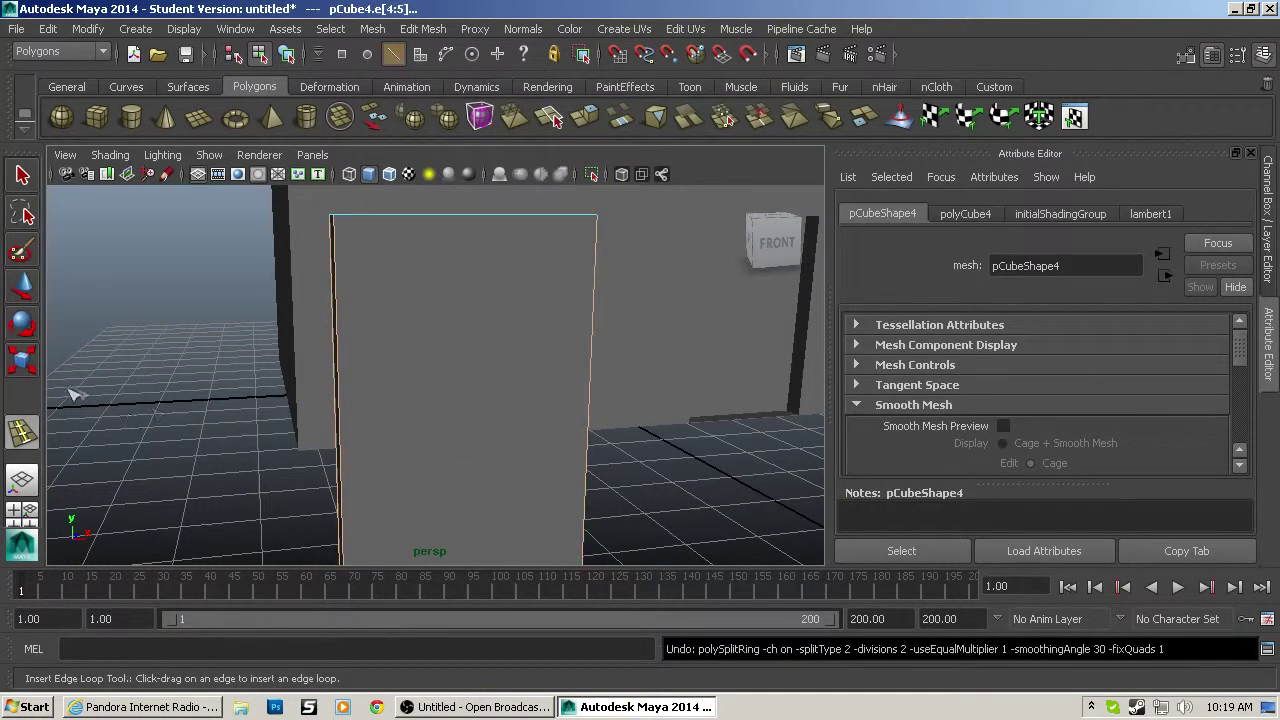
Step: Set the Insert Edge Loop Tool to equal distance from edge and add paired loops around the box's middle and near its outer edges
double_click(23, 441)
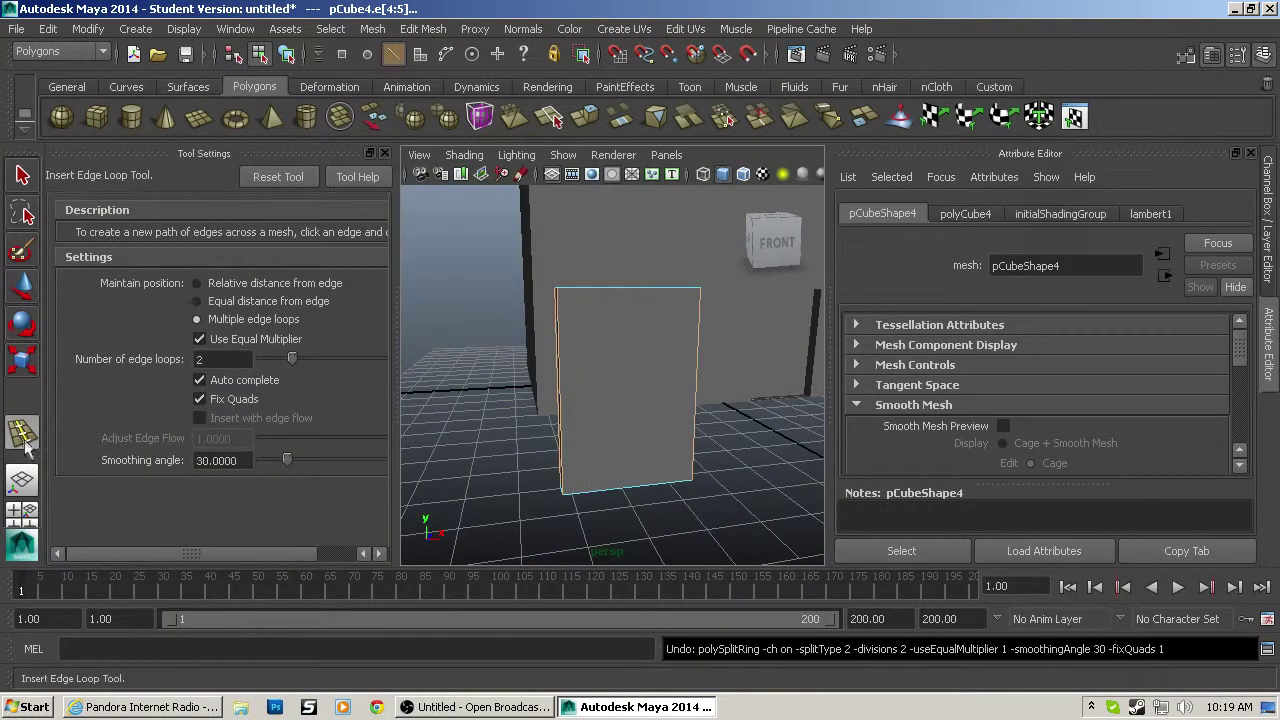
click(197, 283)
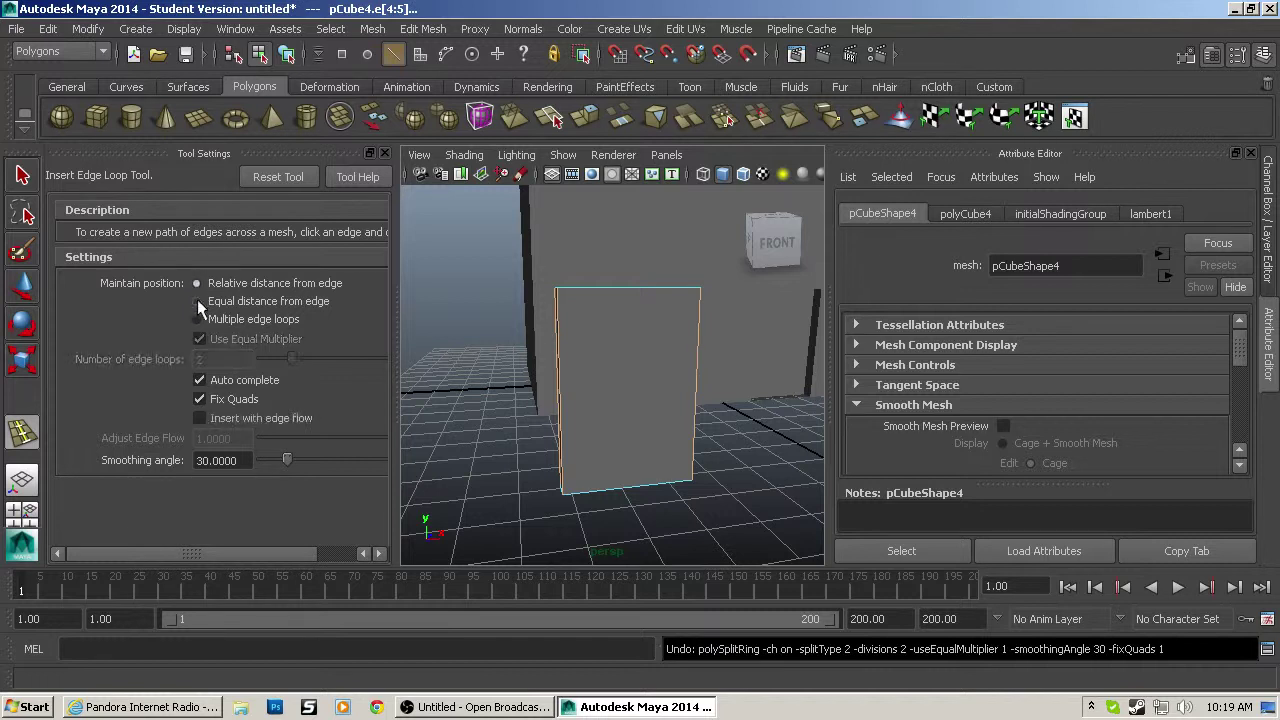
drag(561, 390, 562, 391)
drag(567, 388, 571, 387)
drag(687, 383, 692, 382)
click(632, 385)
key(ctrl+z)
drag(569, 303, 569, 298)
drag(574, 478, 575, 485)
Step: Select the faces of the box's right half and delete them
alt+drag(588, 470, 575, 367)
key(q)
right_drag(590, 345, 591, 374)
click(595, 275)
shift+double_click(597, 318)
key(Delete)
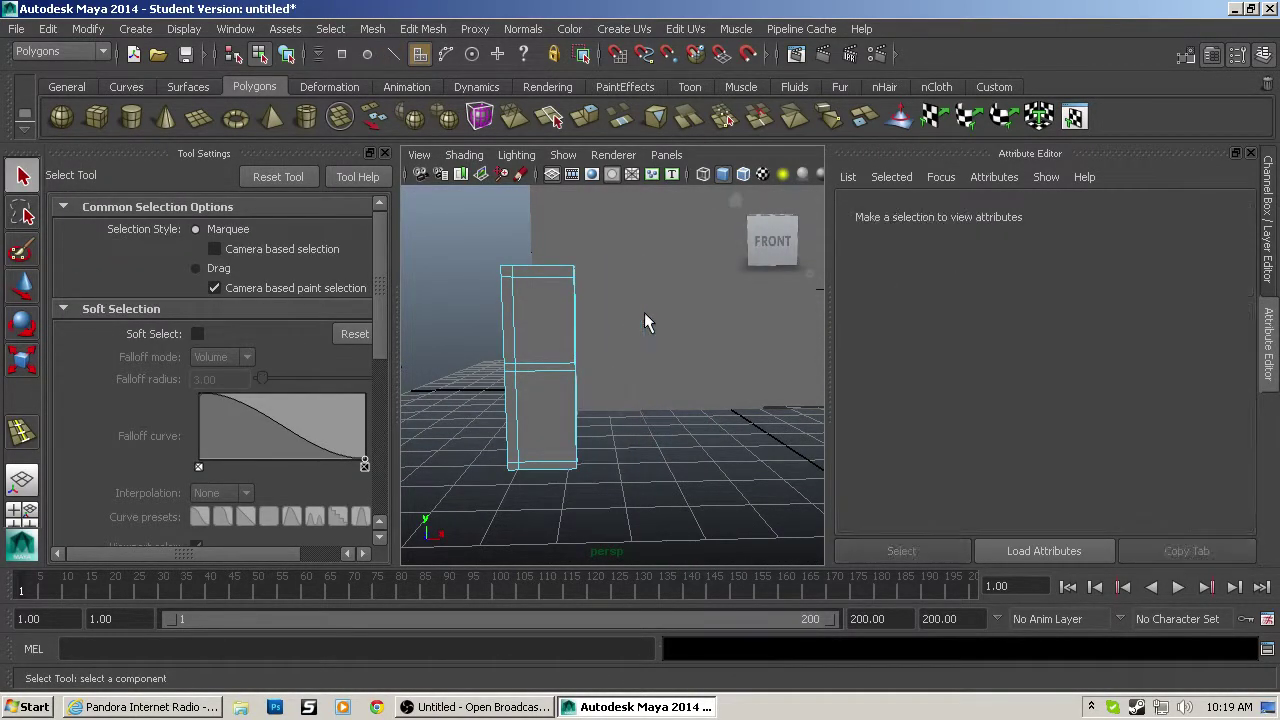
Step: Add a vertical edge loop close to the open edge and mirror the half box with Mirror Geometry
click(21, 432)
click(573, 364)
alt+drag(562, 385, 563, 392)
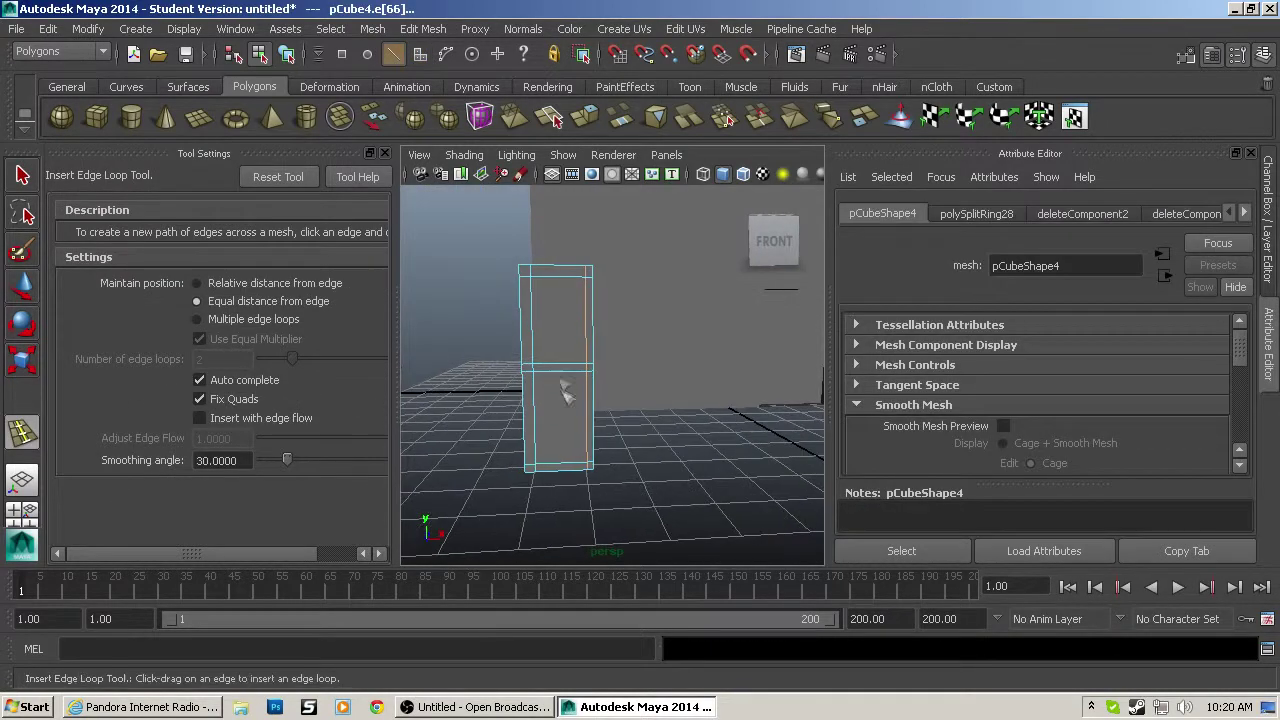
right_drag(628, 247, 630, 244)
click(372, 29)
click(470, 450)
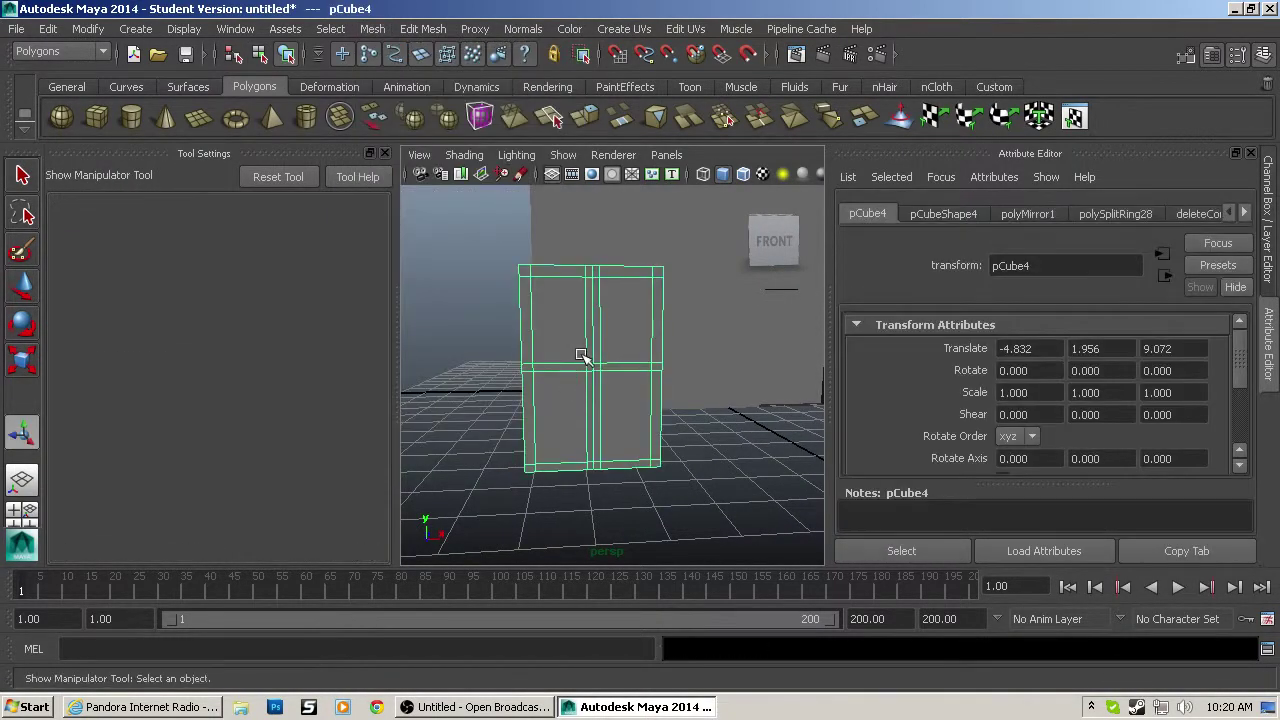
Step: Select the narrow border and crossbar faces on the front of the box as a four-pane window frame
right_drag(582, 356, 588, 305)
double_click(588, 303)
key(ctrl+z)
shift+click(585, 271)
key(ctrl+z)
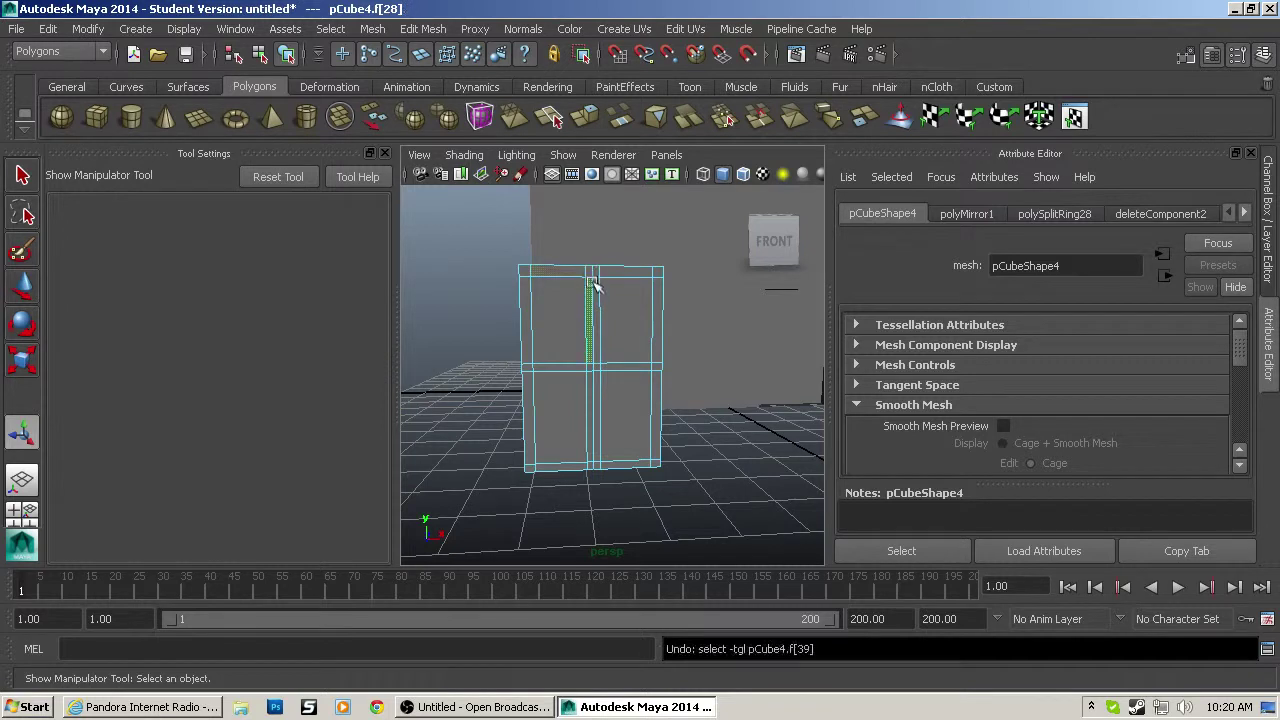
shift+click(657, 468)
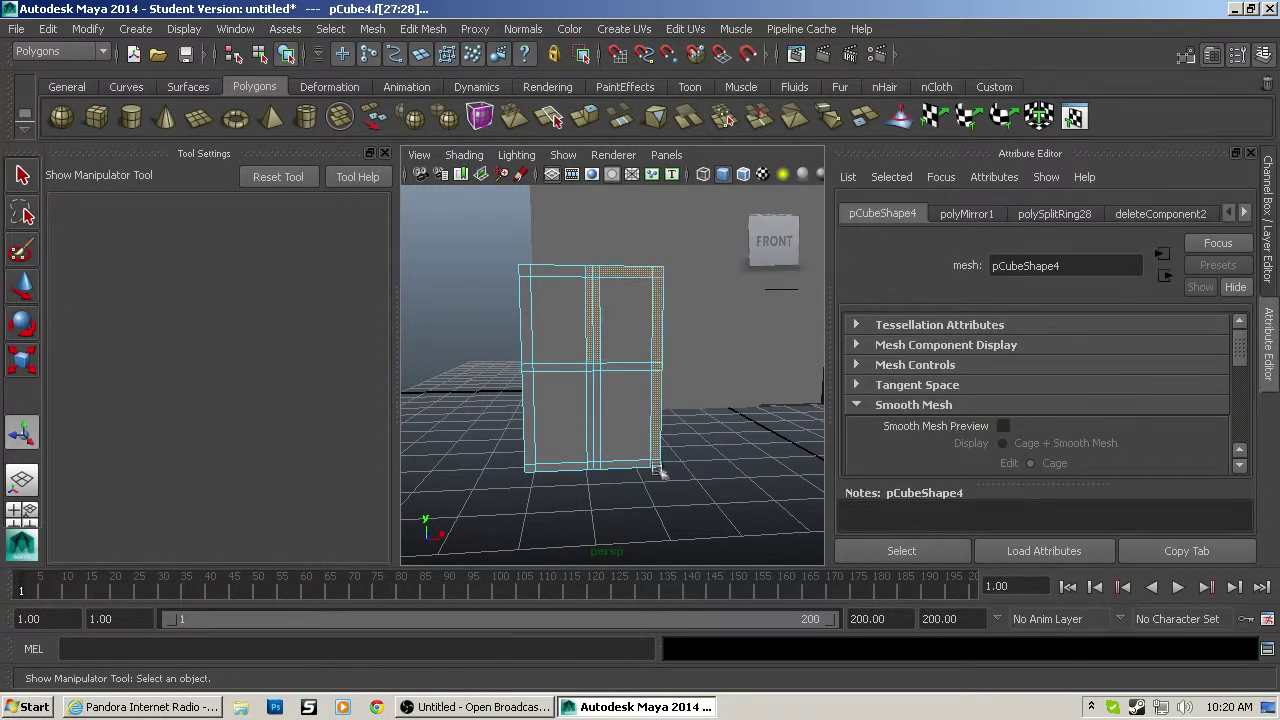
shift+click(596, 465)
shift+click(552, 464)
shift+click(531, 466)
shift+click(530, 440)
shift+click(527, 368)
shift+click(526, 320)
shift+click(526, 271)
shift+click(552, 272)
shift+click(560, 367)
shift+click(593, 367)
shift+click(627, 367)
shift+click(593, 392)
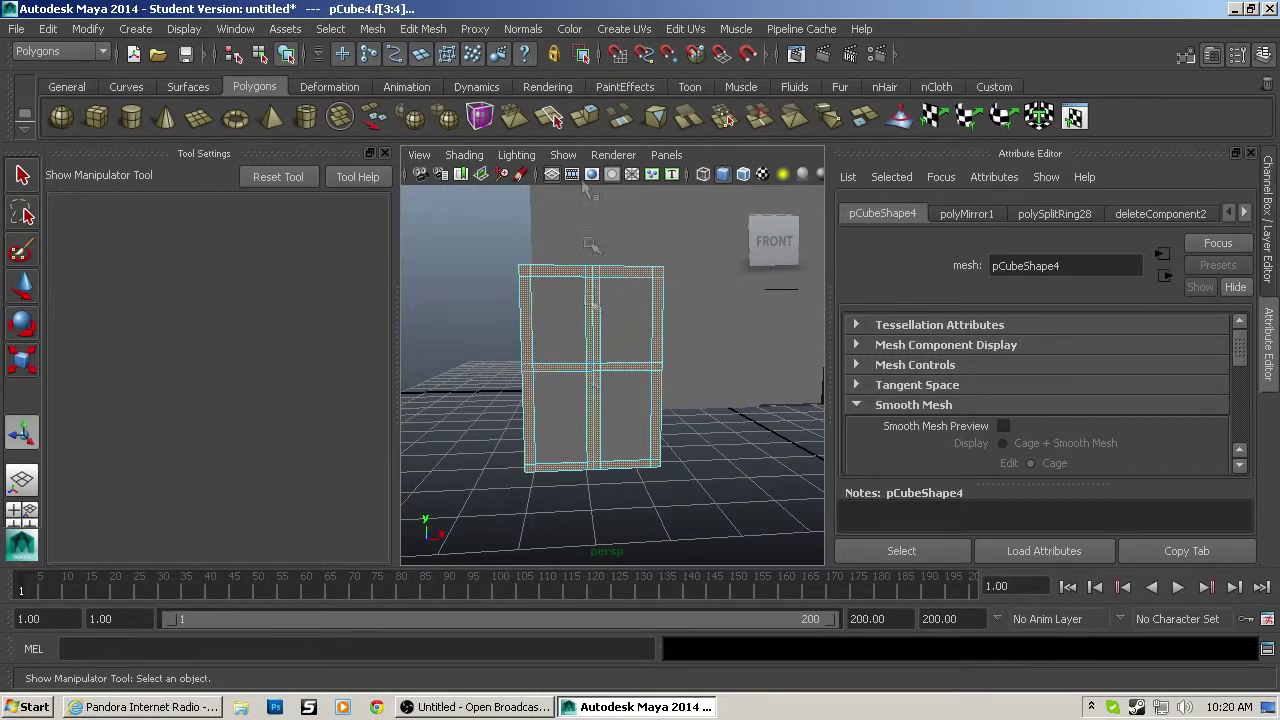
Step: Extrude the selected border and crossbar faces of the window
click(585, 117)
alt+drag(588, 284, 682, 277)
drag(797, 400, 646, 383)
scroll(630, 386, up, 3)
scroll(602, 391, down, 3)
scroll(560, 430, up, 5)
scroll(524, 456, down, 5)
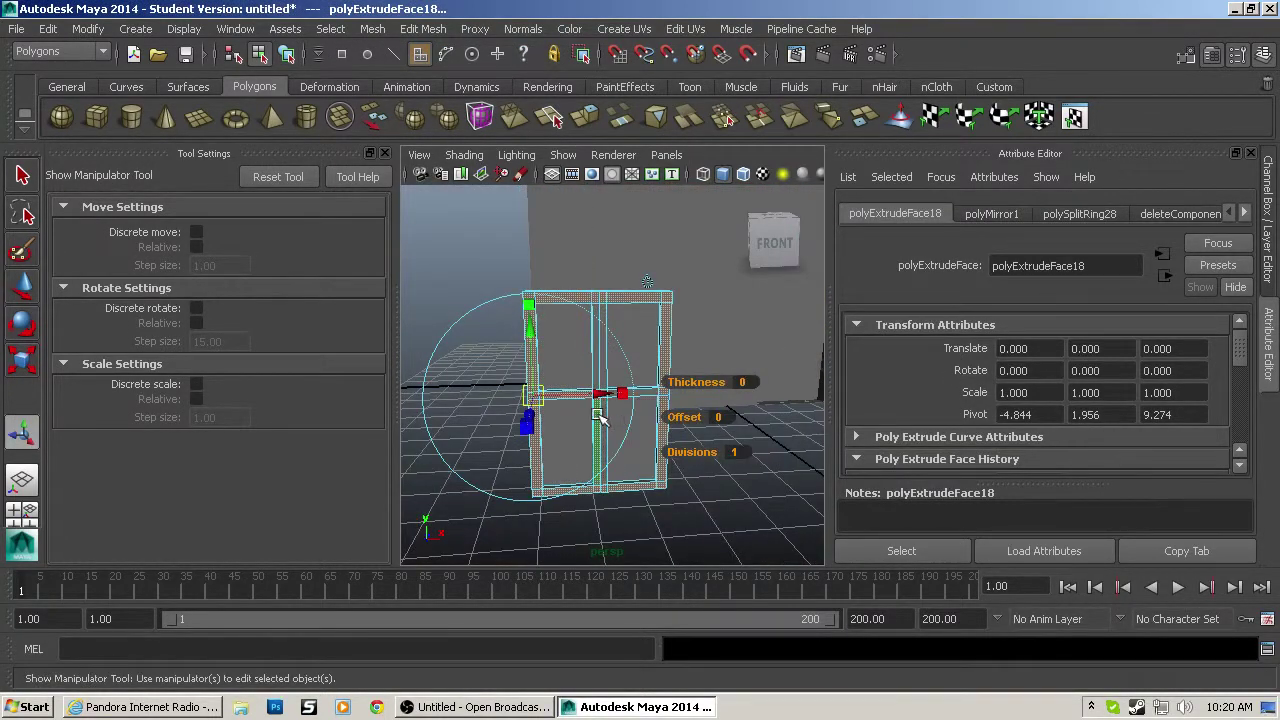
Step: Add the missed crossbar faces to the selection, extrude the frame outward, and return to object selection
scroll(572, 432, up, 5)
shift+click(575, 448)
shift+click(549, 451)
shift+click(526, 453)
scroll(526, 451, down, 5)
click(585, 117)
alt+drag(588, 290, 698, 304)
drag(797, 419, 560, 400)
key(F8)
scroll(569, 334, down, 6)
alt+drag(480, 330, 569, 334)
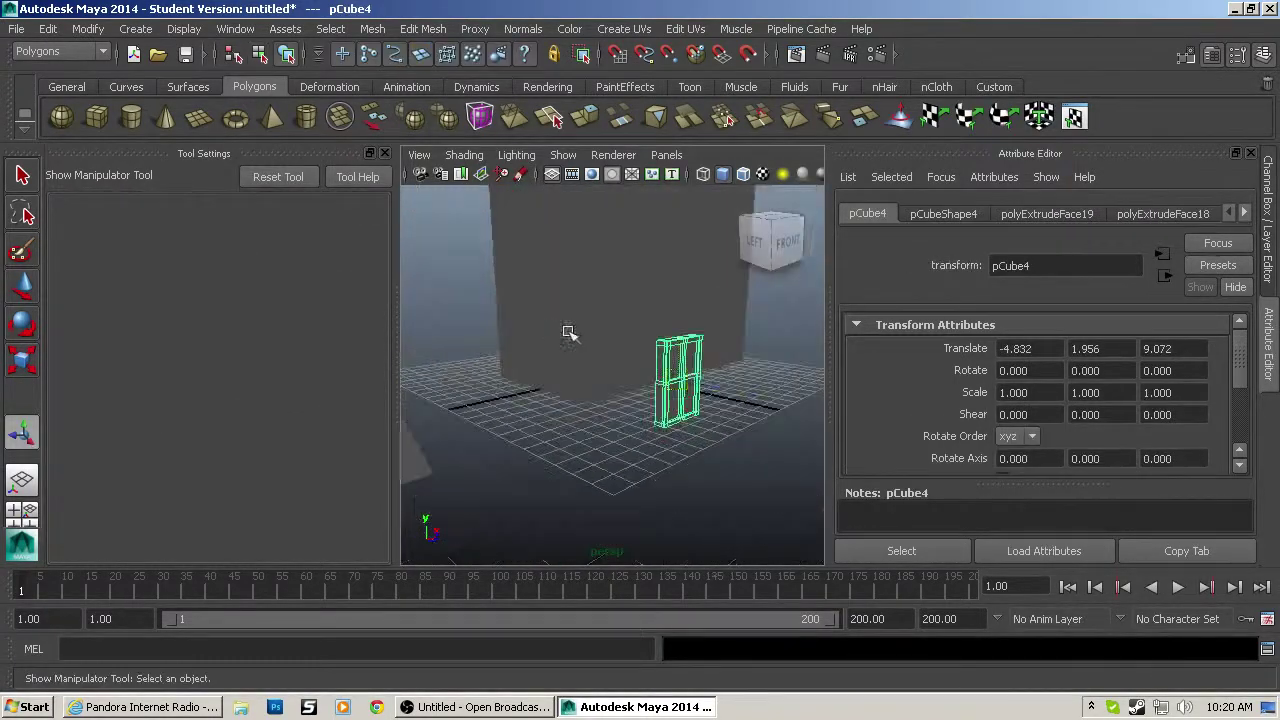
Step: Move the window up and back against the building's front wall, showing wireframe over the shaded surfaces
key(w)
drag(680, 319, 677, 153)
alt+middle_drag(698, 218, 670, 428)
click(686, 435)
key(ctrl+z)
drag(697, 443, 510, 408)
click(743, 174)
alt+drag(708, 280, 636, 320)
drag(618, 391, 641, 395)
drag(574, 326, 570, 302)
Step: Scale the window uniformly to about 0.672 and position it beside the doorway at about -3.492, 2.583, 4.331
key(r)
drag(573, 374, 559, 380)
key(w)
drag(572, 303, 544, 461)
scroll(645, 368, up, 5)
scroll(546, 461, down, 5)
alt+middle_drag(550, 461, 576, 337)
drag(602, 257, 602, 288)
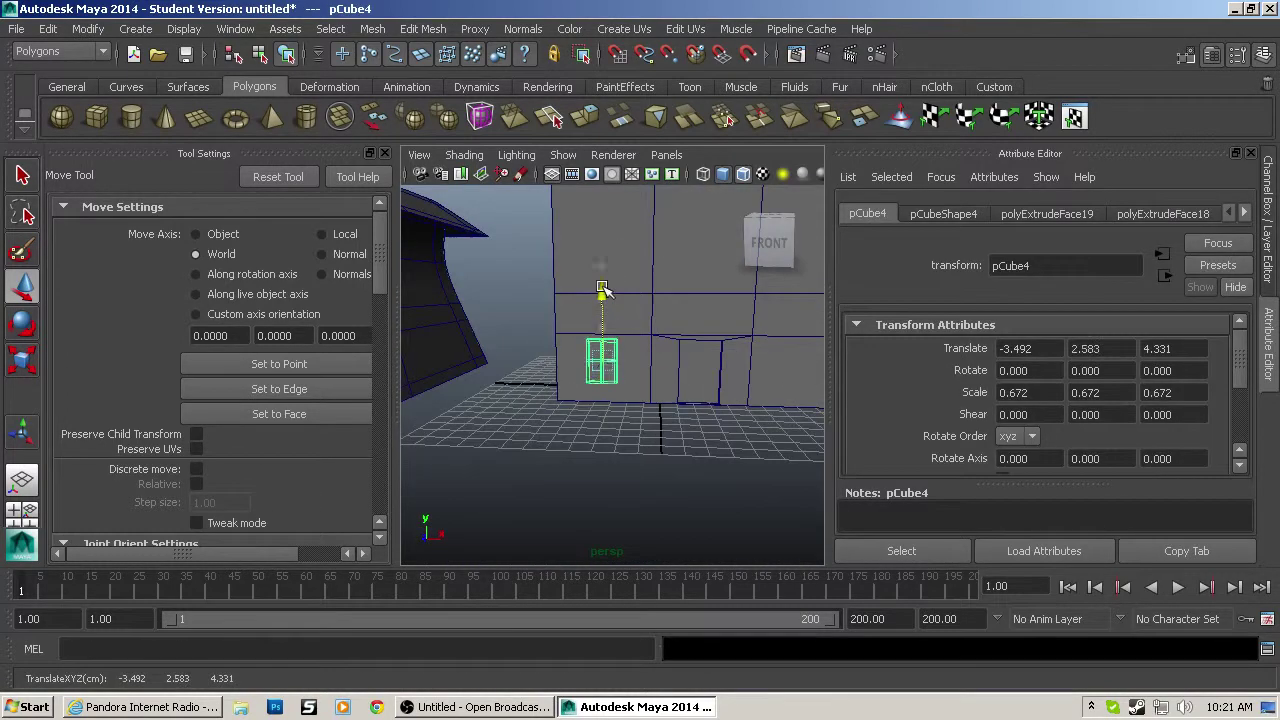
key(e)
double_click(1108, 371)
text(90)
text(0)
key(Return)
drag(1112, 371, 887, 365)
text(90)
key(Return)
drag(1056, 368, 881, 354)
text(0)
key(Return)
Step: Set the window's Z rotation to 90 and scale it uniformly to about 0.976
drag(1178, 371, 1002, 369)
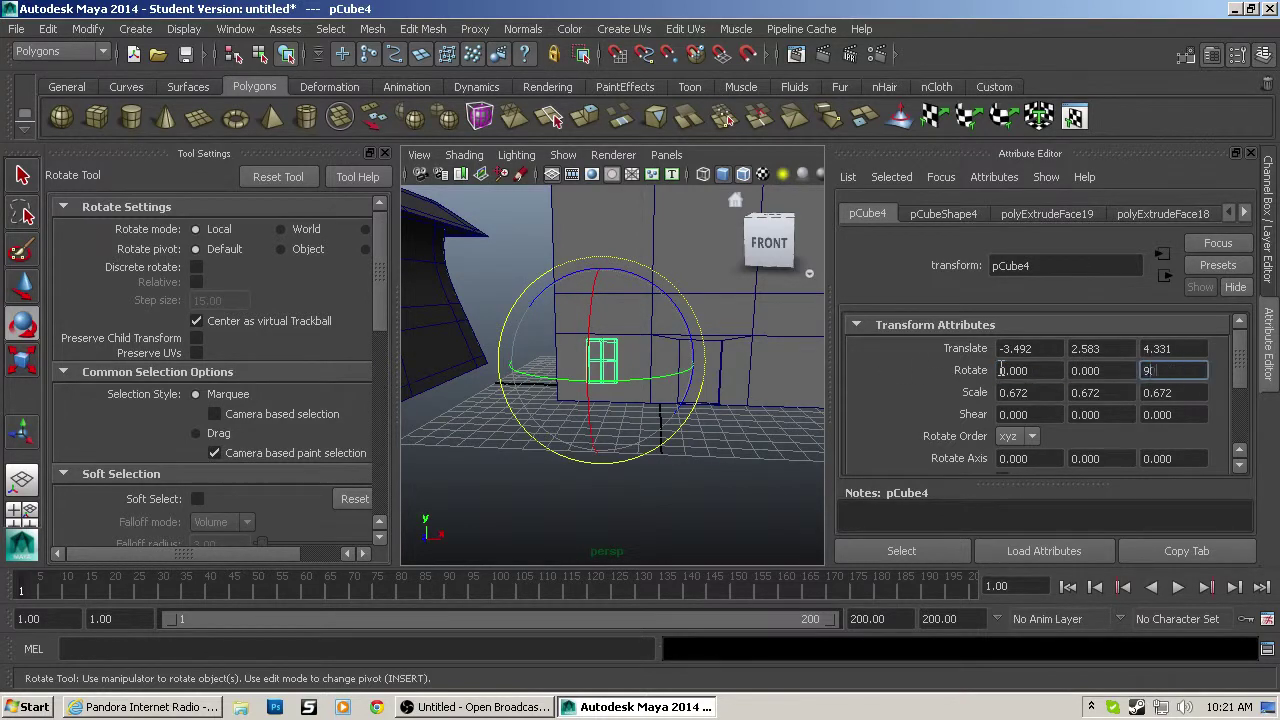
text(90)
key(Return)
scroll(546, 446, up, 3)
key(r)
drag(595, 353, 616, 358)
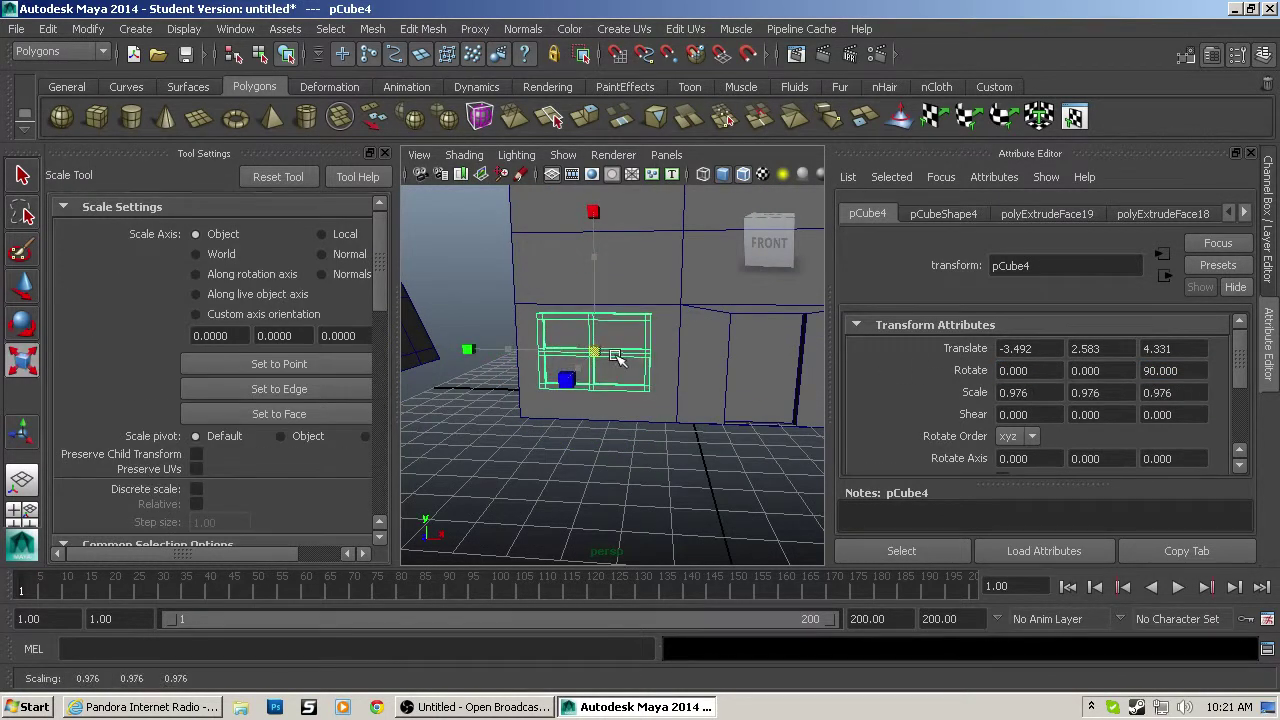
Step: Duplicate the window and move the copy to the upper wall at a Y position of about 8.656
key(w)
drag(595, 282, 602, 198)
scroll(703, 363, down, 5)
scroll(690, 370, up, 2)
key(ctrl+d)
alt+middle_drag(611, 259, 606, 356)
Step: Set the upper window's Z rotation to 0, raise it to about 10.945 in Y, and scale it uniformly to about 0.649
key(e)
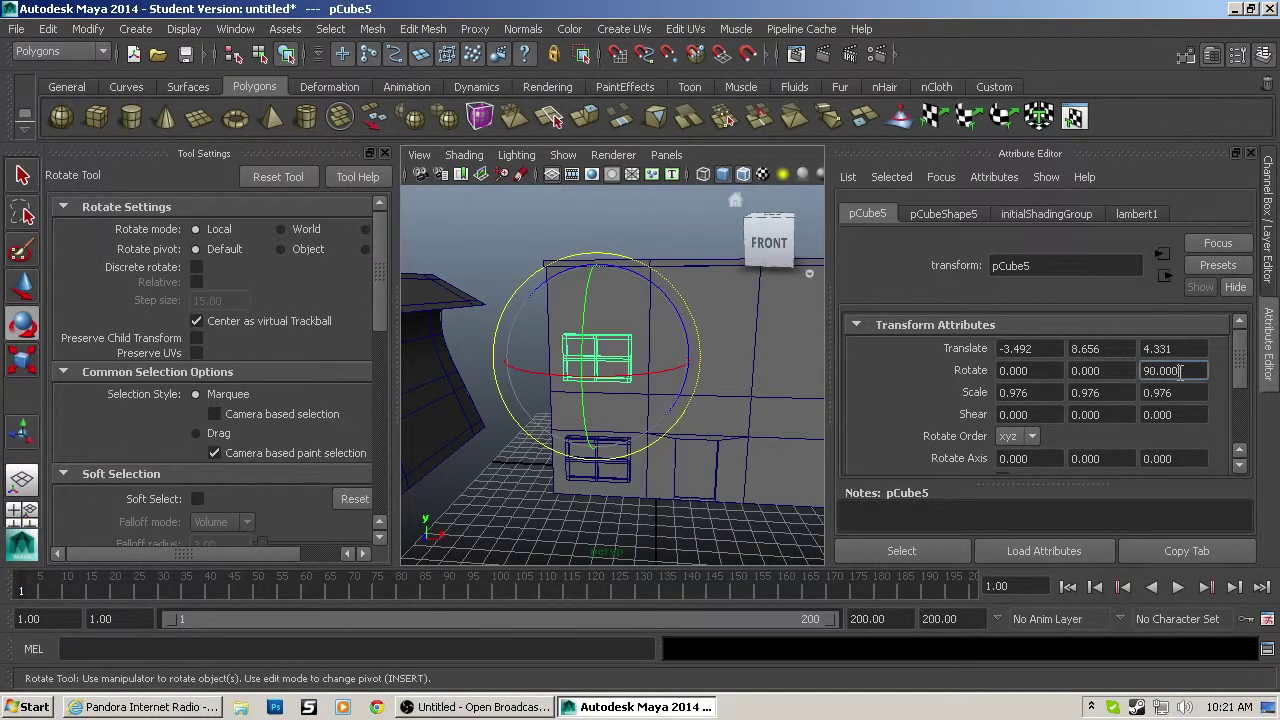
key(Return)
key(q)
key(w)
drag(597, 287, 597, 261)
key(r)
drag(597, 331, 597, 272)
Step: Duplicate the upper window three times and space the copies in a row along the upper front wall, the last at about X 9.190
key(w)
mouse_move(668, 316)
mouse_down()
mouse_move(641, 316)
mouse_move(689, 315)
mouse_up()
key(ctrl+d)
key(ctrl+d)
alt+middle_drag(706, 380, 556, 385)
drag(535, 321, 748, 323)
key(ctrl+d)
Step: Insert an edge loop around the doorway opening with the Insert Edge Loop Tool
alt+drag(645, 362, 545, 505)
scroll(535, 507, up, 5)
alt+middle_drag(535, 507, 563, 370)
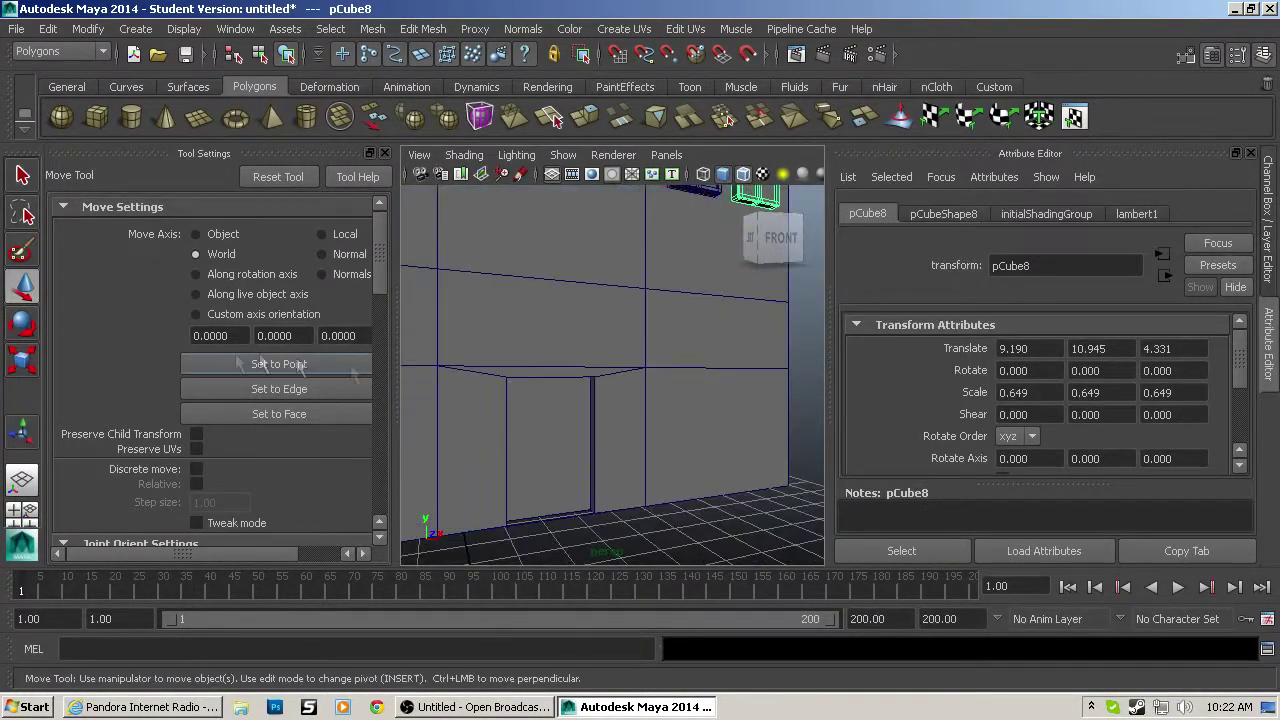
click(423, 29)
click(495, 198)
drag(512, 383, 482, 381)
key(q)
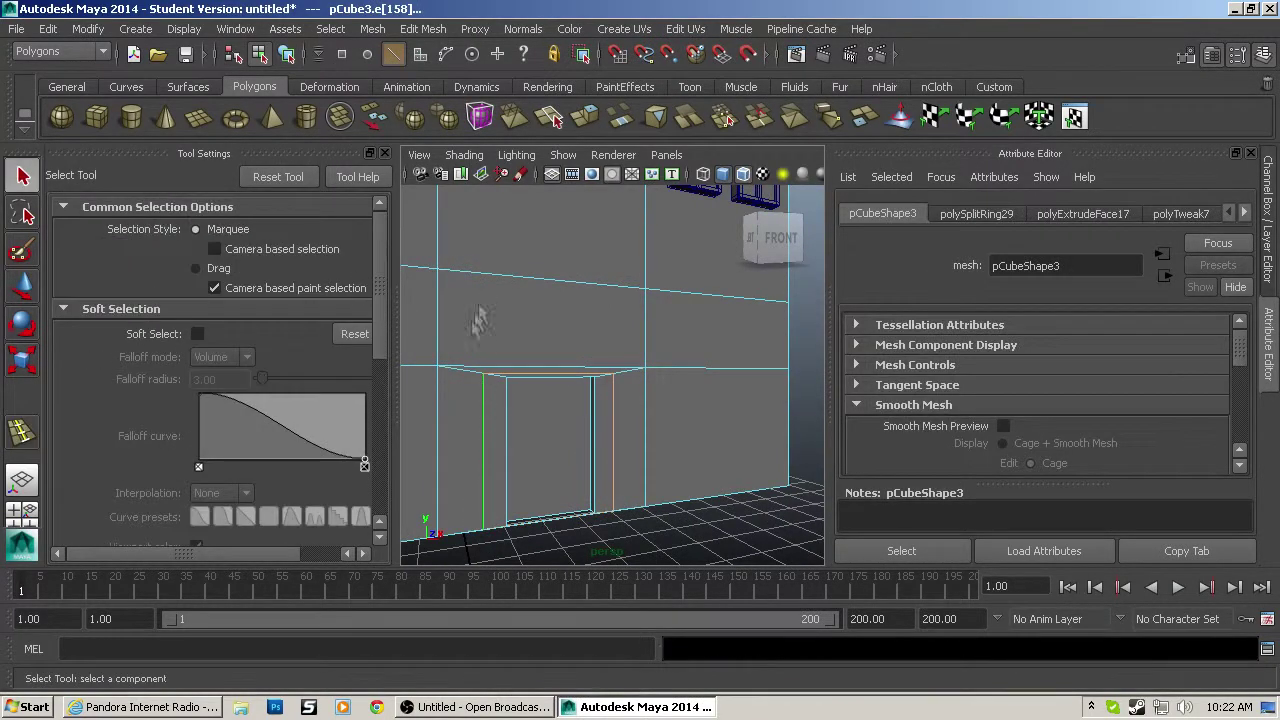
Step: Scale the new loop's two vertical side edges inward to narrow the border around the doorway
click(483, 410)
shift+click(613, 430)
key(r)
drag(457, 454, 479, 454)
scroll(521, 400, up, 5)
Step: Select the three border faces around the doorway and extrude them outward to form a raised door frame
key(F11)
click(523, 377)
shift+click(581, 430)
alt+middle_drag(581, 430, 752, 332)
shift+click(583, 388)
click(585, 117)
alt+drag(668, 294, 770, 345)
alt+middle_drag(770, 345, 612, 398)
drag(628, 347, 743, 383)
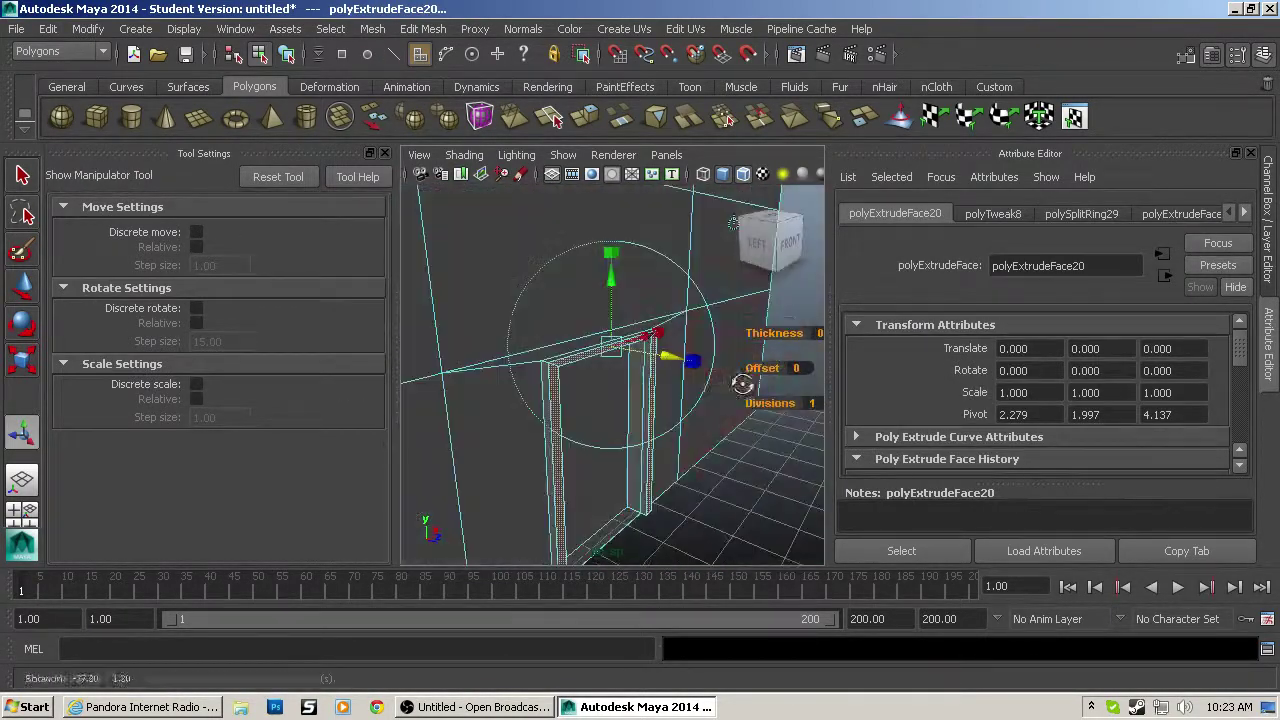
Step: Create a small polygon cube in front of the doorway and scale it to about 0.609 in X and 0.056 in Z
mouse_move(625, 448)
alt+right_down()
mouse_move(557, 449)
mouse_move(598, 449)
alt+right_up()
click(97, 118)
drag(625, 457, 646, 430)
key(r)
alt+right_drag(645, 432, 634, 480)
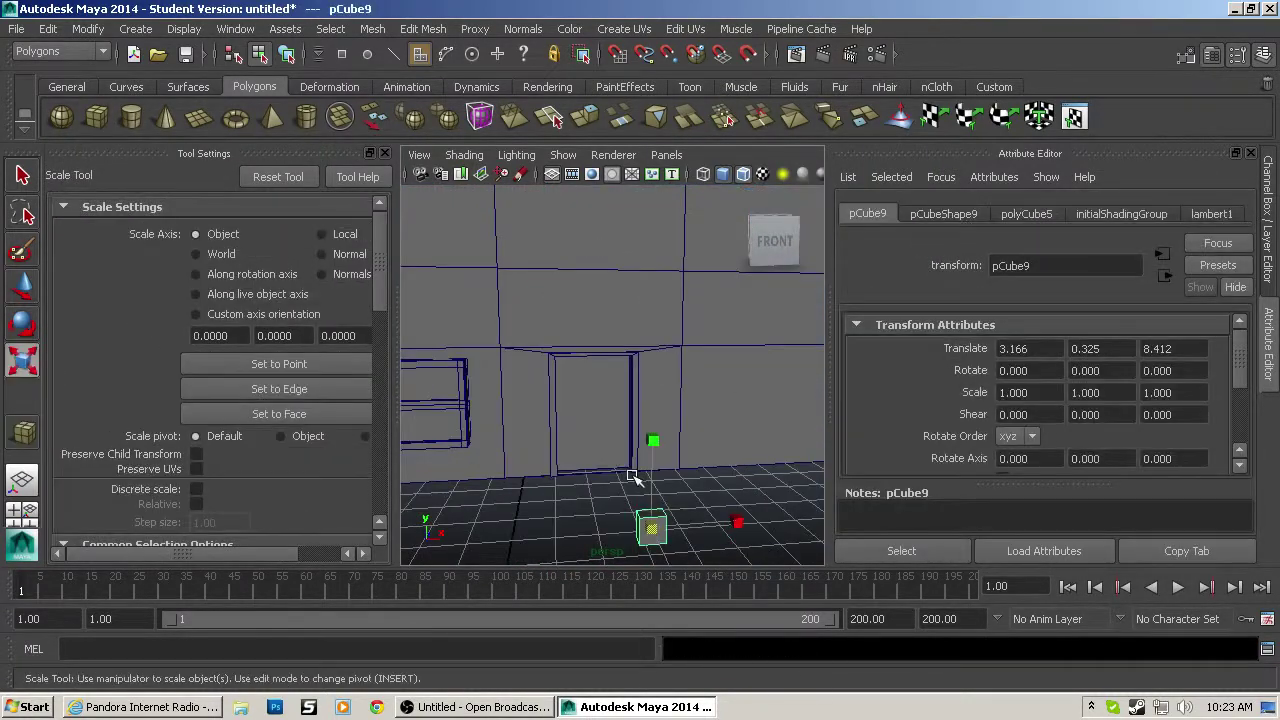
key(f)
alt+drag(634, 480, 716, 440)
drag(703, 381, 629, 370)
alt+drag(629, 370, 506, 369)
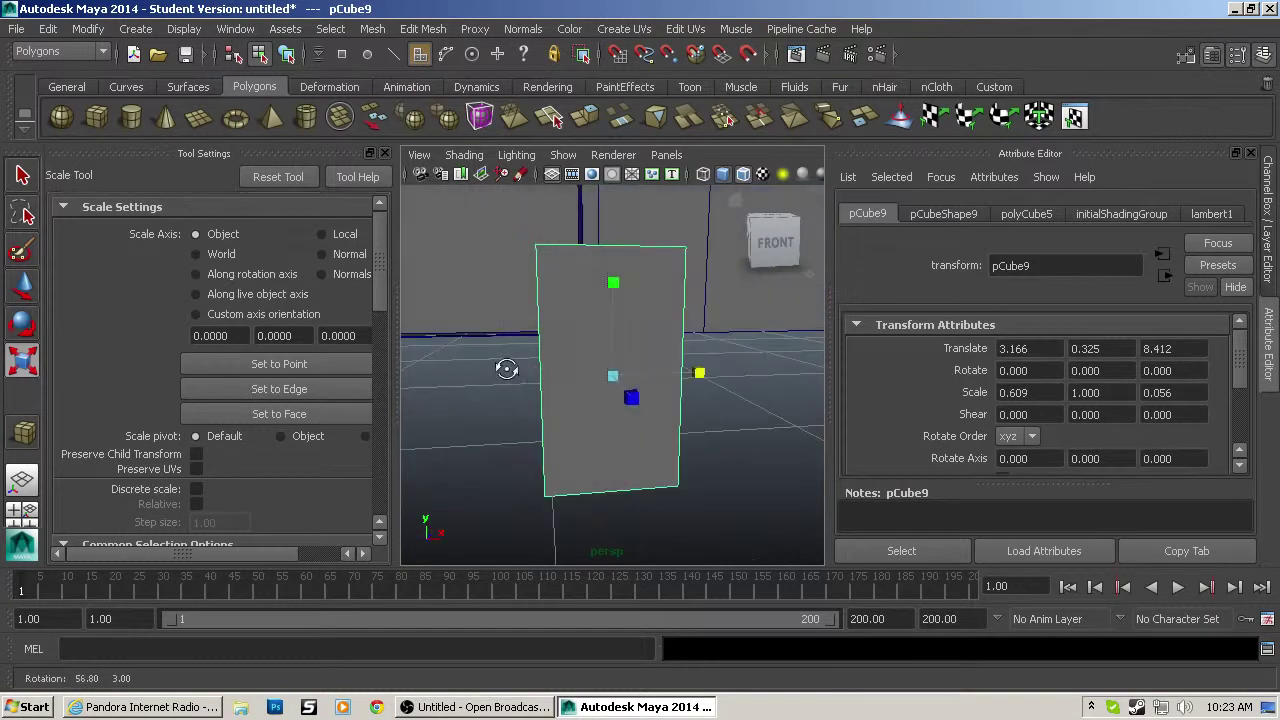
alt+drag(588, 282, 652, 305)
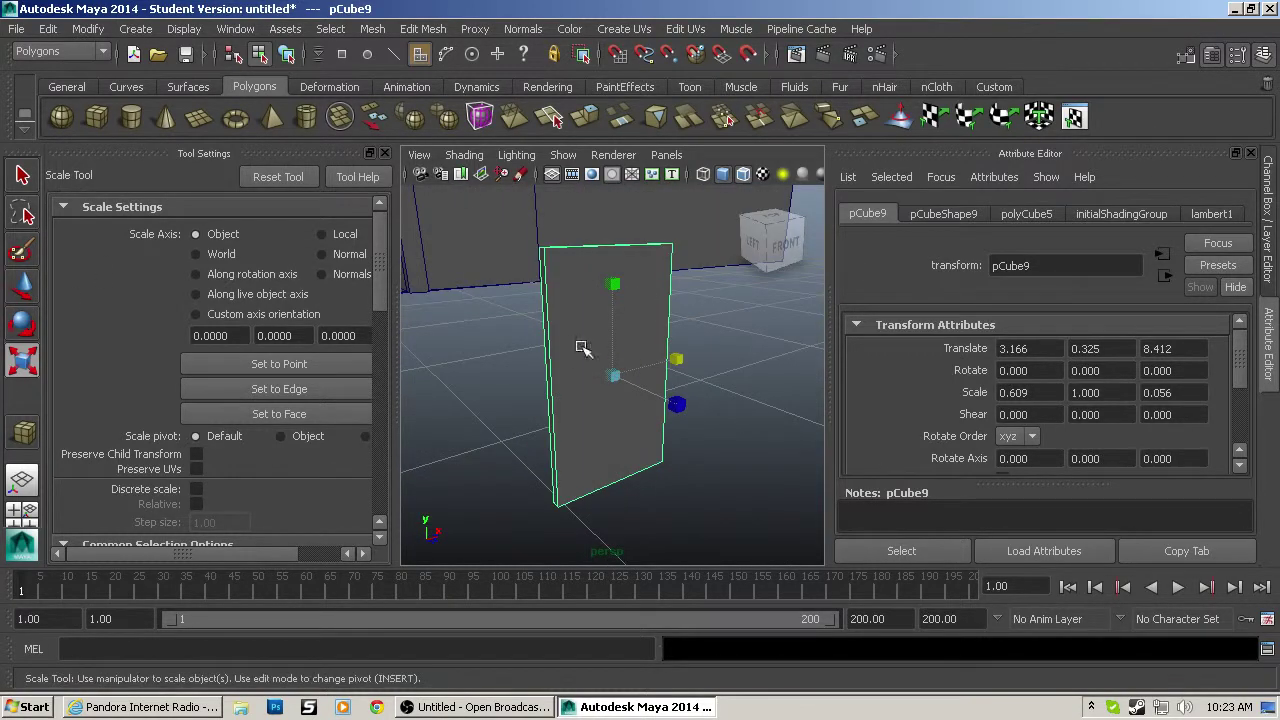
Step: Extrude the thin plate's front face, shrinking it to a small centre rectangle, and extrude that rectangle slightly outward
key(F11)
click(580, 346)
key(g)
click(590, 119)
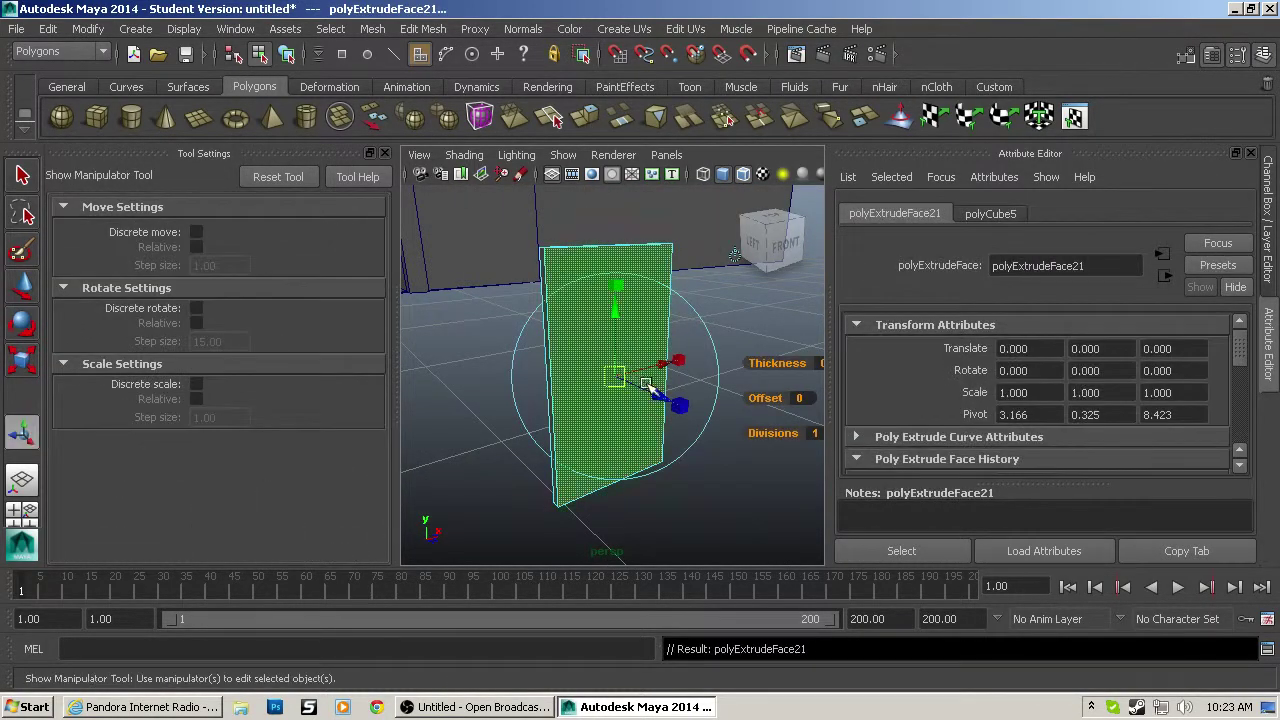
drag(617, 375, 668, 402)
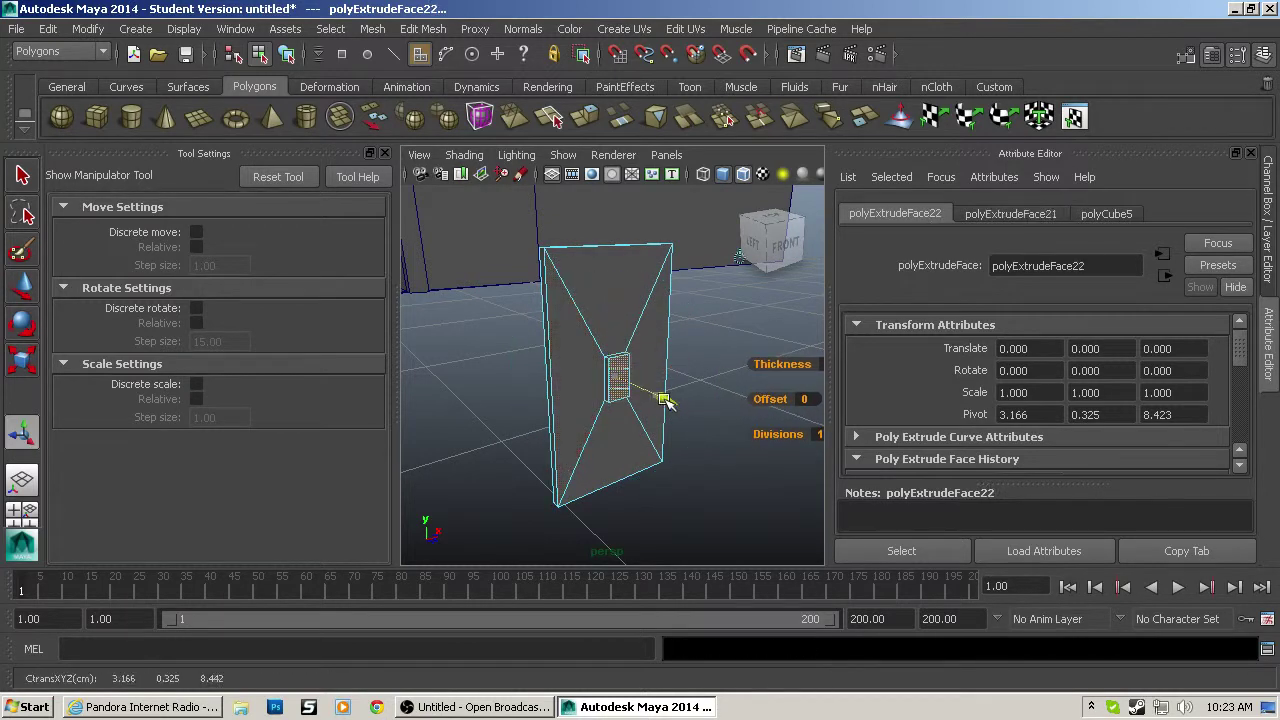
Step: Move the whole plate onto the wall beside the doorway, at about X 4.365, Y 1.941, Z 4.144
scroll(640, 367, down, 5)
right_drag(640, 367, 670, 300)
click(601, 371)
key(w)
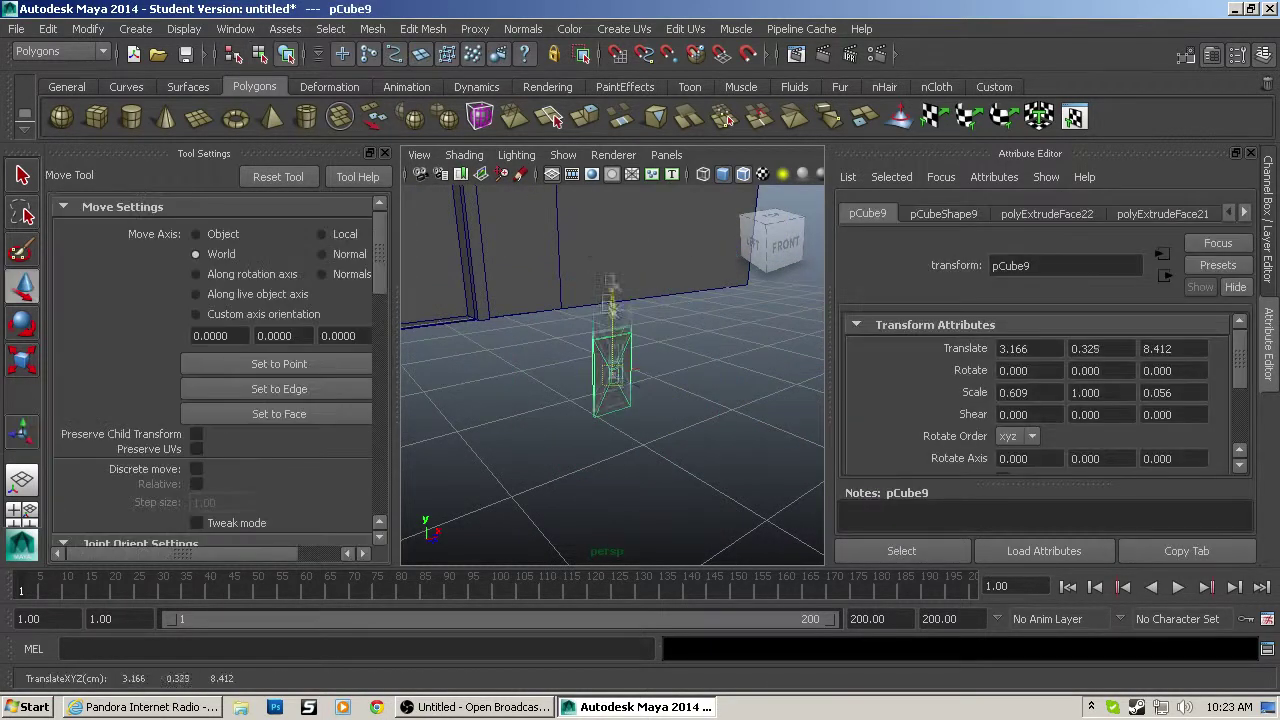
drag(612, 305, 612, 220)
alt+middle_drag(614, 222, 643, 440)
scroll(645, 443, down, 5)
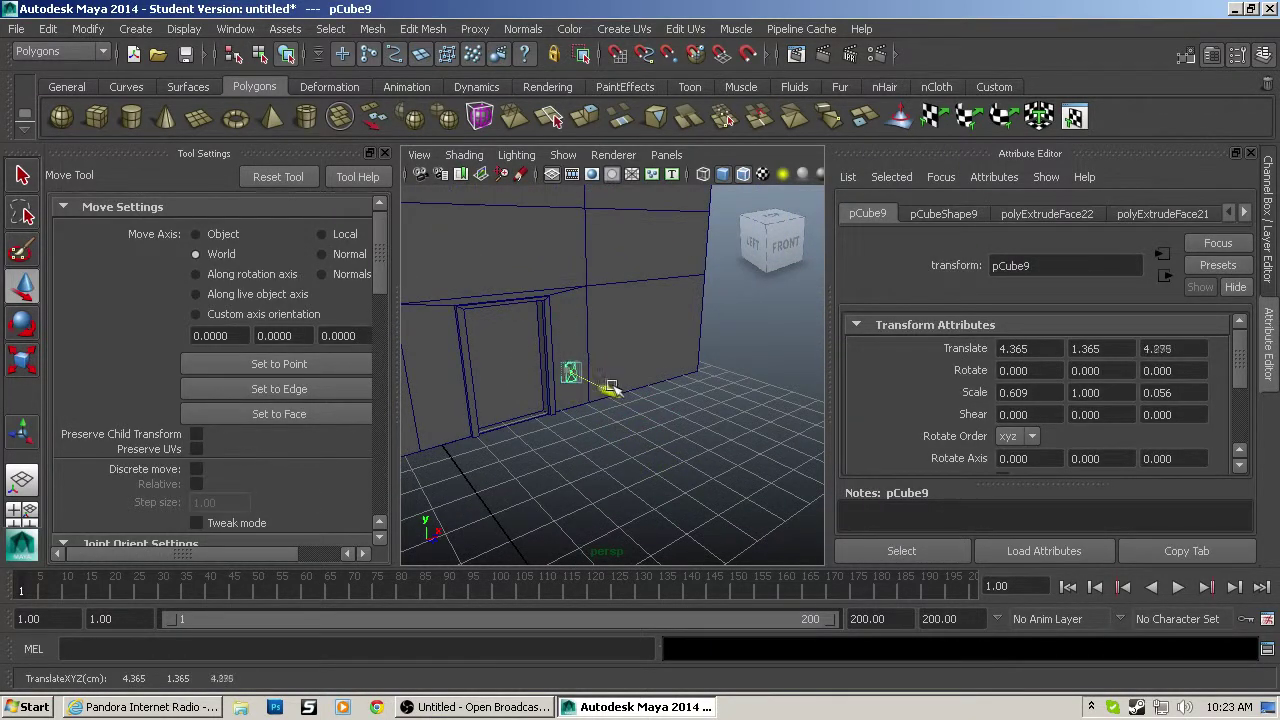
key(f)
alt+drag(631, 371, 696, 376)
scroll(690, 378, down, 3)
drag(669, 388, 537, 373)
scroll(526, 367, down, 5)
scroll(537, 373, up, 2)
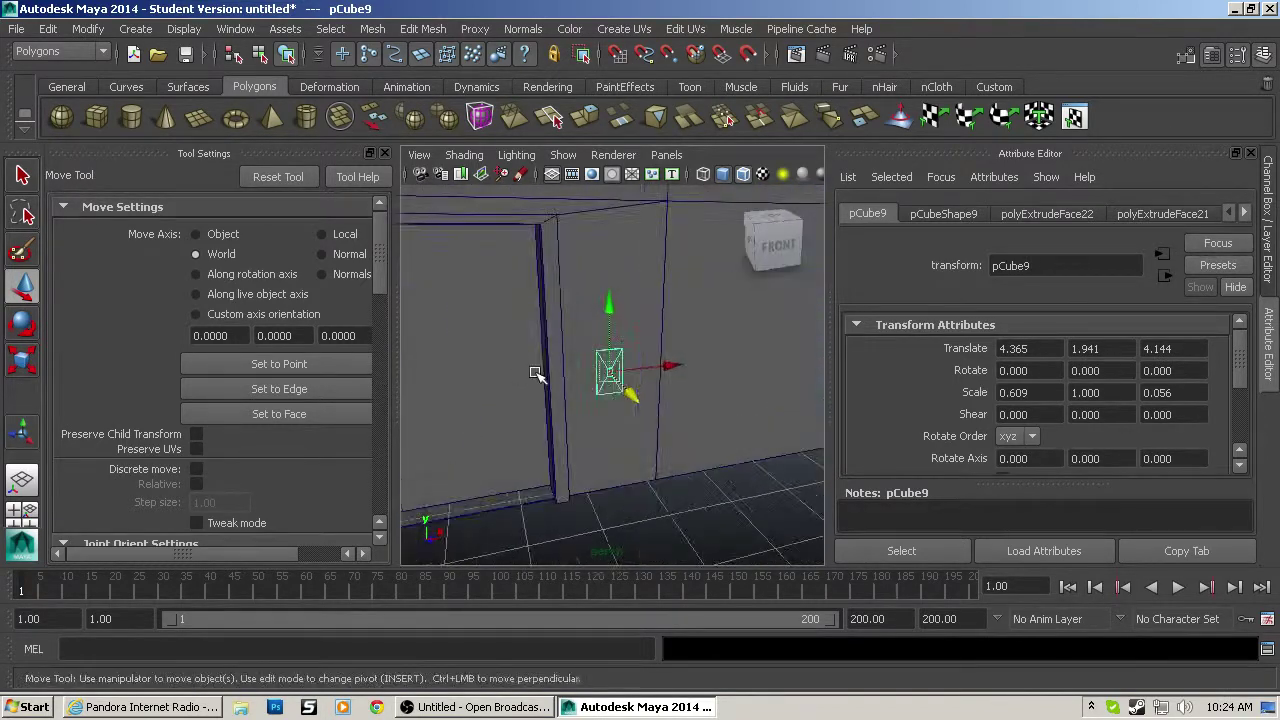
Step: Duplicate the wall plate, scale the copy up to a door-sized panel and place it in front of the doorway
scroll(536, 373, down, 4)
key(ctrl+d)
drag(668, 367, 591, 378)
key(r)
key(w)
drag(528, 408, 728, 411)
Step: Select the door panel's small centre face and shift it along X toward the door's handle side
key(F11)
click(665, 430)
alt+drag(728, 411, 560, 440)
drag(487, 471, 516, 470)
key(ctrl+d)
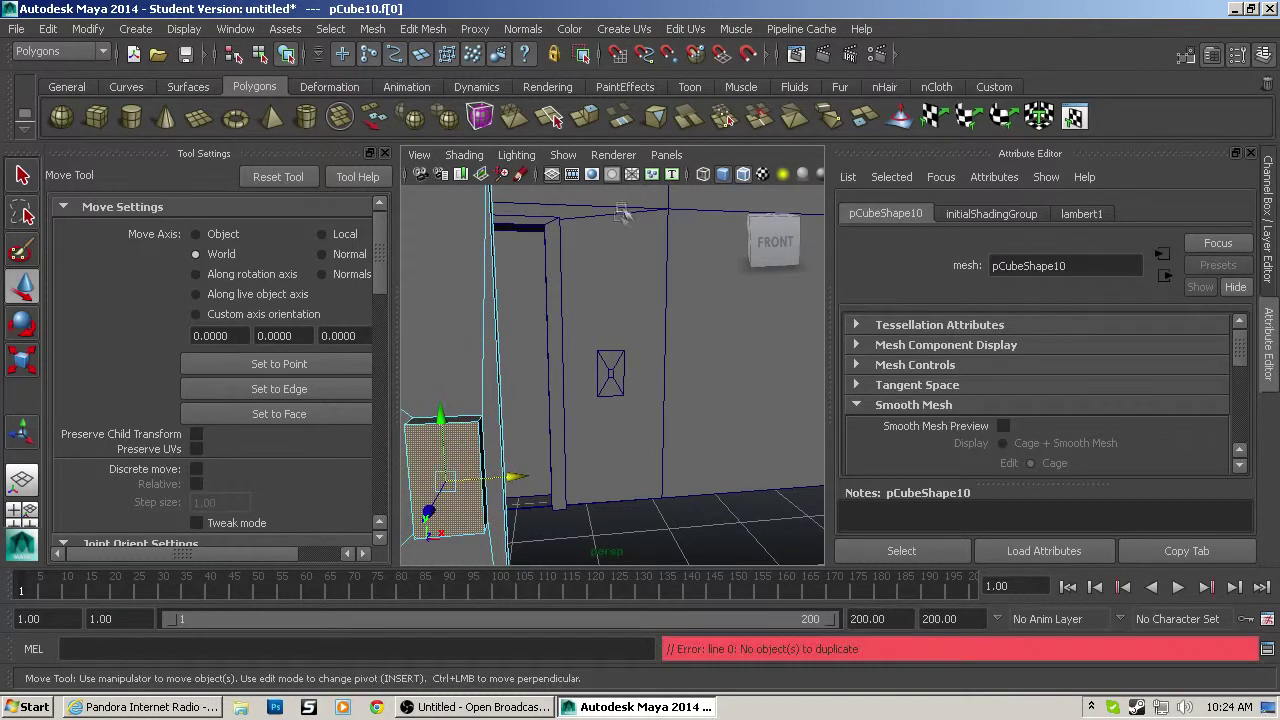
Step: Extrude the shifted face twice, shrinking and pulling it outward to form the base plate for a door knob
click(584, 115)
alt+drag(500, 402, 603, 411)
alt+middle_drag(812, 500, 680, 446)
click(698, 444)
drag(628, 424, 582, 428)
key(g)
drag(673, 439, 666, 434)
scroll(680, 442, down, 5)
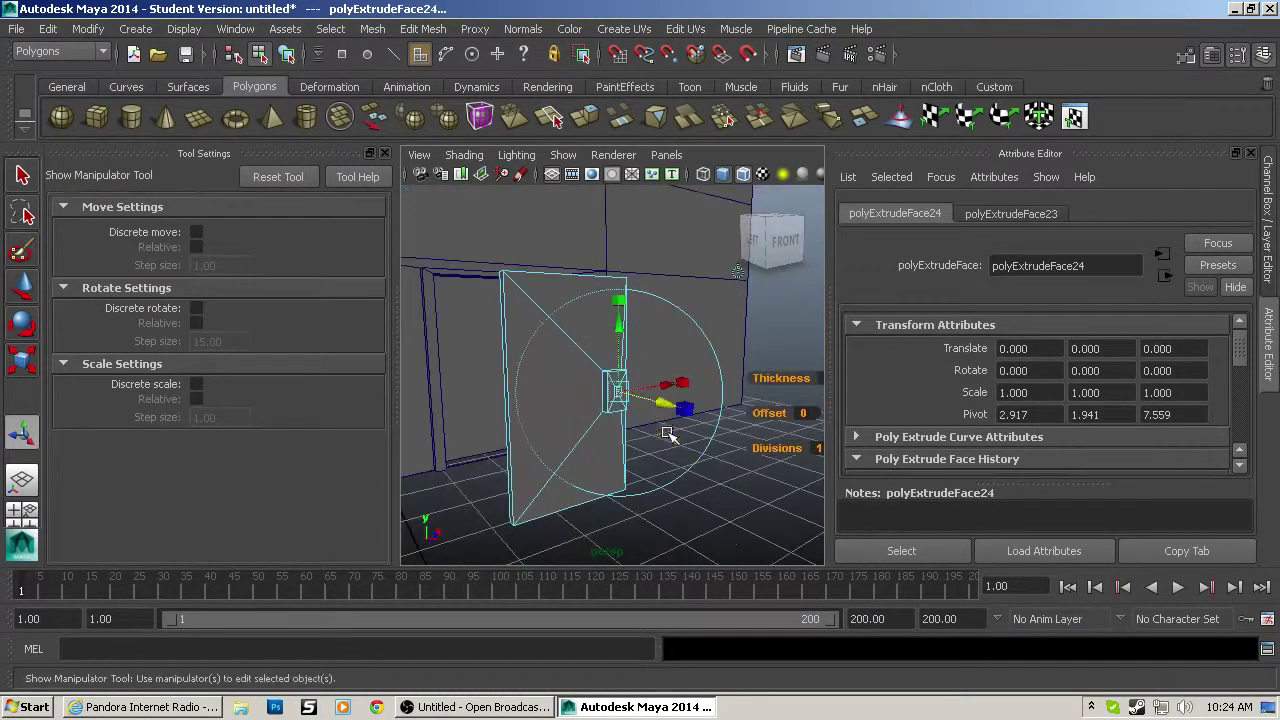
Step: Create a polygon sphere of about 0.233 radius in front of the door with 6 axis and 6 height subdivisions
click(61, 117)
drag(690, 523, 706, 526)
click(952, 214)
scroll(976, 350, up, 2)
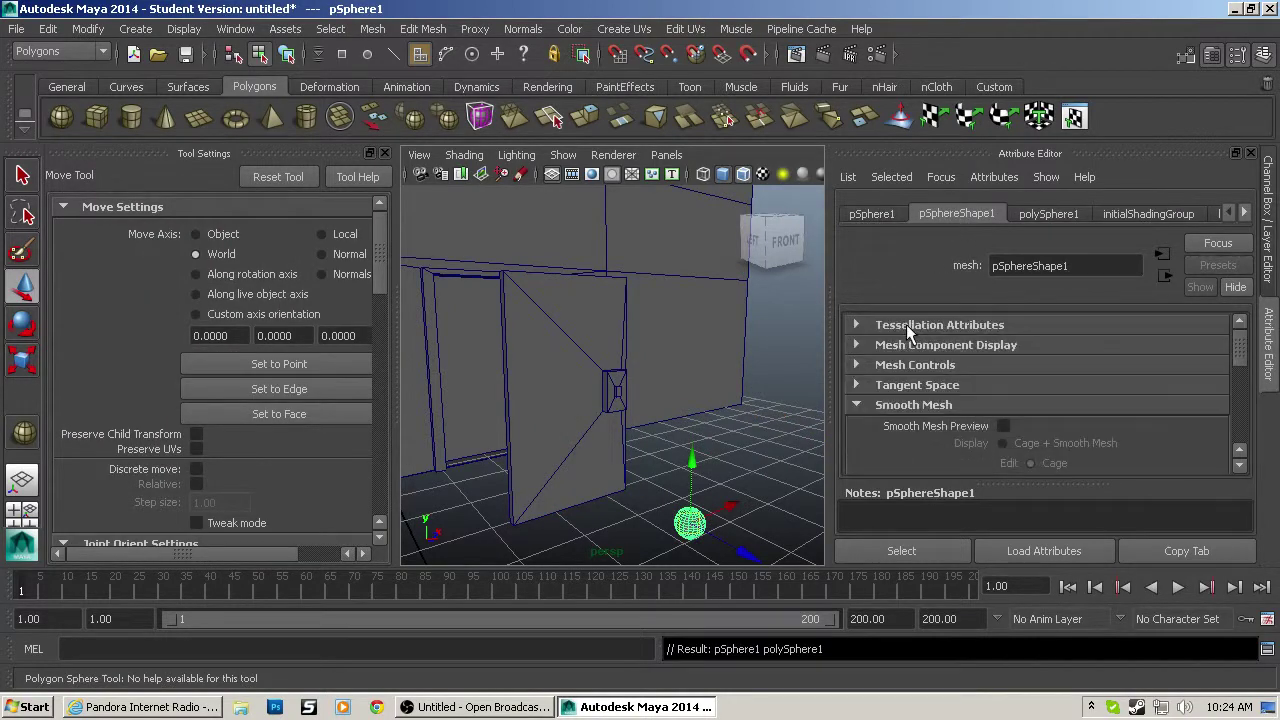
click(1054, 212)
double_click(1052, 380)
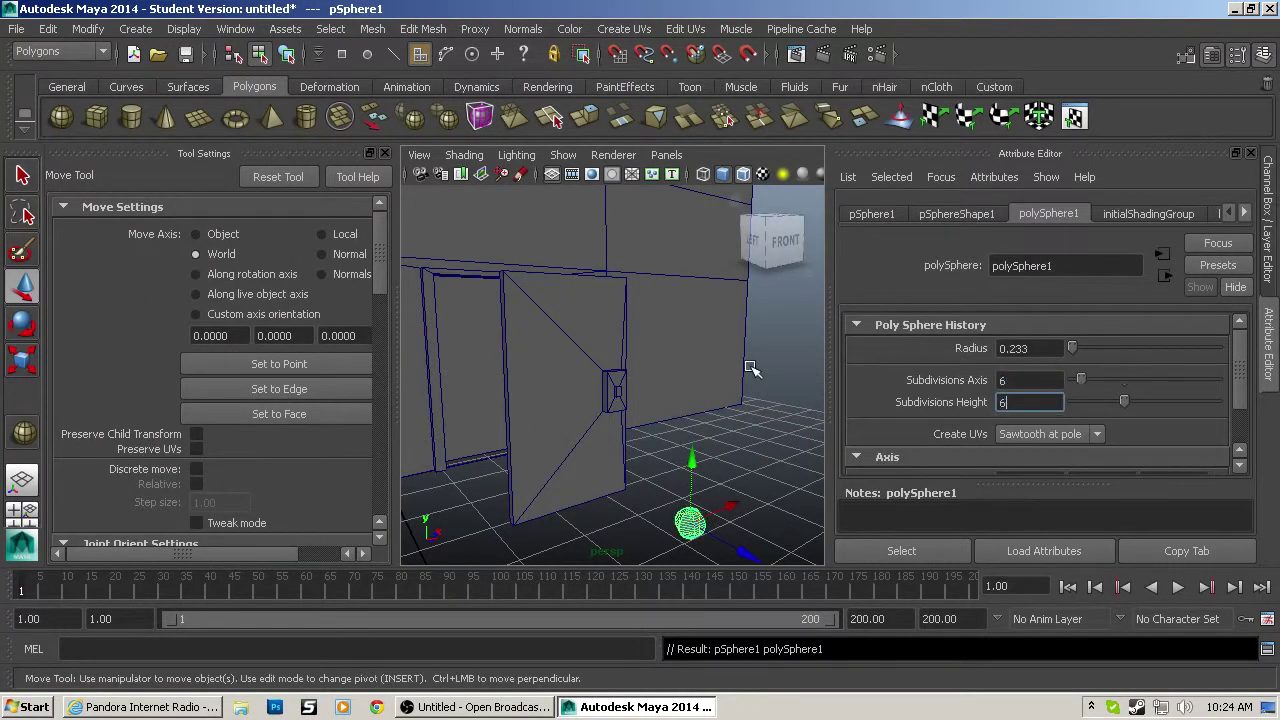
Step: Raise the sphere to about 2.121 in Y, scale it uniformly to about 0.388 and set its X rotation to -90
click(687, 525)
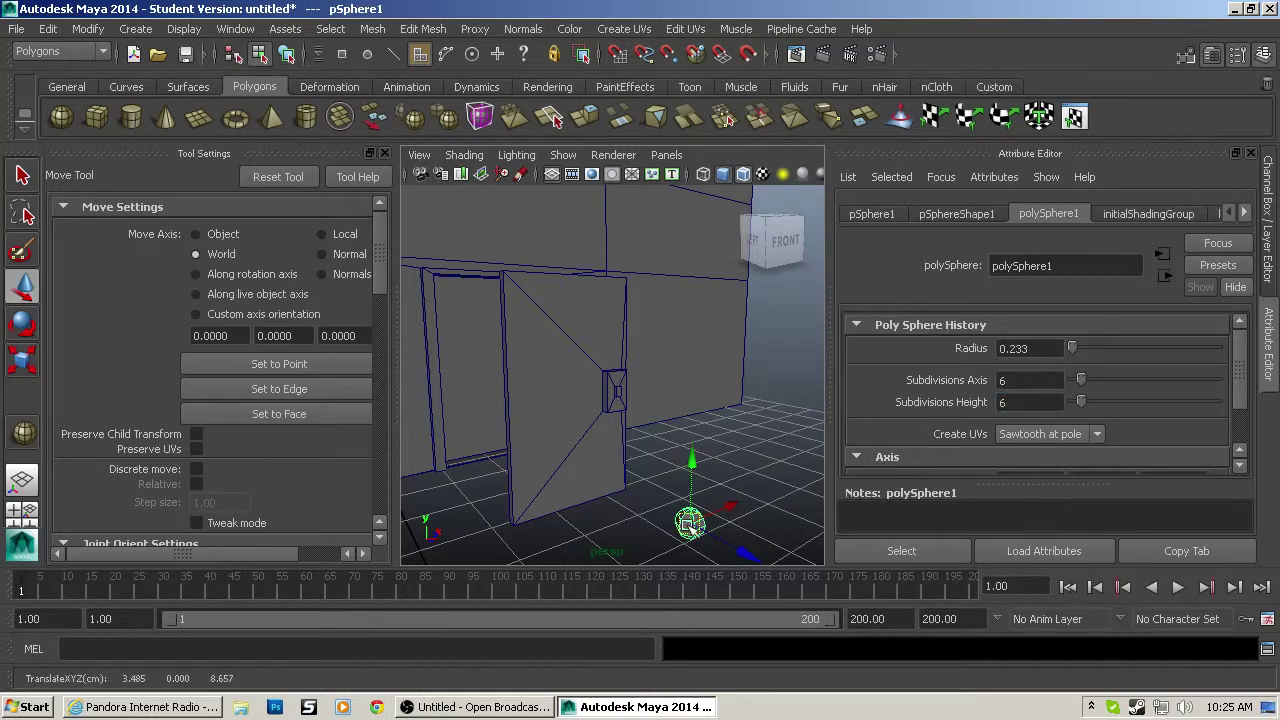
key(f)
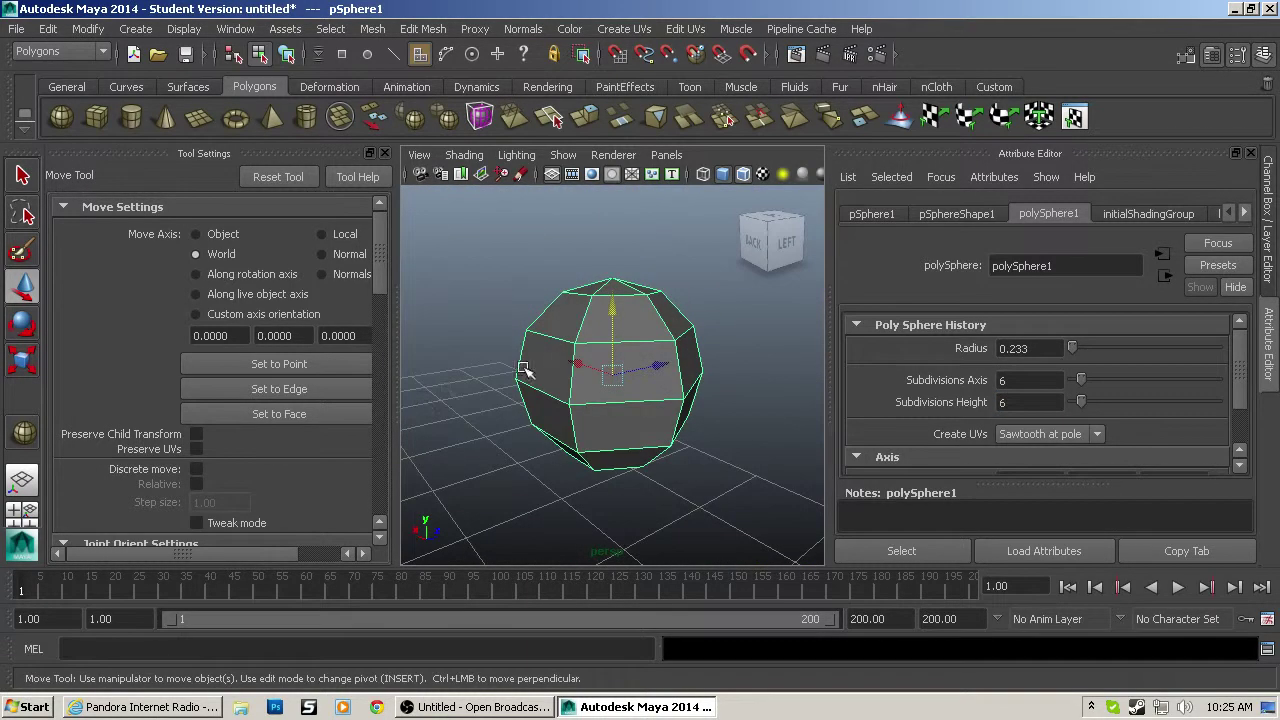
key(r)
drag(595, 385, 582, 388)
alt+drag(582, 390, 726, 420)
key(e)
drag(617, 306, 805, 455)
alt+right_drag(805, 455, 760, 453)
click(872, 214)
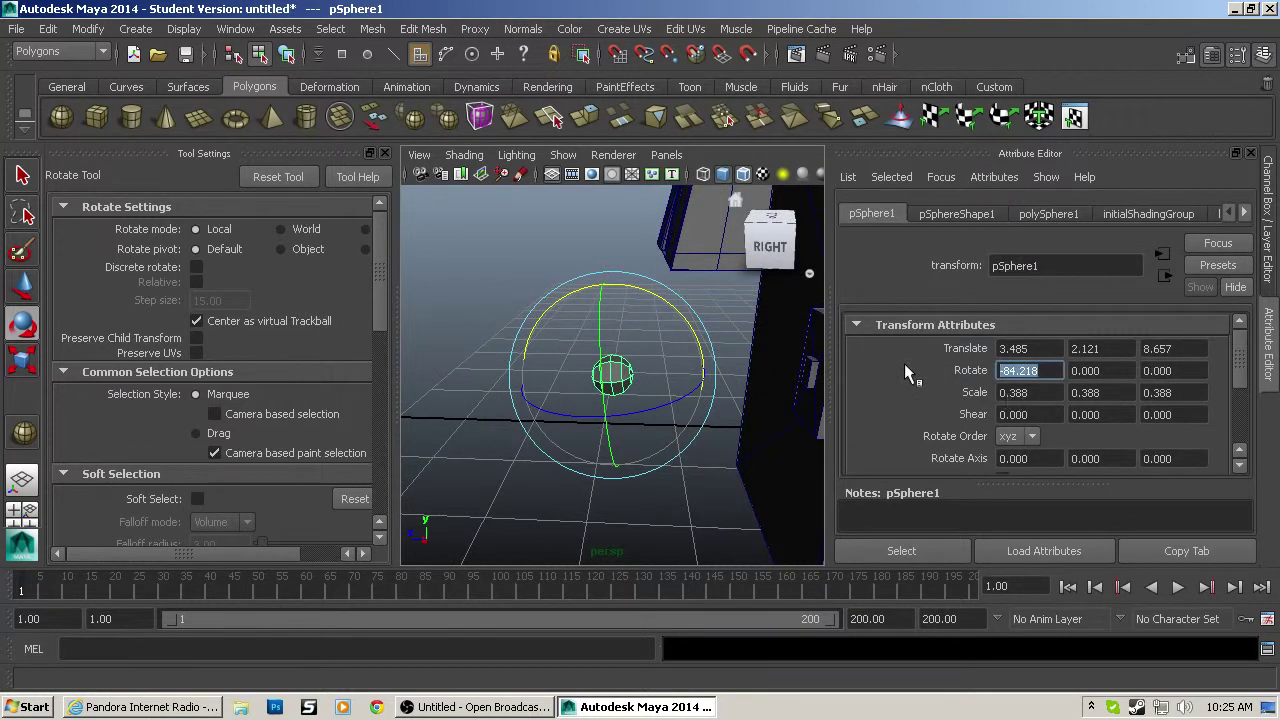
Step: Select the pole faces on the sphere's door-facing side, extrude them and move the extrusion along Z toward the door
alt+drag(700, 372, 612, 405)
alt+right_drag(612, 405, 640, 430)
click(650, 386)
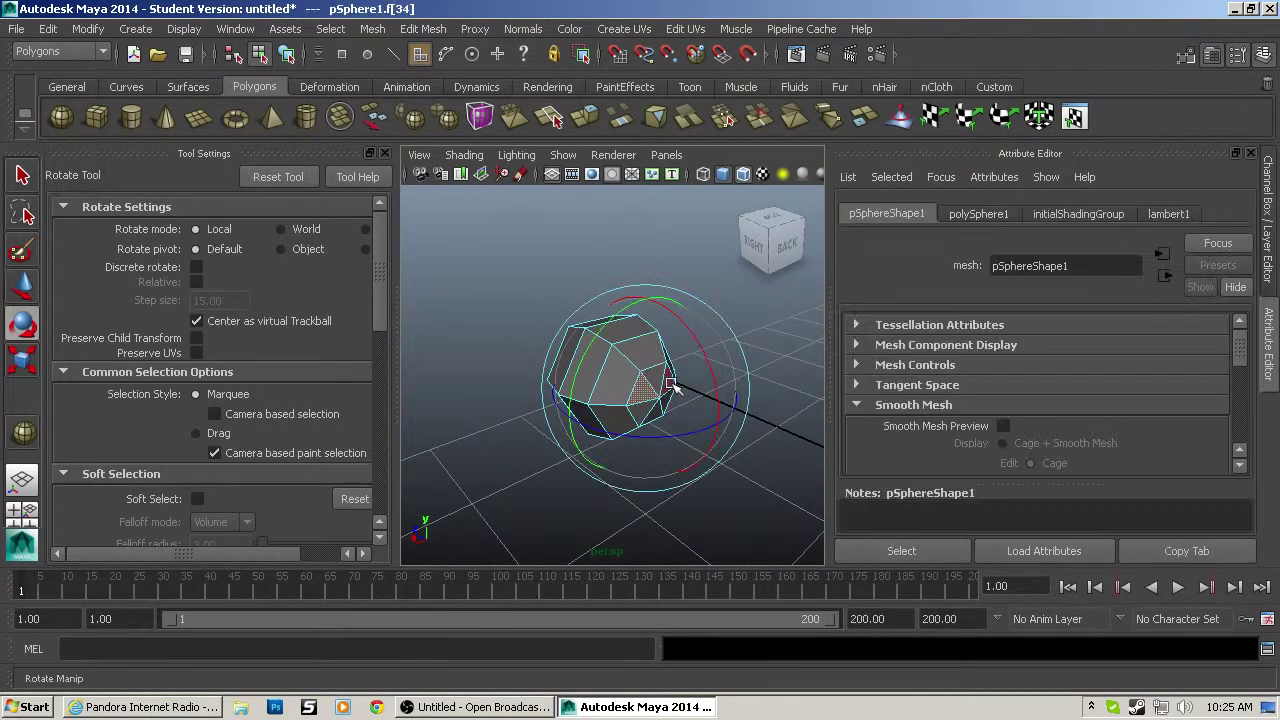
key(q)
shift+click(667, 380)
shift+click(646, 417)
click(588, 118)
key(w)
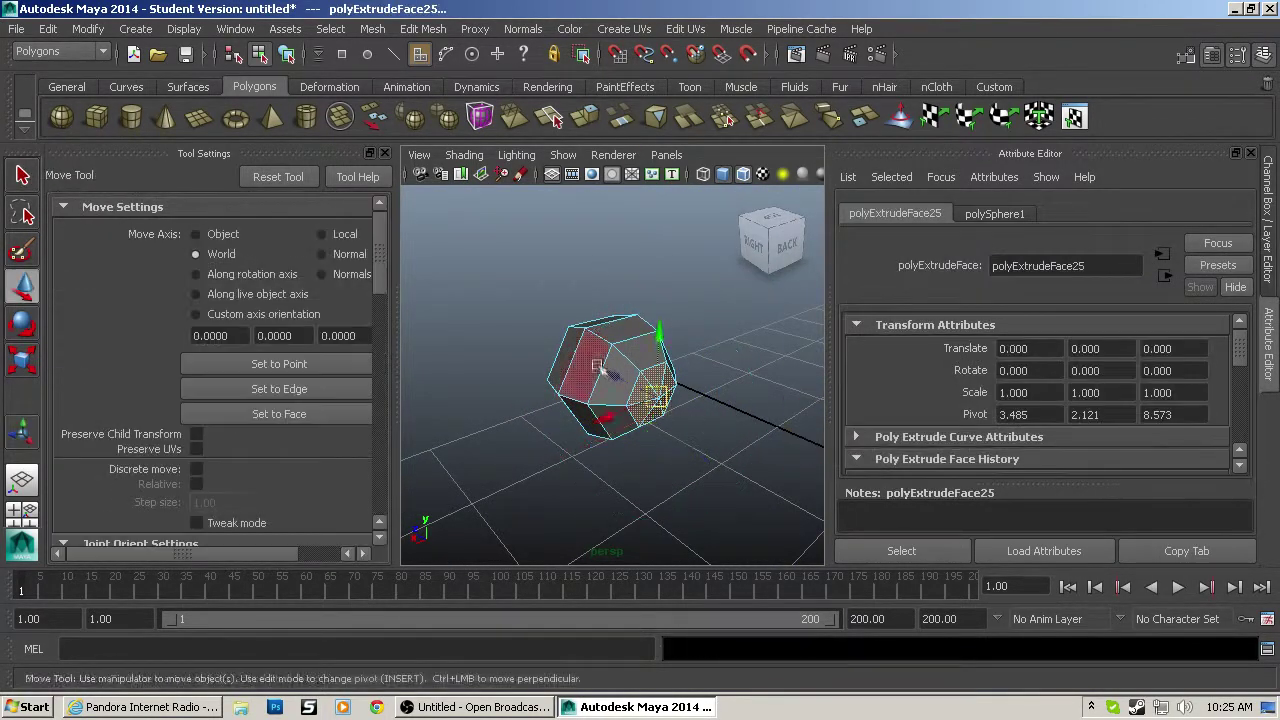
drag(603, 371, 643, 400)
Step: Extrude and scale the same faces several more times to form a stepped, narrowing knob neck, and preview it smoothed
key(g)
key(r)
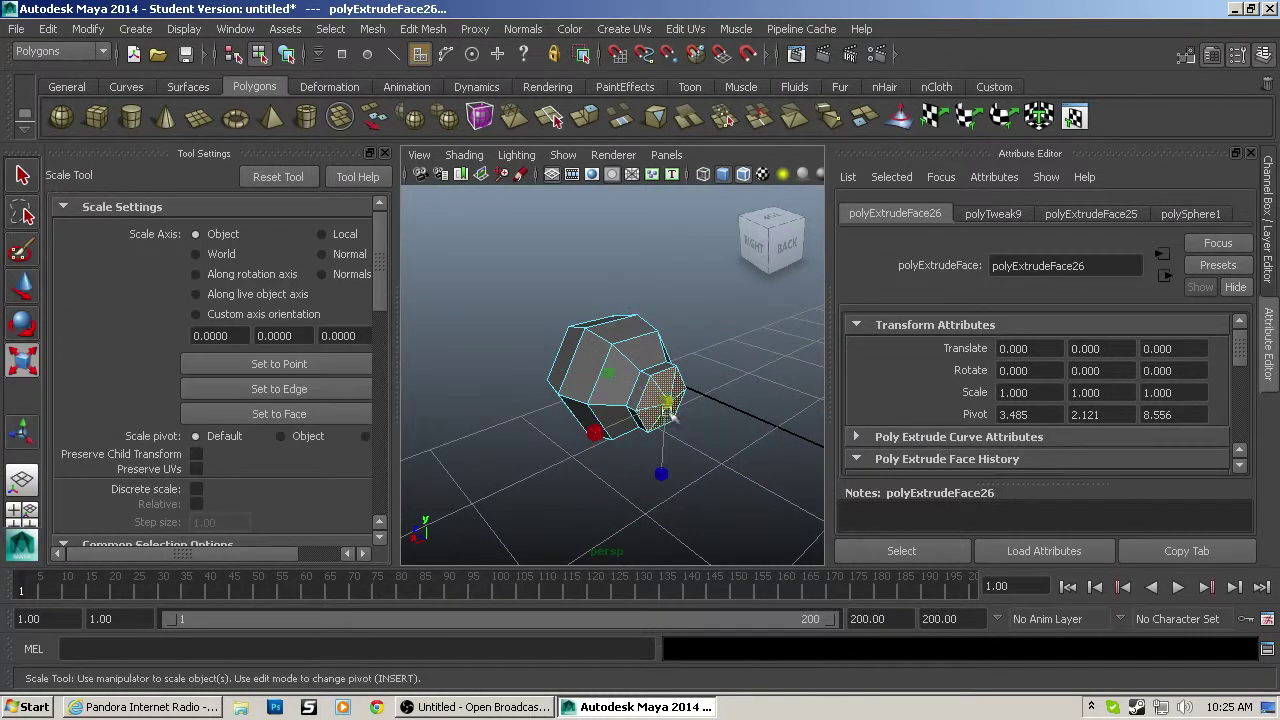
key(g)
key(g)
key(g)
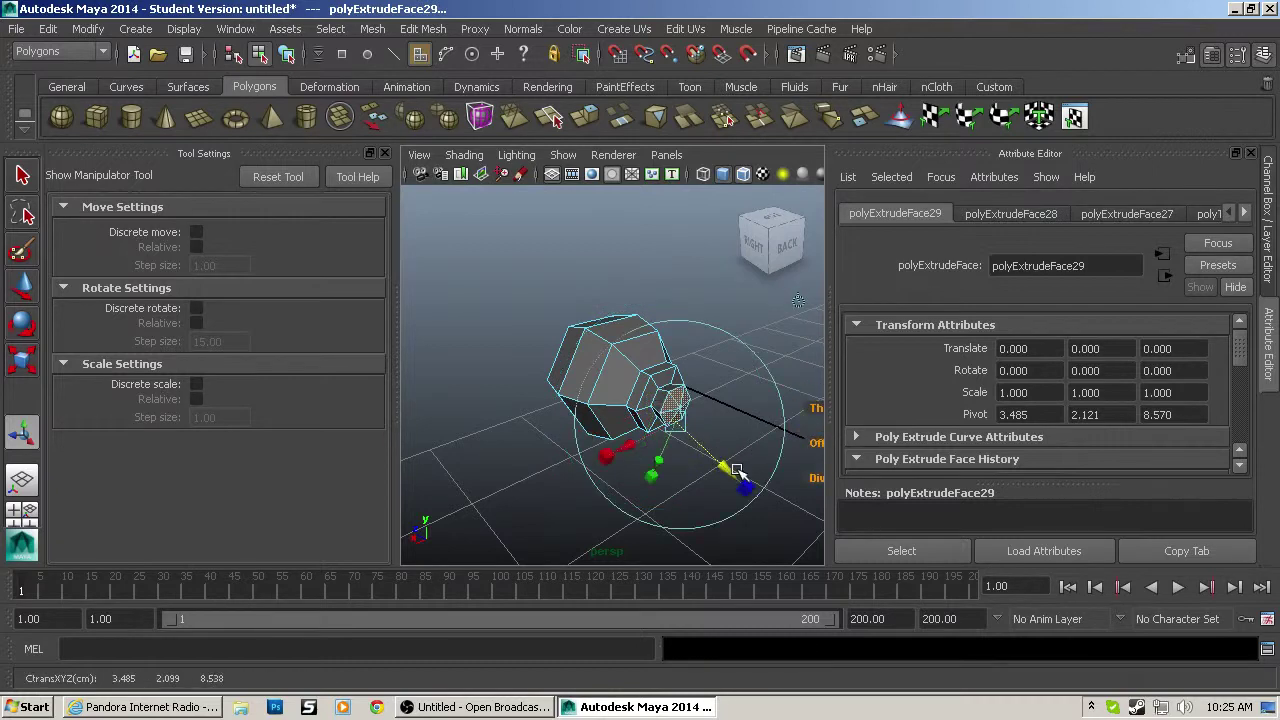
key(w)
alt+drag(570, 398, 714, 412)
key(3)
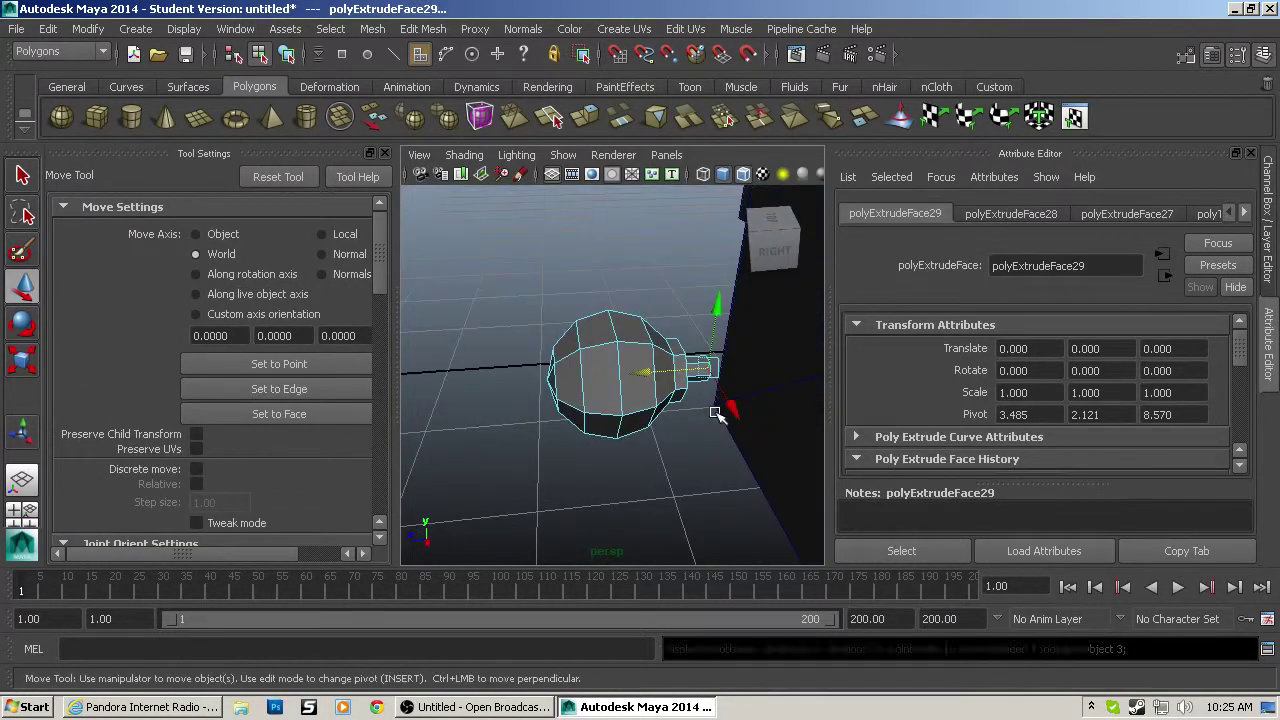
key(1)
Step: Select the six faces at the knob's front tip and shift them along Z to shape the tip
alt+drag(562, 378, 685, 388)
click(567, 380)
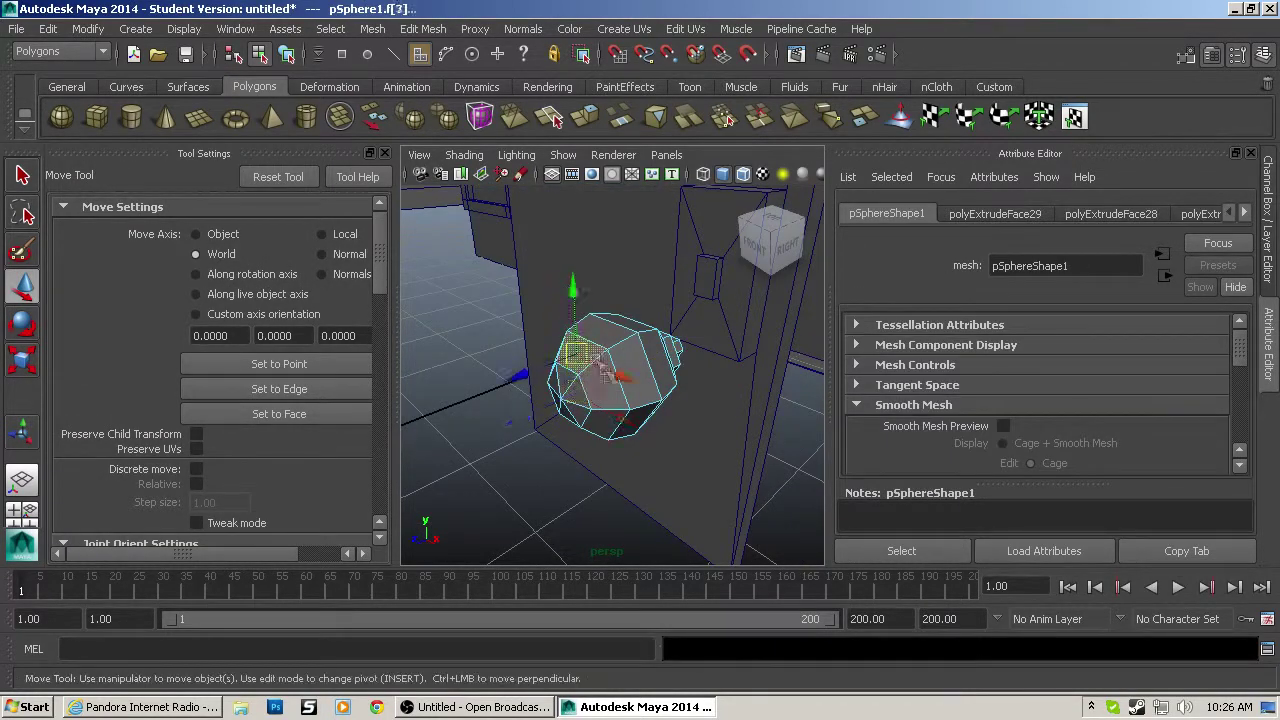
alt+drag(540, 420, 594, 417)
mouse_move(594, 417)
right_down()
mouse_move(577, 409)
mouse_move(597, 425)
right_up()
click(577, 409)
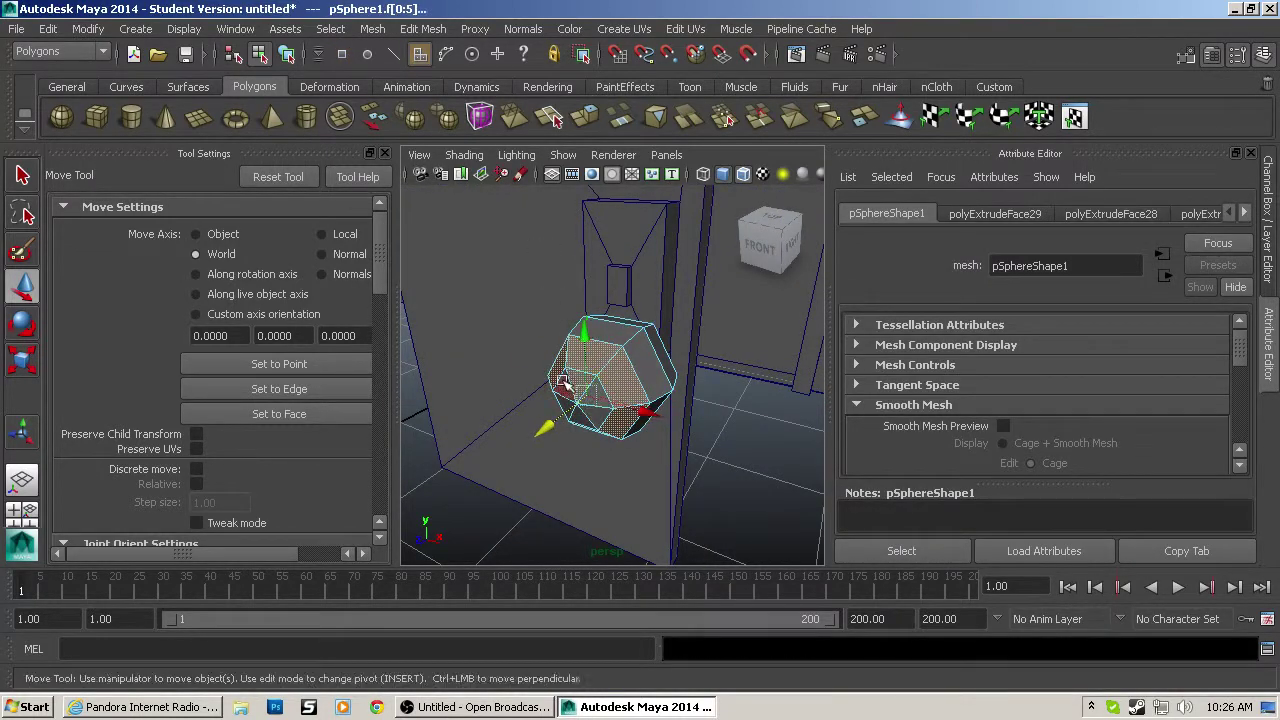
alt+drag(690, 432, 578, 412)
Step: Return to object selection and move the whole knob in front of the door's base plate
right_drag(631, 354, 676, 312)
alt+drag(630, 430, 771, 440)
alt+middle_drag(771, 440, 652, 440)
drag(556, 385, 472, 384)
alt+drag(545, 421, 685, 418)
drag(690, 400, 632, 392)
alt+right_drag(575, 394, 617, 399)
alt+middle_drag(580, 362, 641, 358)
drag(643, 427, 652, 428)
alt+drag(660, 425, 720, 463)
Step: Scale the knob uniformly to about 0.582 and set its neck against the door's base plate
key(r)
key(w)
click(750, 477)
click(688, 458)
key(r)
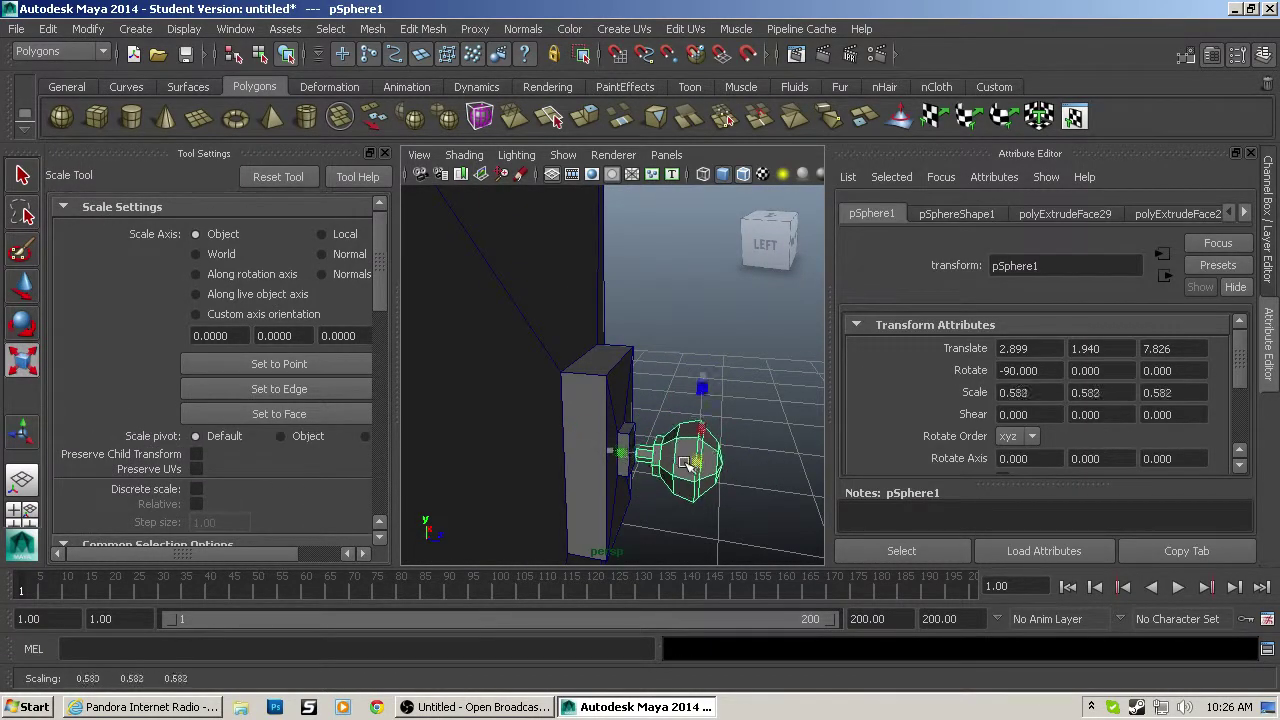
key(w)
drag(768, 467, 765, 467)
Step: Combine the knob and the door panel into a single mesh
alt+drag(765, 467, 559, 447)
shift+click(586, 303)
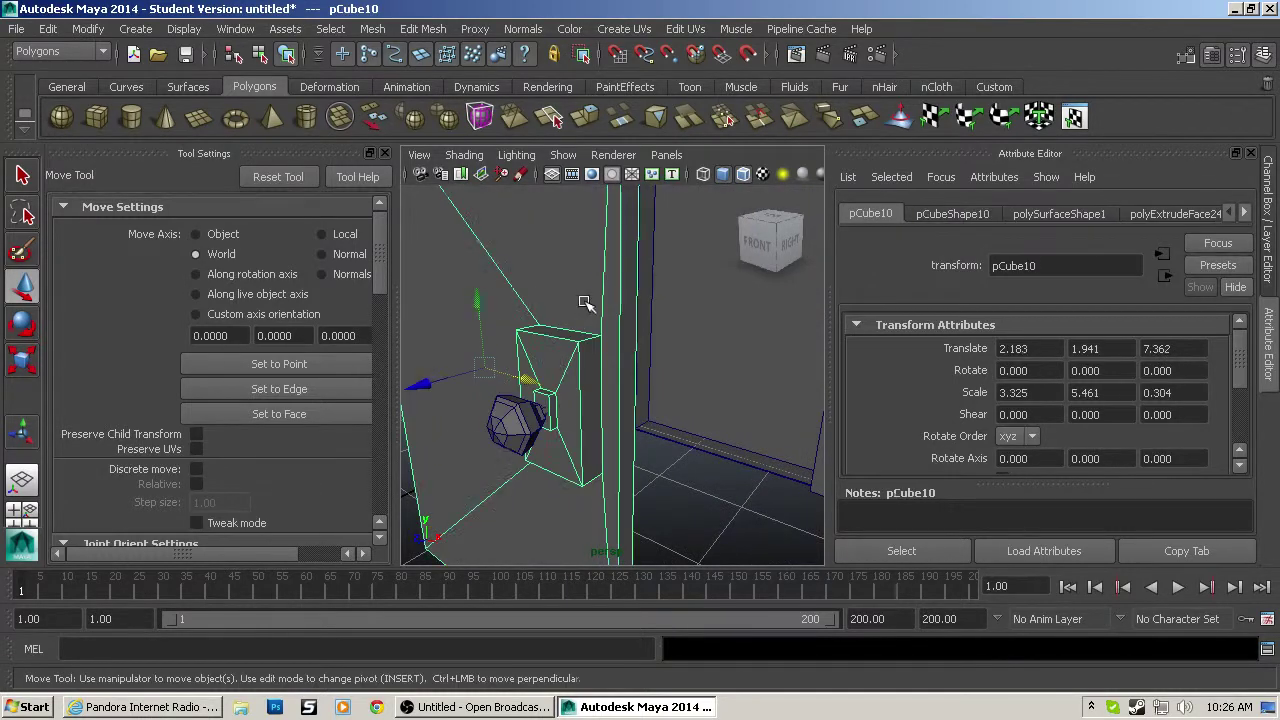
click(373, 30)
click(390, 57)
scroll(450, 345, down, 5)
alt+drag(450, 345, 503, 358)
key(w)
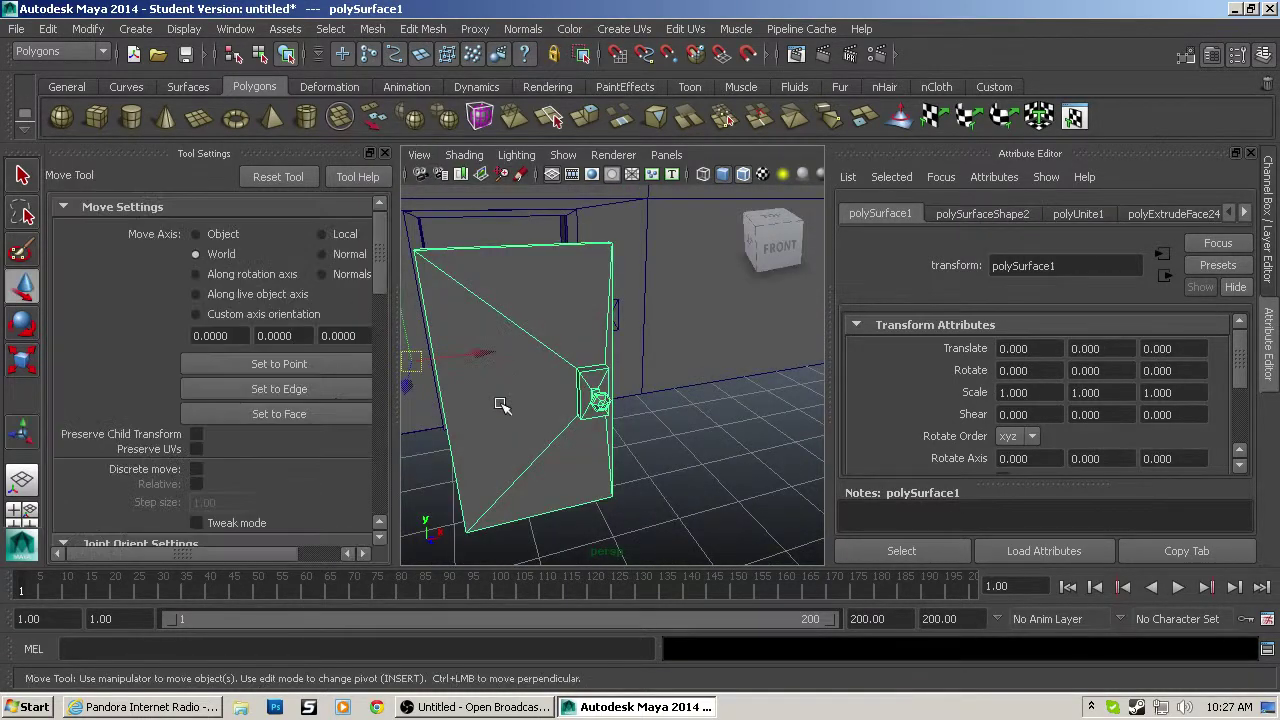
Step: Center the combined door's pivot and move the door back into the doorway
scroll(480, 350, down, 4)
click(88, 31)
click(124, 216)
drag(580, 417, 548, 299)
Step: Scale the door uniformly to about 1.111 to fill the frame, positioned at about X 0.107, Z -3.302
scroll(556, 366, up, 5)
key(r)
drag(681, 377, 632, 381)
key(w)
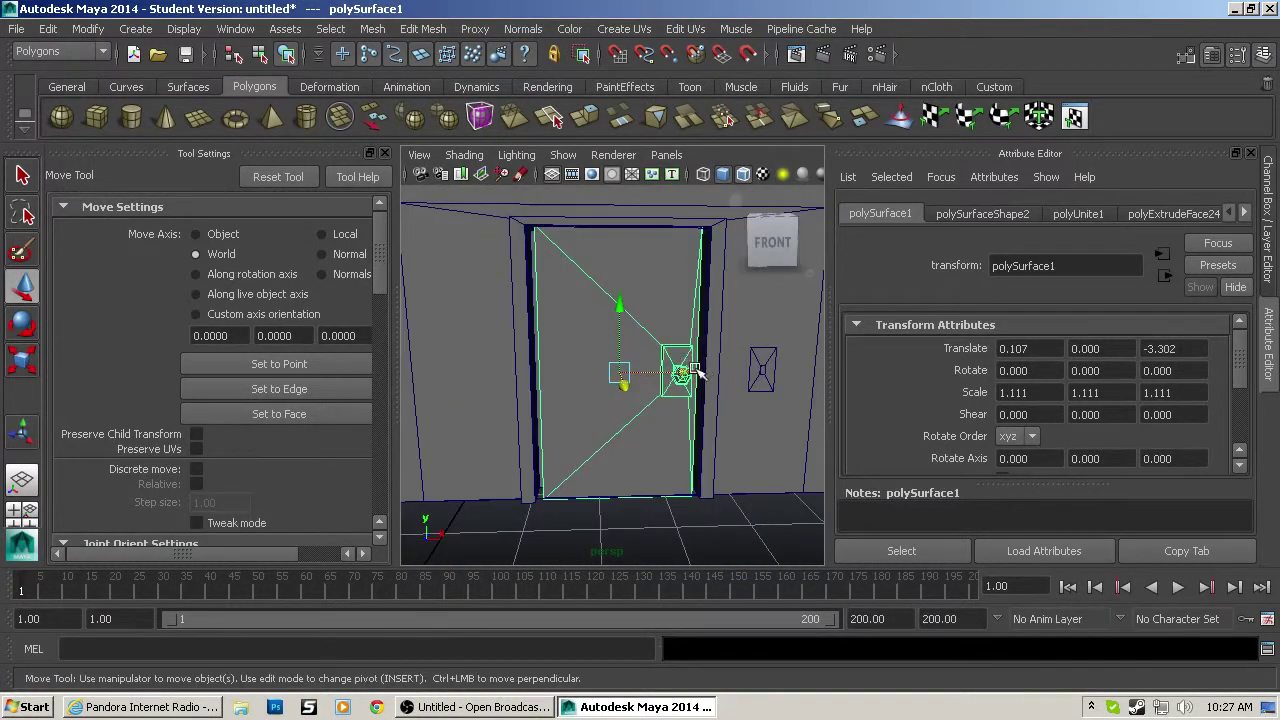
Step: Deselect the door and turn off the wireframe overlay on the shaded buildings
scroll(688, 440, down, 10)
scroll(672, 443, up, 6)
scroll(668, 440, down, 6)
alt+drag(560, 425, 530, 430)
click(640, 430)
click(743, 174)
mouse_move(690, 300)
alt+mouse_down()
mouse_move(554, 309)
mouse_move(543, 366)
alt+mouse_up()
scroll(543, 366, up, 5)
scroll(543, 366, down, 5)
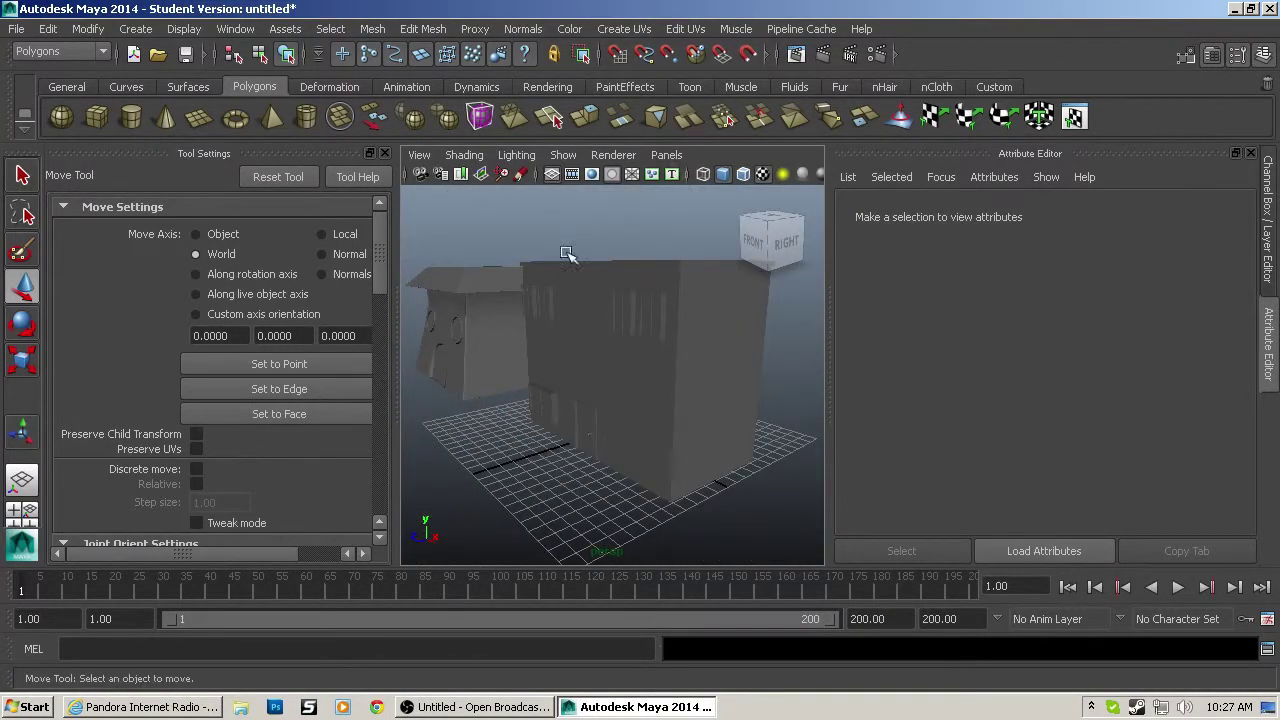
Step: Close the tool settings and render the current frame of both buildings with Maya Software
click(384, 153)
click(242, 174)
alt+middle_drag(294, 243, 344, 252)
click(816, 52)
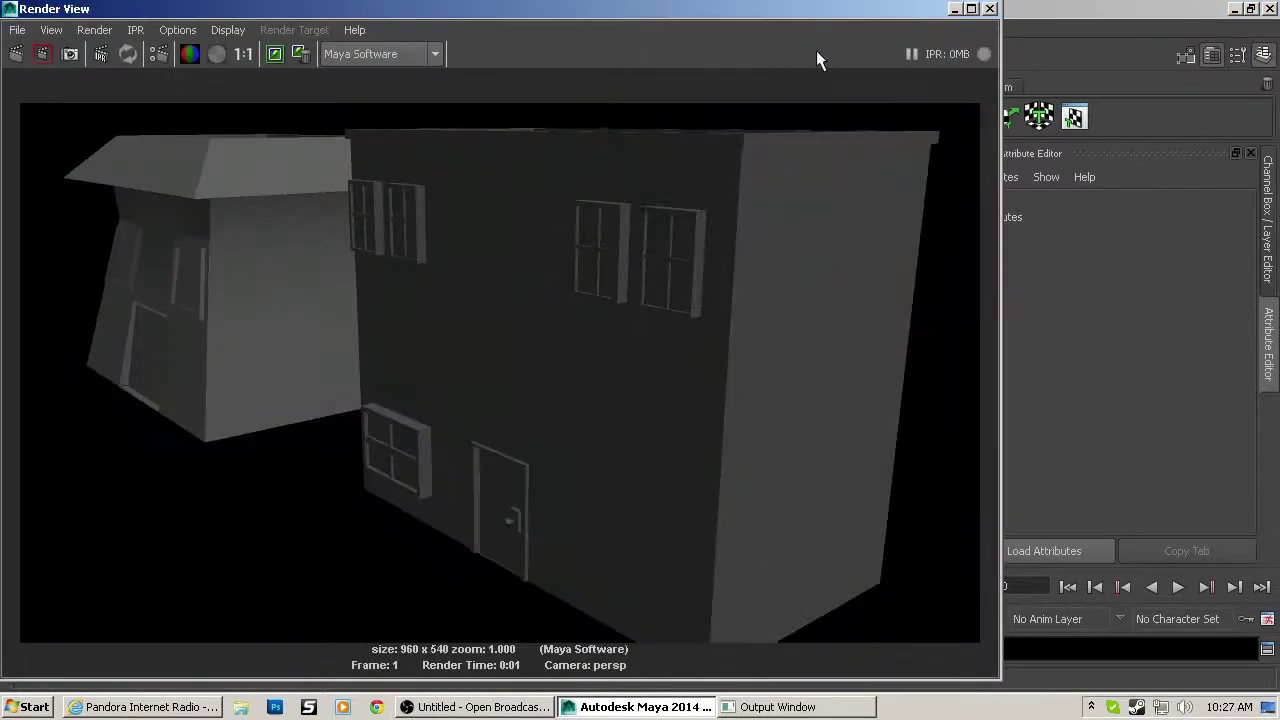